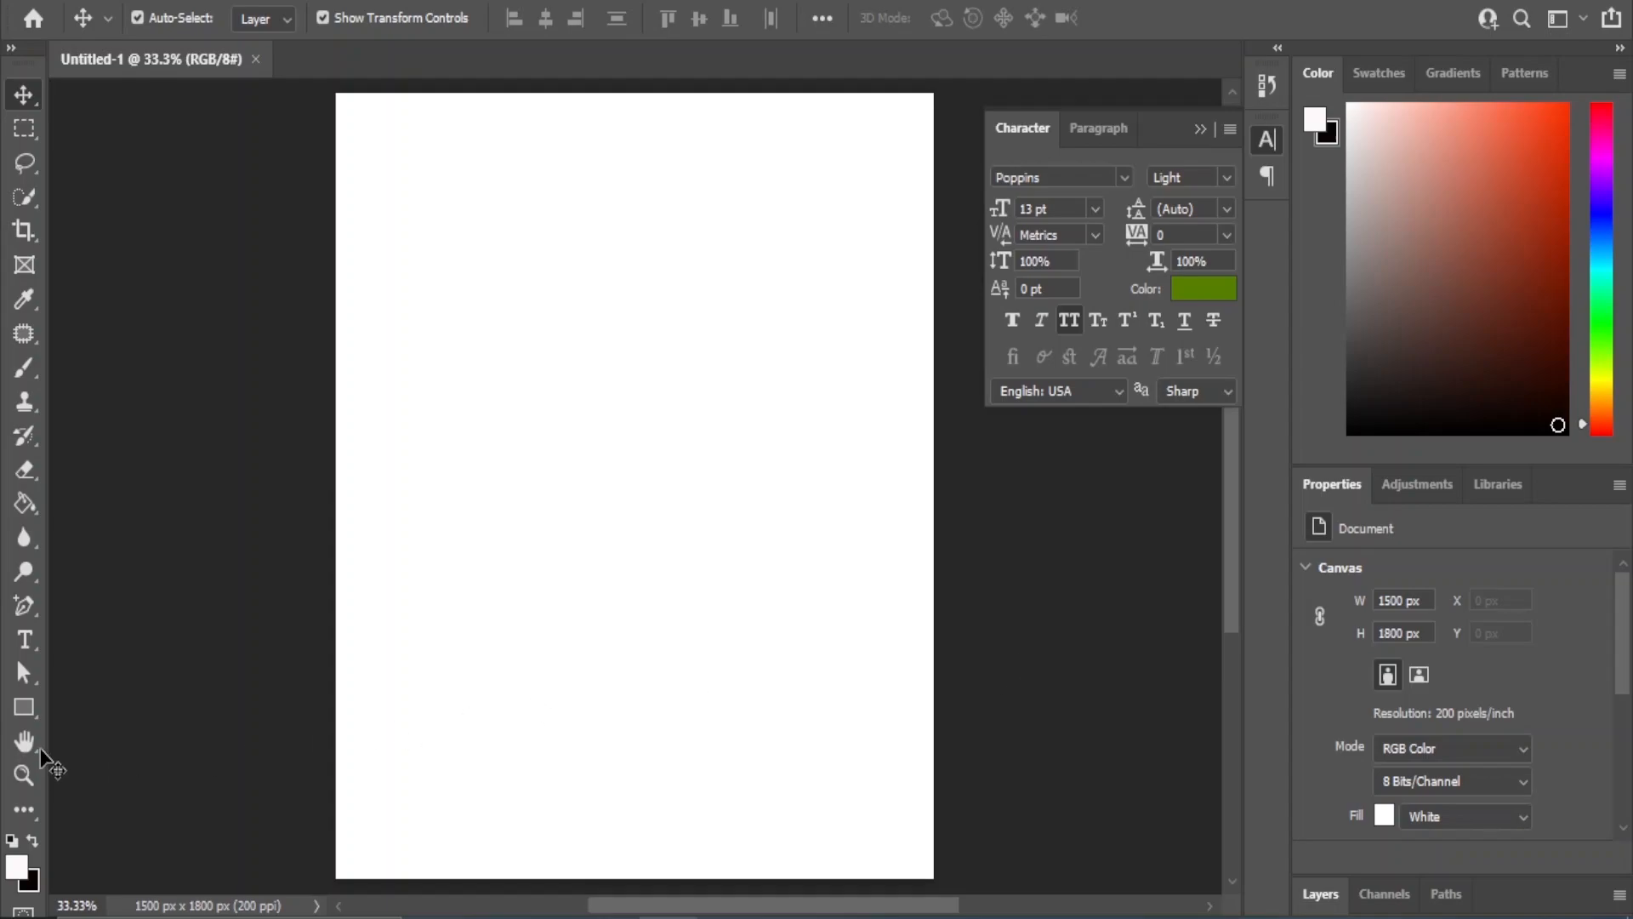
Draw a white rectangle about 1517 × 1817 px covering the whole canvas
click(29, 711)
click(117, 706)
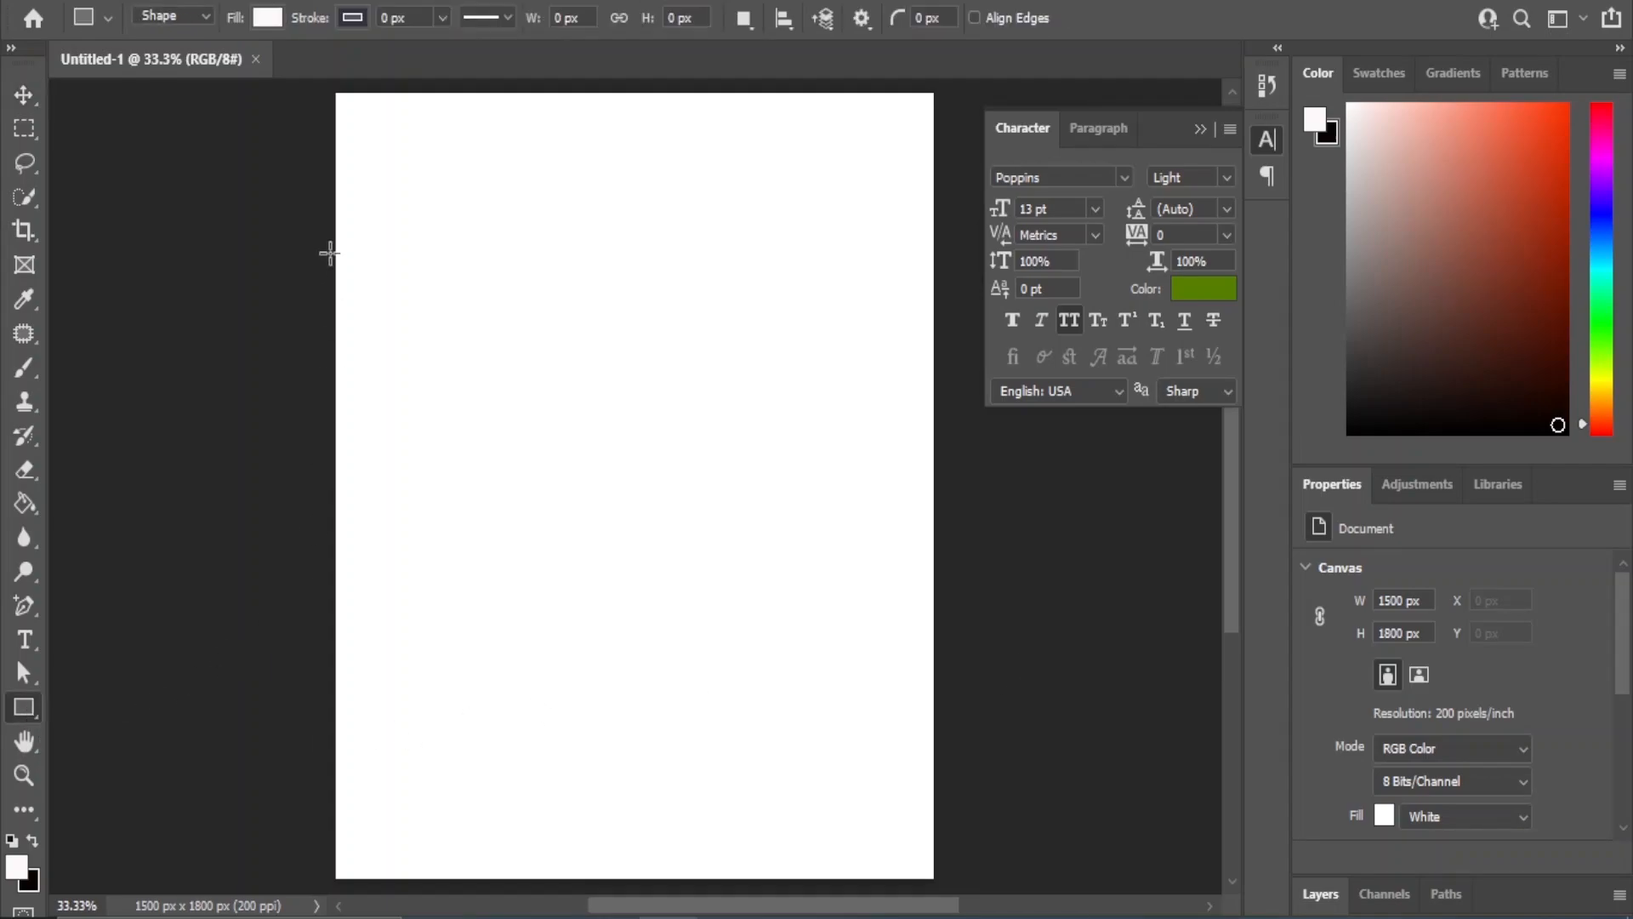
mouse_move(333, 89)
mouse_down()
mouse_move(511, 153)
mouse_move(897, 405)
mouse_move(948, 652)
mouse_move(950, 879)
mouse_move(936, 880)
mouse_up()
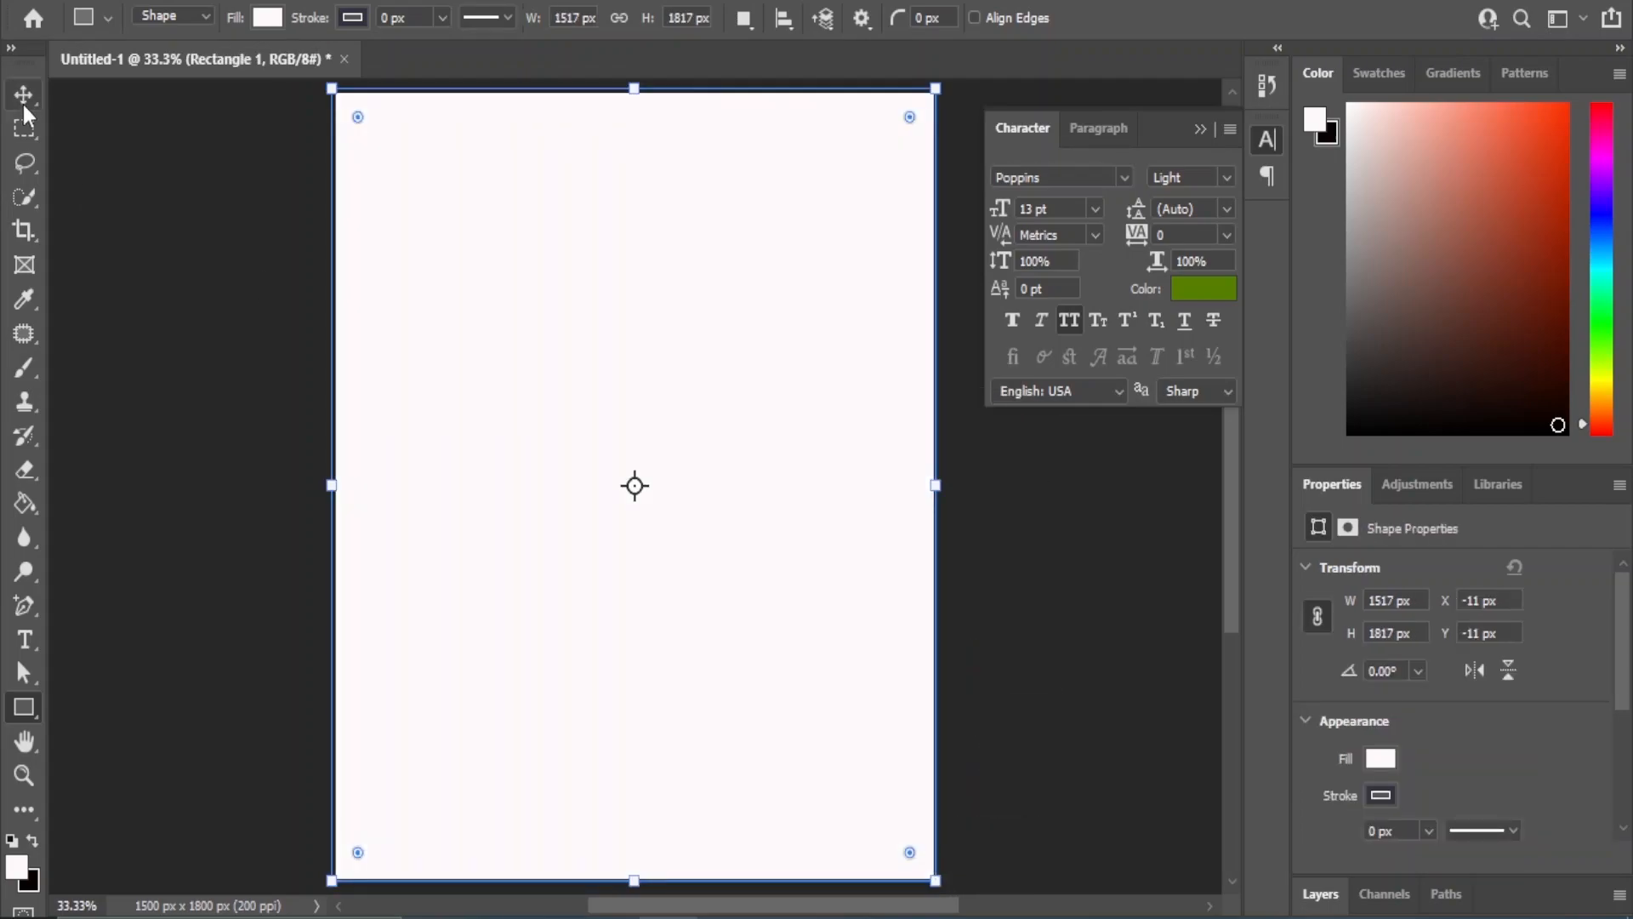
key(v)
click(1087, 556)
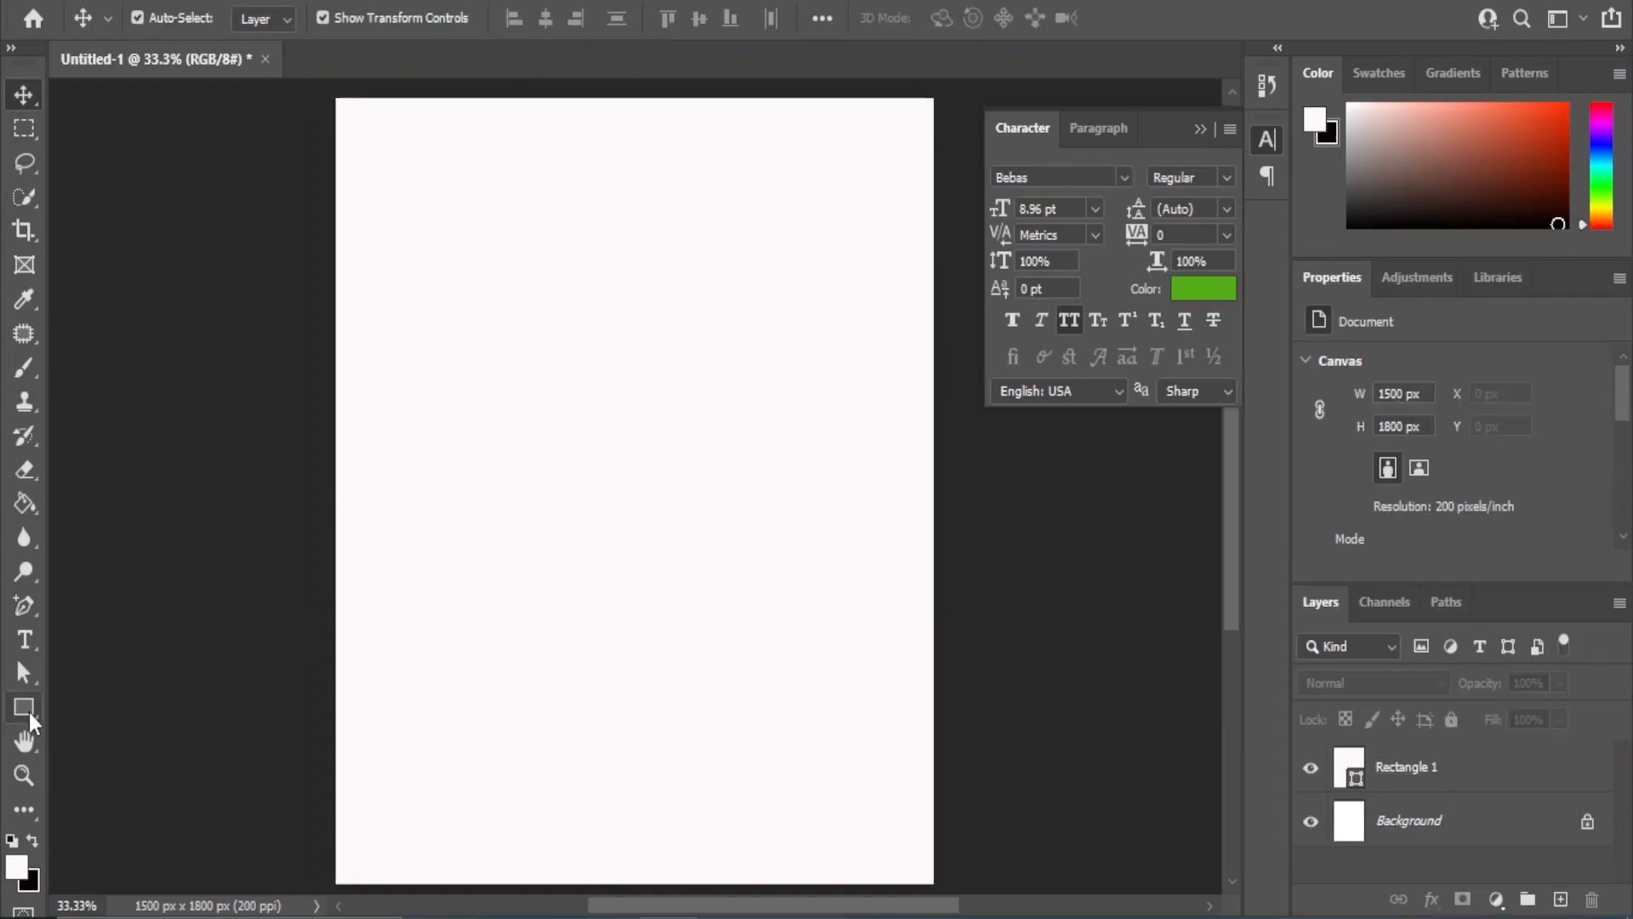
Draw an ellipse about 1622 px wide and 1481 px high over the lower half of the canvas
click(30, 721)
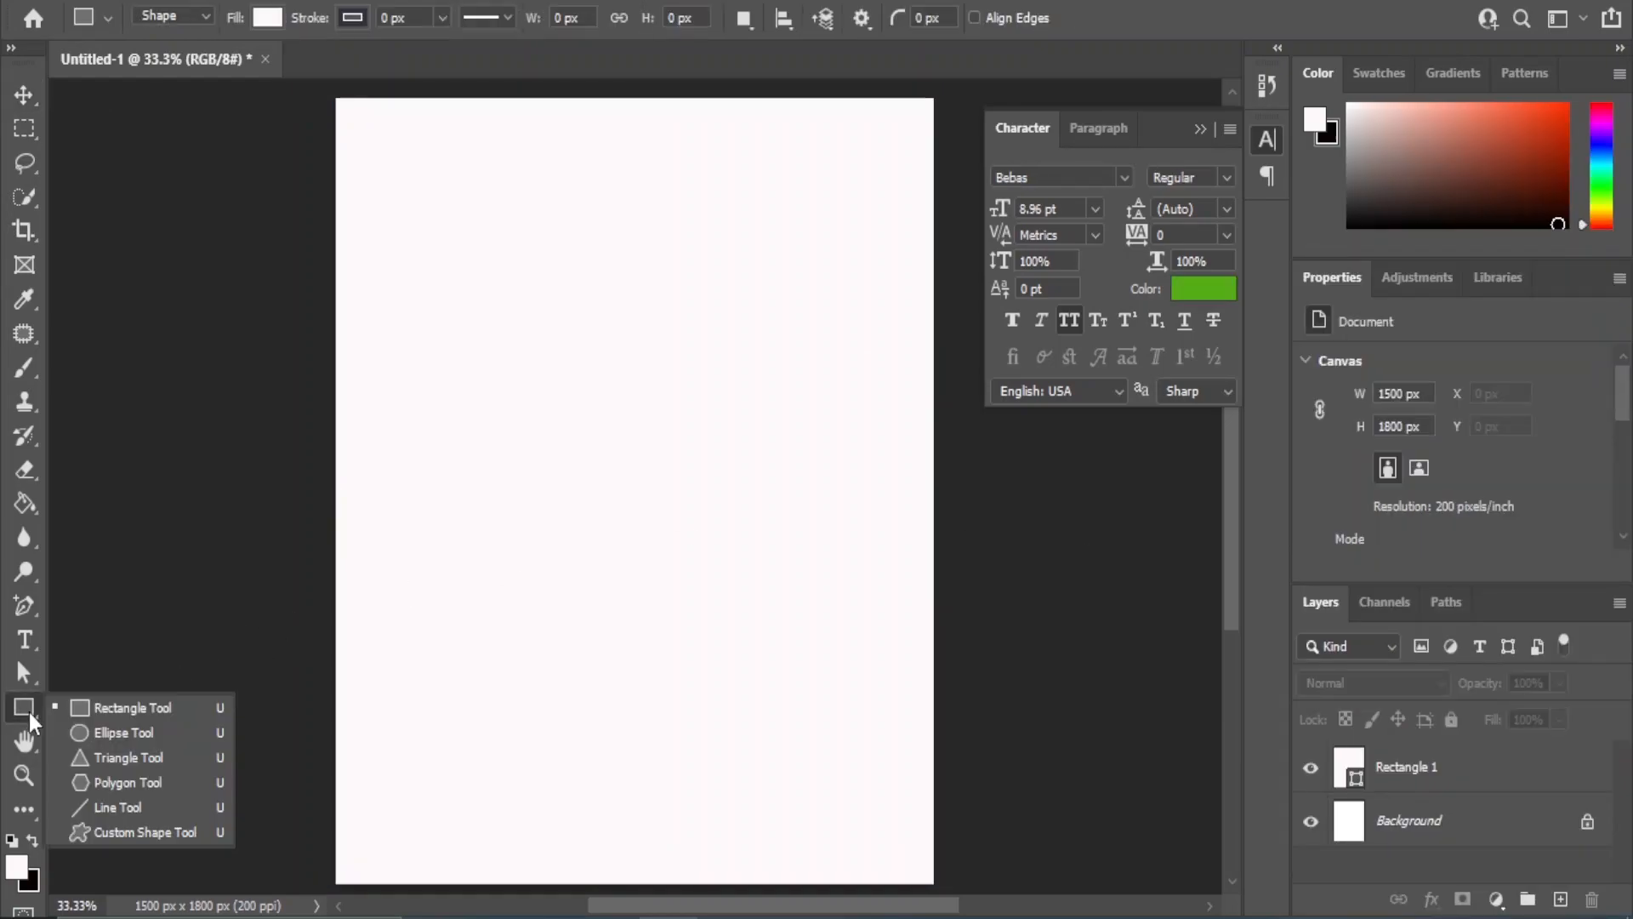
click(154, 732)
drag(333, 477, 979, 890)
click(24, 97)
drag(713, 409, 694, 364)
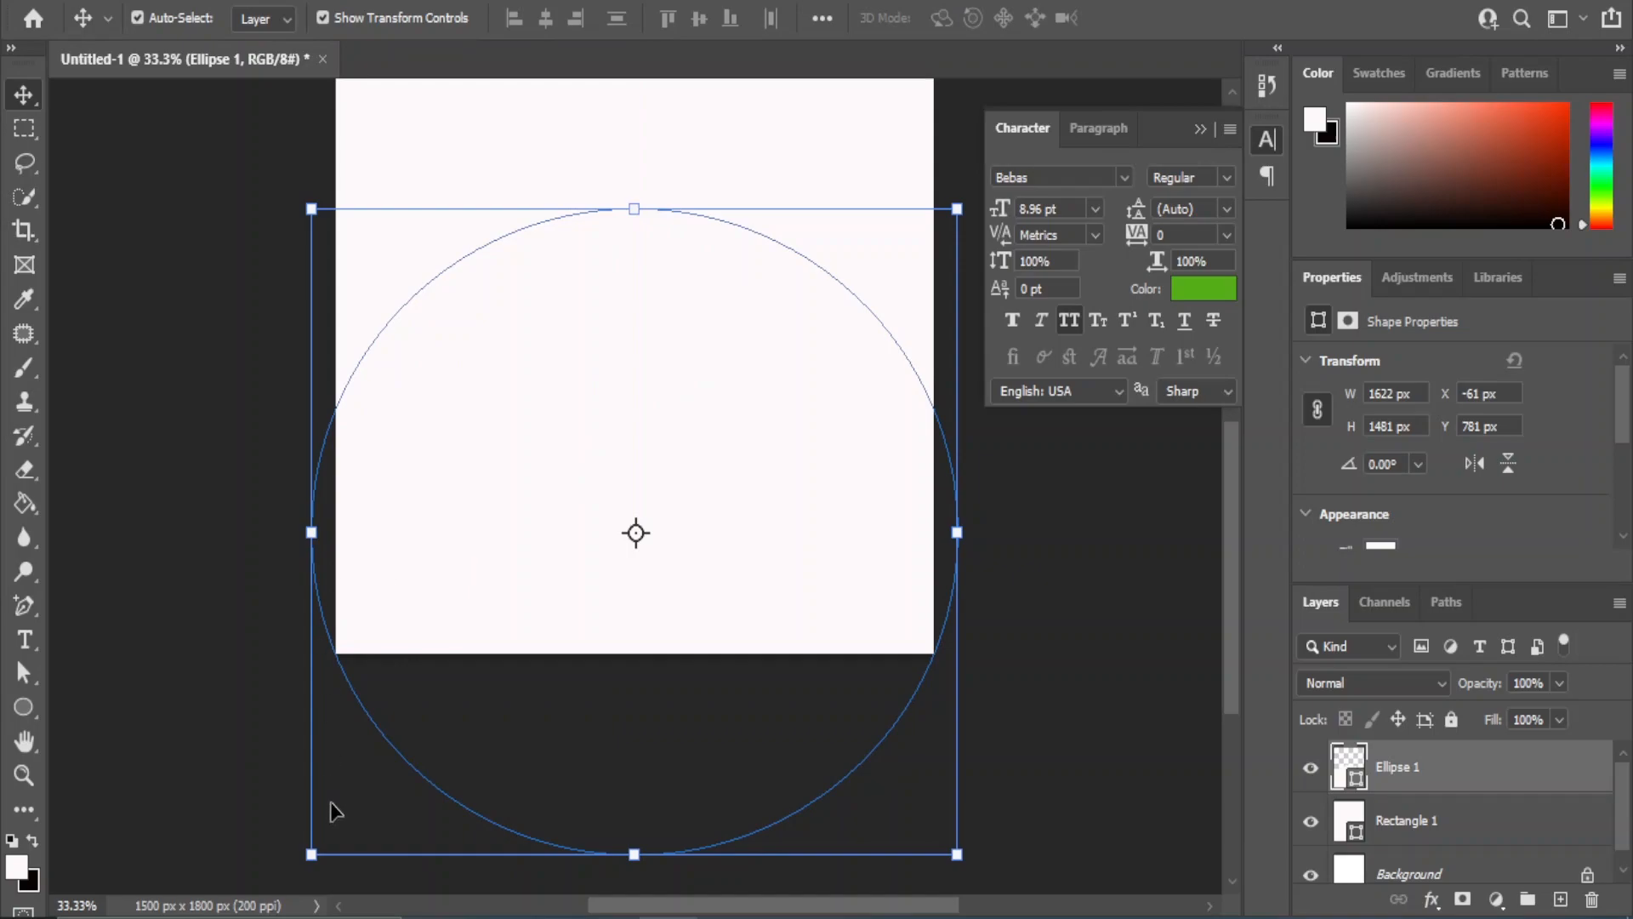
Enlarge the ellipse to about 1675 × 1529 px and position it so its lower part extends past the canvas bottom
drag(312, 856, 292, 873)
drag(681, 438, 690, 413)
key(Return)
drag(768, 134, 748, 328)
drag(670, 479, 669, 527)
drag(649, 583, 649, 573)
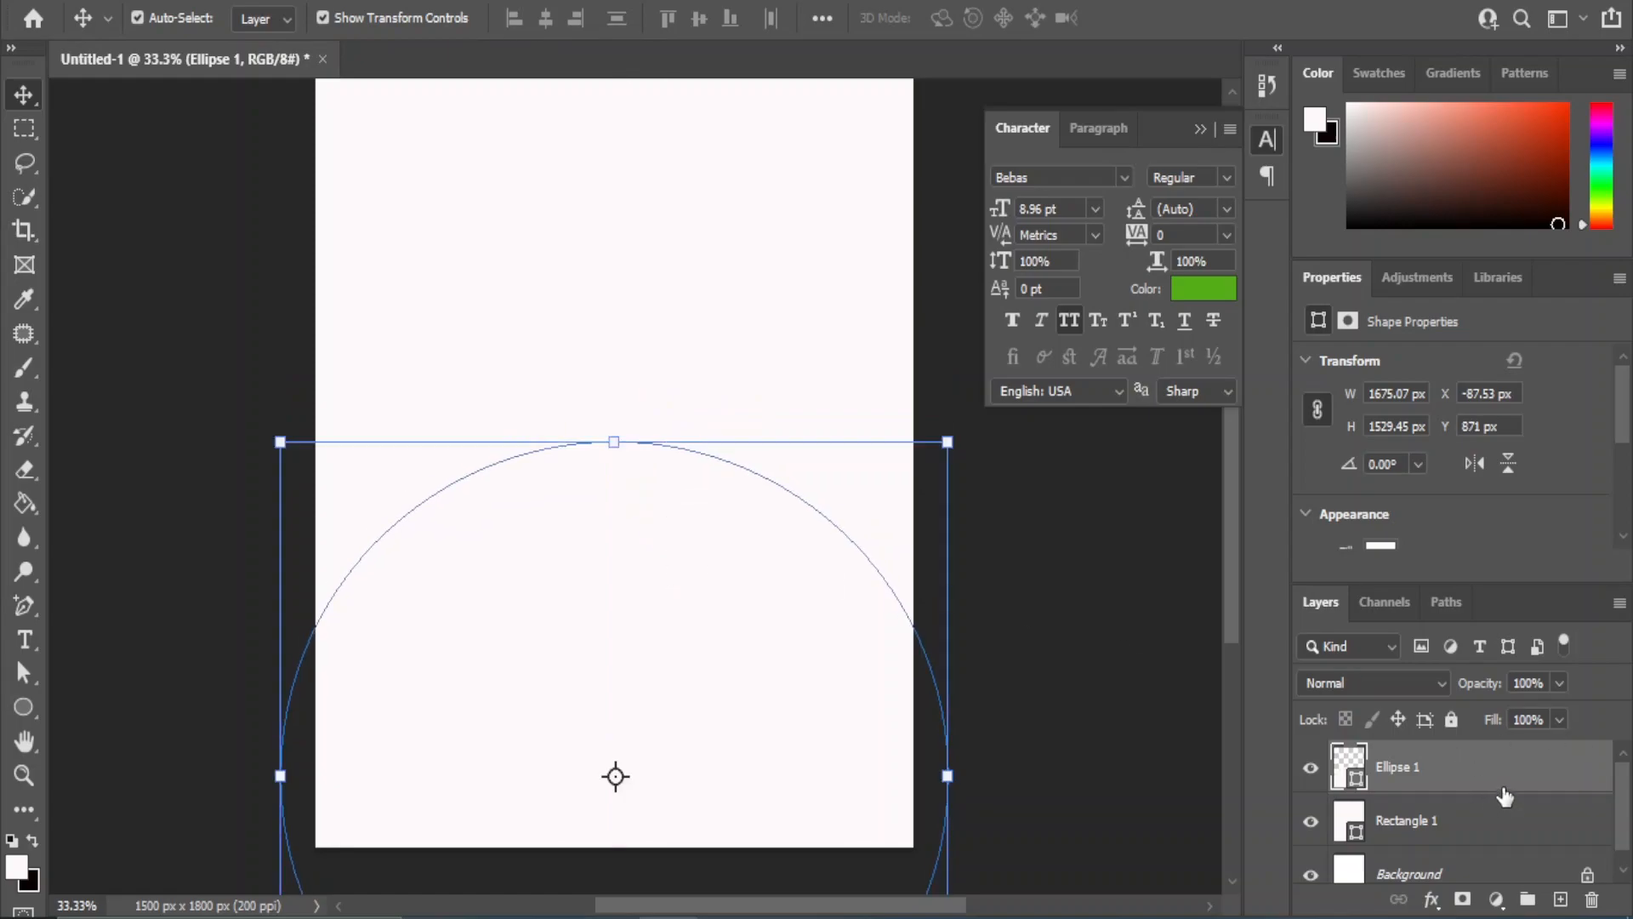
click(1014, 520)
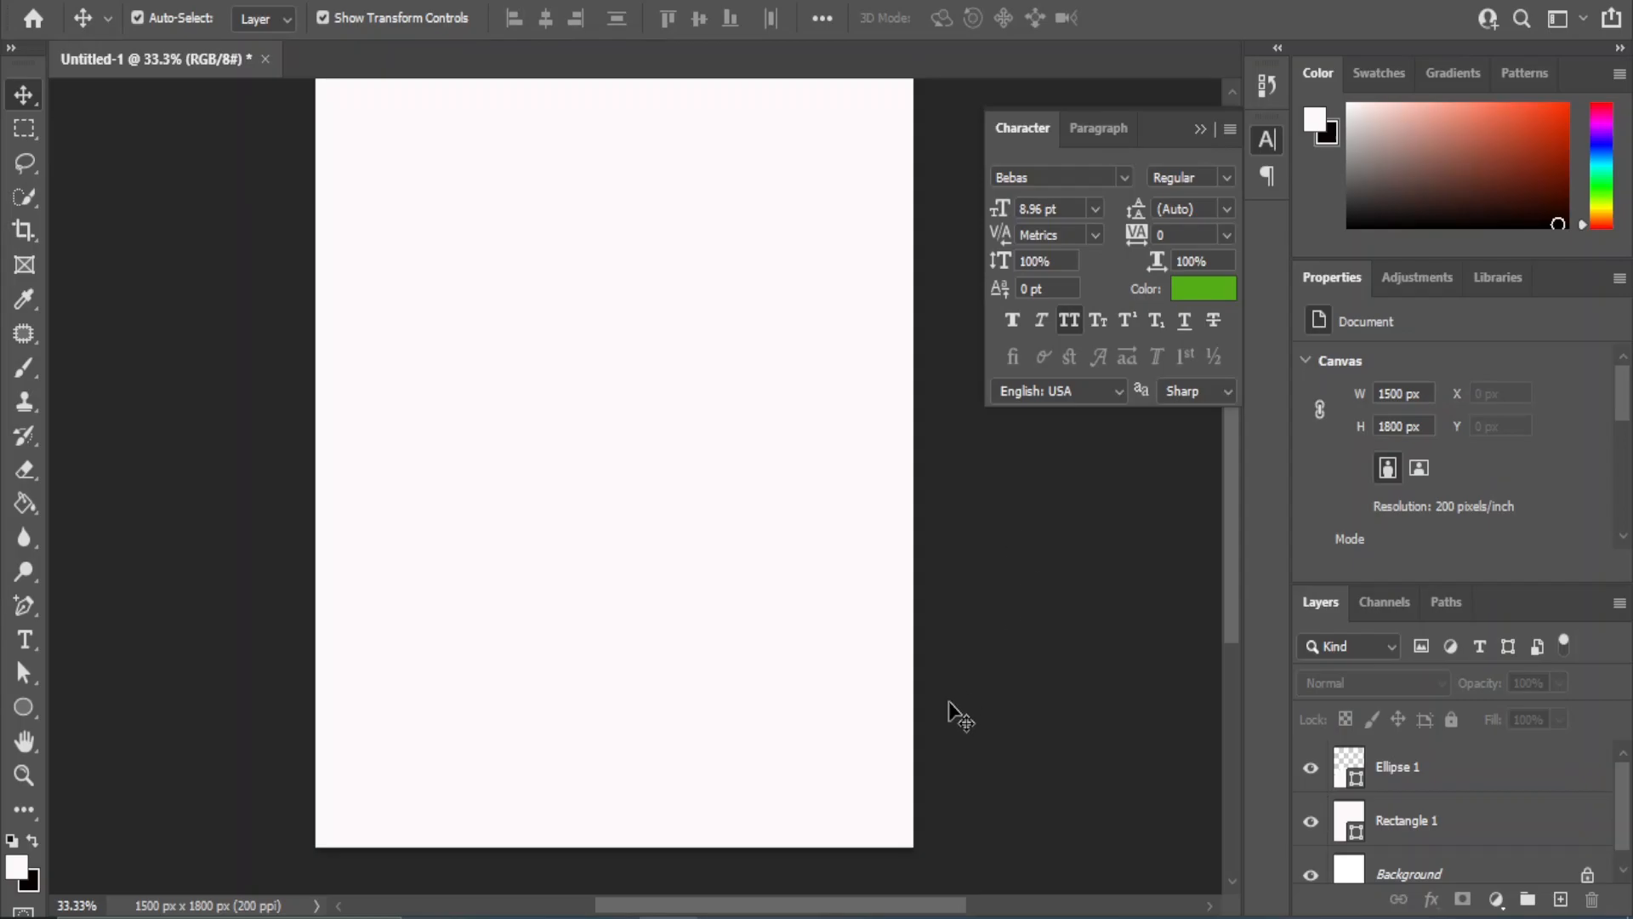
Place the grocery image png (3) from the image folder on the canvas and move it over the ellipse
click(768, 880)
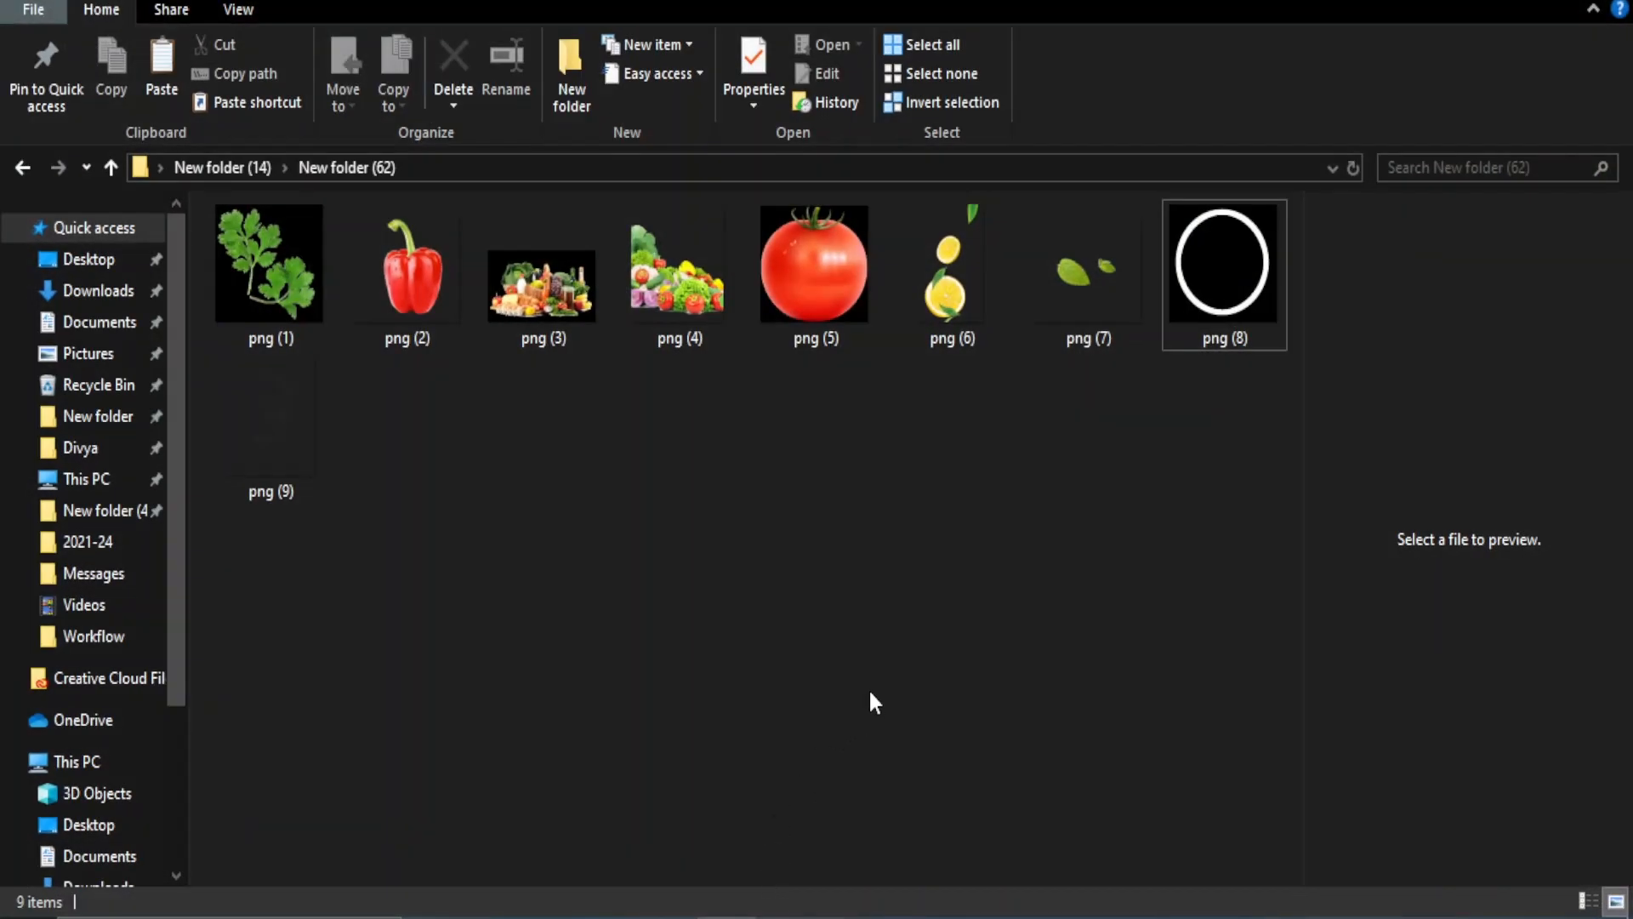
click(555, 283)
drag(789, 642, 634, 784)
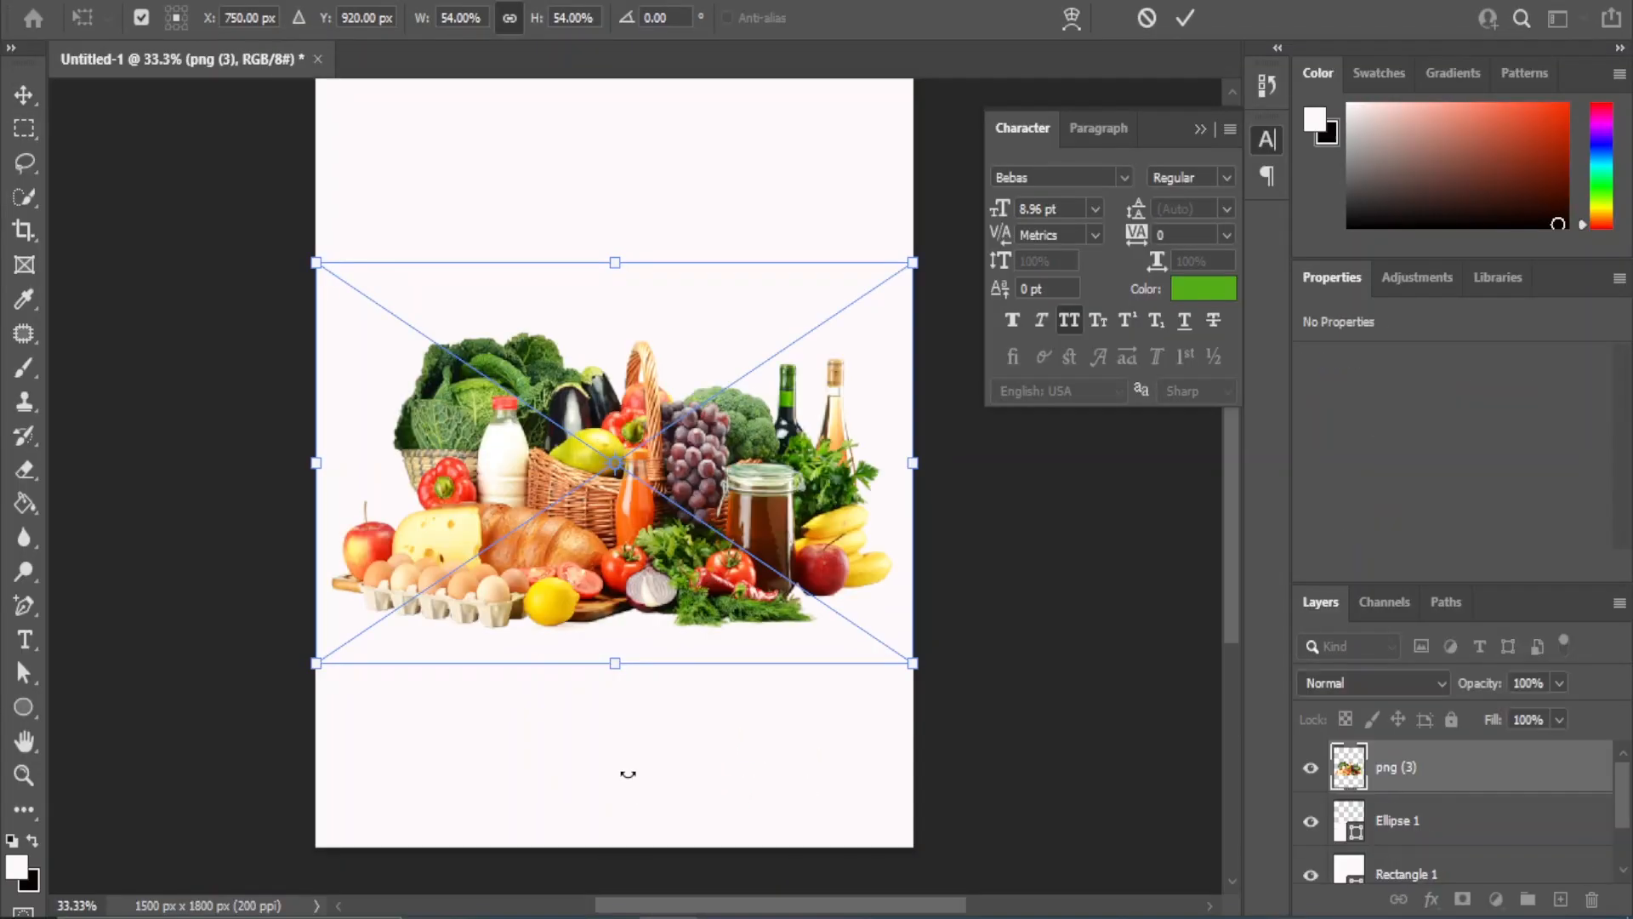
drag(624, 555, 615, 679)
Change the ellipse's fill colour to red #dd0707
double_click(1348, 821)
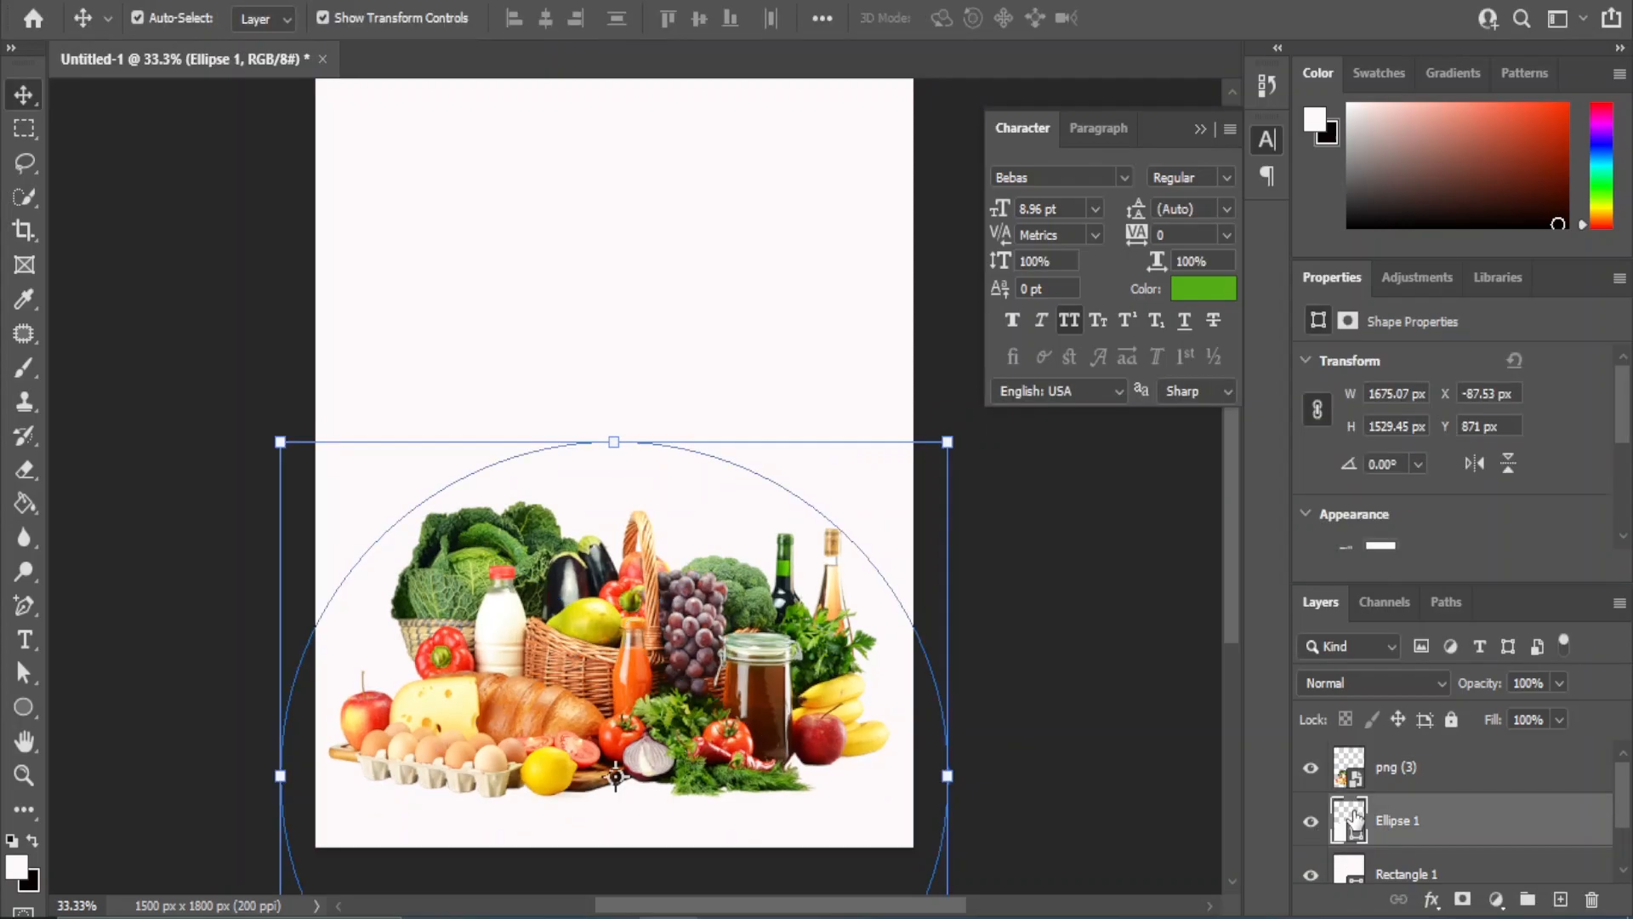
click(825, 733)
click(1276, 469)
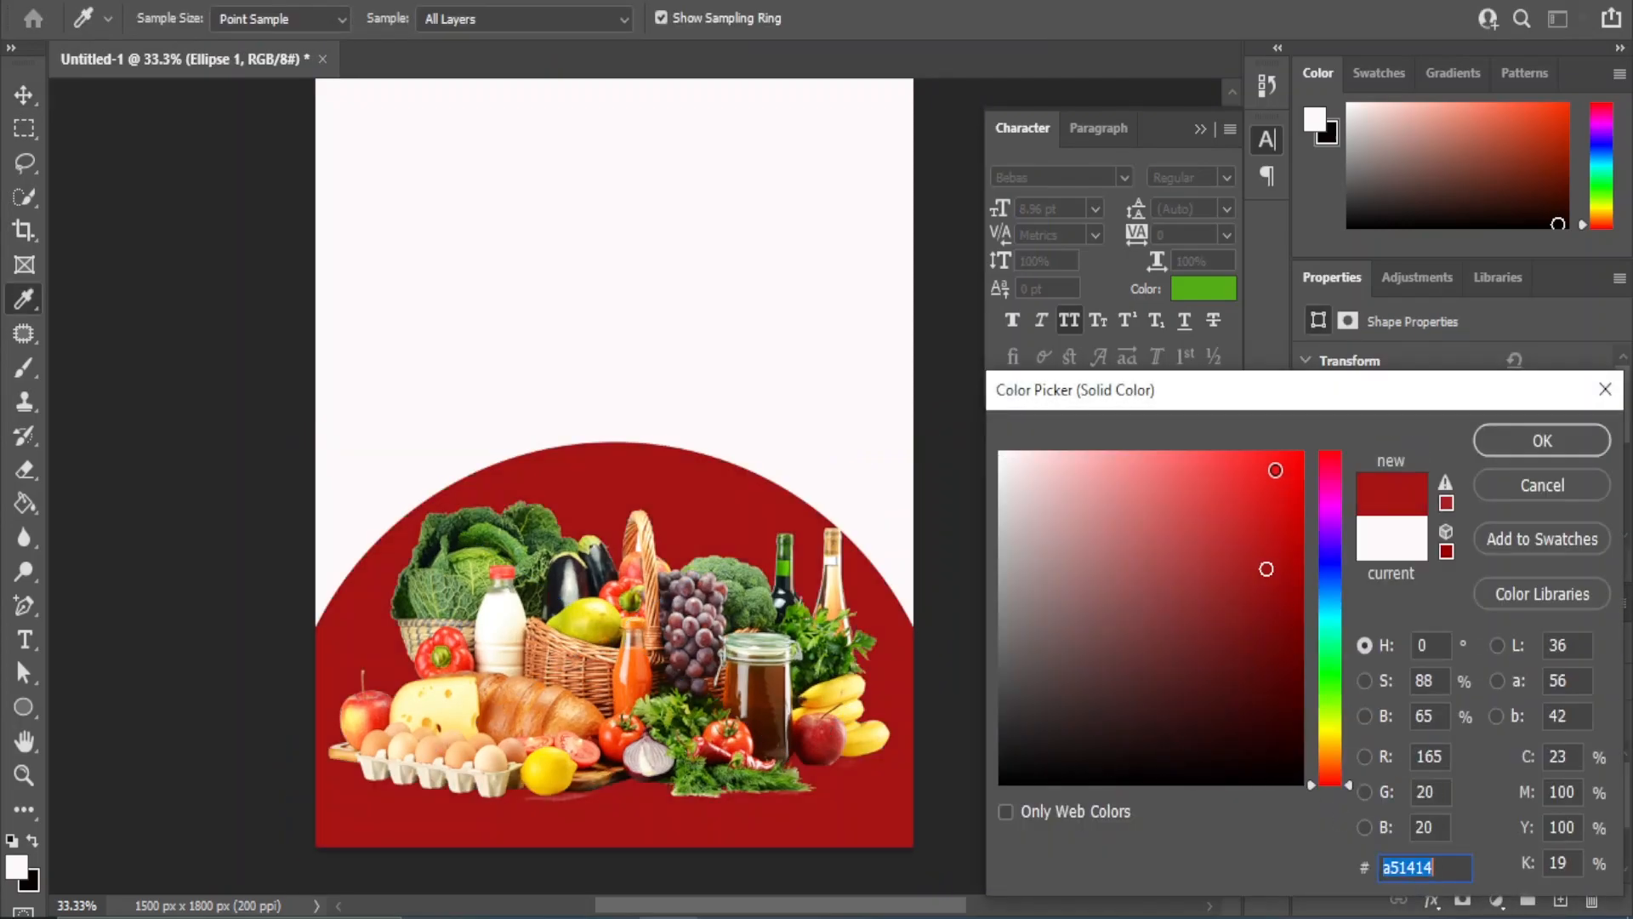
drag(1293, 473, 1294, 497)
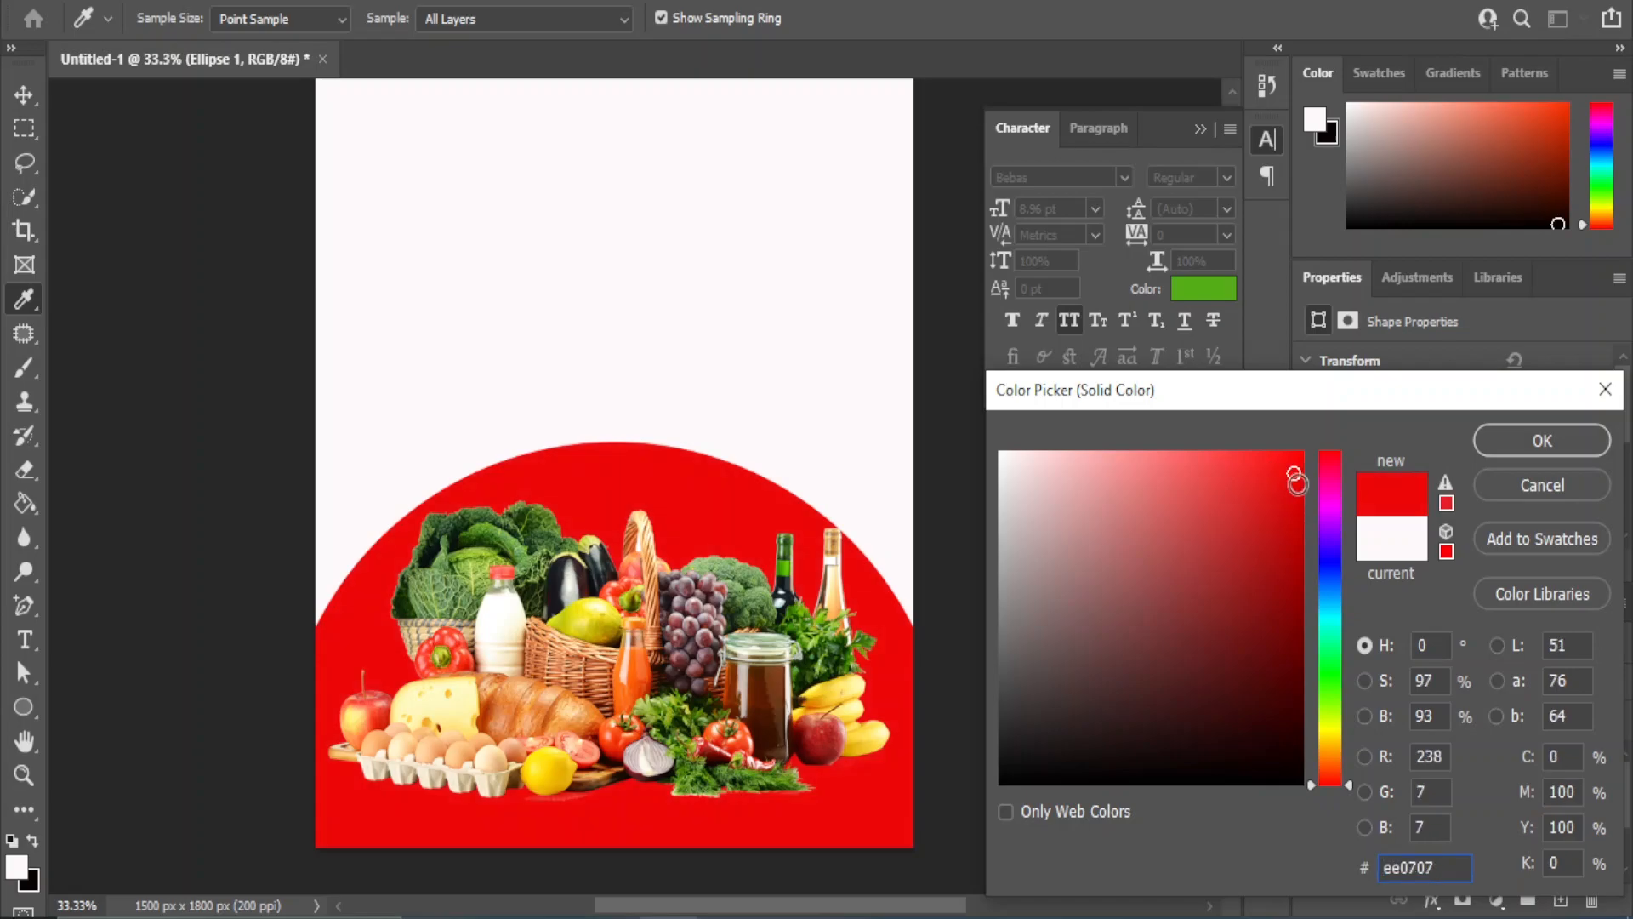
click(1294, 497)
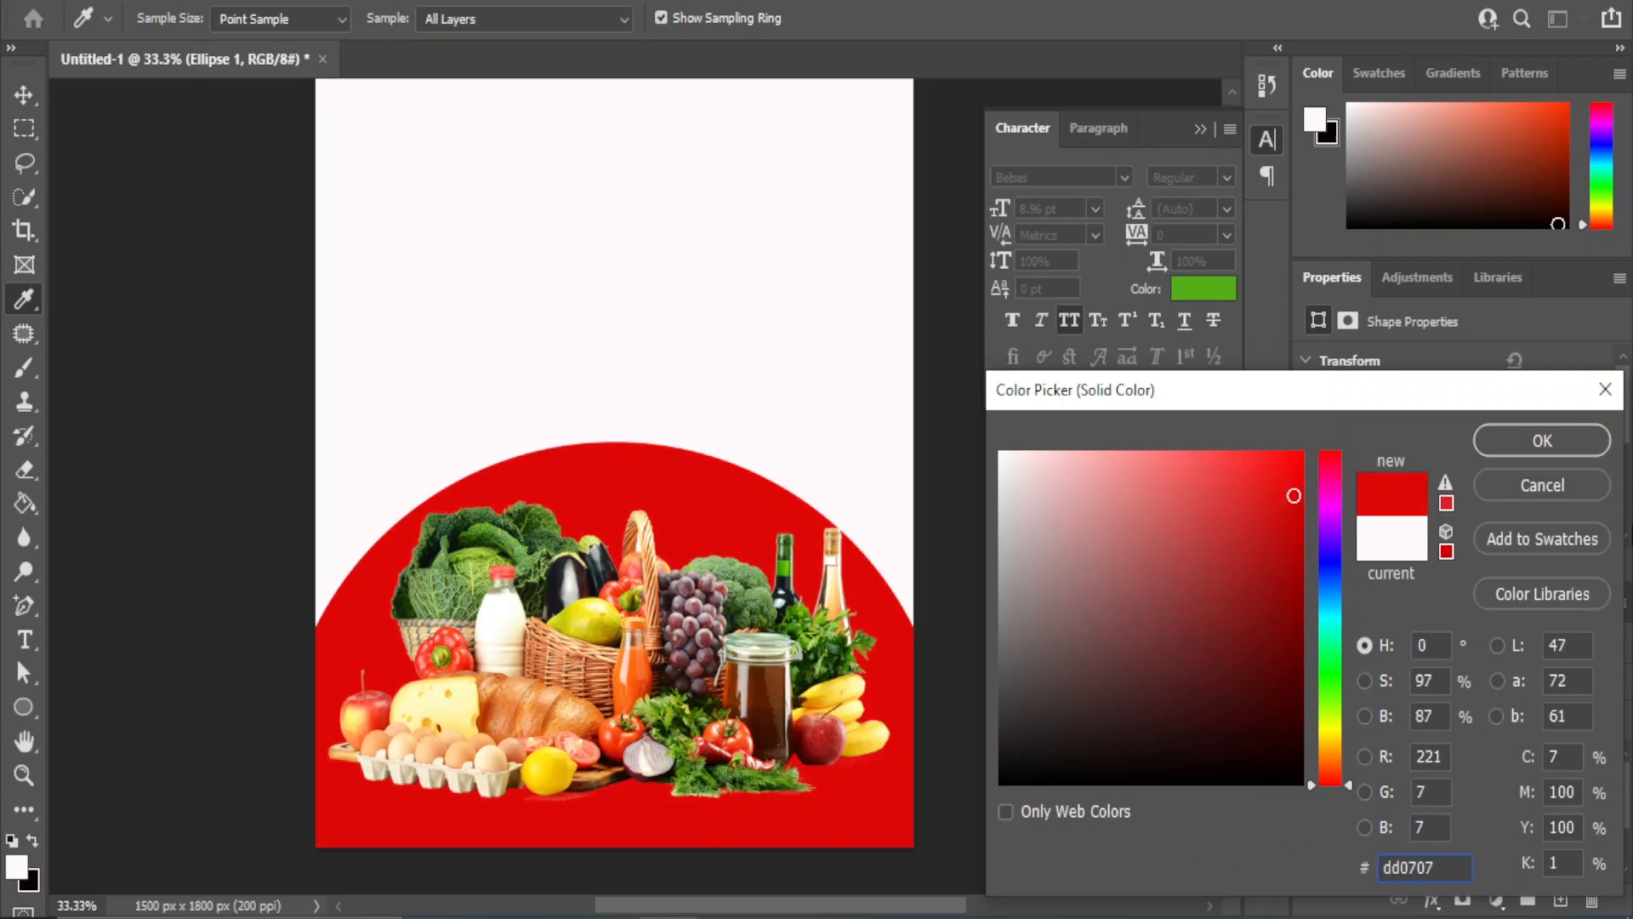
click(1522, 442)
click(1029, 662)
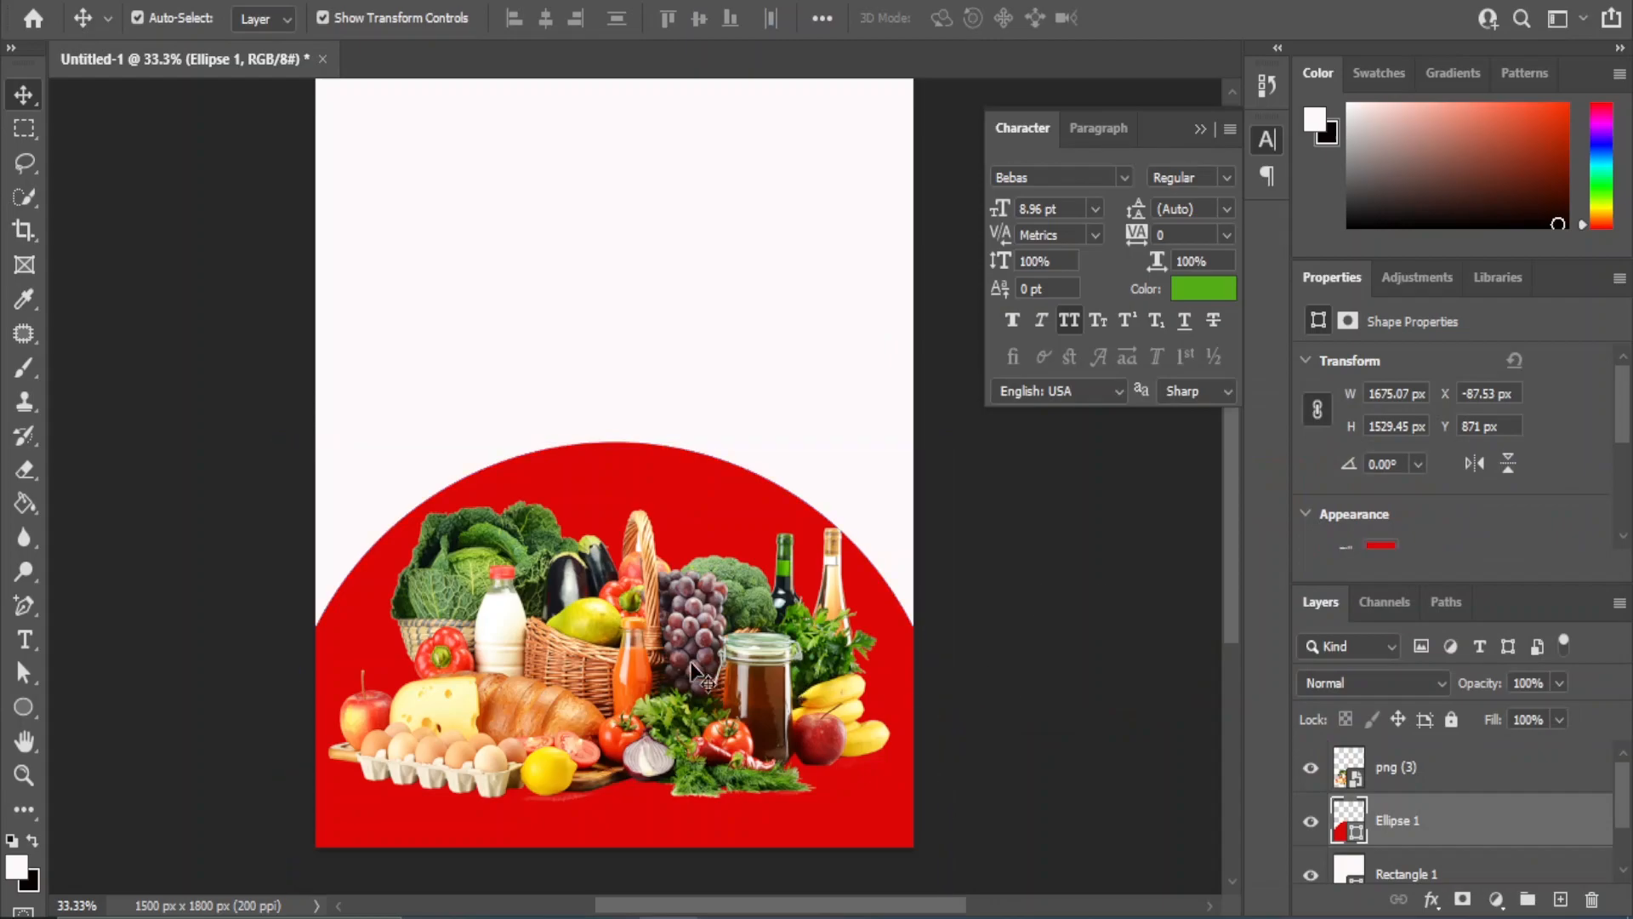
Enlarge the grocery image to about 57.55%, lower it to the canvas bottom edge and clip it to the red ellipse
click(696, 672)
drag(309, 819, 281, 854)
drag(885, 855, 923, 885)
drag(727, 717, 737, 736)
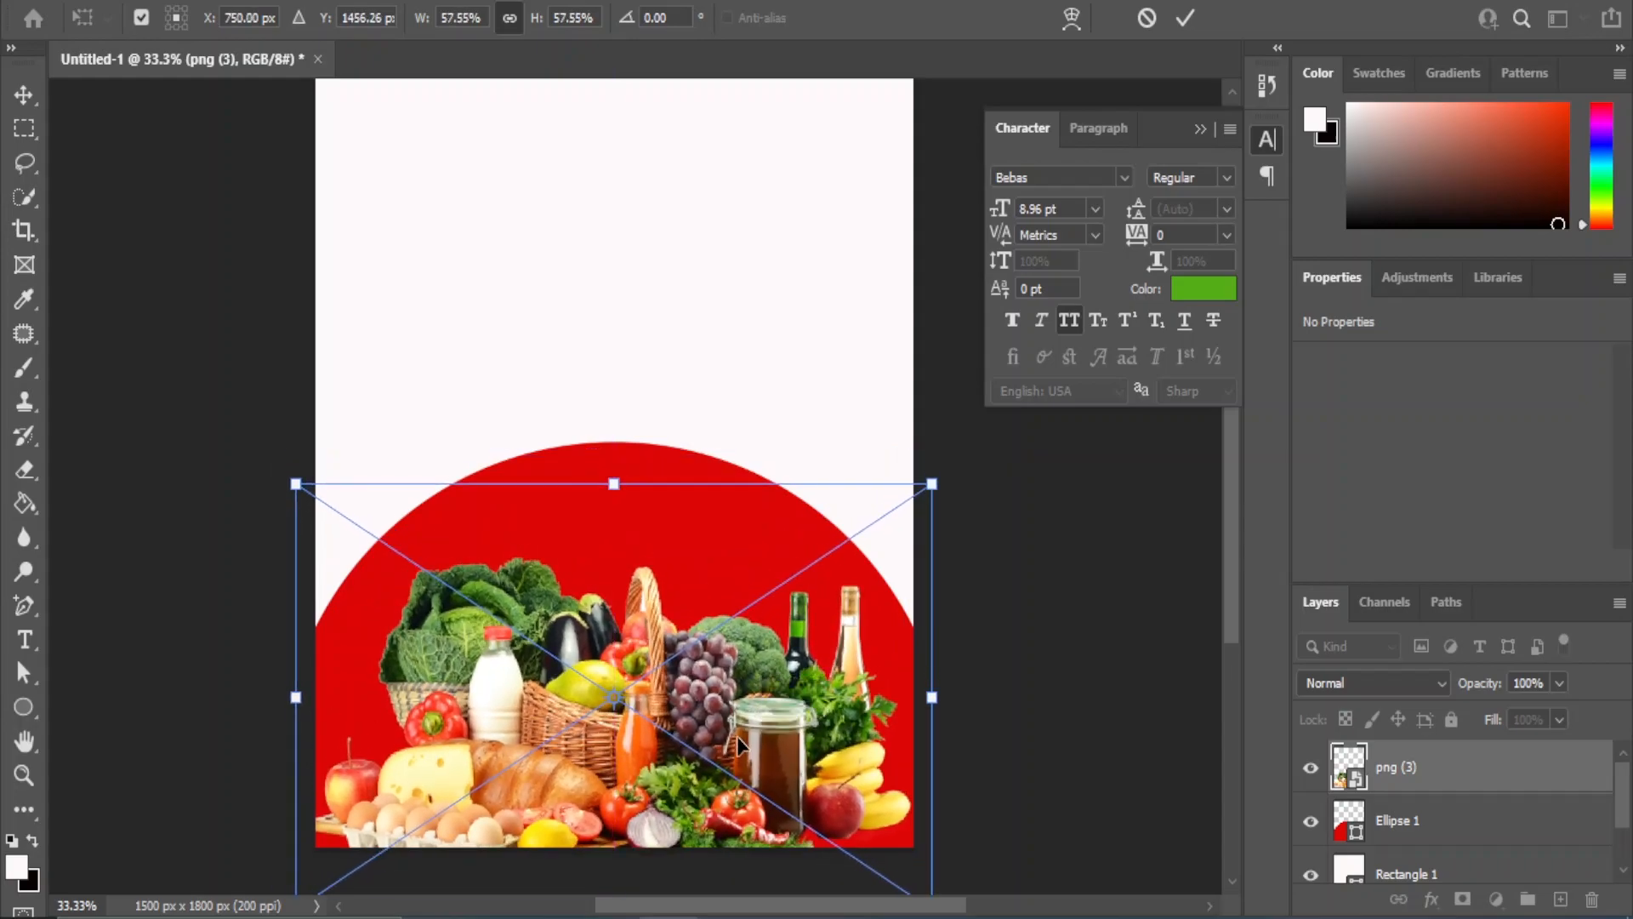
alt+click(1447, 793)
click(1054, 706)
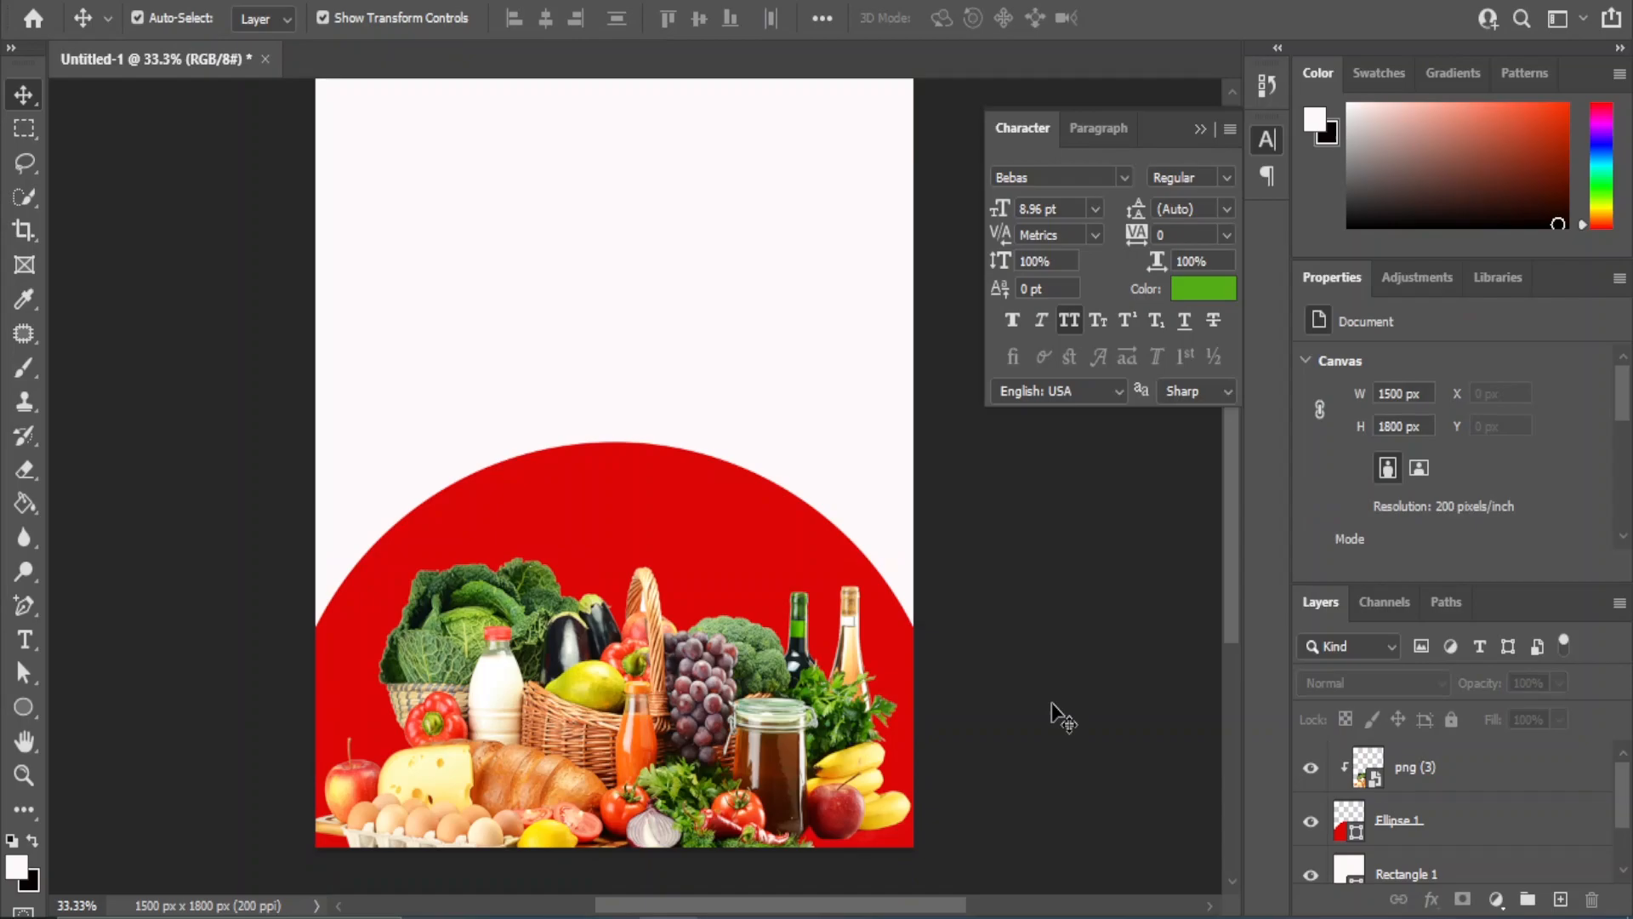
Duplicate the red ellipse and shift the lower of the two ellipses up by 30 px
click(747, 539)
key(ctrl+j)
click(1401, 870)
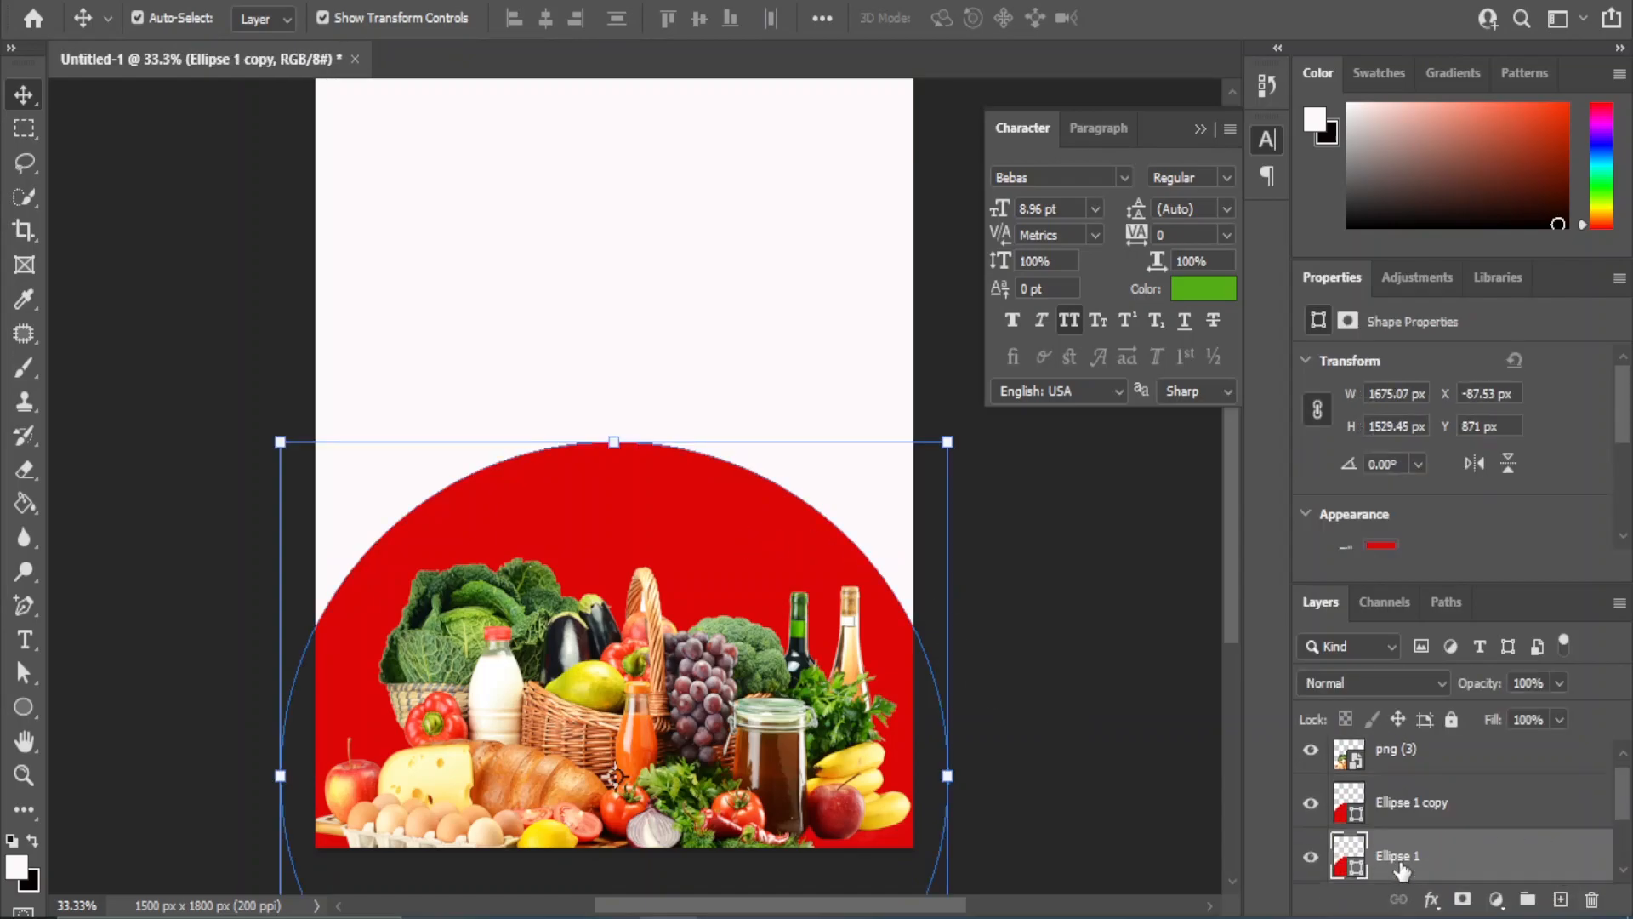
key(shift+Up)
key(shift+Up)
key(shift+Up)
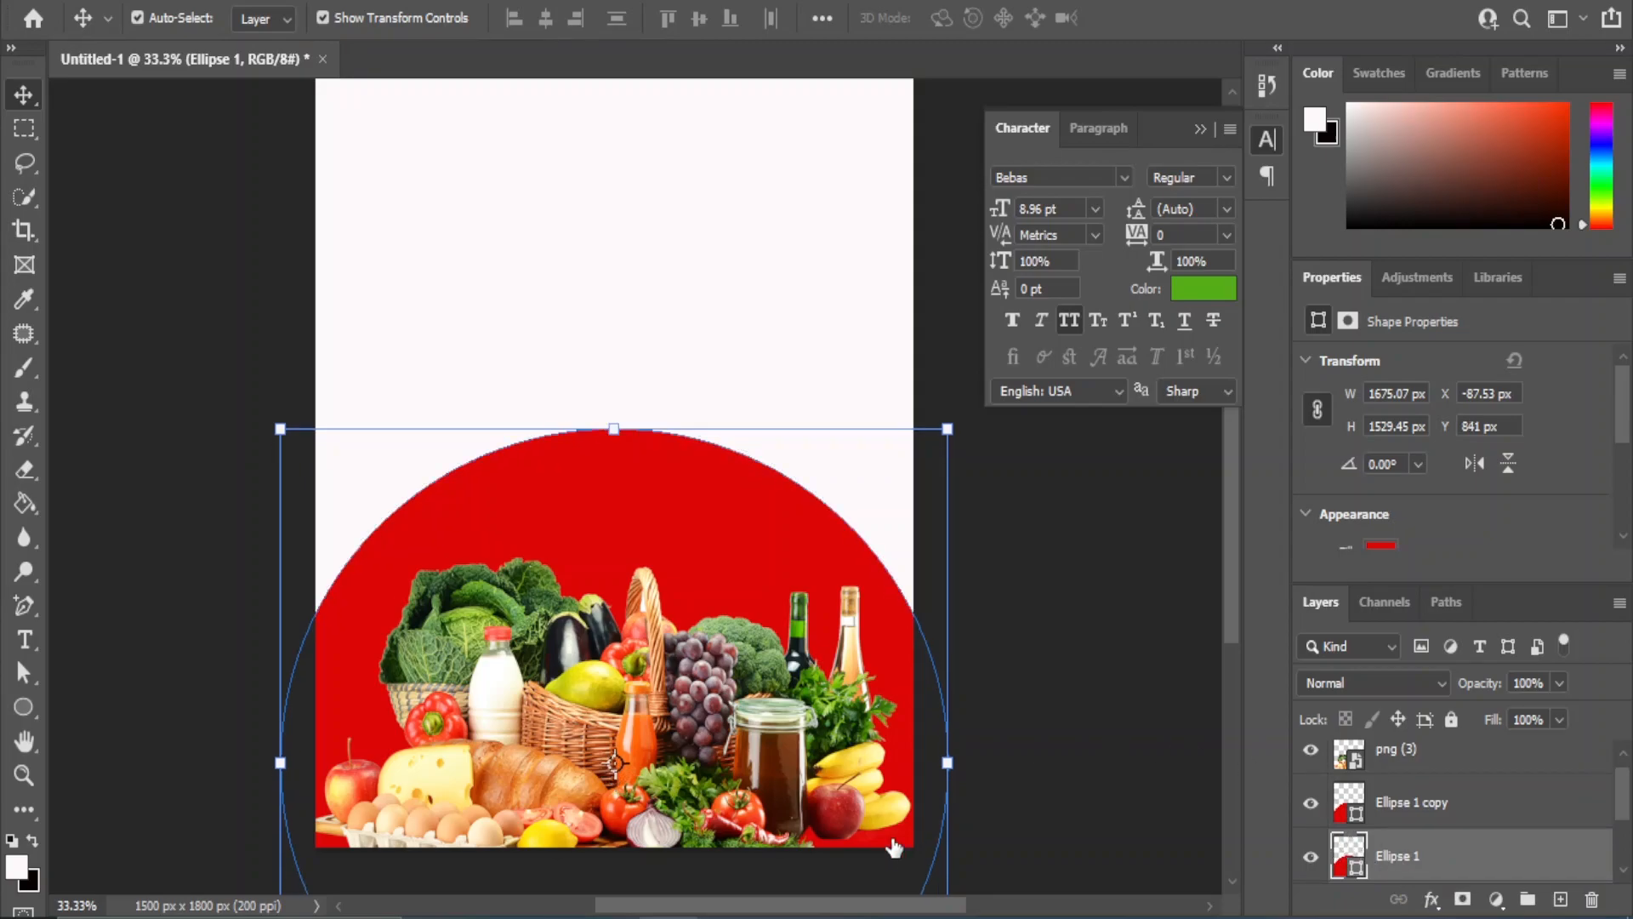
Recolour the lower ellipse yellow, #d7d308, by sampling the pear in the grocery image
double_click(1349, 856)
click(586, 673)
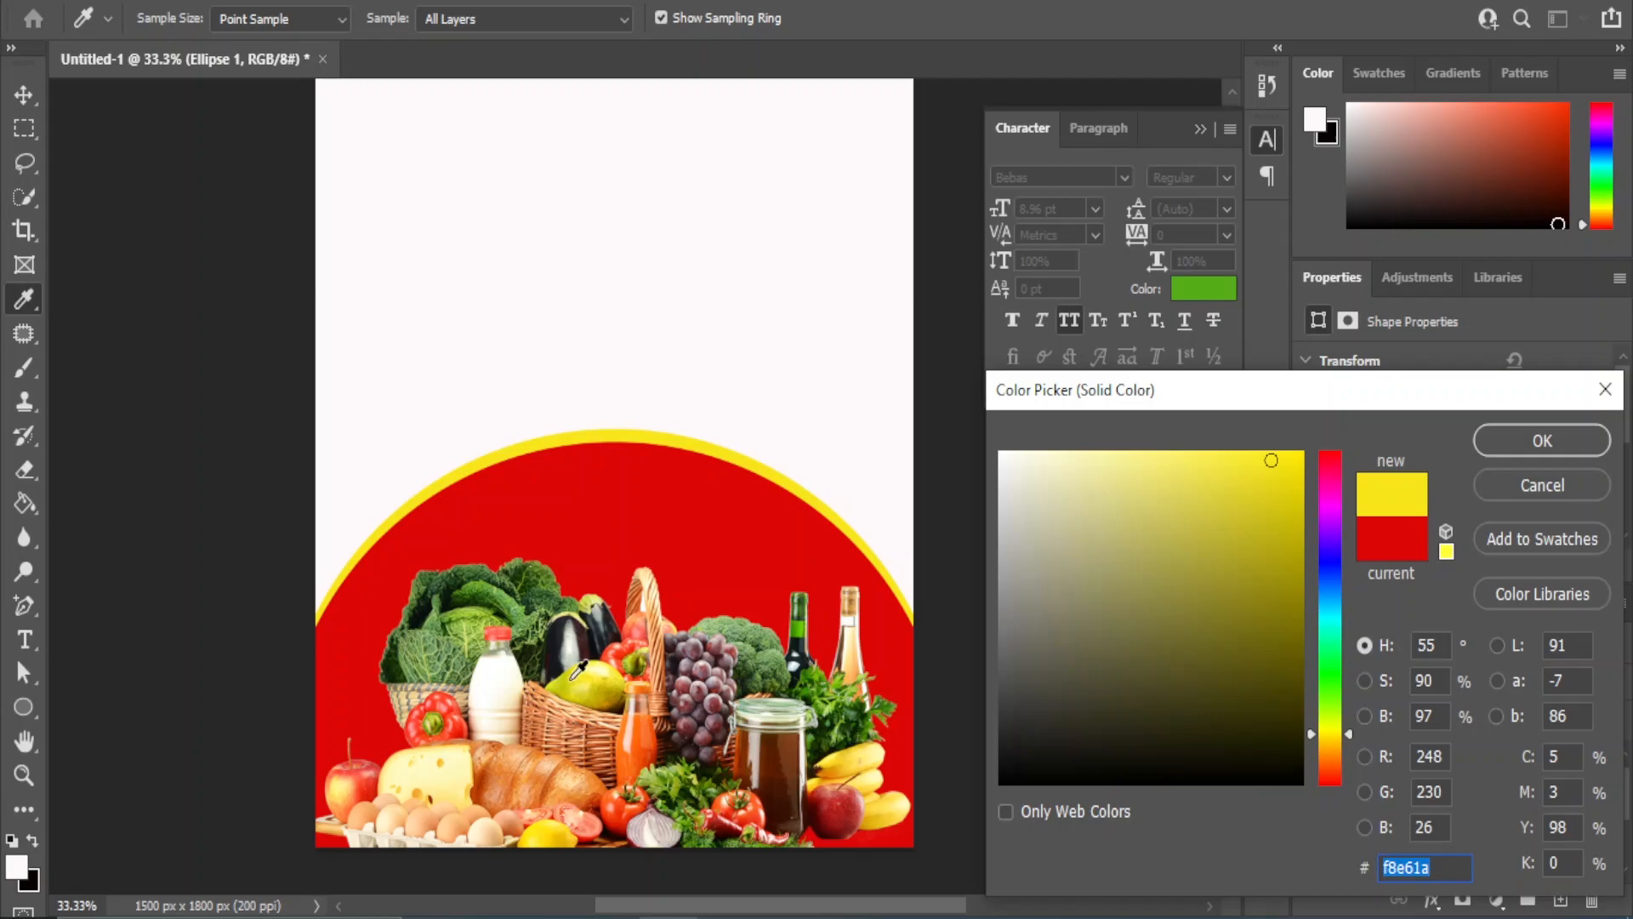
click(576, 673)
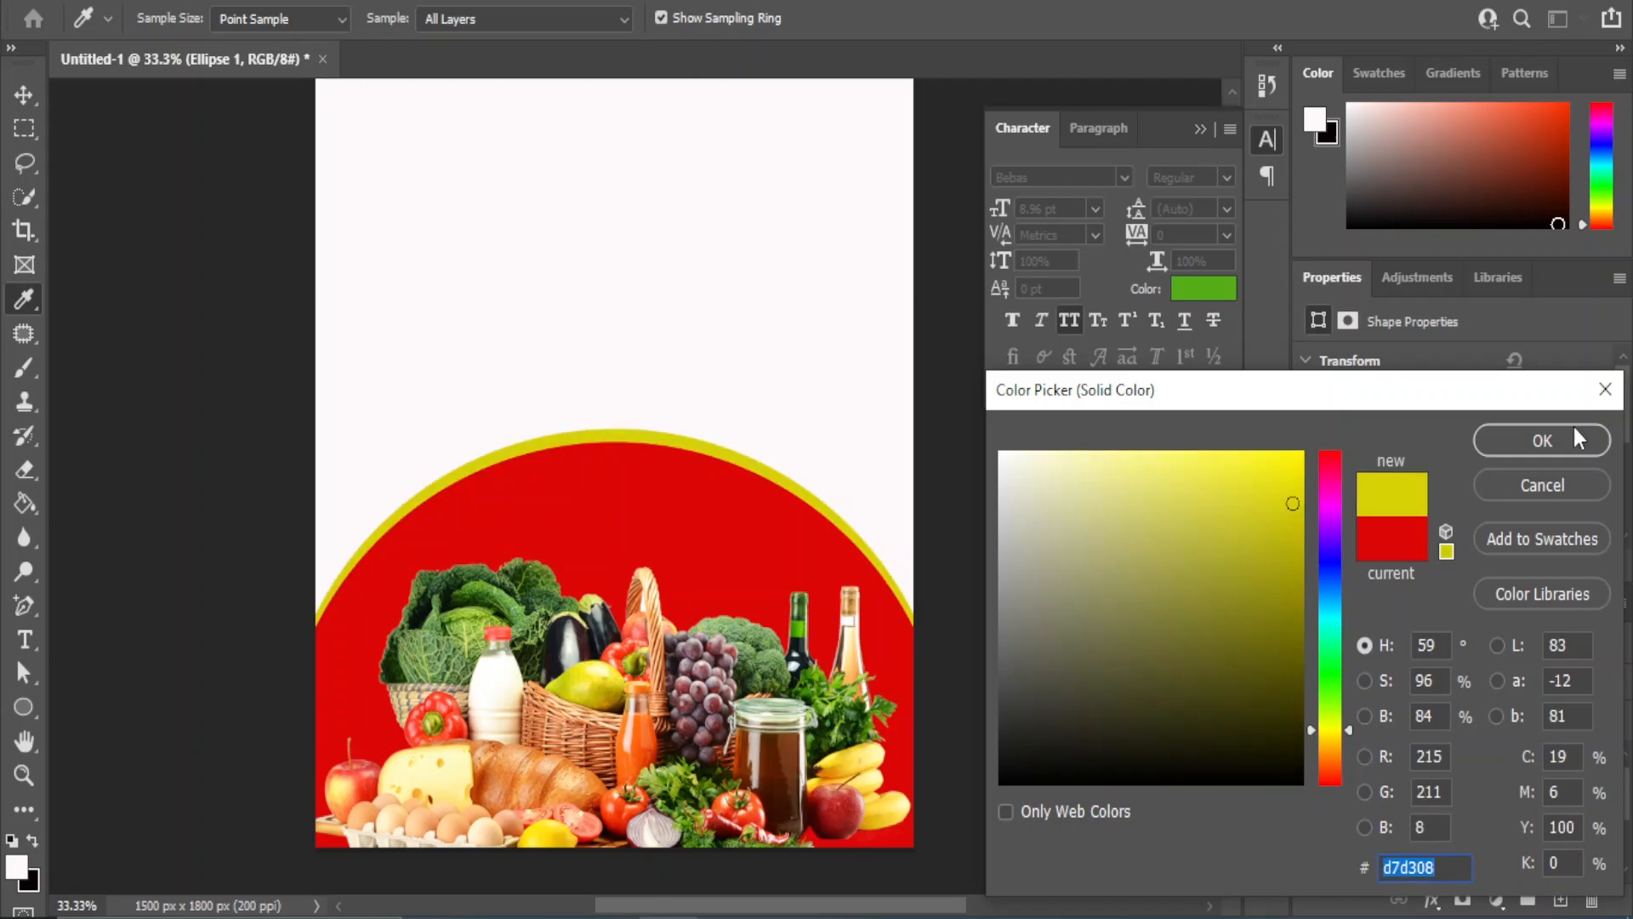
click(1565, 434)
click(1110, 691)
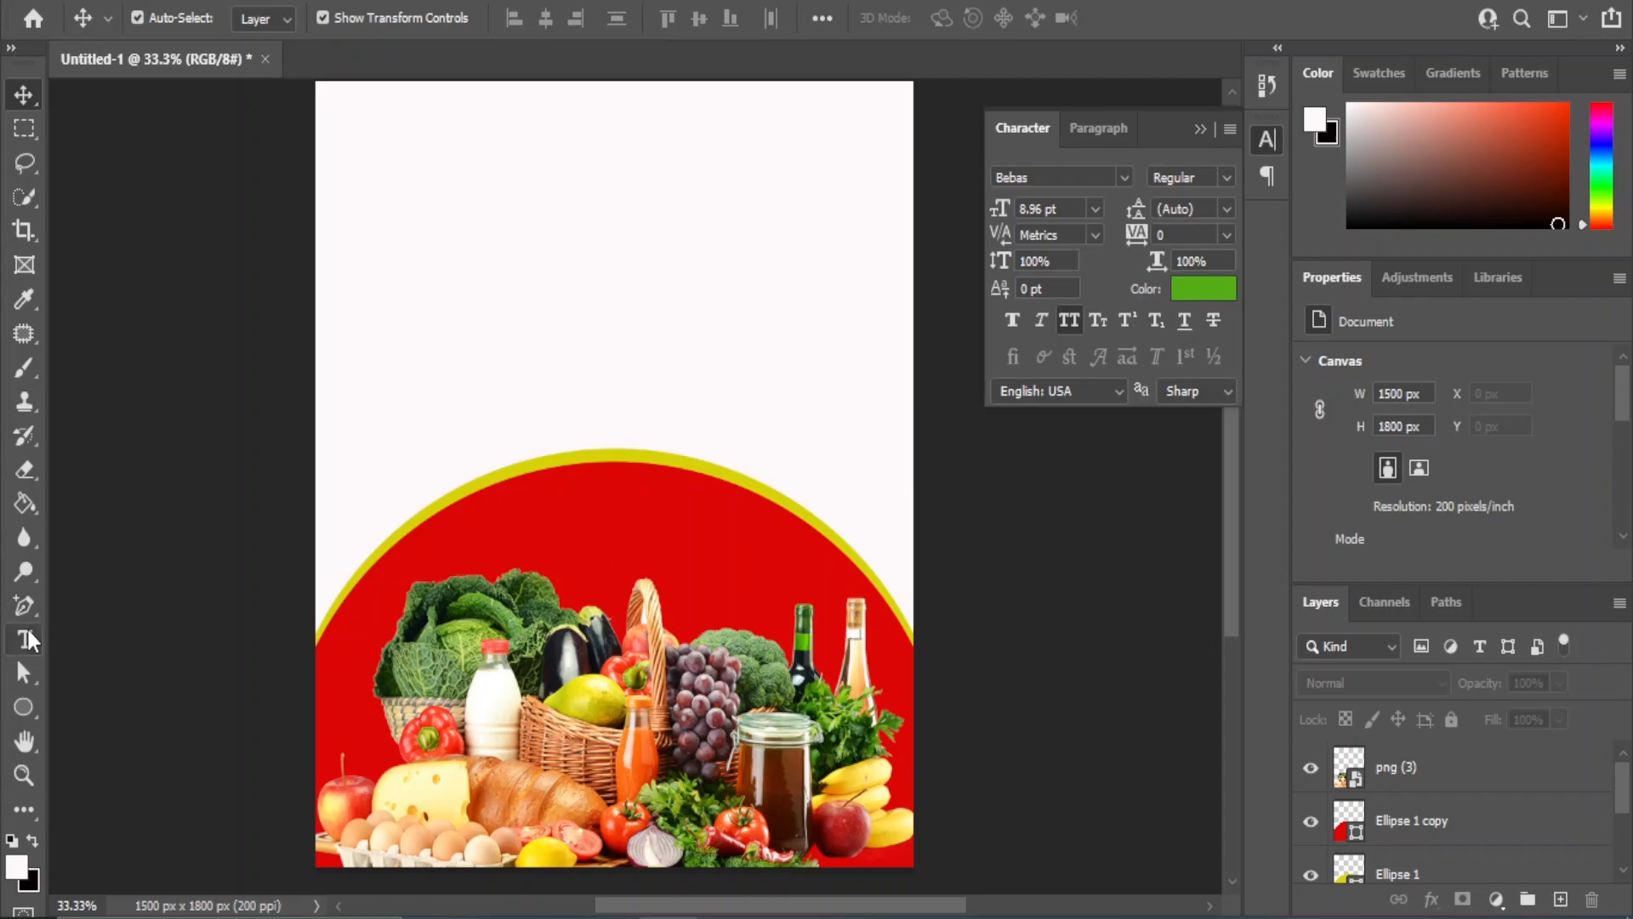
Add the text "organic", set its size to 30 pt and move it to the upper middle of the canvas
click(25, 640)
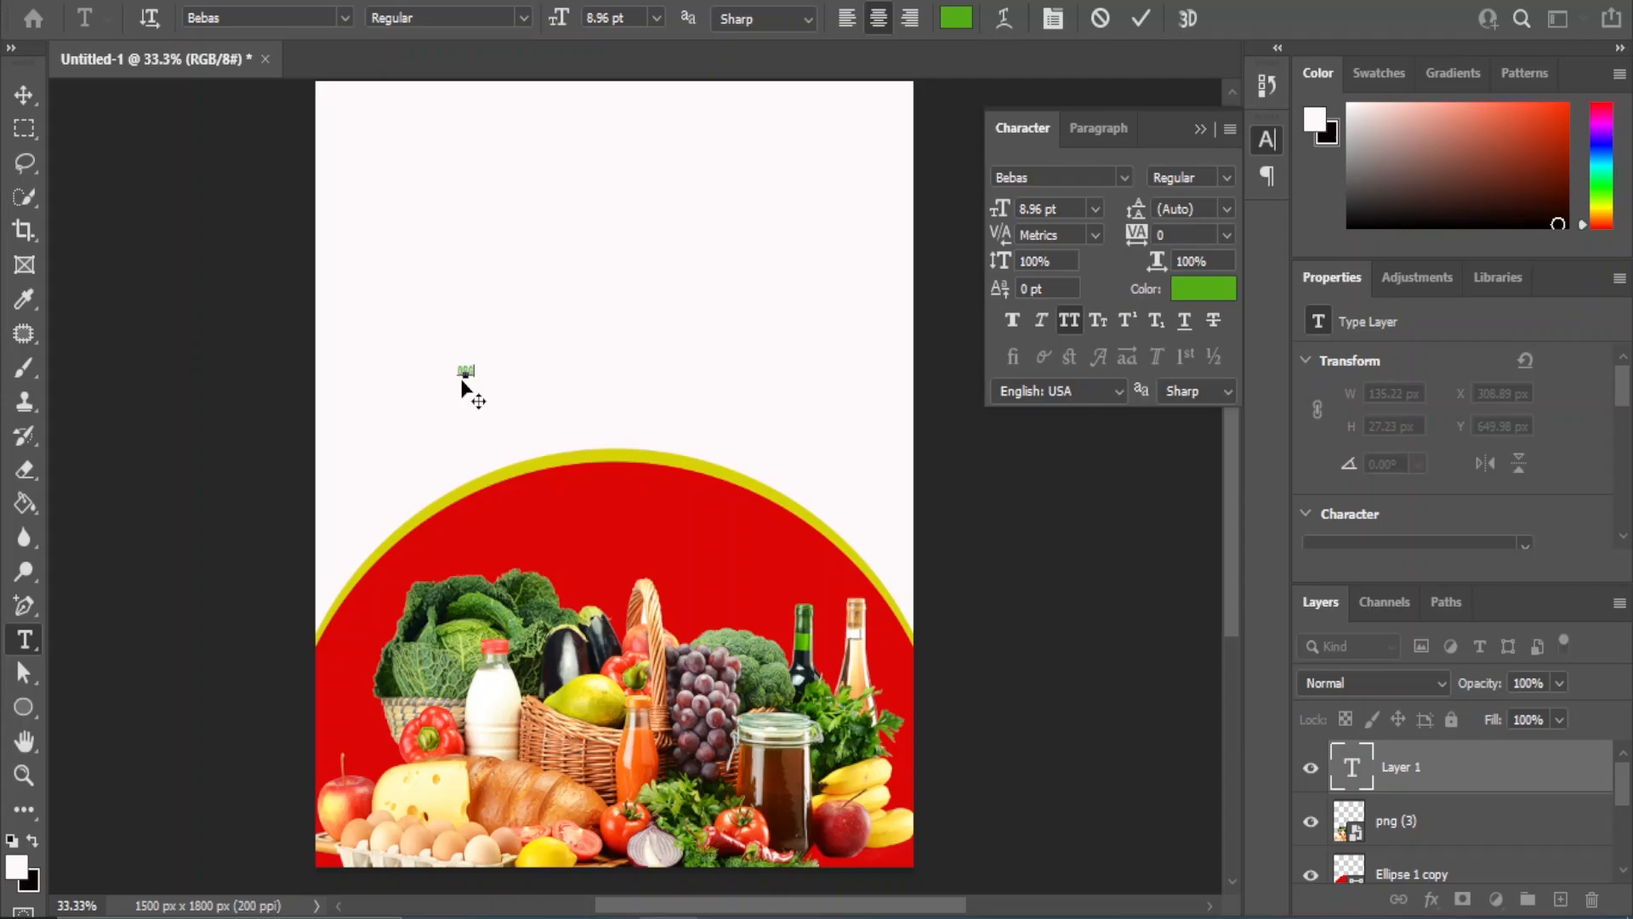
click(17, 97)
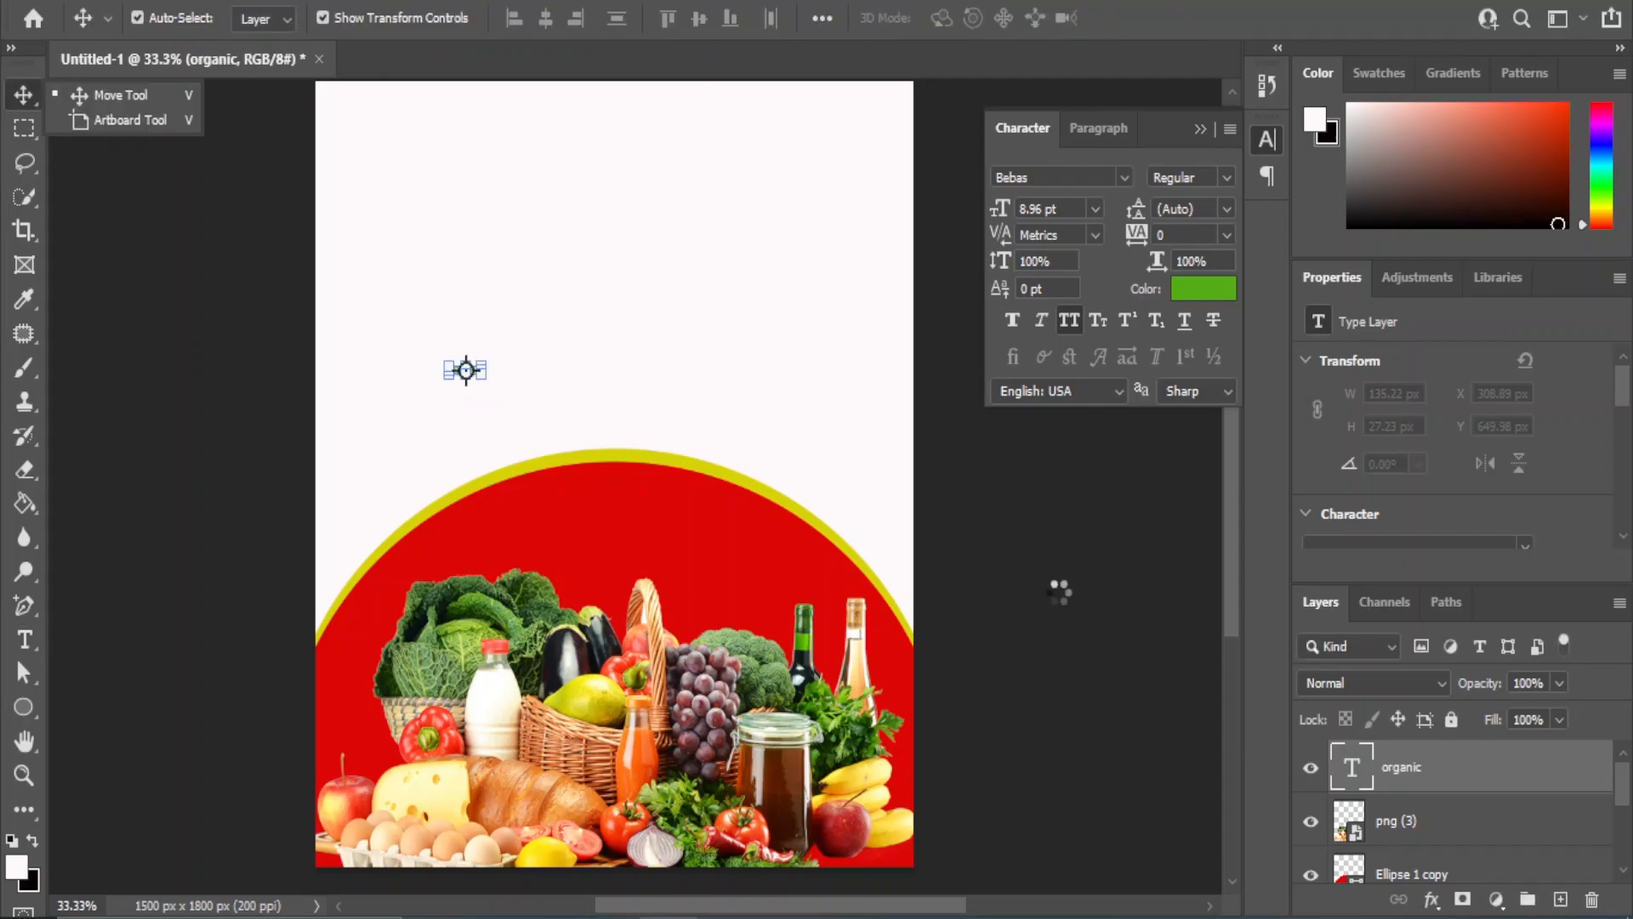
click(1096, 208)
click(1063, 460)
drag(448, 378, 596, 239)
Add a separate text "food" and place it centred directly below ORGANIC
click(26, 640)
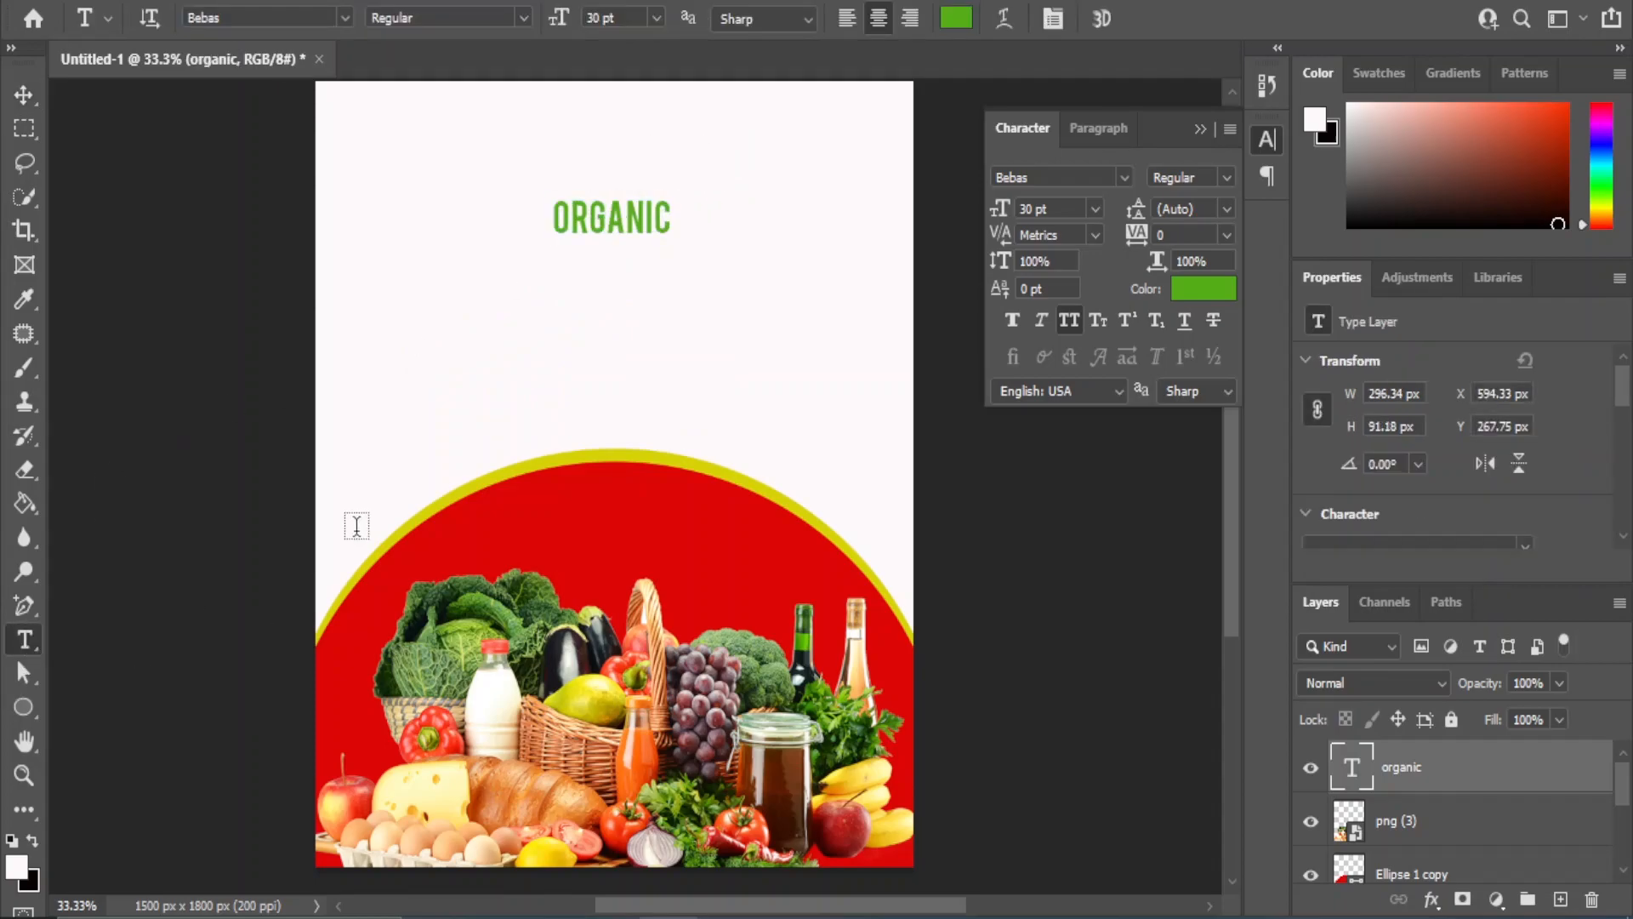
click(500, 383)
text(FOOd)
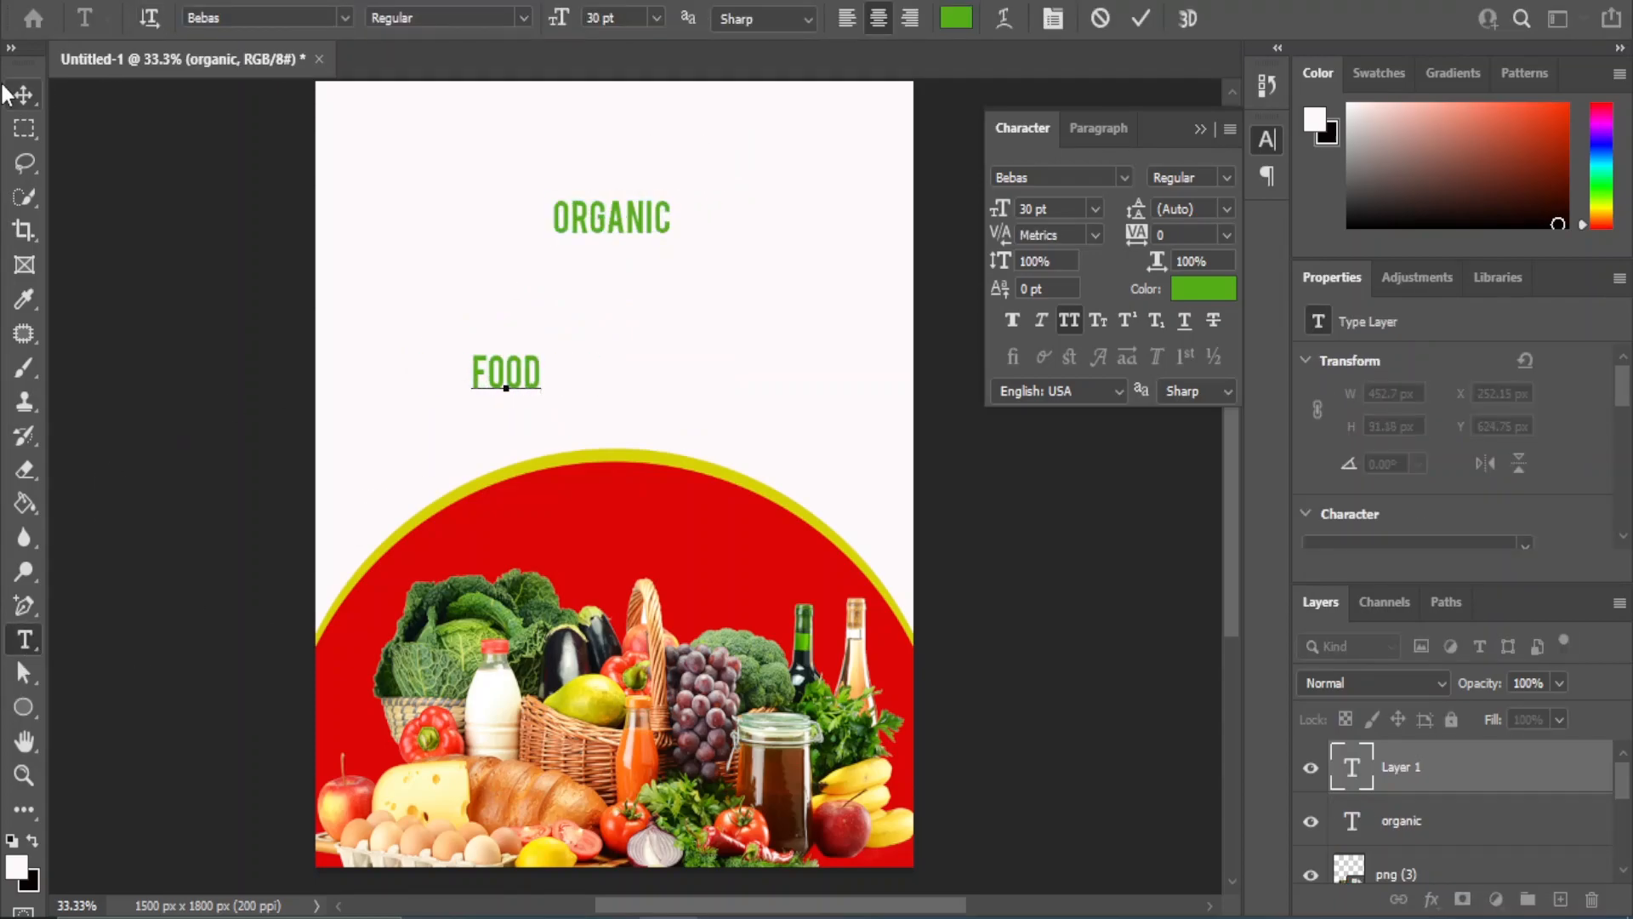
click(24, 95)
drag(504, 373, 609, 266)
Add the text "Fresh and Healthy" in the Typography Times Bold Italic font
click(24, 640)
click(101, 642)
click(471, 417)
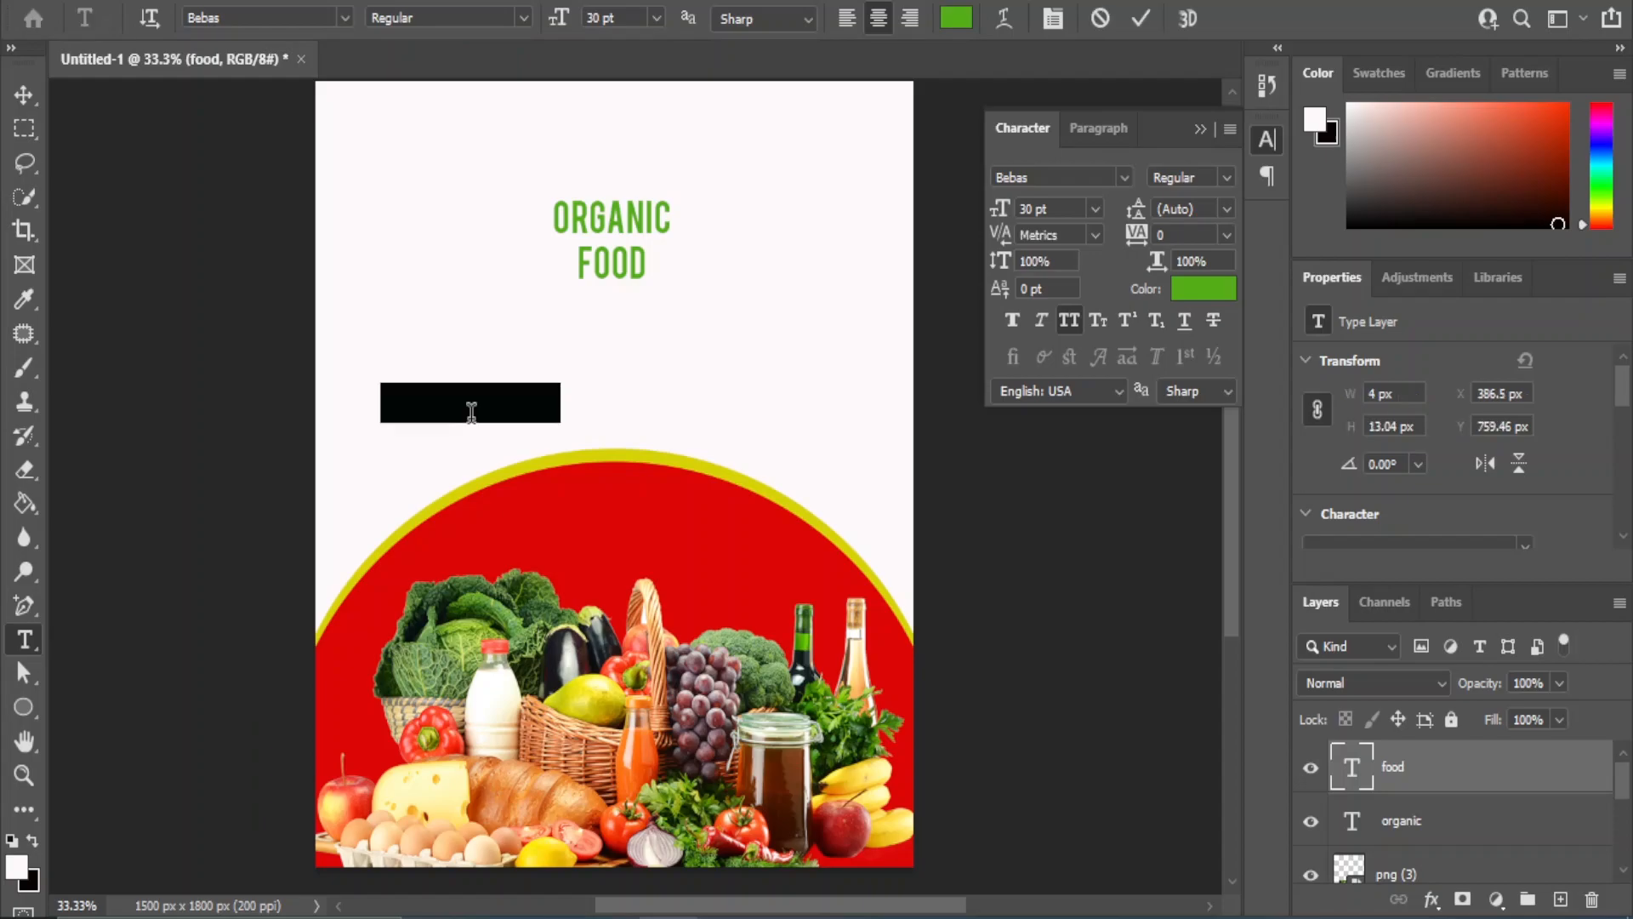
click(1122, 176)
text(Napo)
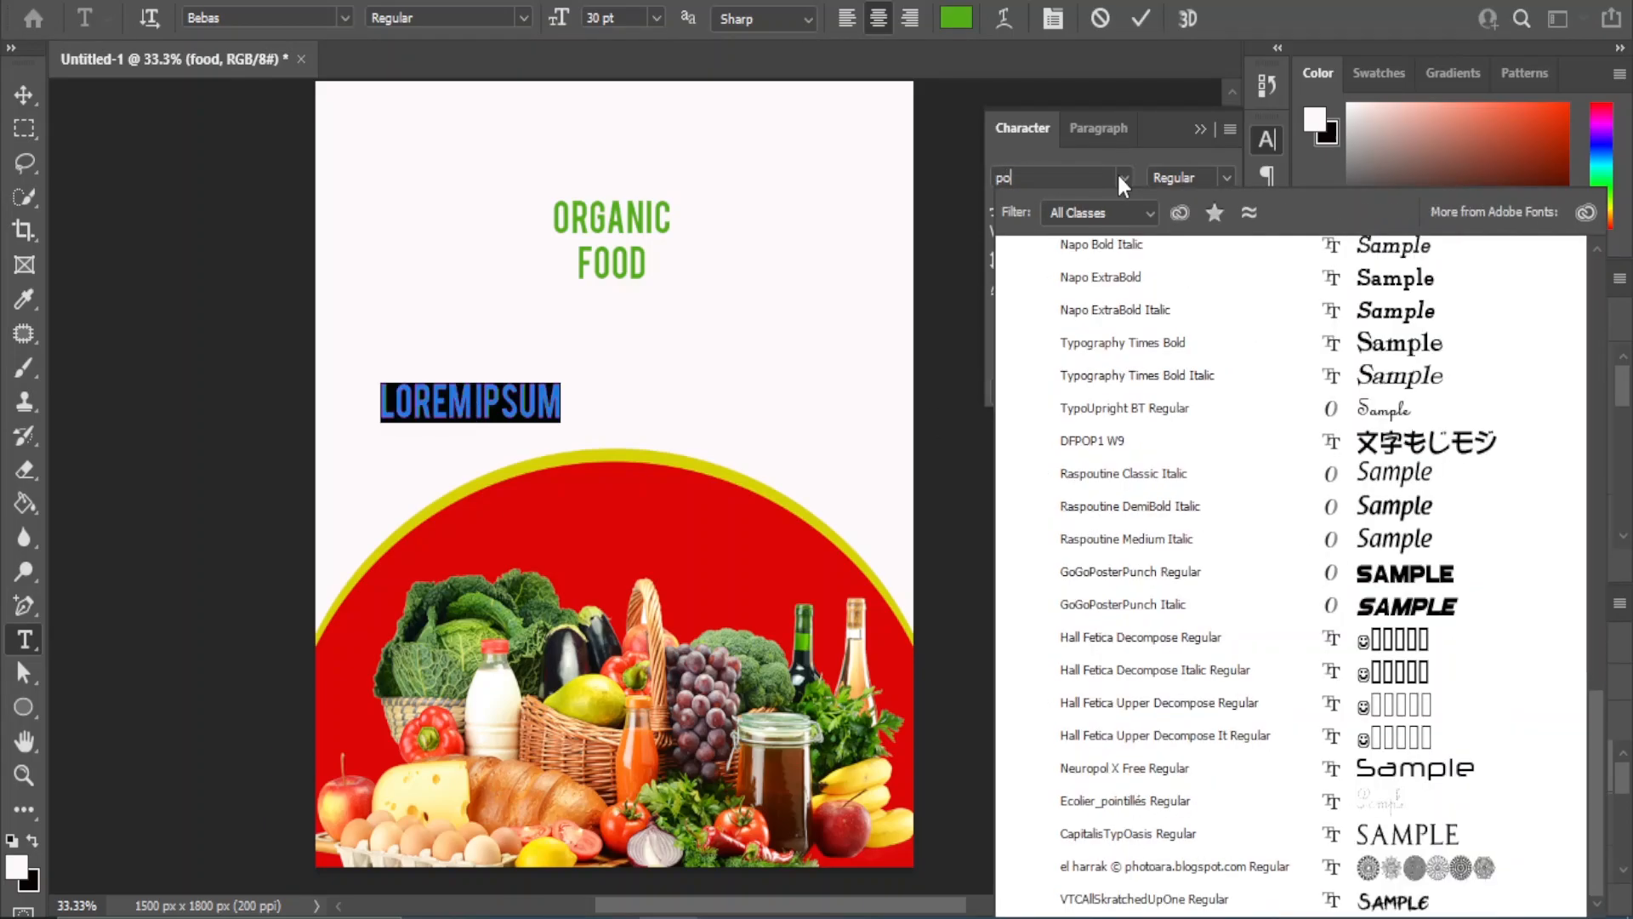
click(1085, 379)
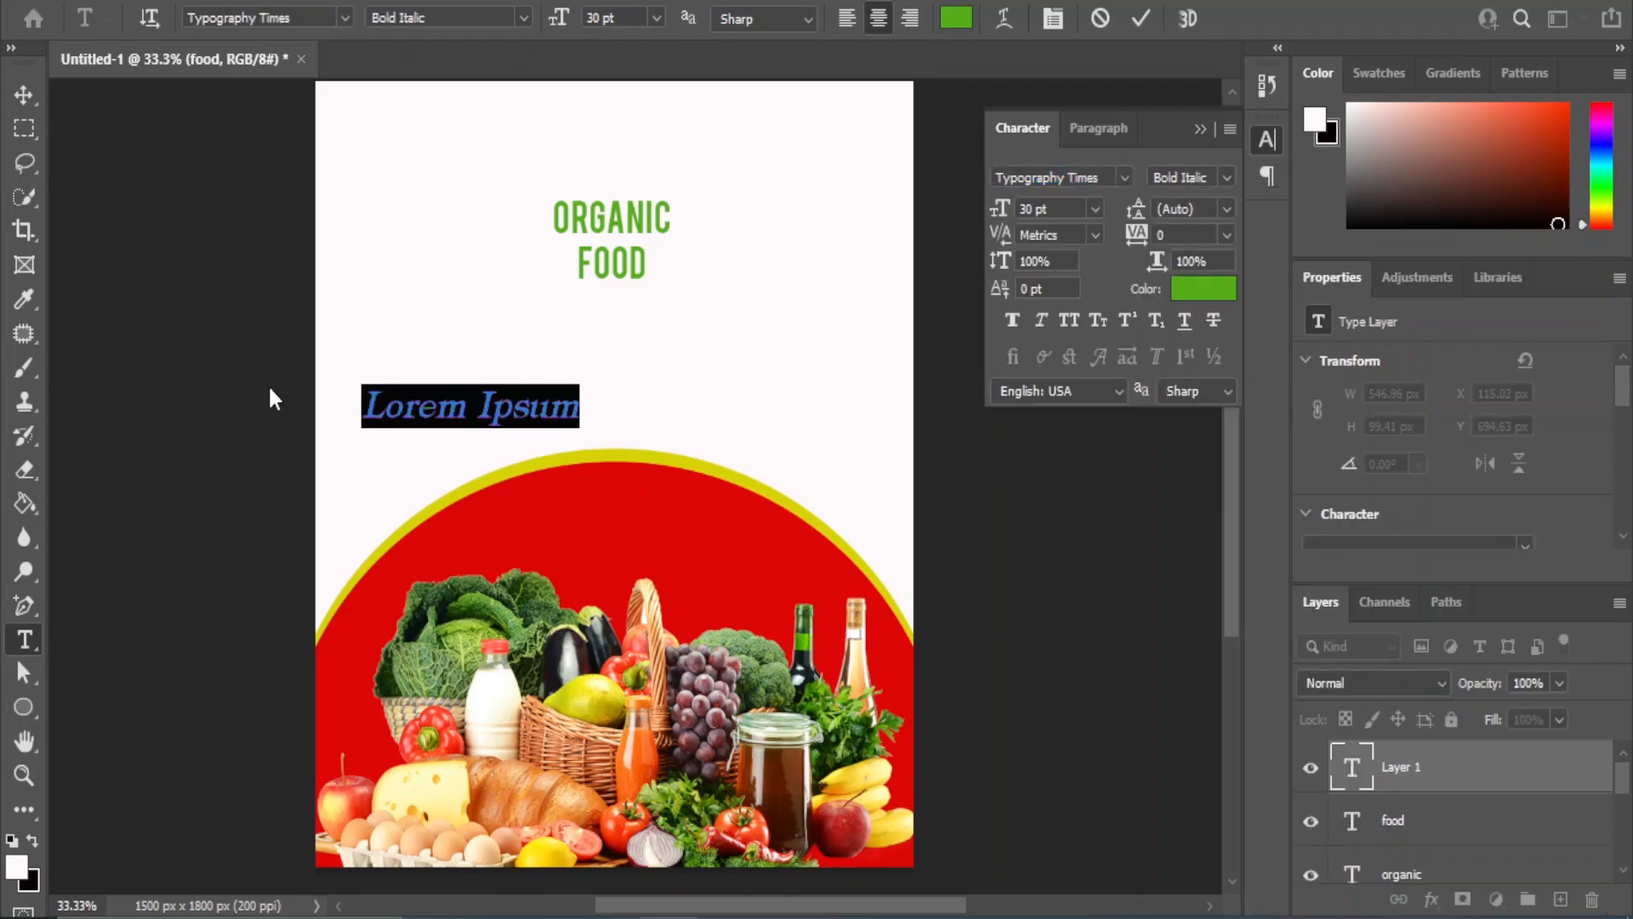
text(fresh A)
key(BackSpace)
text(and Healthy)
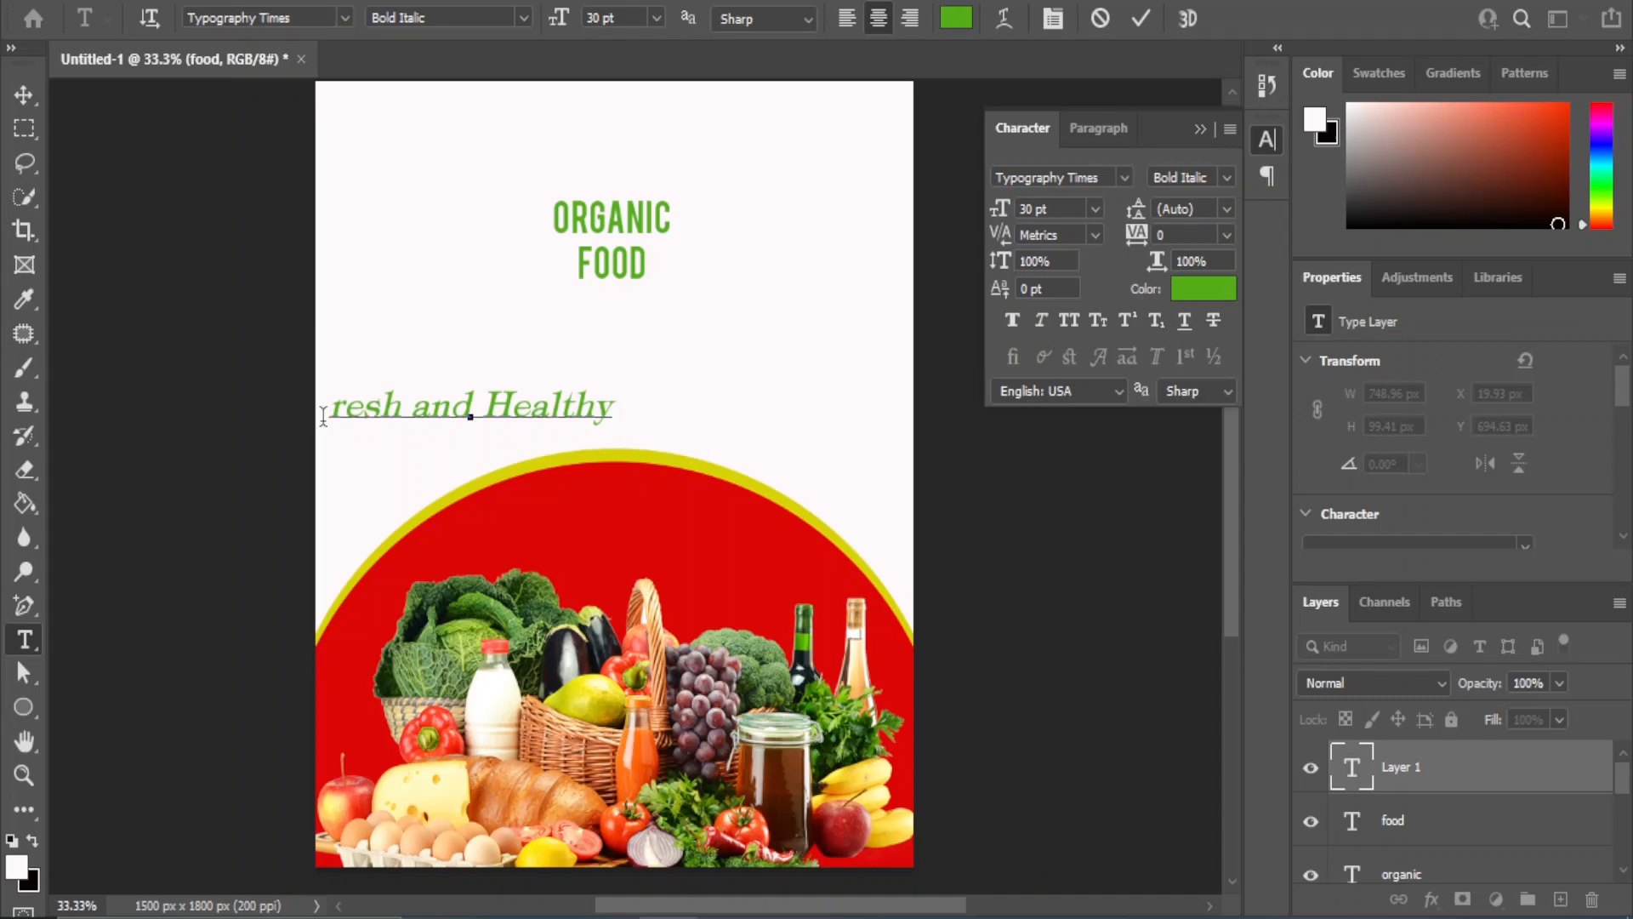
Move "Fresh and Healthy" above ORGANIC and centre it horizontally on the background rectangle
click(23, 95)
drag(459, 417, 621, 180)
click(967, 440)
click(594, 171)
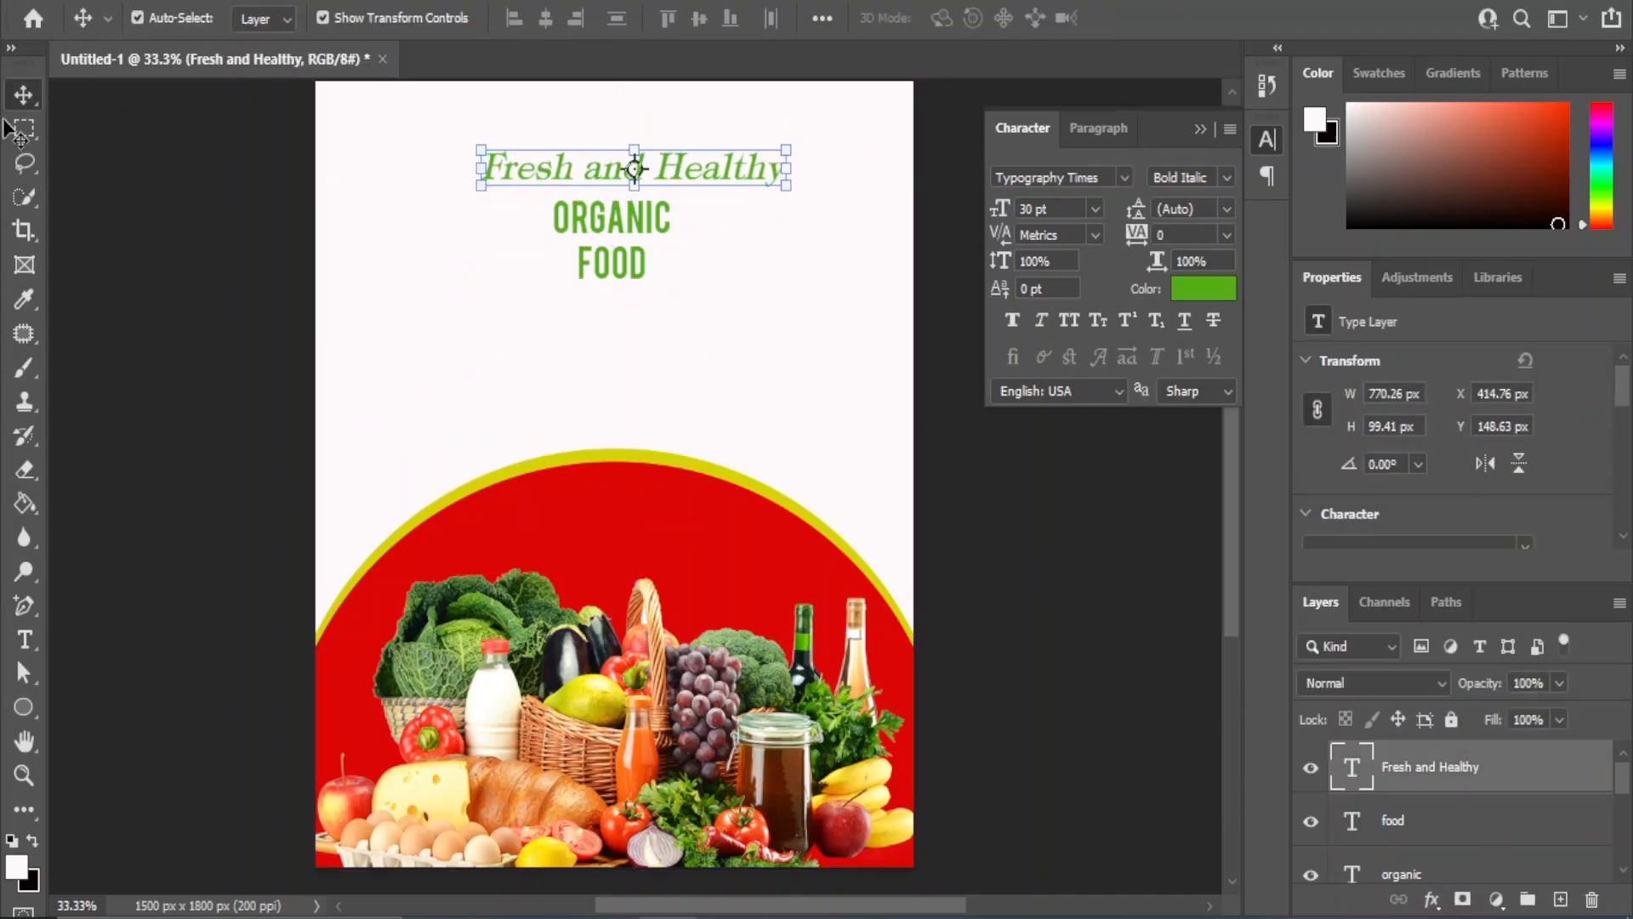
scroll(1421, 776, down, 3)
shift+click(1406, 802)
click(545, 18)
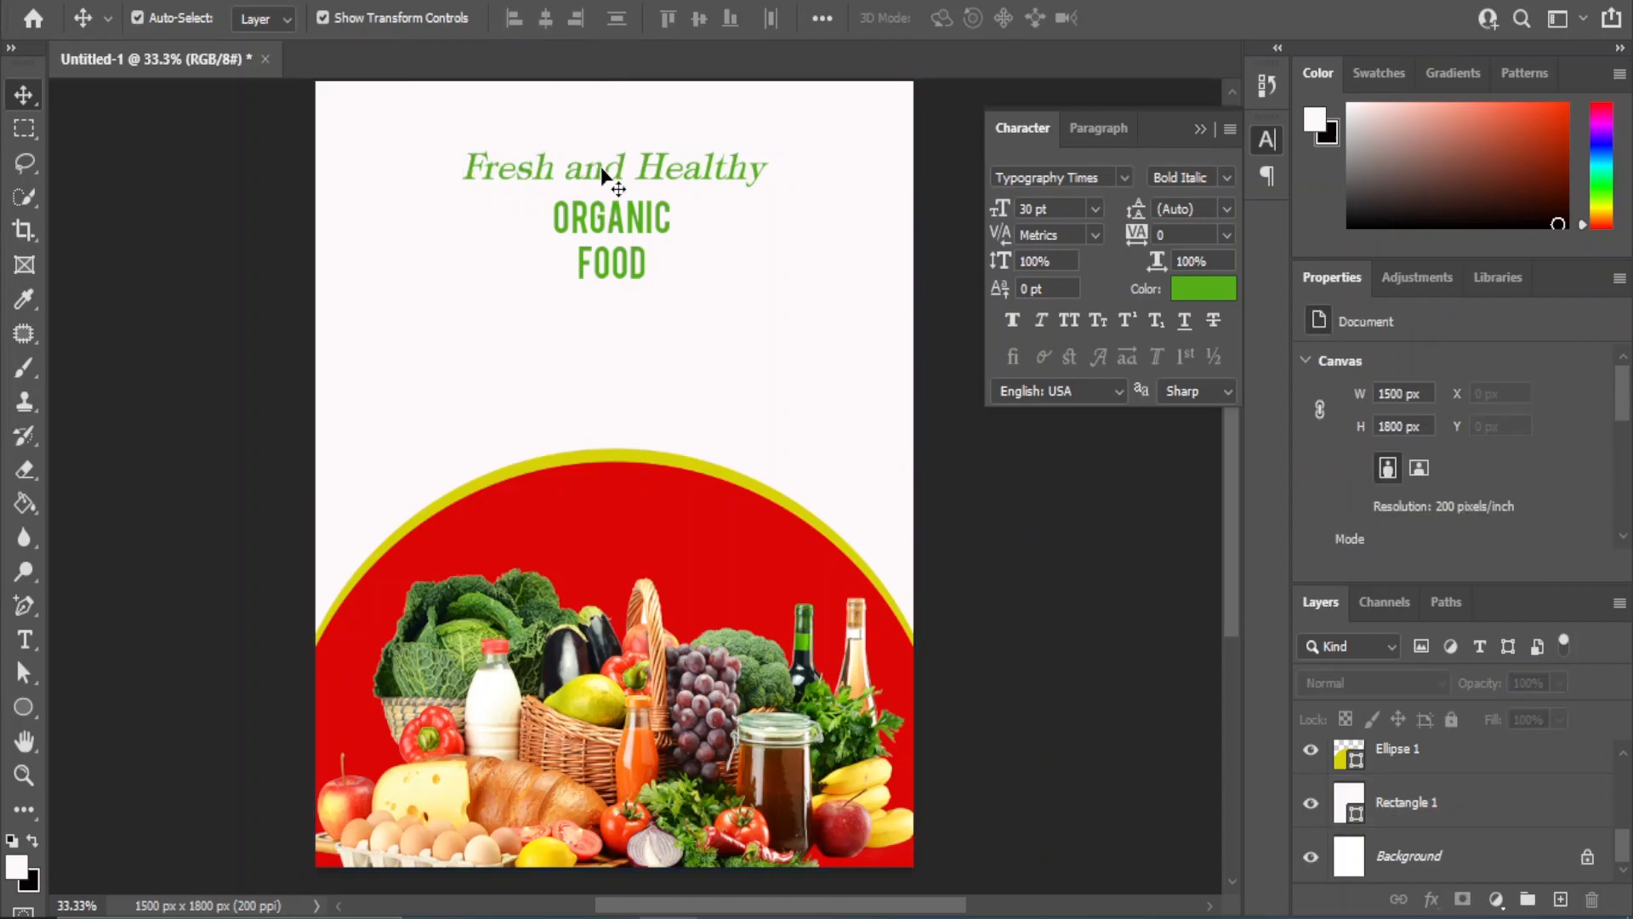
Reduce "Fresh and Healthy" to 24 pt and nudge it upward, away from ORGANIC
click(604, 177)
click(1095, 209)
click(1058, 440)
key(shift+Up)
key(shift+Up)
key(shift+Up)
key(shift+Up)
key(shift+Up)
key(shift+Up)
key(shift+Up)
key(shift+Up)
click(1026, 555)
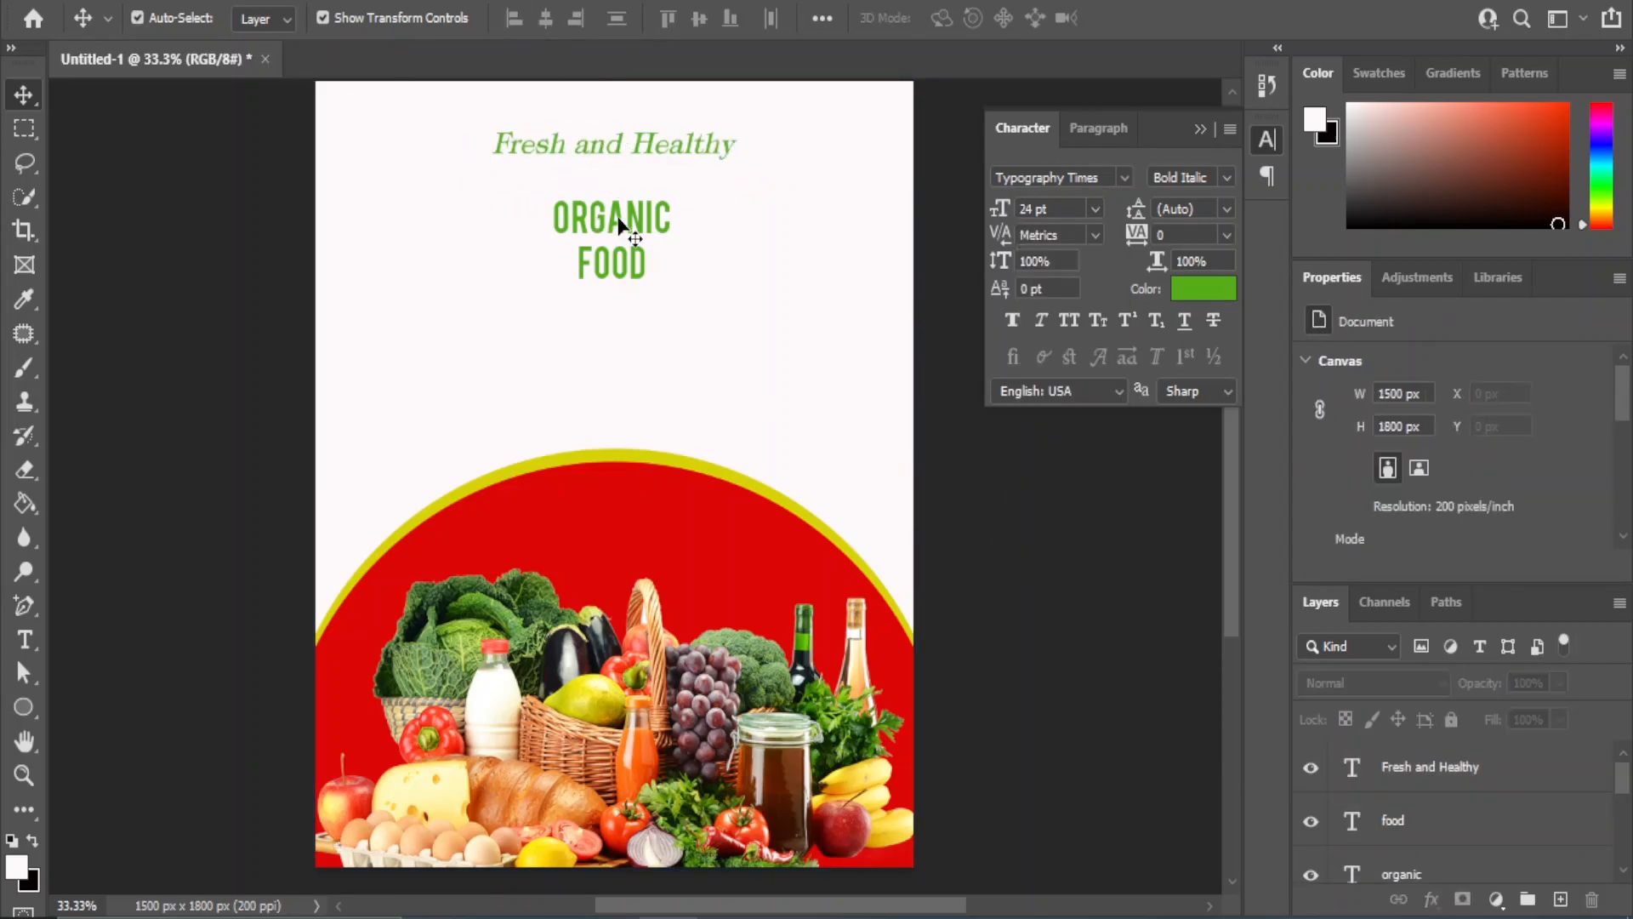
Set the ORGANIC text in the Bowlby One SC font at 60 pt
click(619, 228)
click(977, 511)
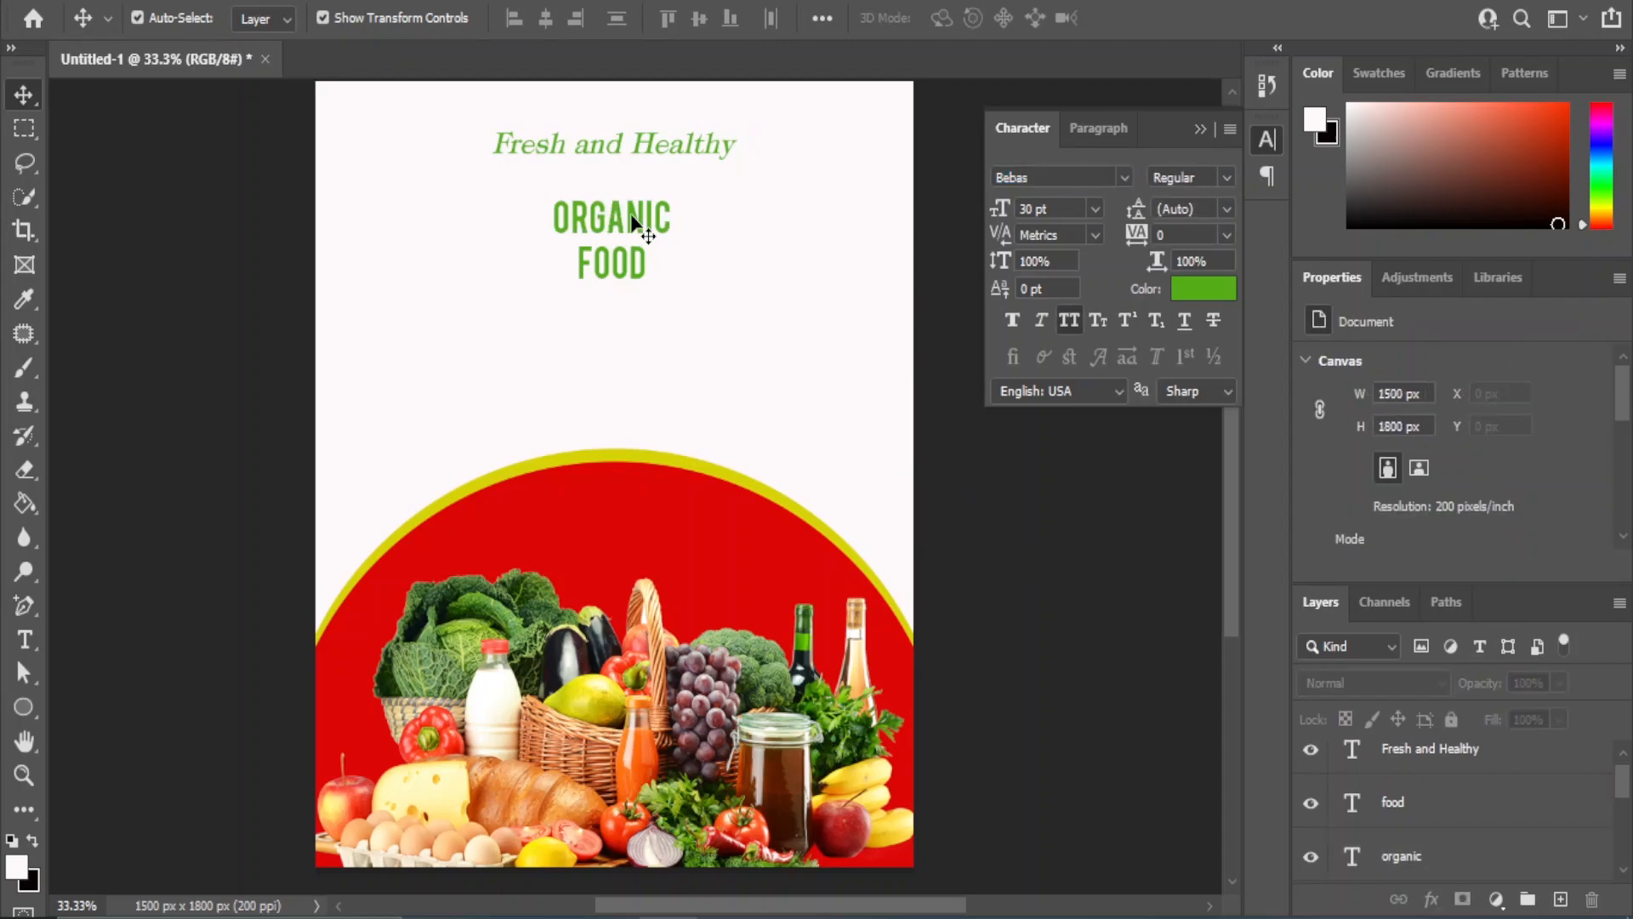
click(634, 219)
click(1125, 177)
scroll(1106, 578, down, 4)
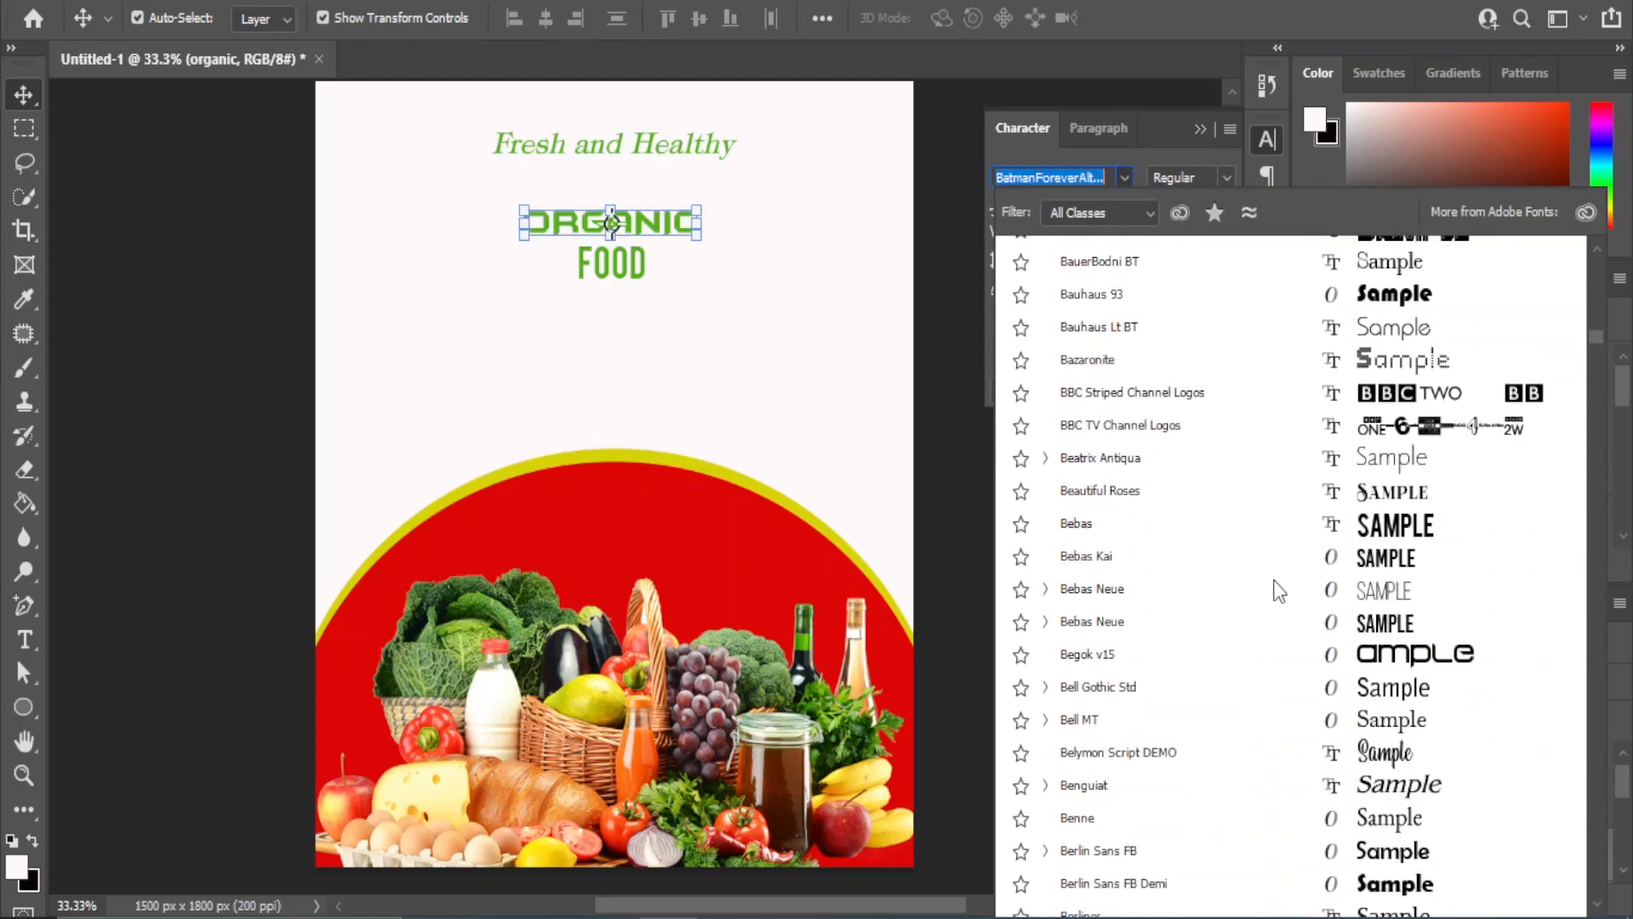
scroll(1277, 545, down, 5)
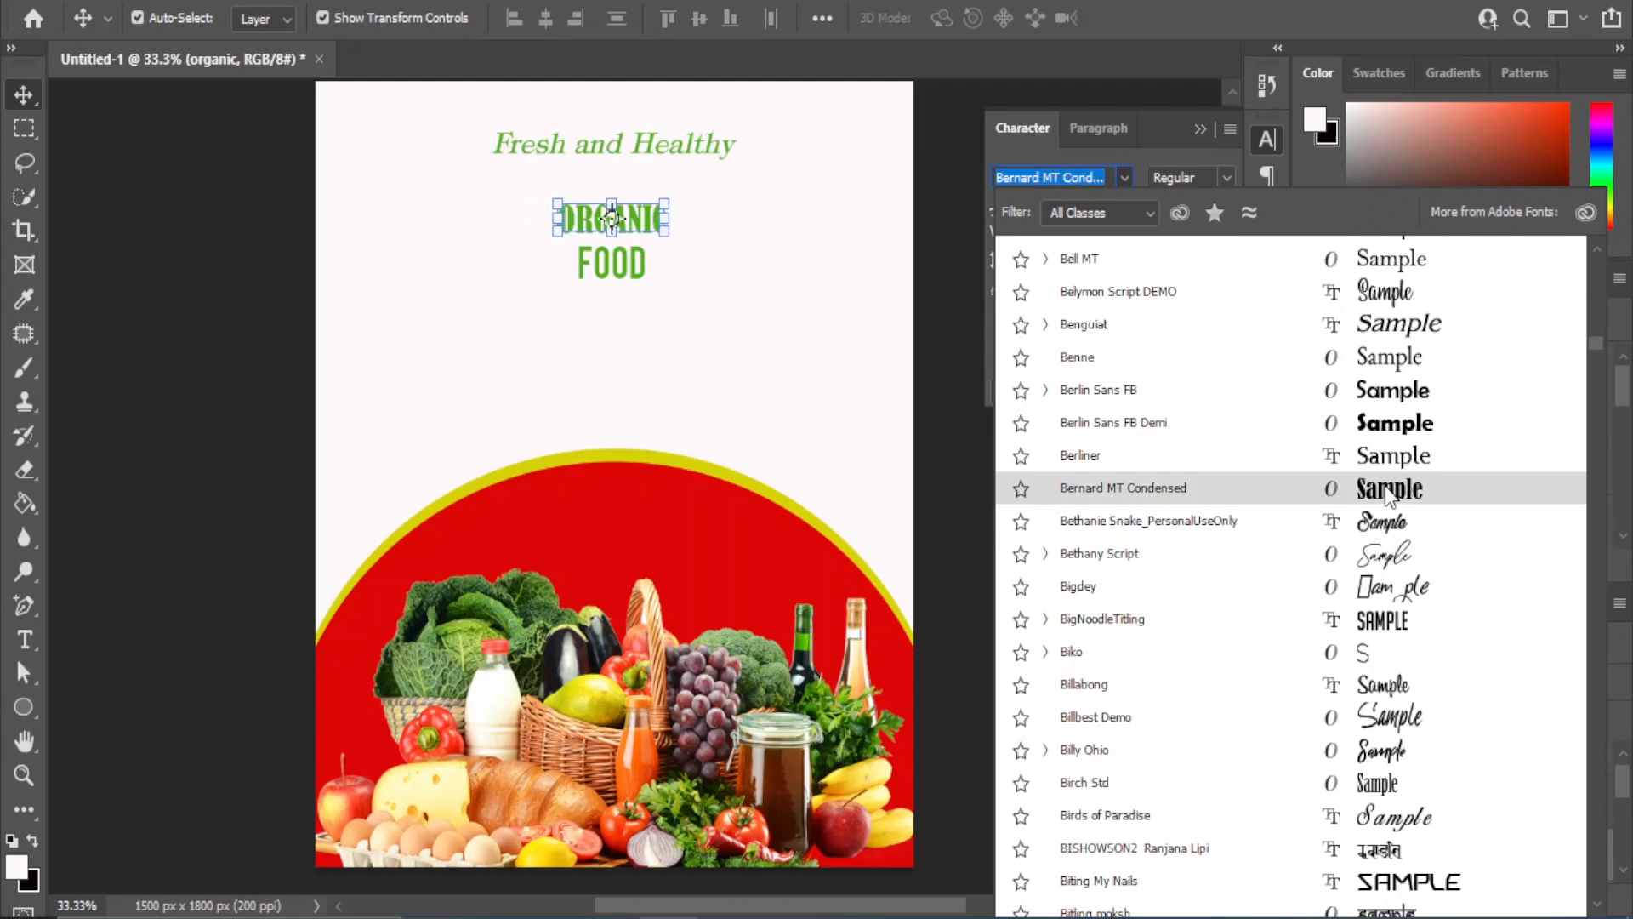
scroll(1396, 647, down, 10)
scroll(1403, 800, down, 2)
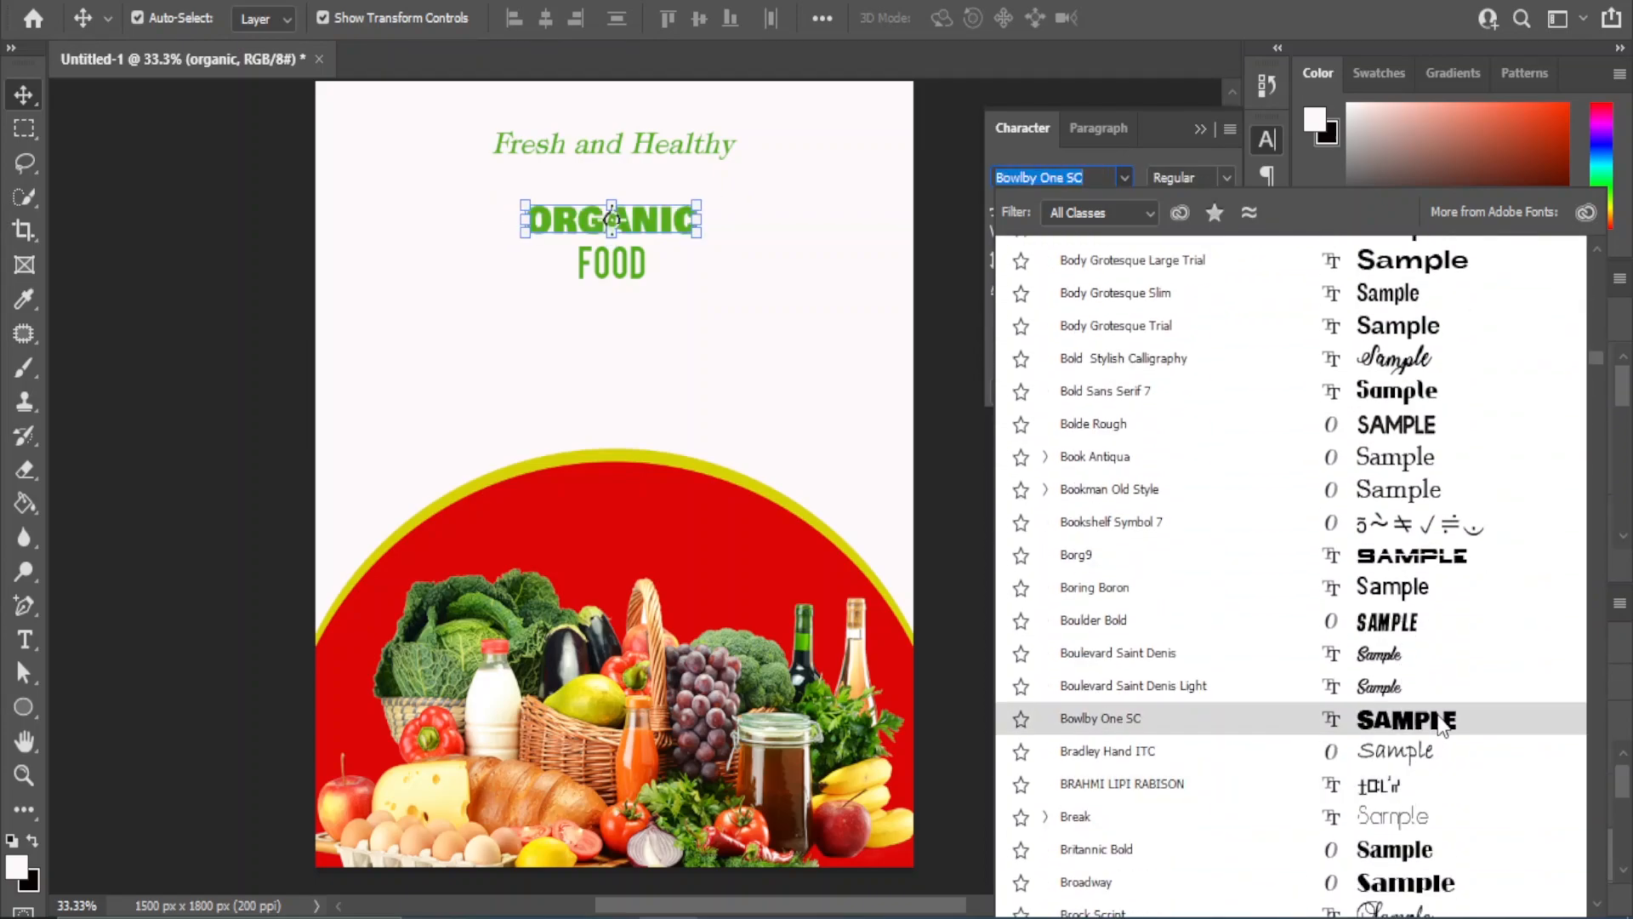
click(1404, 719)
click(1095, 208)
click(1057, 521)
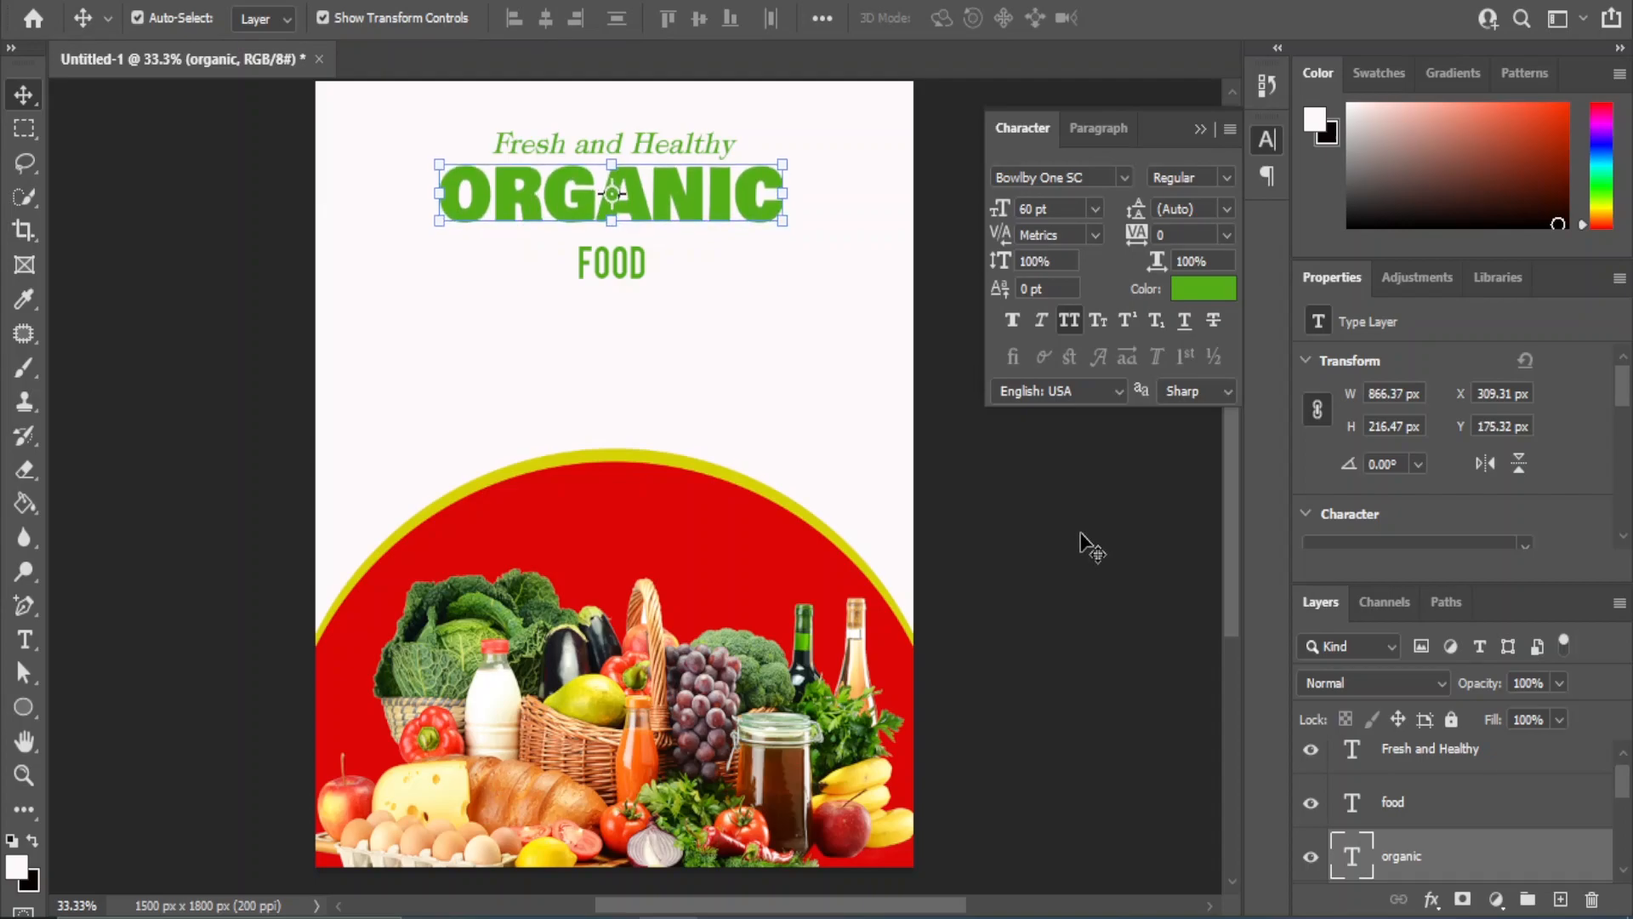
Place the vegetable image png (4) over the heading text, scaled to about 16%
click(1023, 661)
click(731, 804)
click(680, 272)
drag(679, 272, 727, 272)
drag(996, 447, 770, 259)
drag(752, 167, 787, 269)
scroll(1403, 812, up, 3)
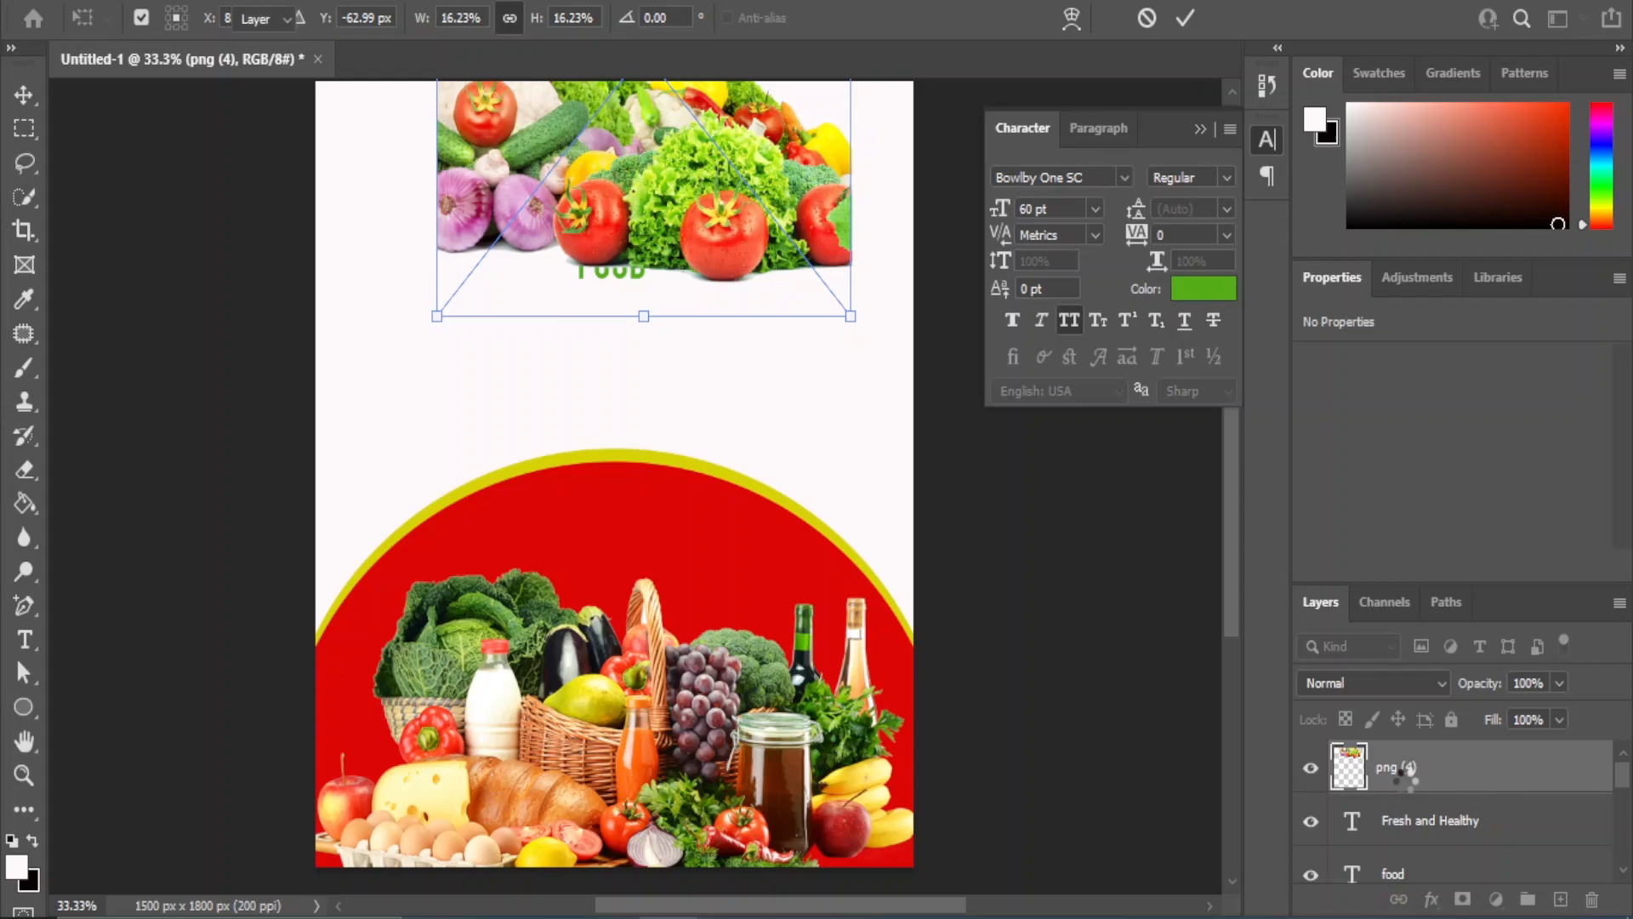
key(Return)
Move the png (4) layer down to the organic text layer and delete the png (3) copy layer
scroll(1395, 766, down, 2)
drag(1382, 750, 1389, 761)
drag(1395, 766, 1404, 842)
click(1403, 775)
key(Delete)
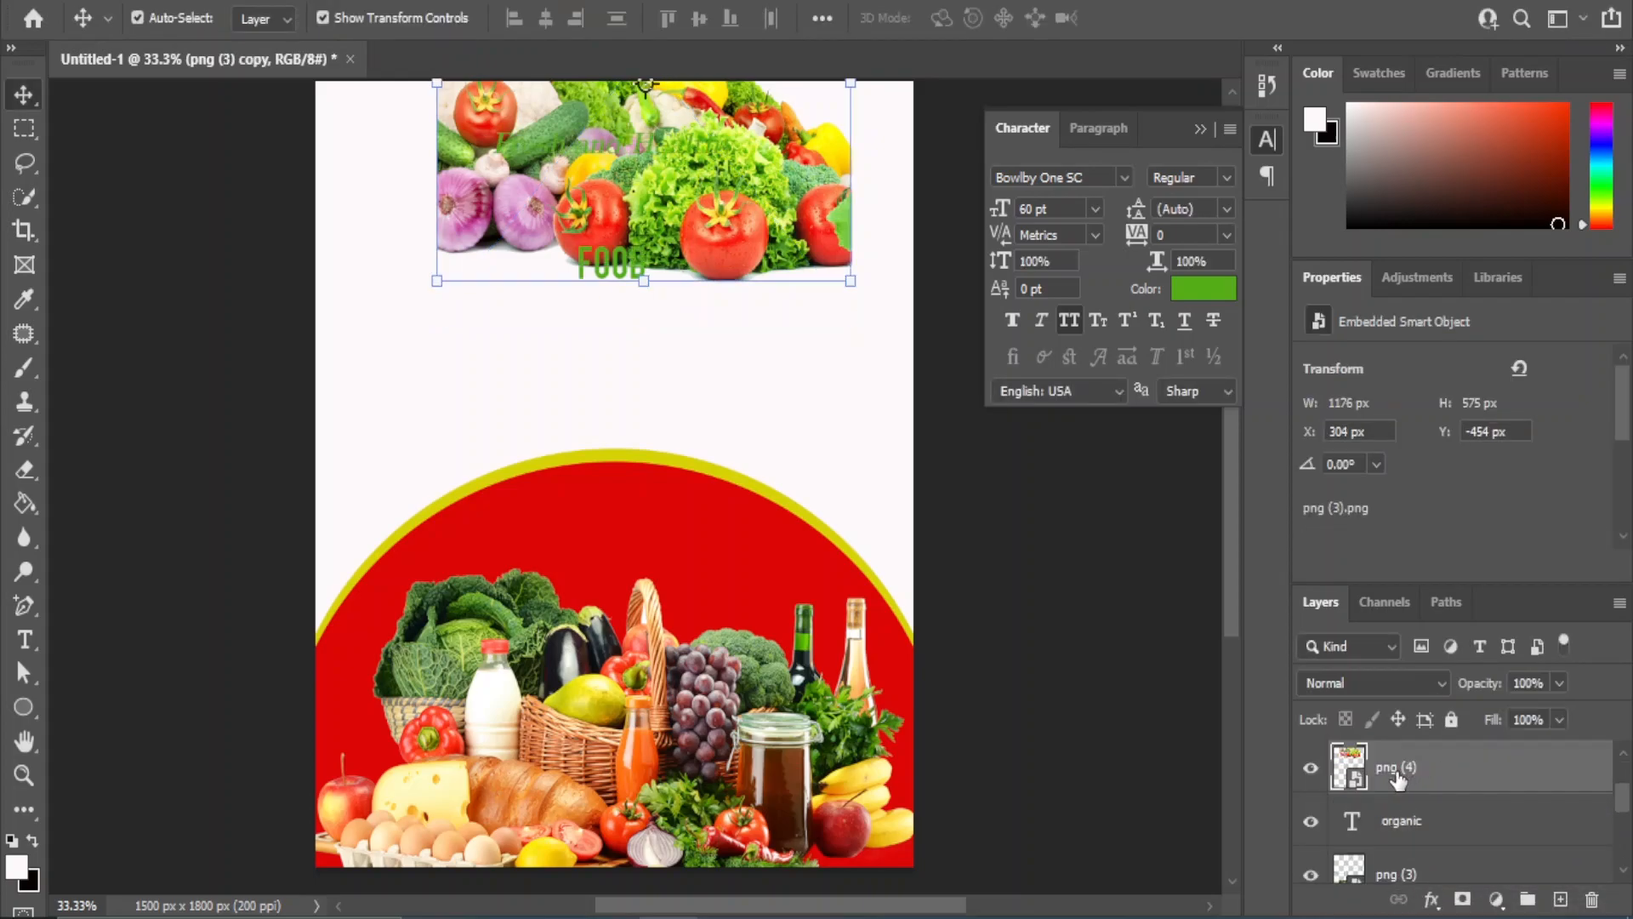
Clip the vegetable image to the ORGANIC text and nudge the image 30 px to the left
right_click(1438, 778)
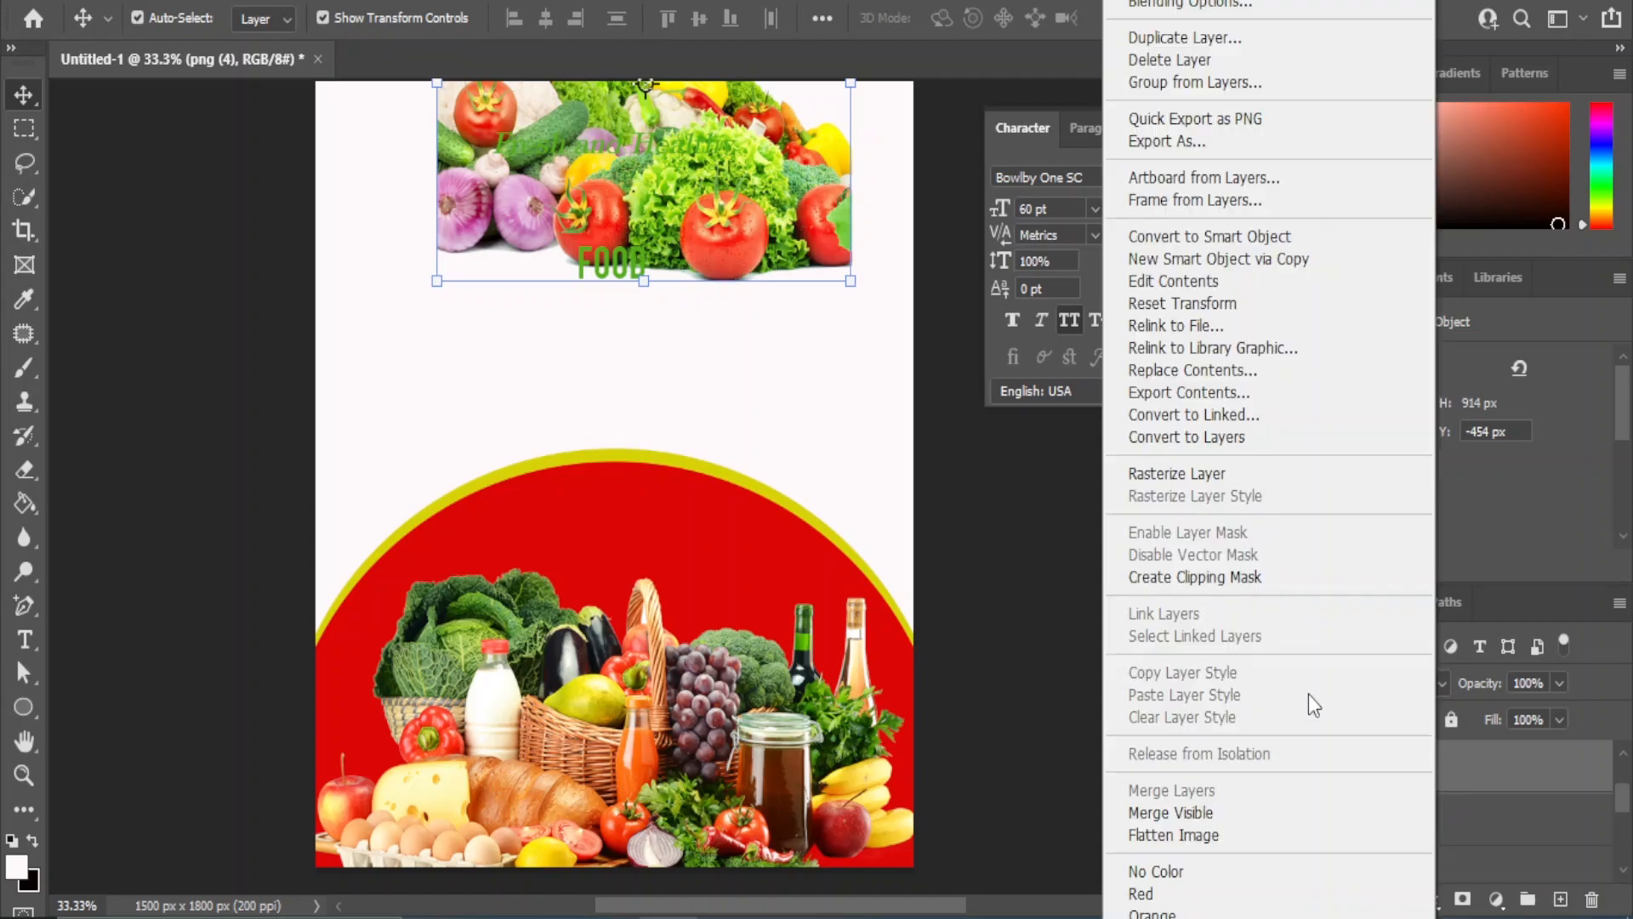
click(1254, 575)
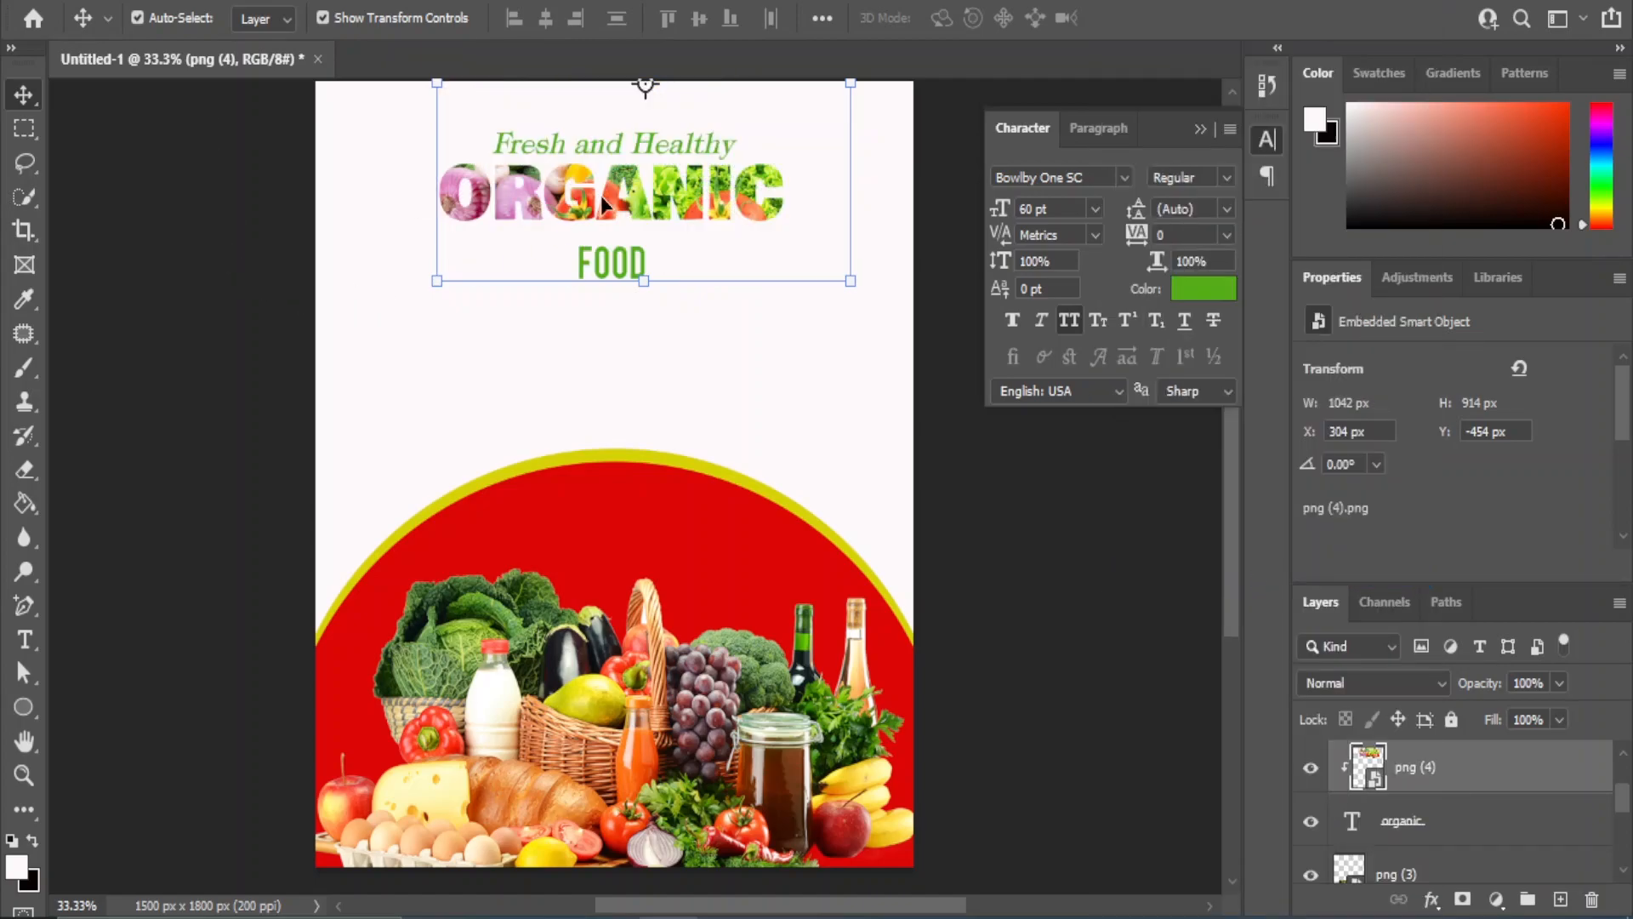
key(shift+Left)
key(shift+Left)
key(shift+Left)
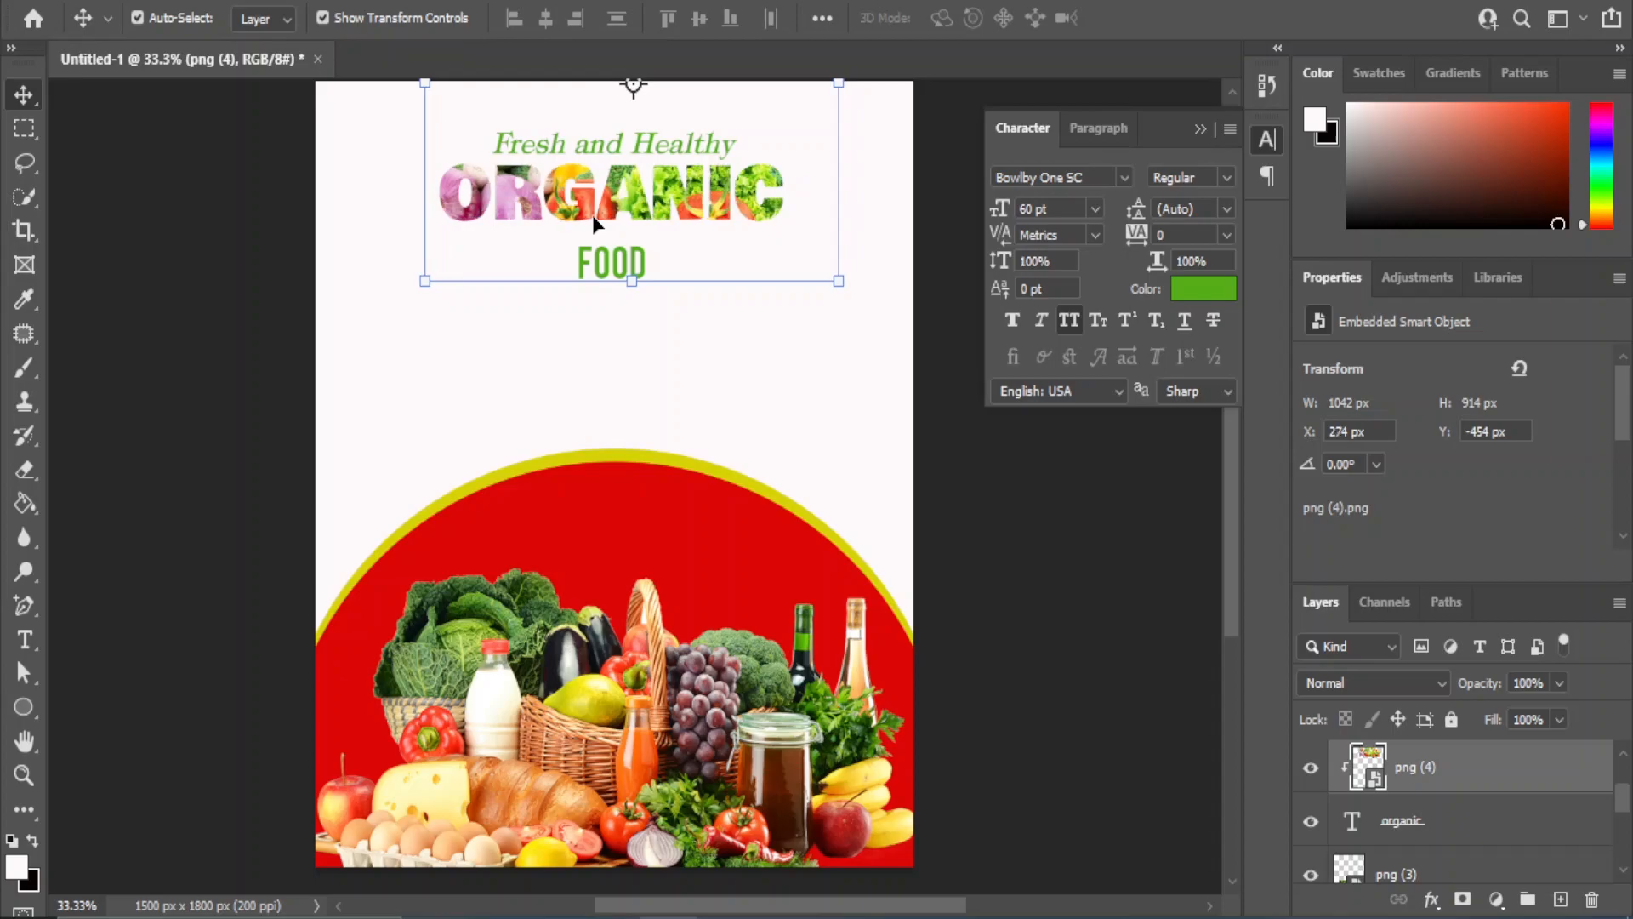
Scale the clipped vegetable image down to about 967 × 849 px and reposition it so it fills the ORGANIC letters
key(ctrl+plus)
key(ctrl+t)
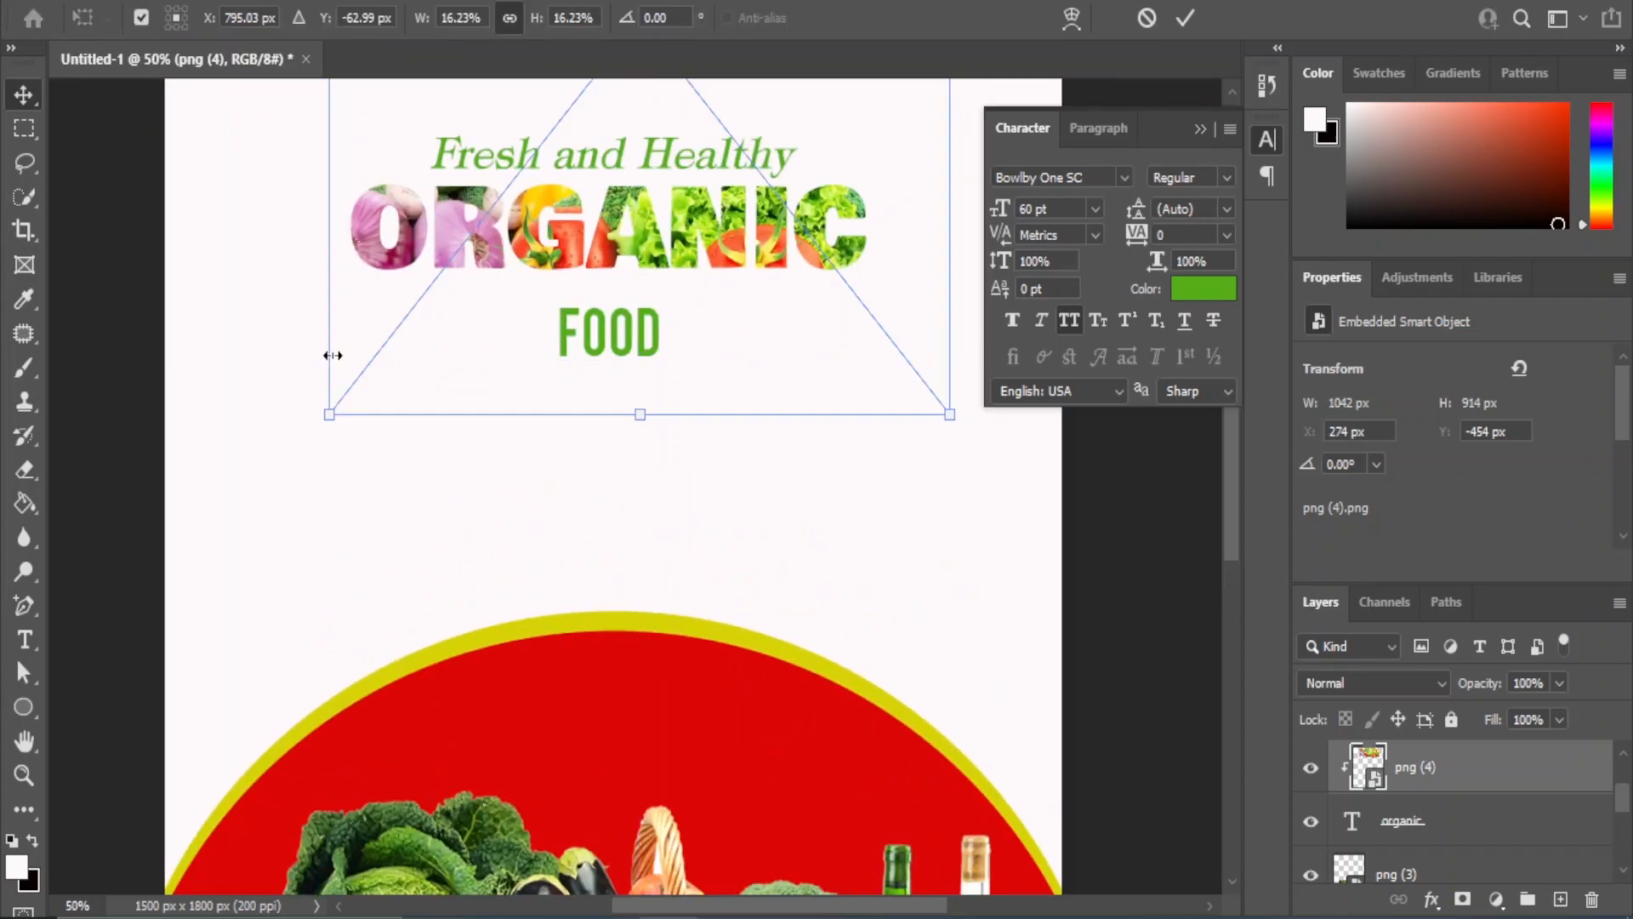
drag(337, 409, 358, 380)
key(shift+Left)
key(shift+Left)
key(shift+Left)
key(shift+Left)
key(shift+Left)
key(shift+Left)
key(shift+Left)
key(shift+Left)
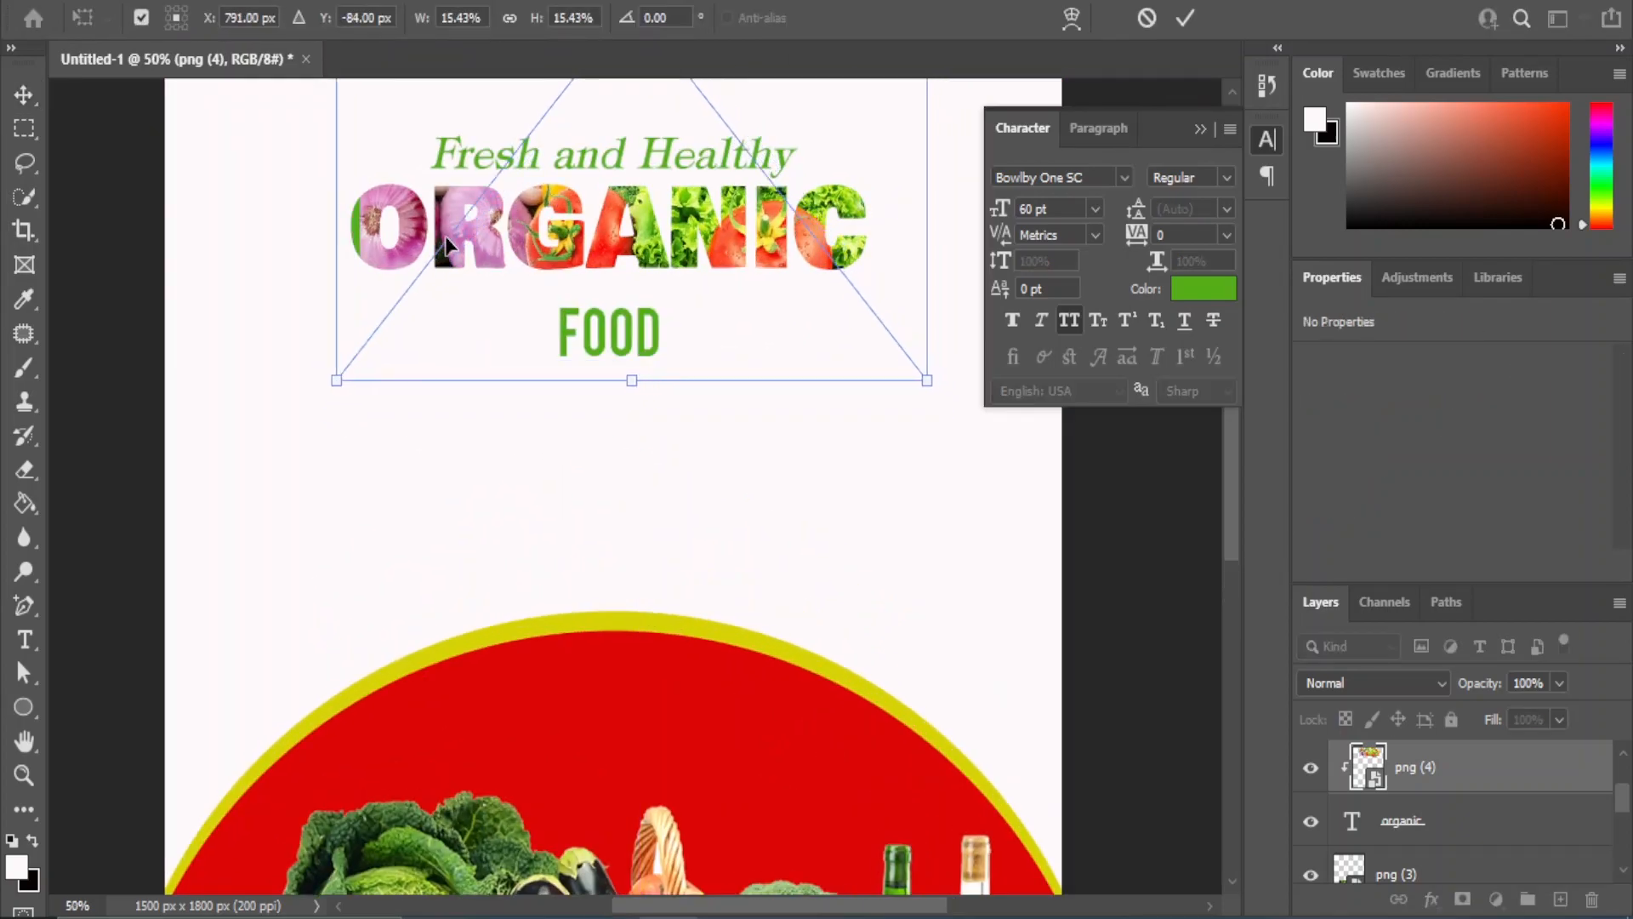
drag(915, 380, 864, 395)
key(shift+Down)
key(shift+Down)
key(shift+Down)
key(shift+Down)
key(shift+Up)
key(Return)
click(948, 492)
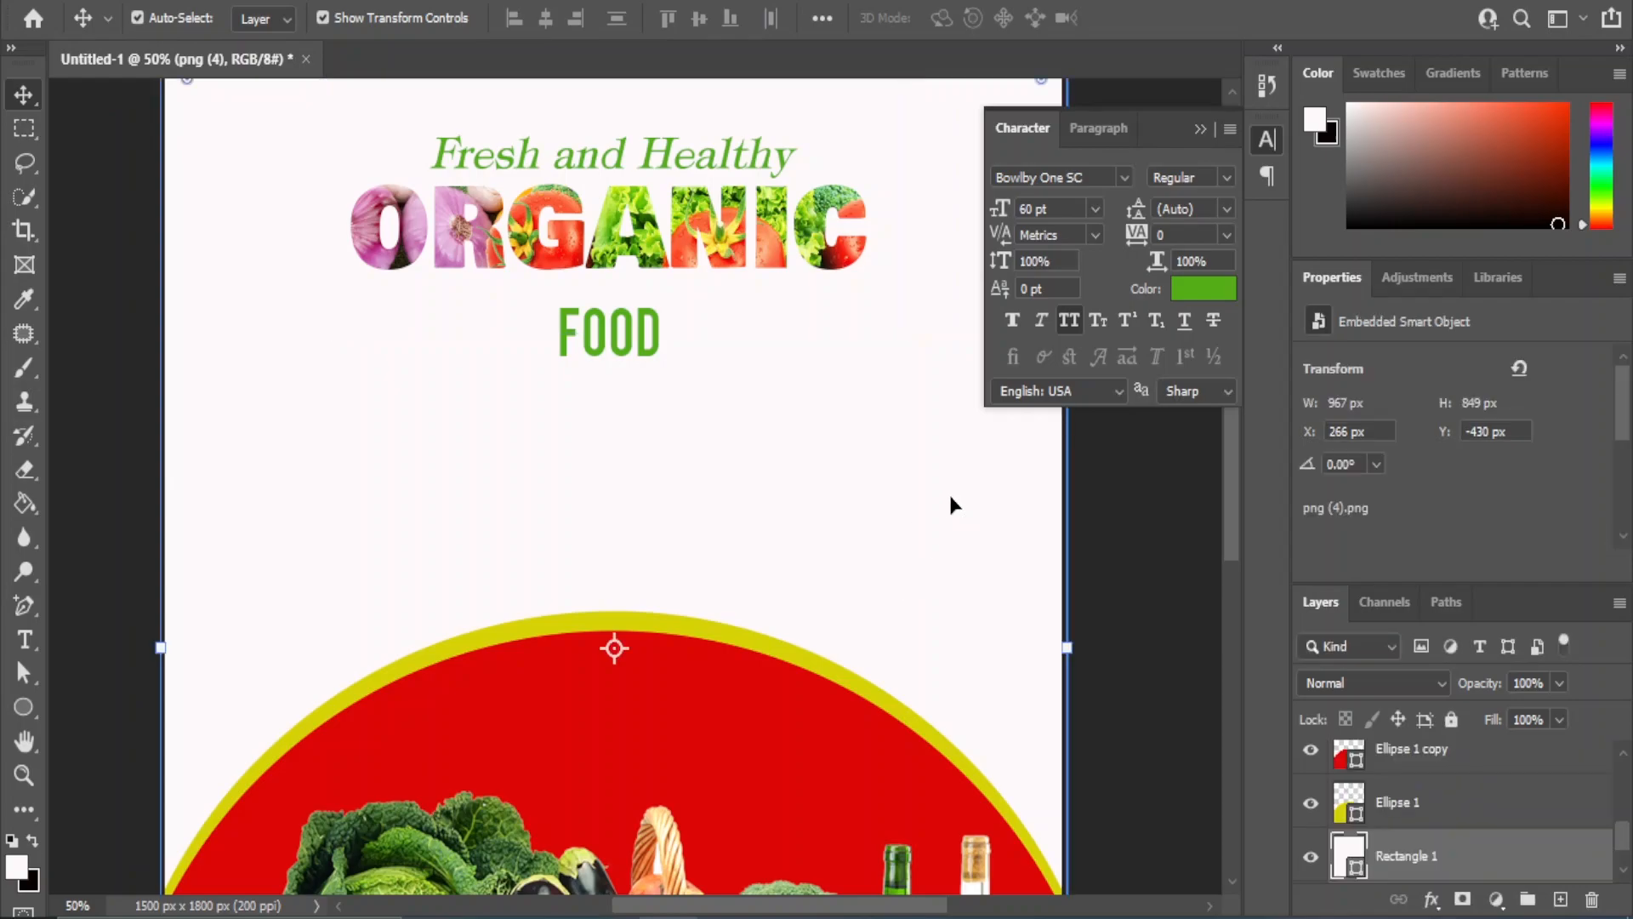
Nudge the FOOD text upward, closer to ORGANIC
click(600, 329)
key(shift+Up)
key(shift+Up)
key(shift+Up)
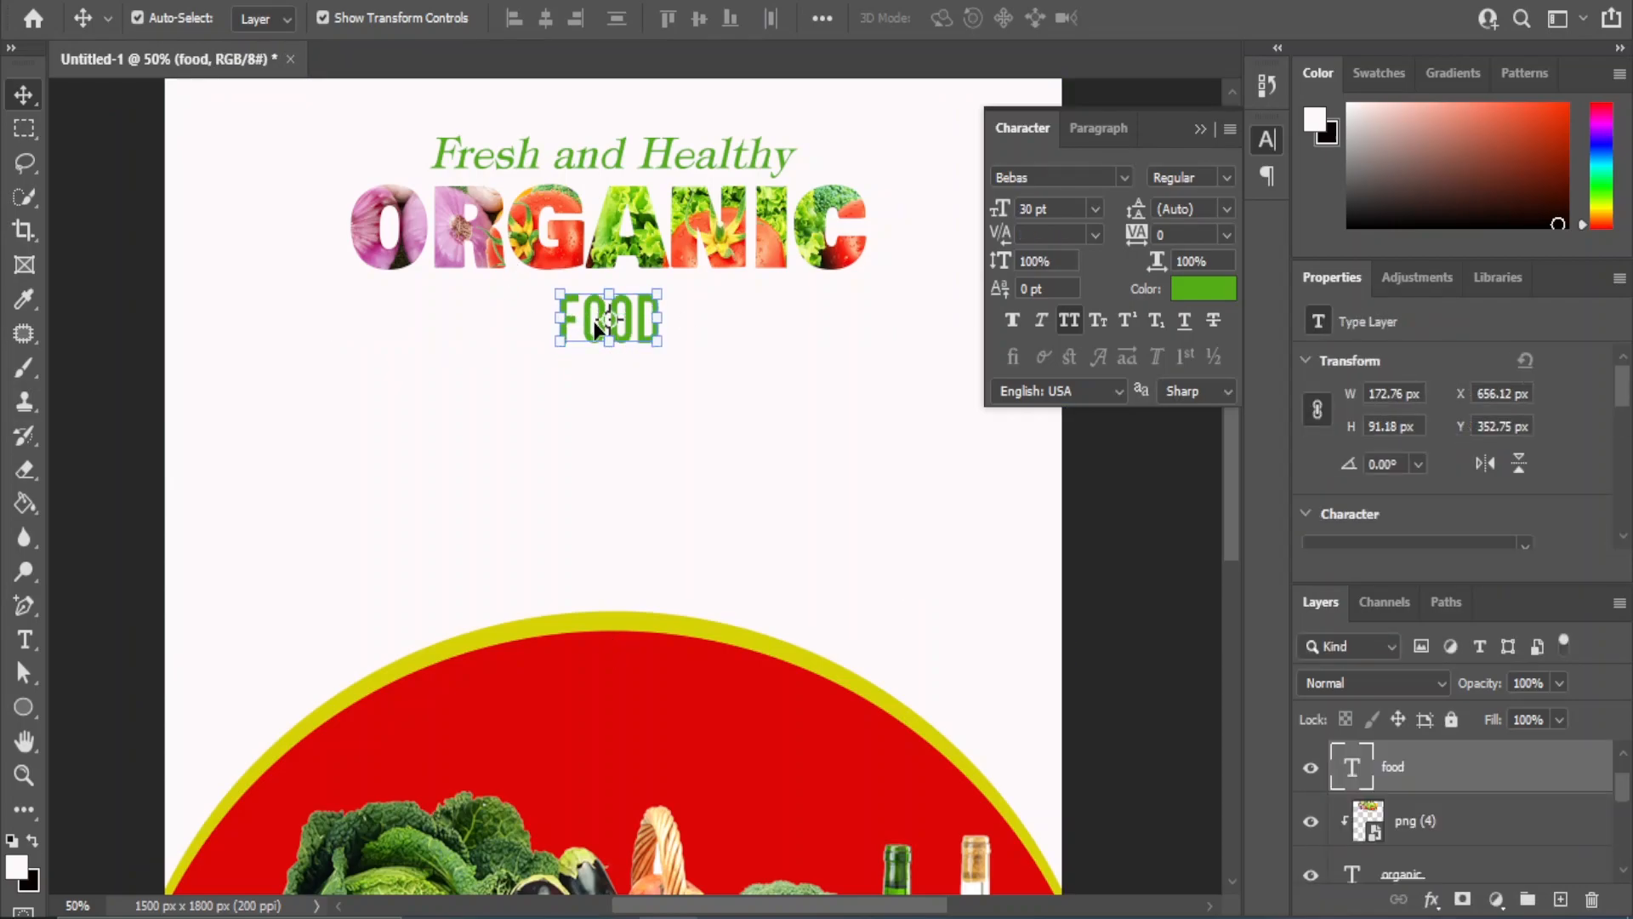
key(shift+Up)
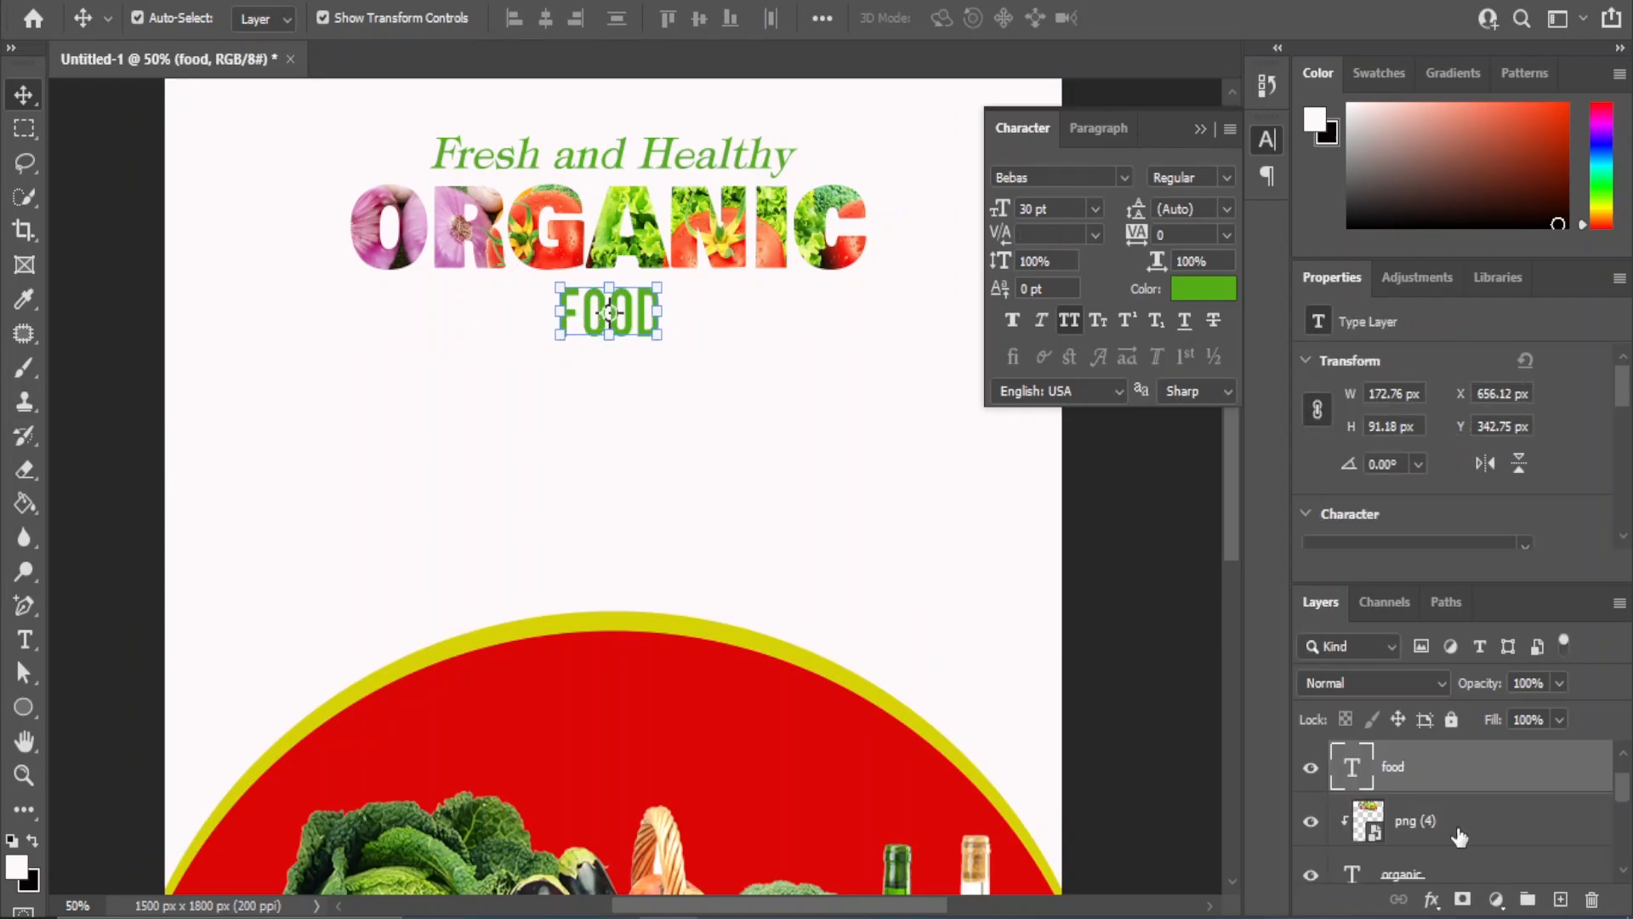
Align FOOD, the clipped vegetable image and ORGANIC on their horizontal centres
scroll(1441, 825, down, 2)
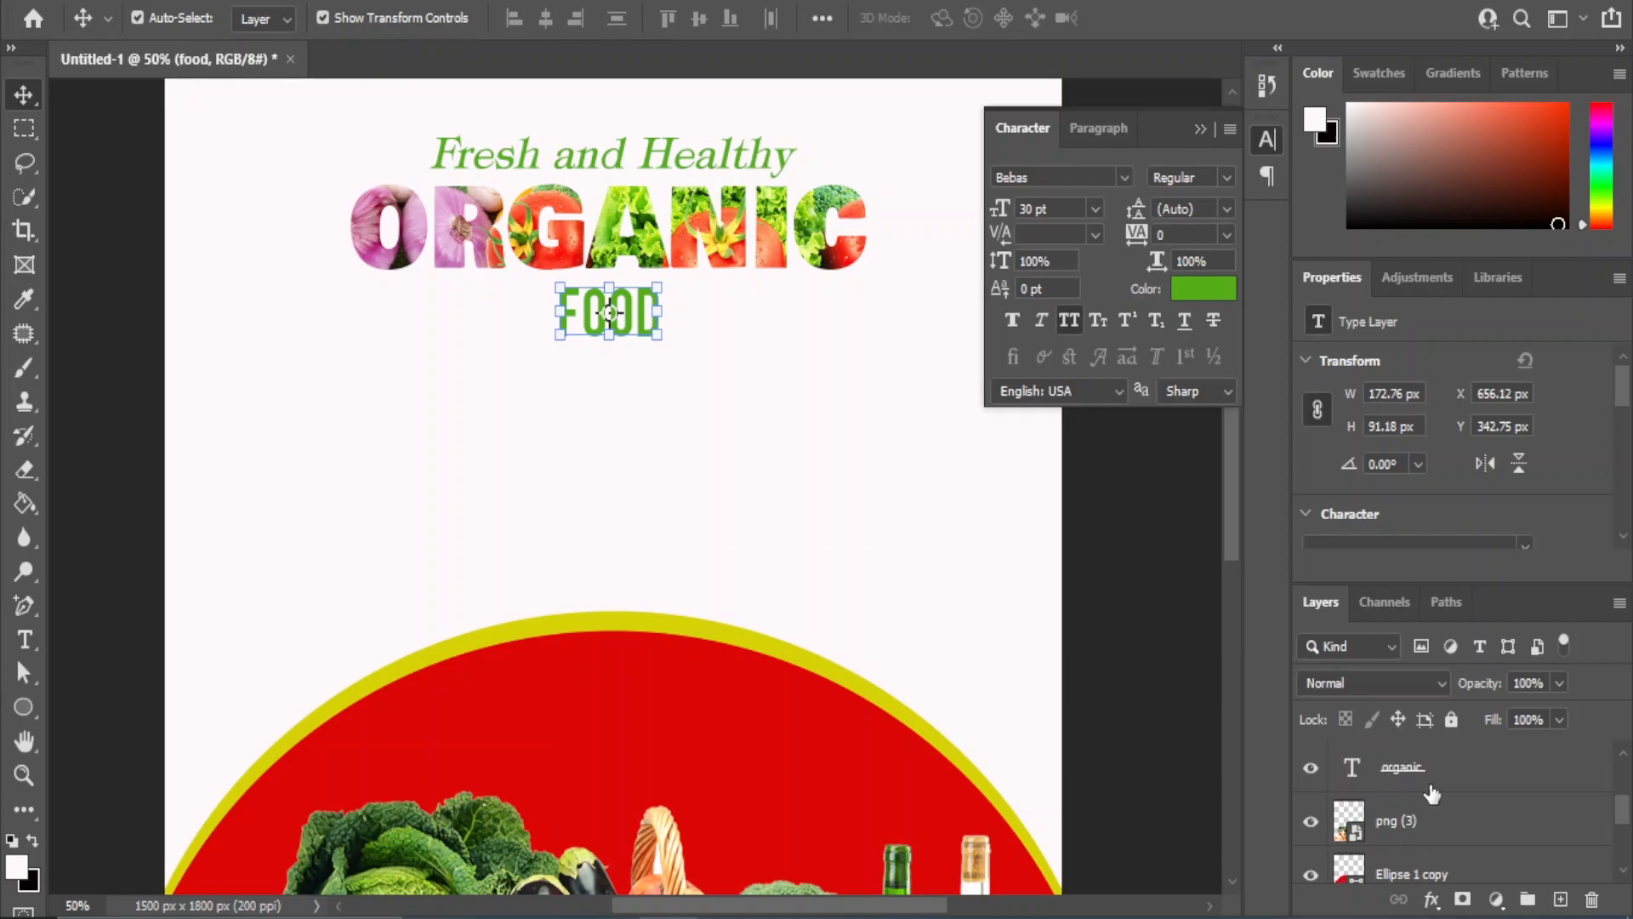
ctrl+click(1440, 794)
click(545, 18)
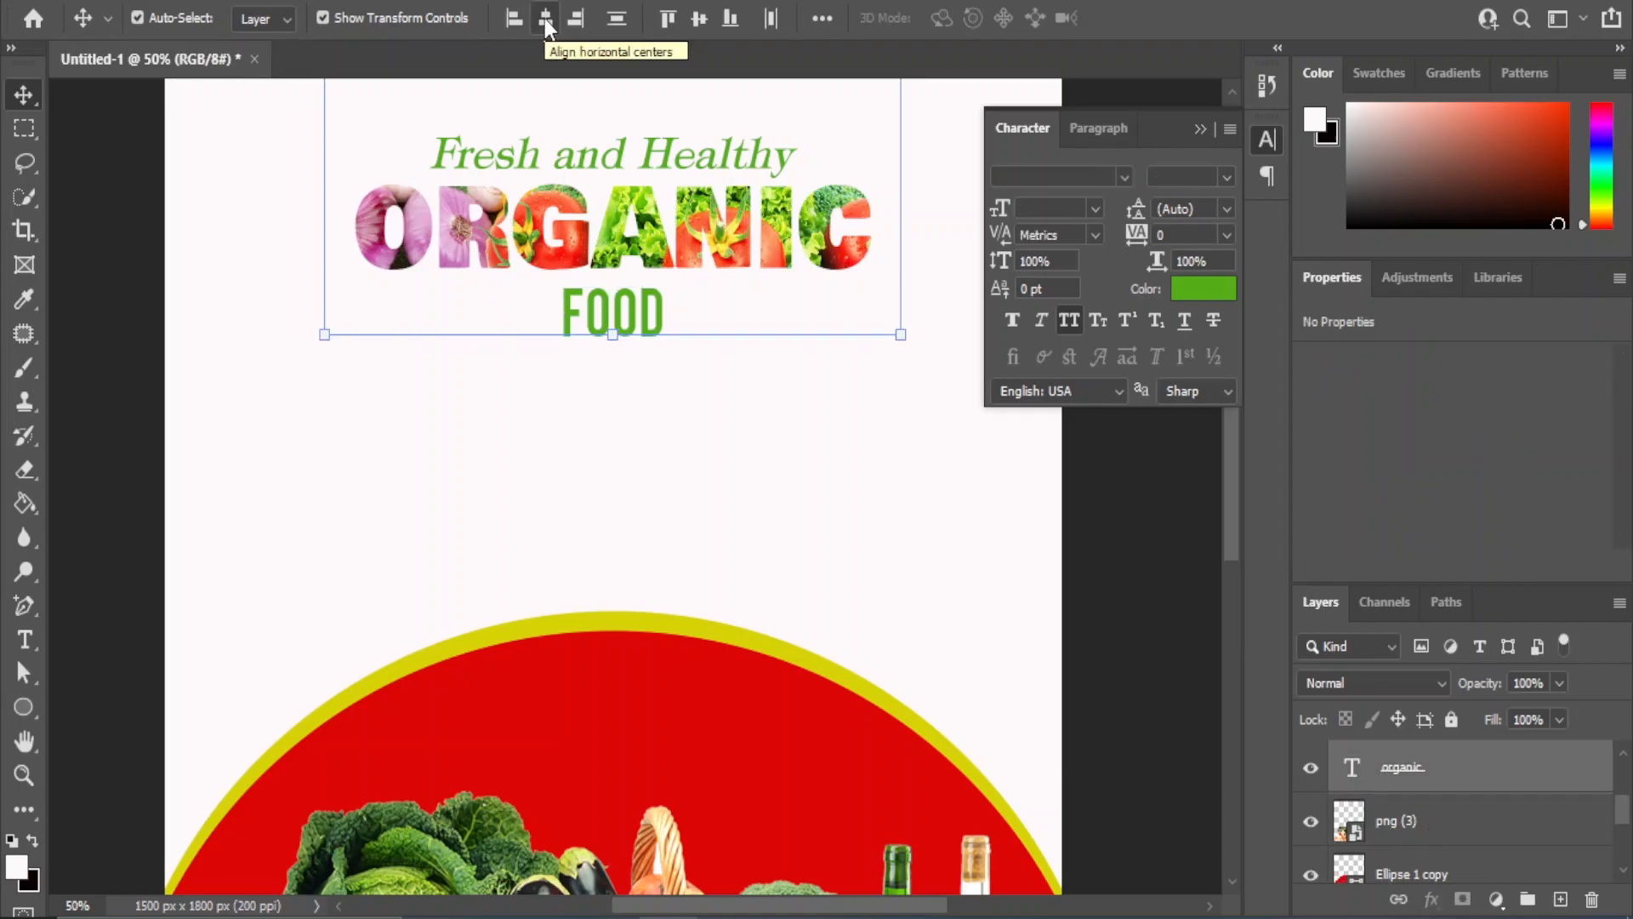
click(1130, 547)
Draw a rectangle about 213 × 82 px over the word Fresh
key(ctrl+minus)
scroll(672, 477, down, 2)
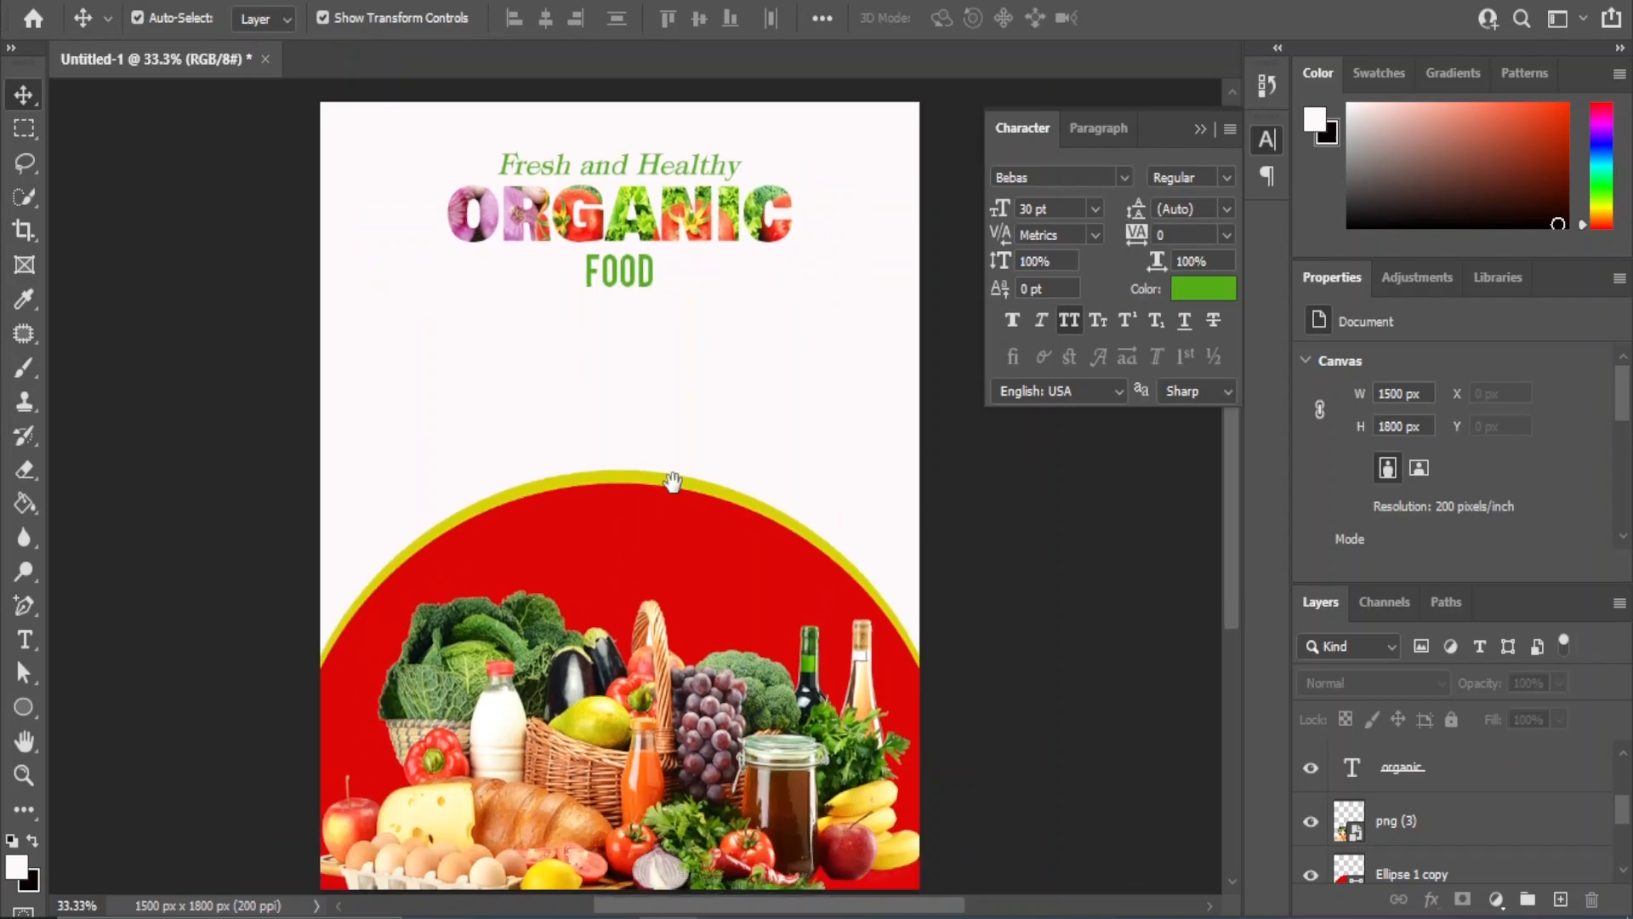
right_click(32, 702)
click(187, 706)
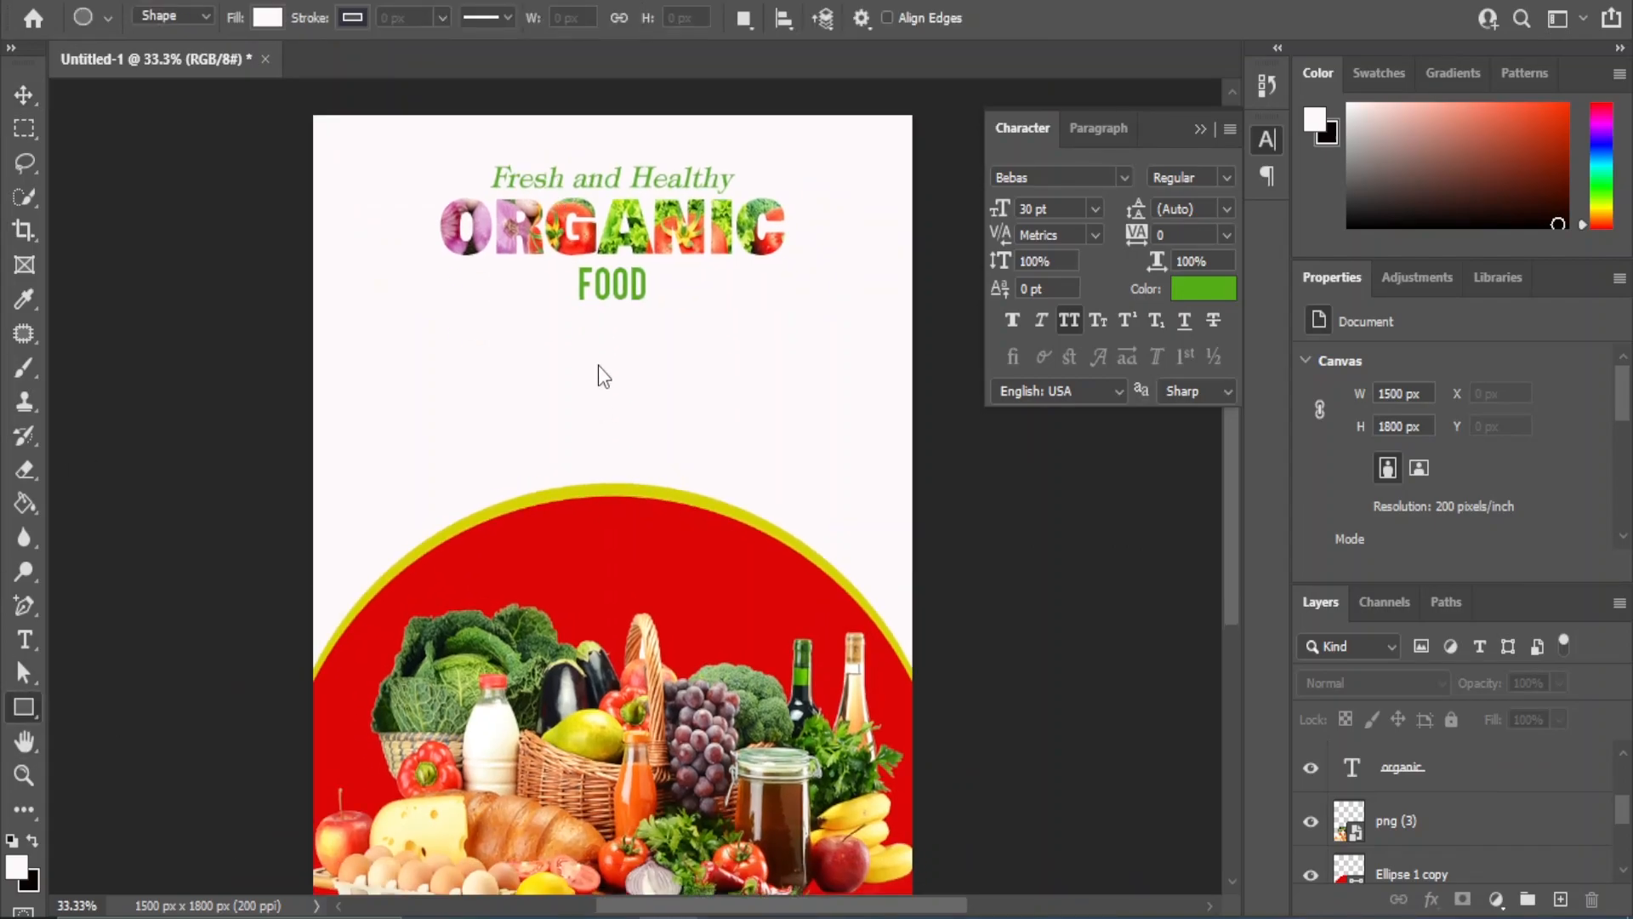
drag(490, 160, 574, 195)
key(v)
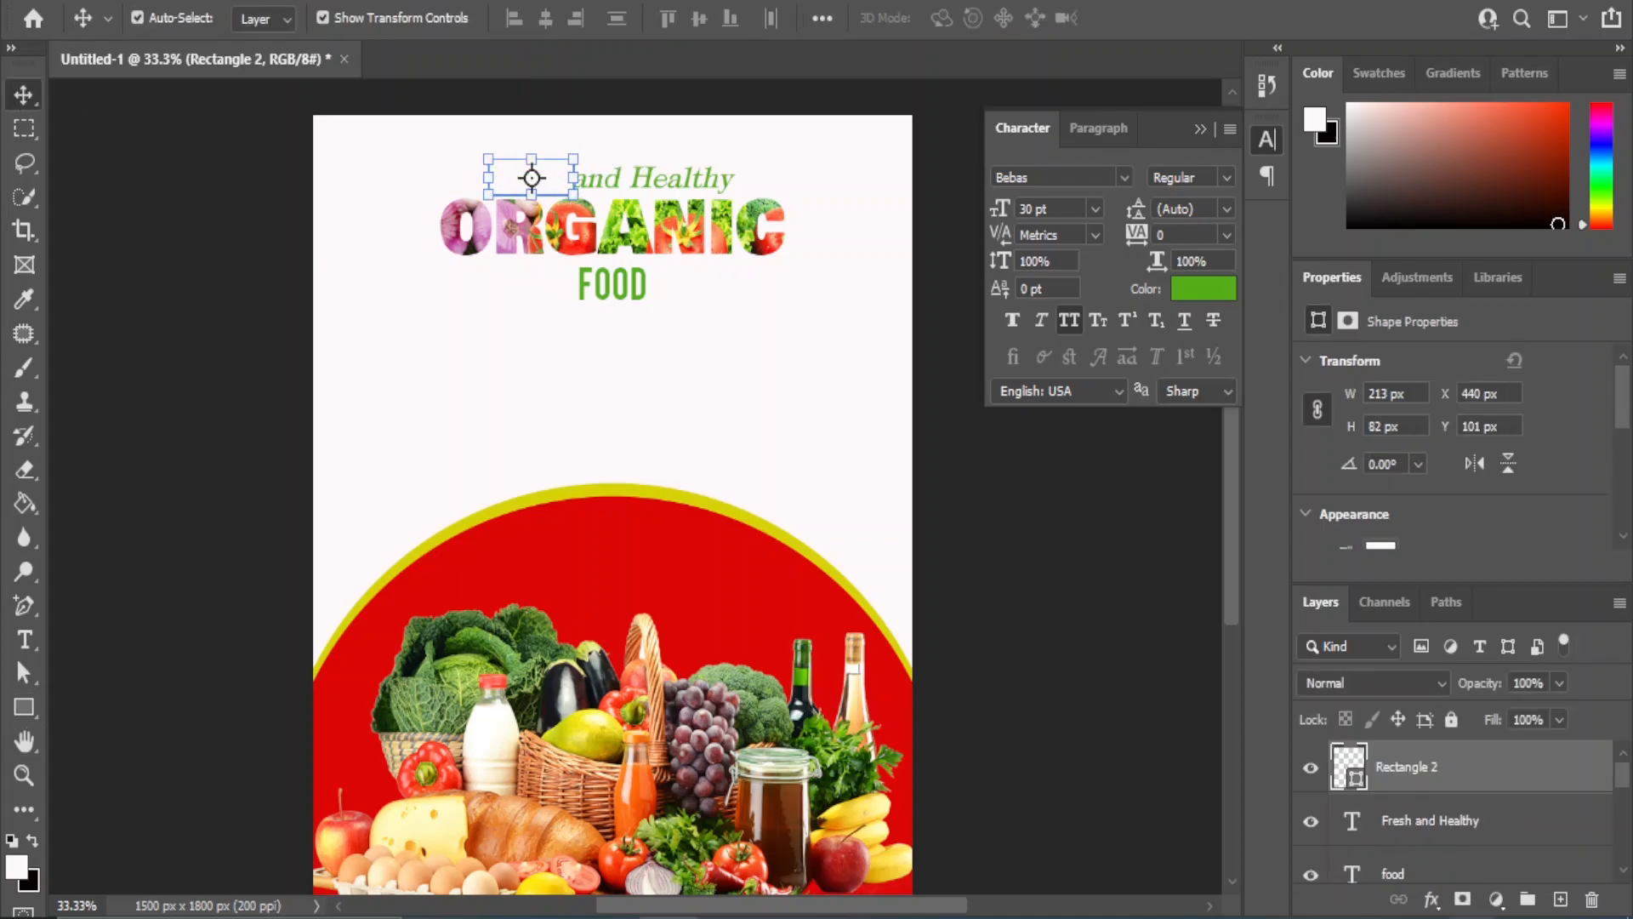
Move the small rectangle beneath the Fresh and Healthy text layer and fill it with the red sampled from the arc
drag(1419, 776, 1413, 834)
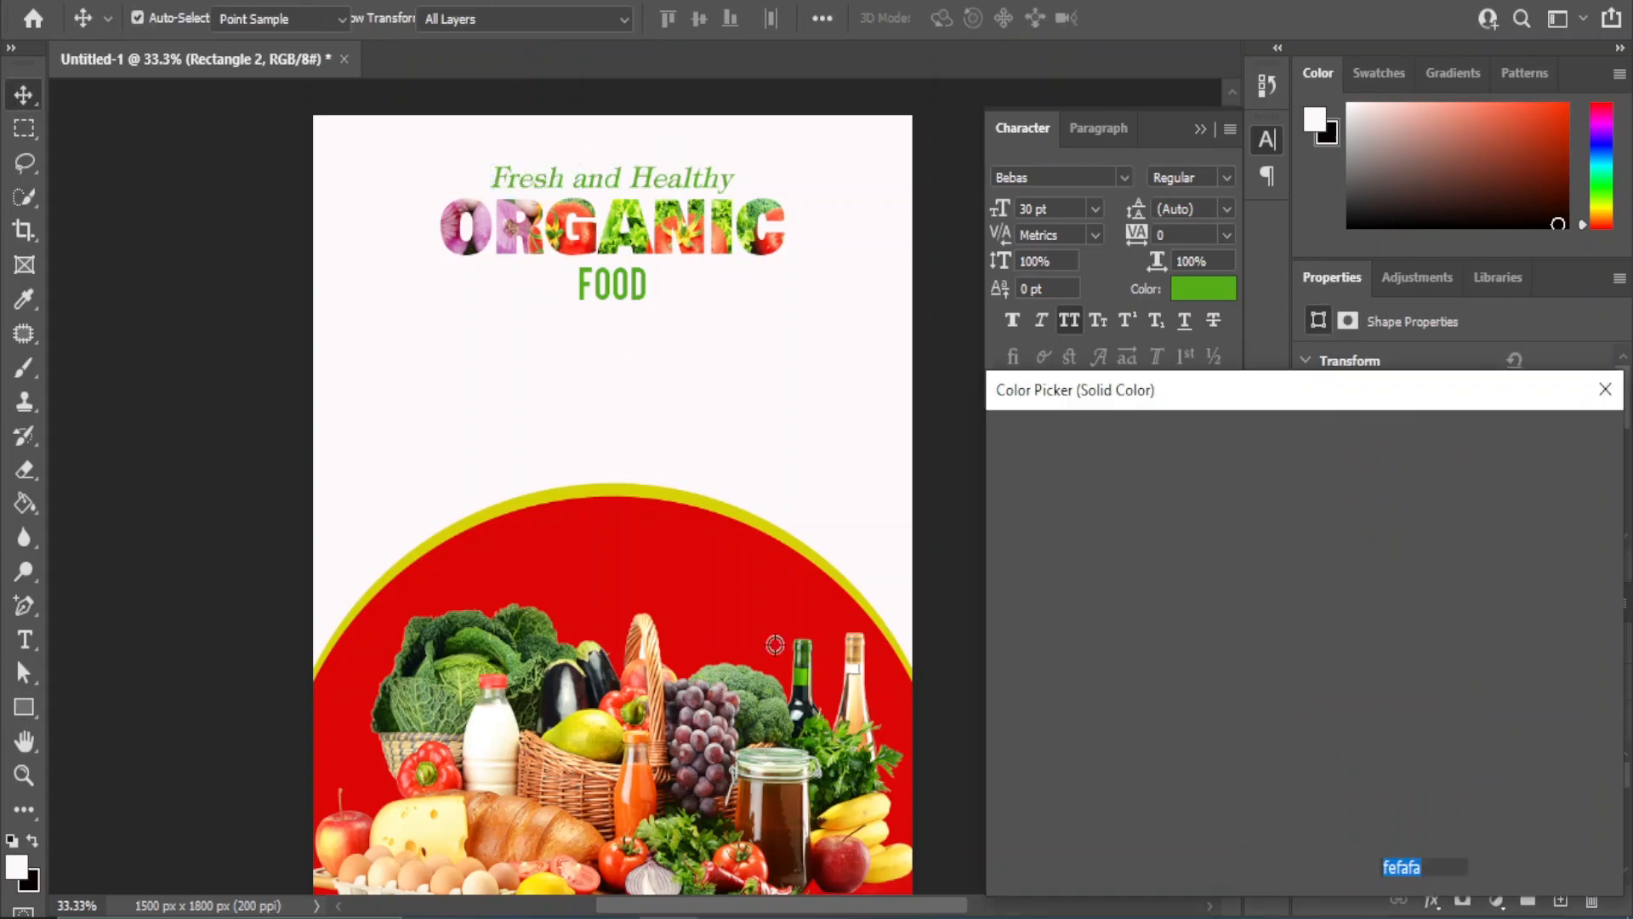
click(666, 534)
click(1524, 444)
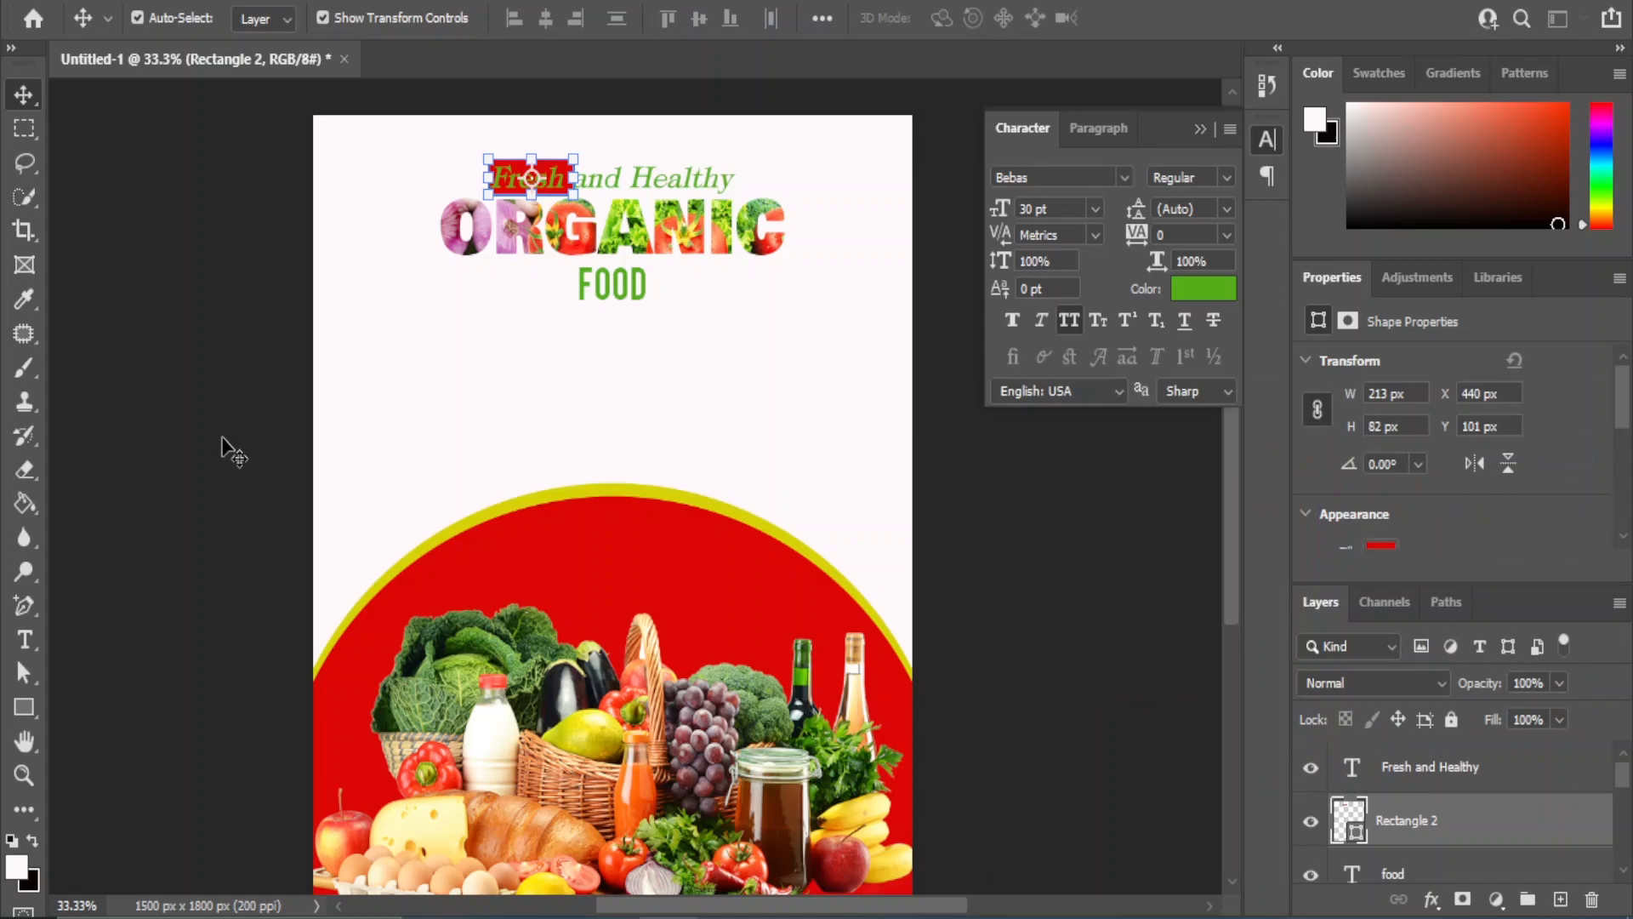
Distort the small red rectangle into a slanted shape by shifting its upper corners to the left
key(ctrl+plus)
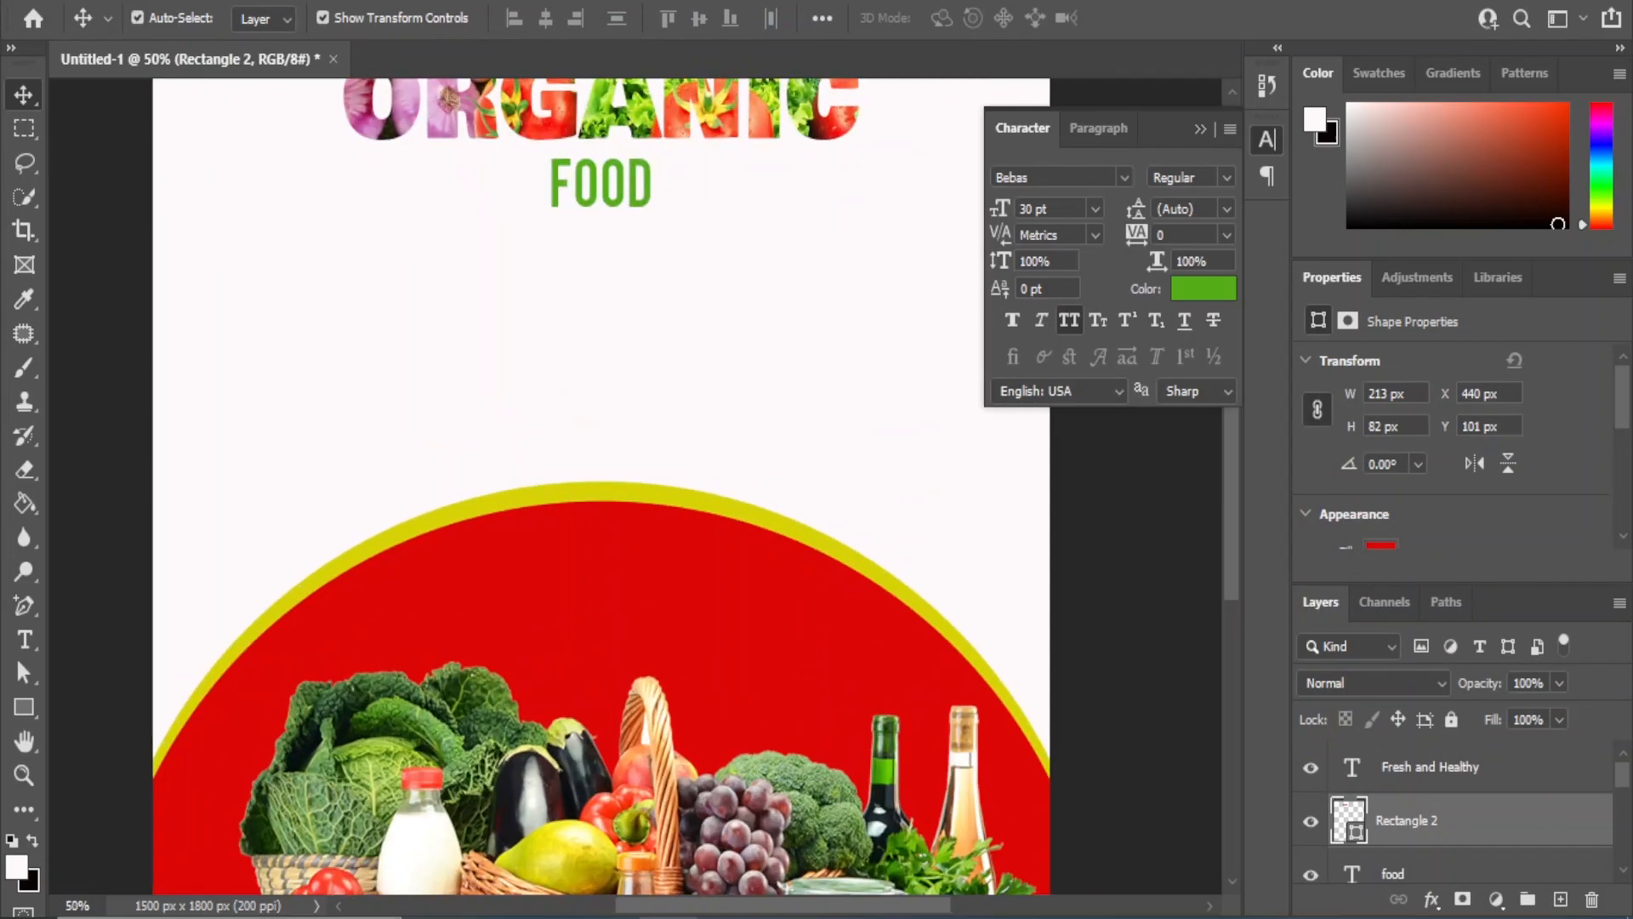
drag(611, 162, 627, 561)
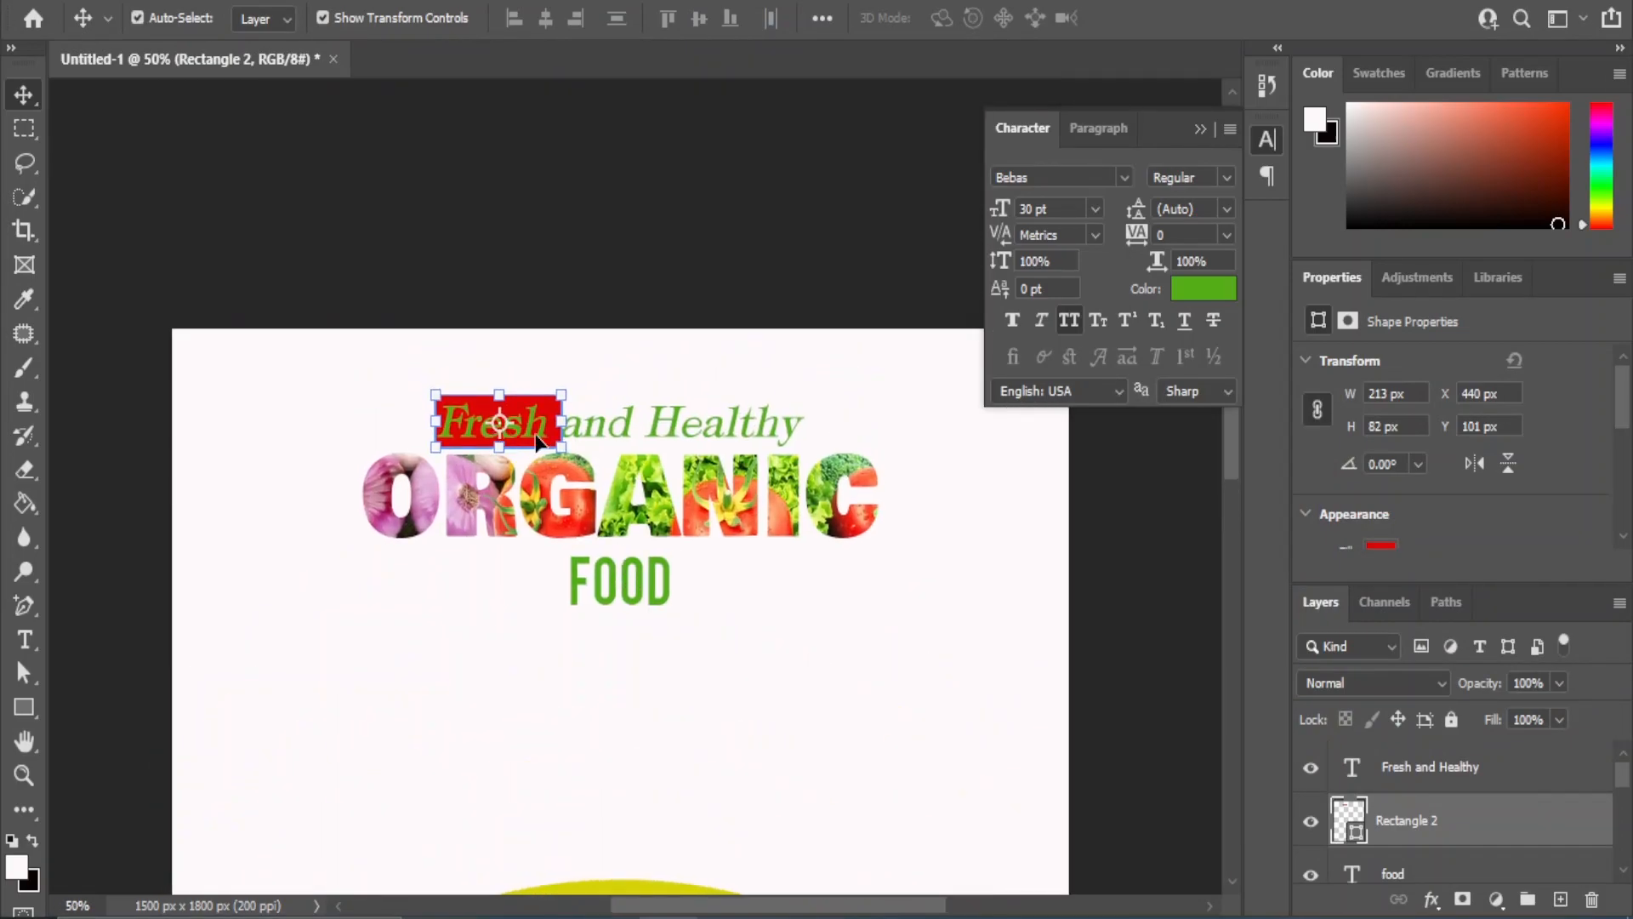
click(96, 2)
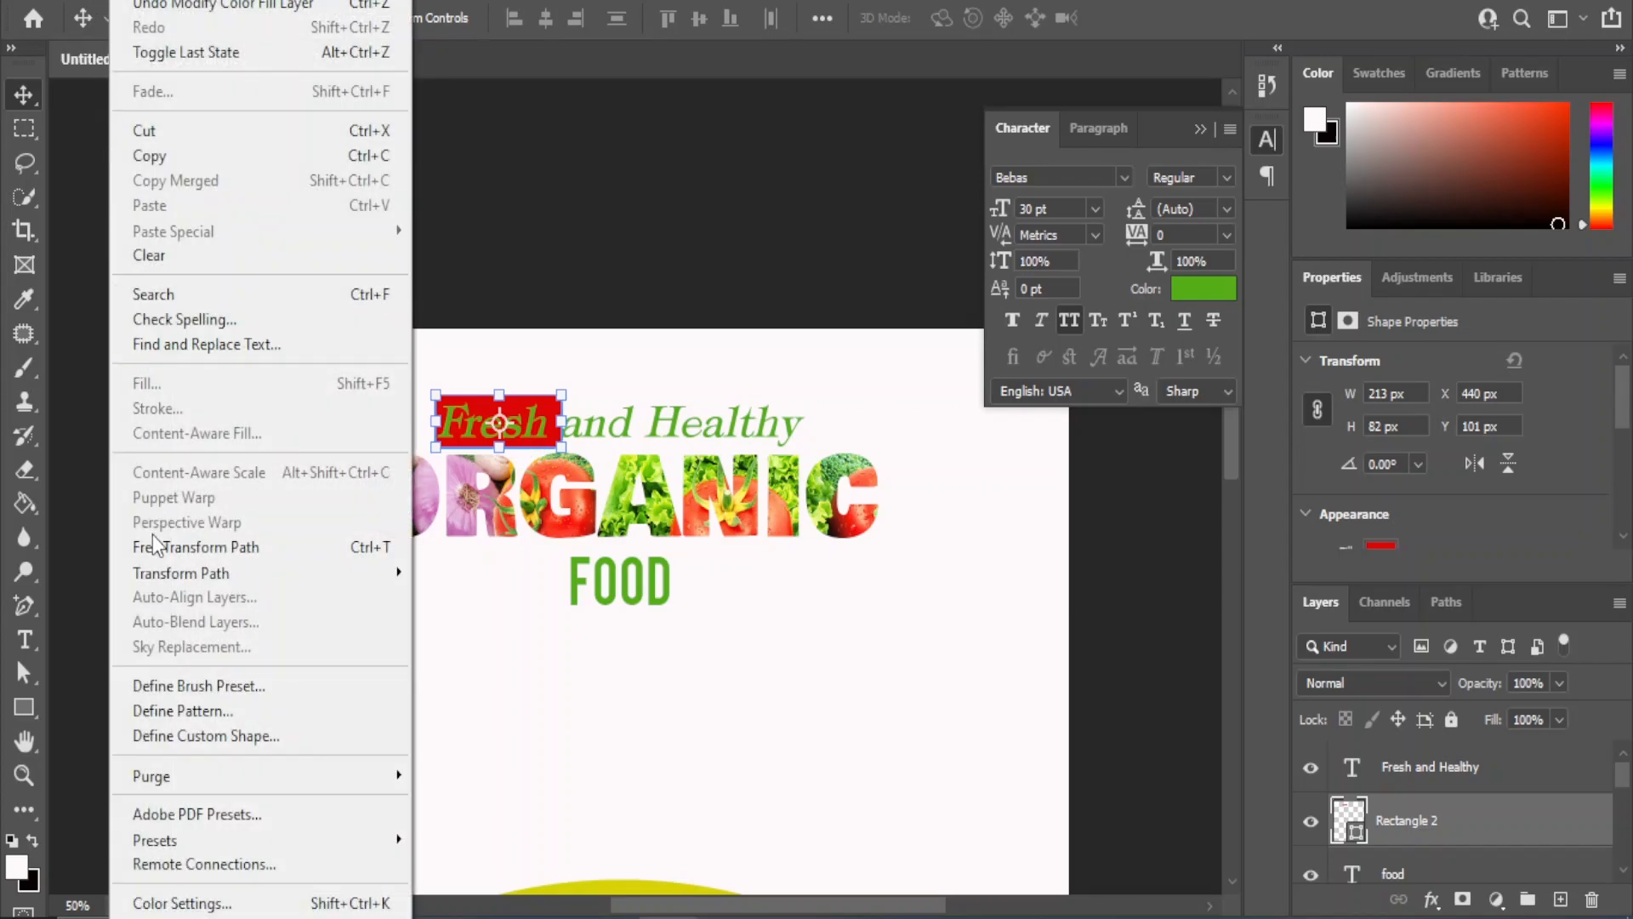
mouse_move(253, 575)
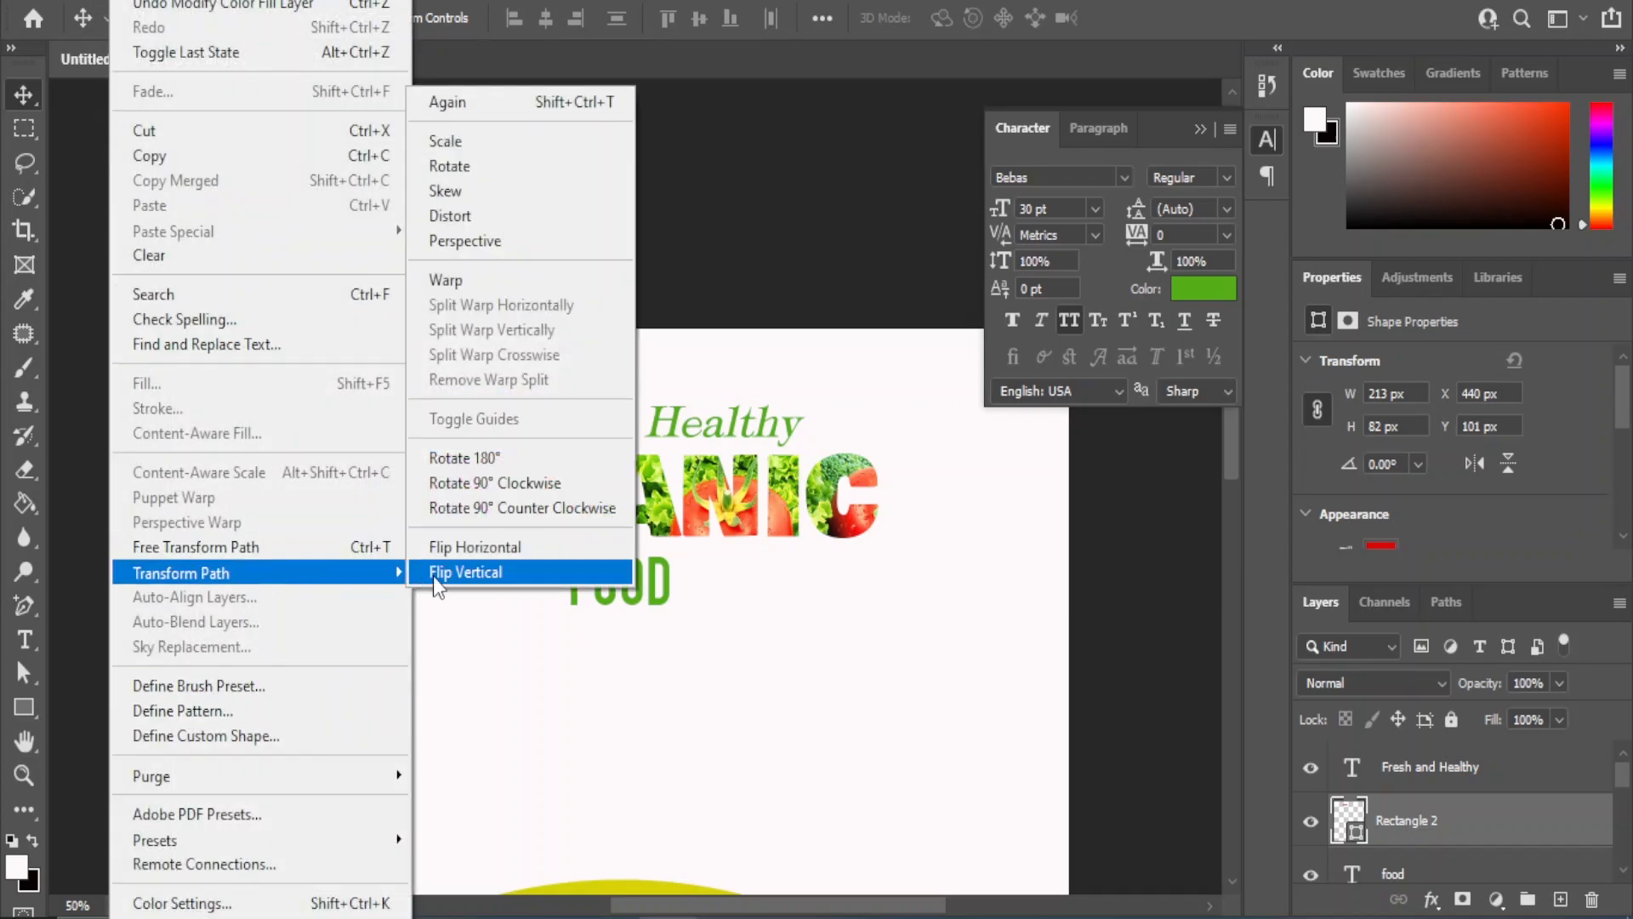
click(459, 215)
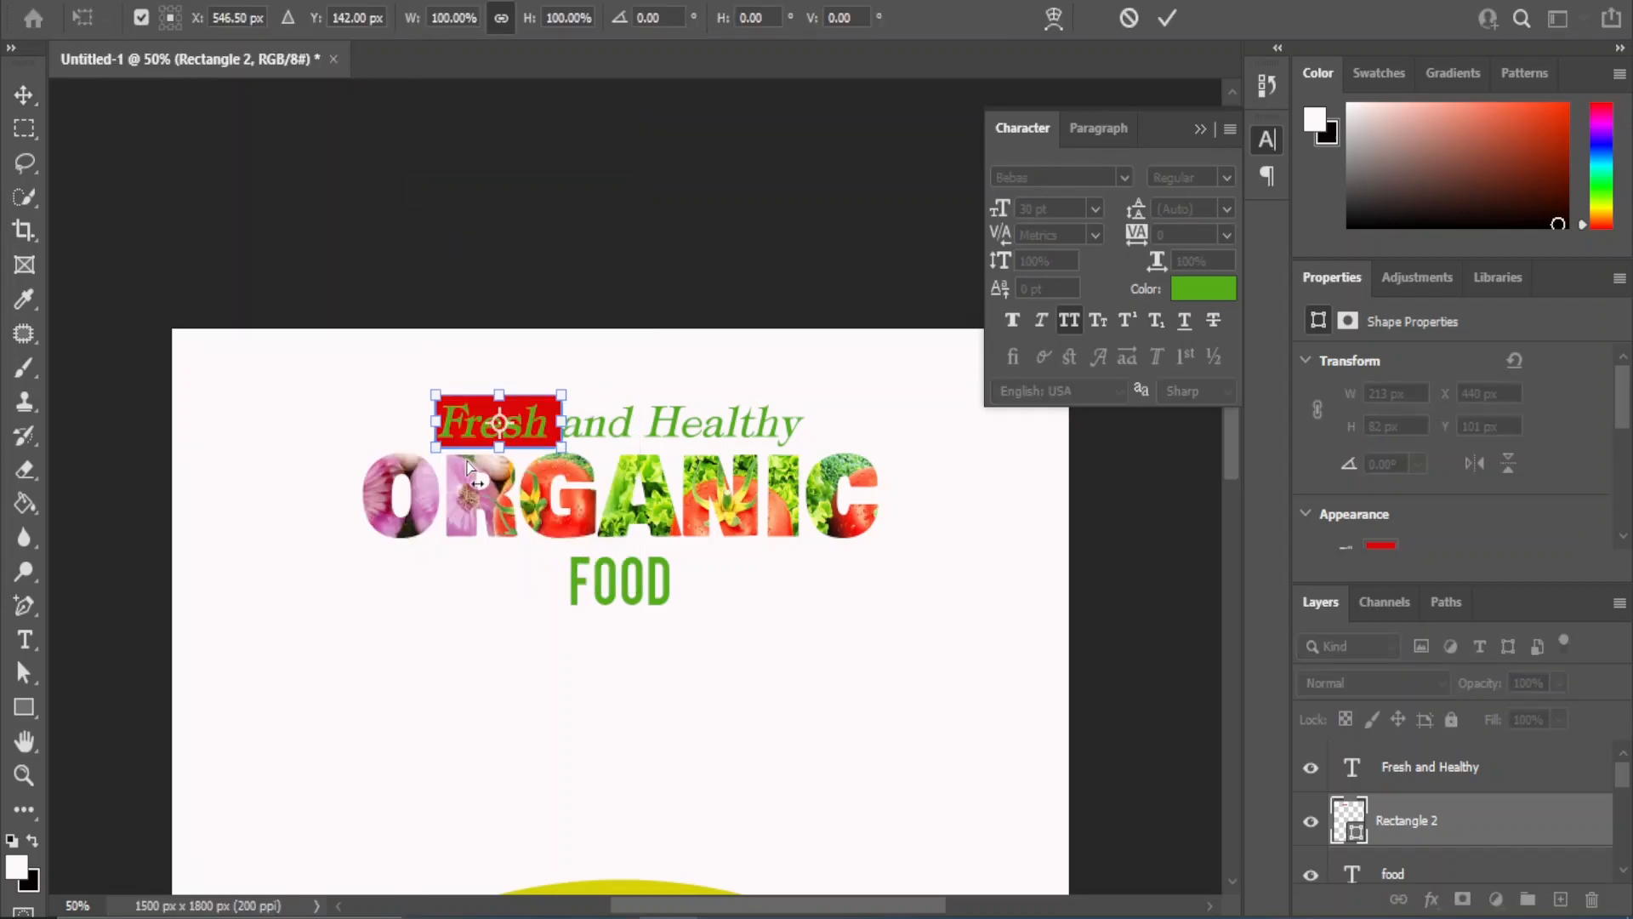
drag(440, 397, 420, 397)
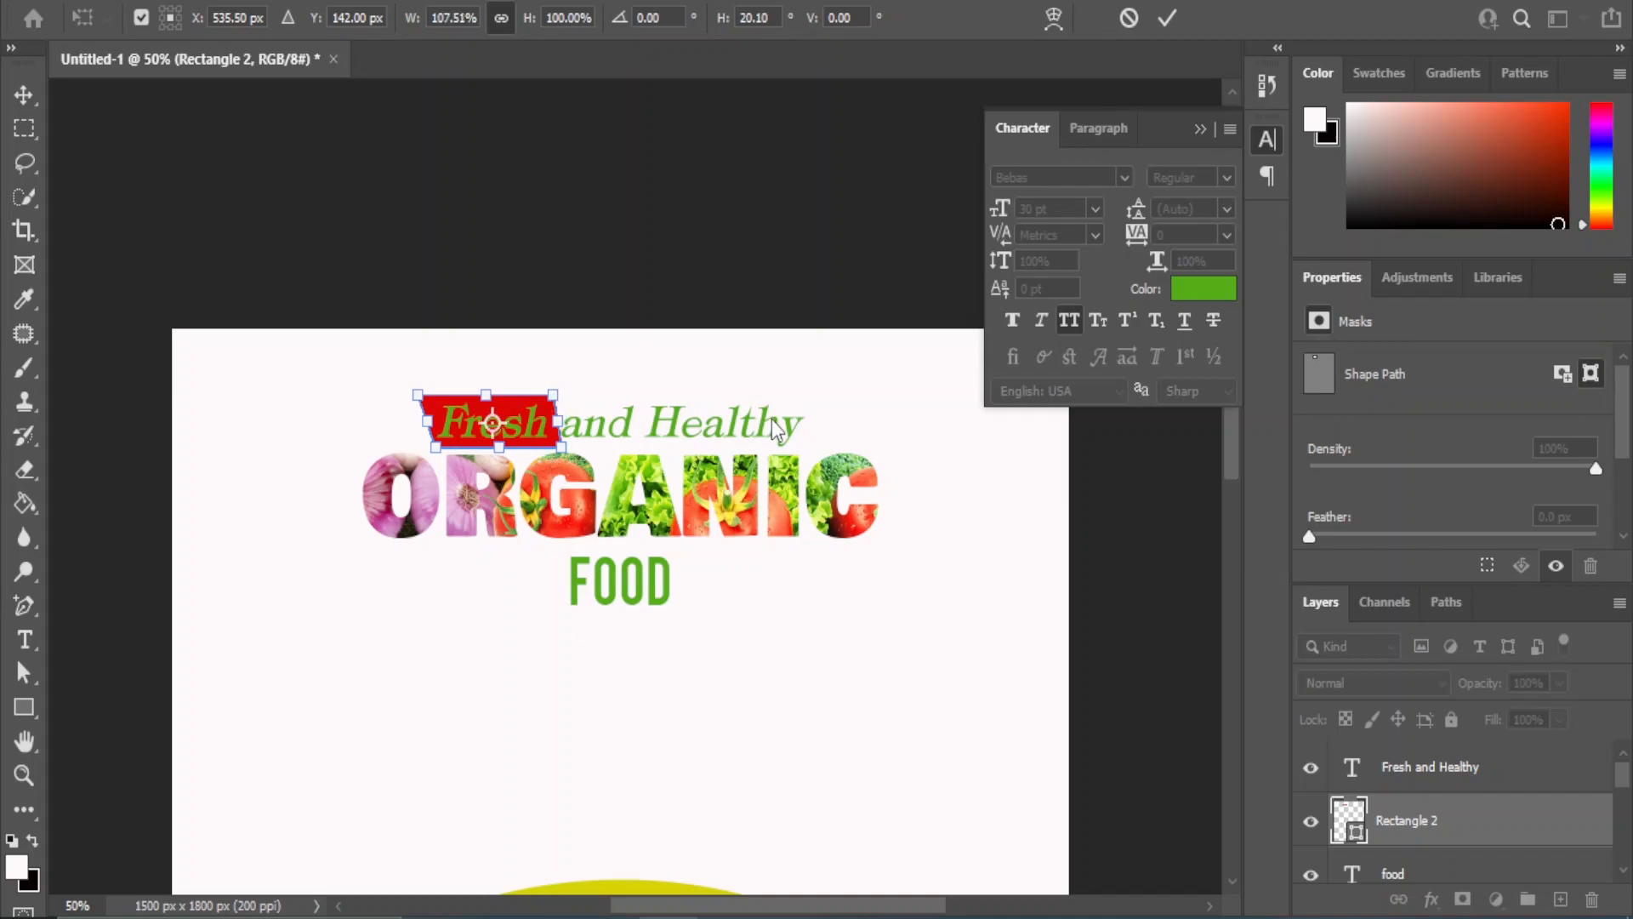
click(1114, 642)
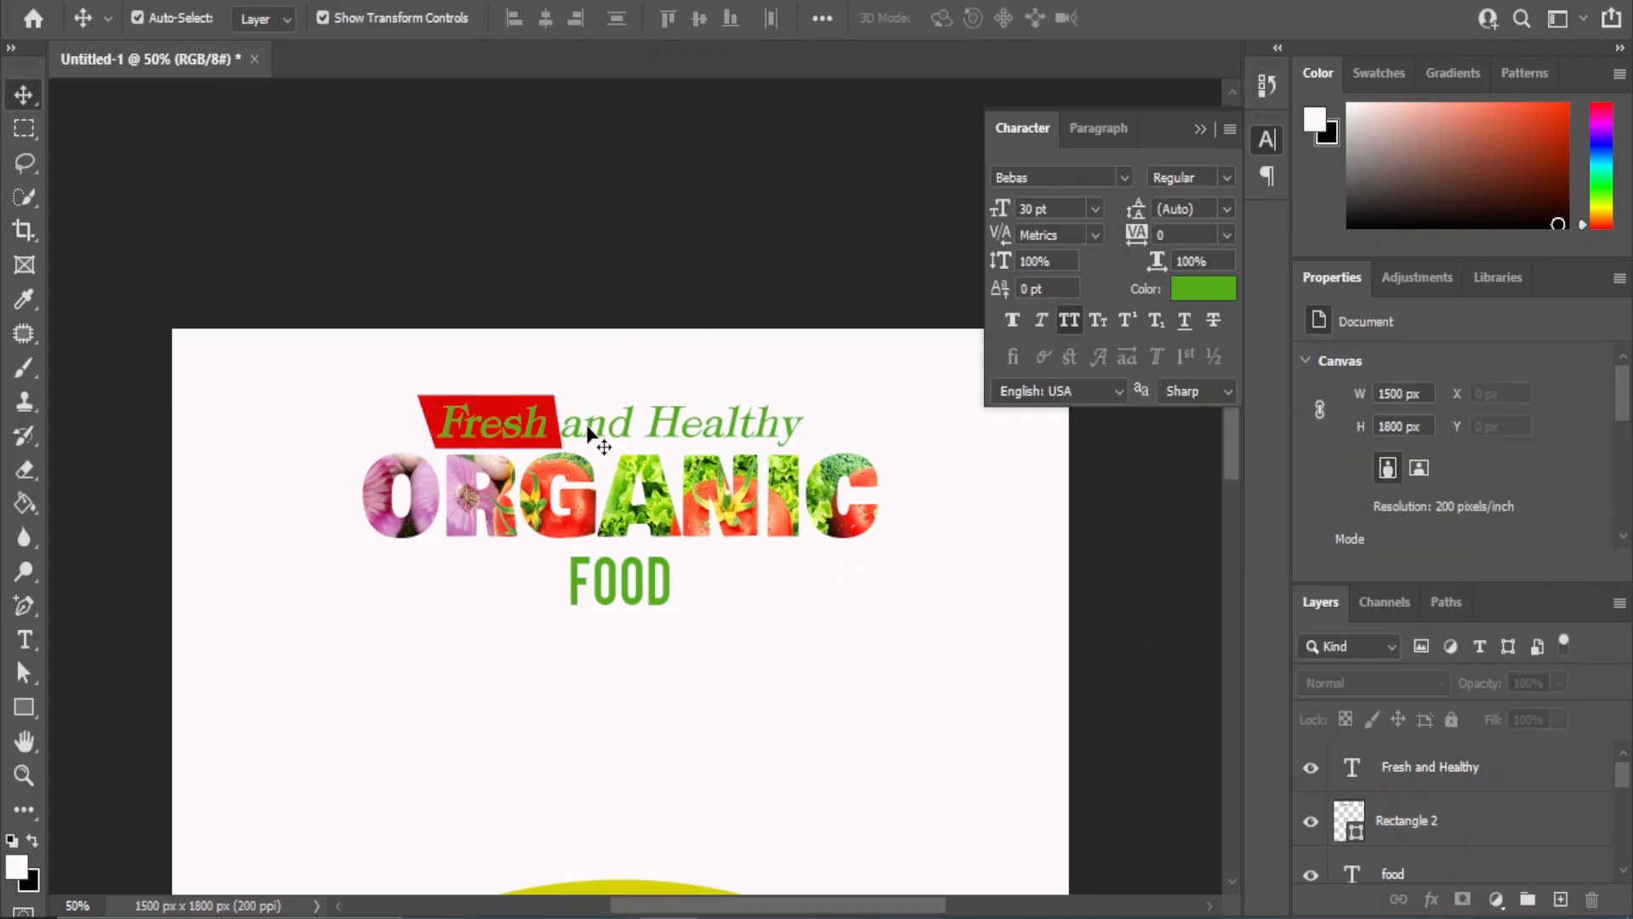
Cut the words "and Healthy" out of the Fresh and Healthy text, leaving only Fresh
click(595, 429)
right_click(24, 639)
click(105, 639)
mouse_move(563, 423)
mouse_down()
mouse_move(708, 414)
mouse_move(772, 430)
mouse_up()
key(ctrl+c)
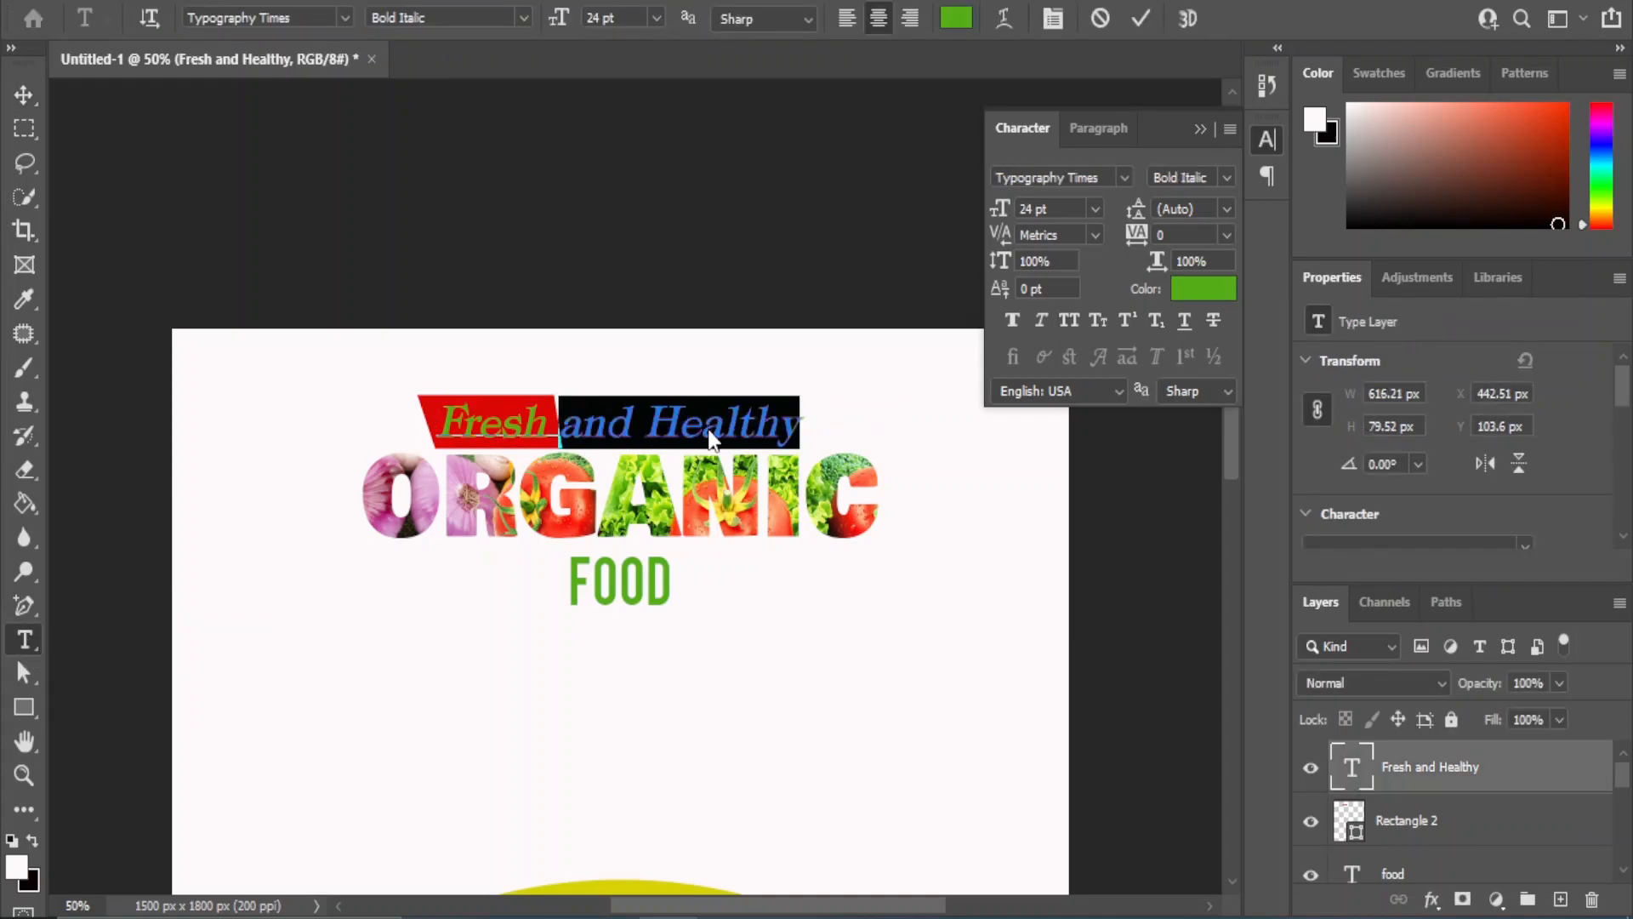
right_click(708, 430)
click(742, 451)
click(17, 92)
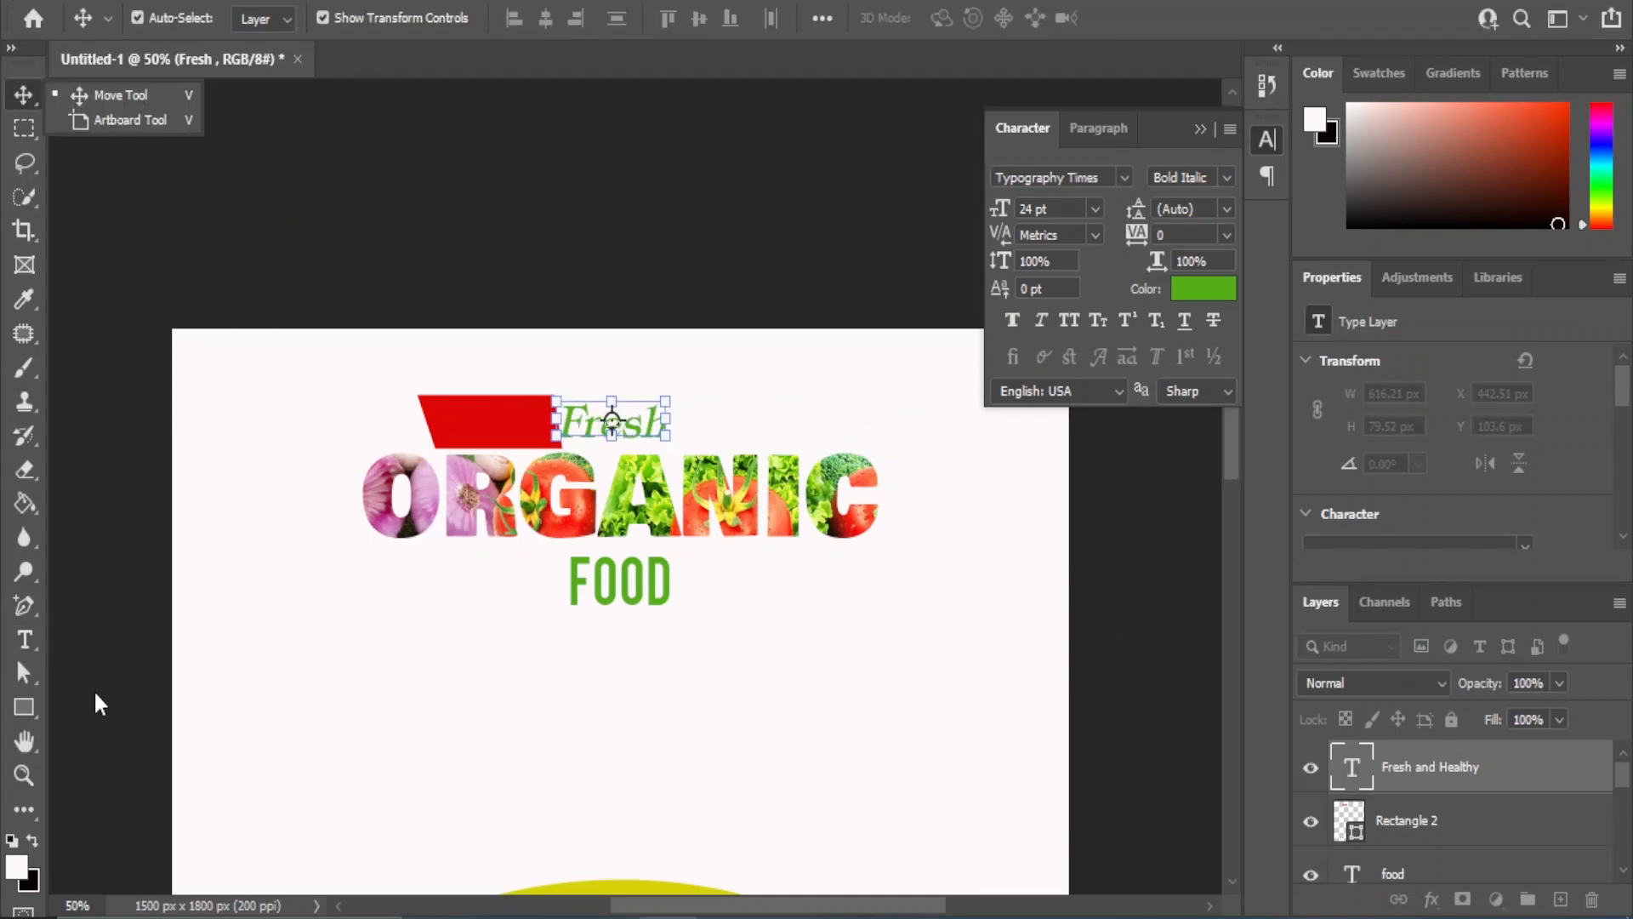
Paste "and Healthy" as a separate text layer in the empty area below FOOD
right_click(25, 639)
click(105, 640)
click(390, 669)
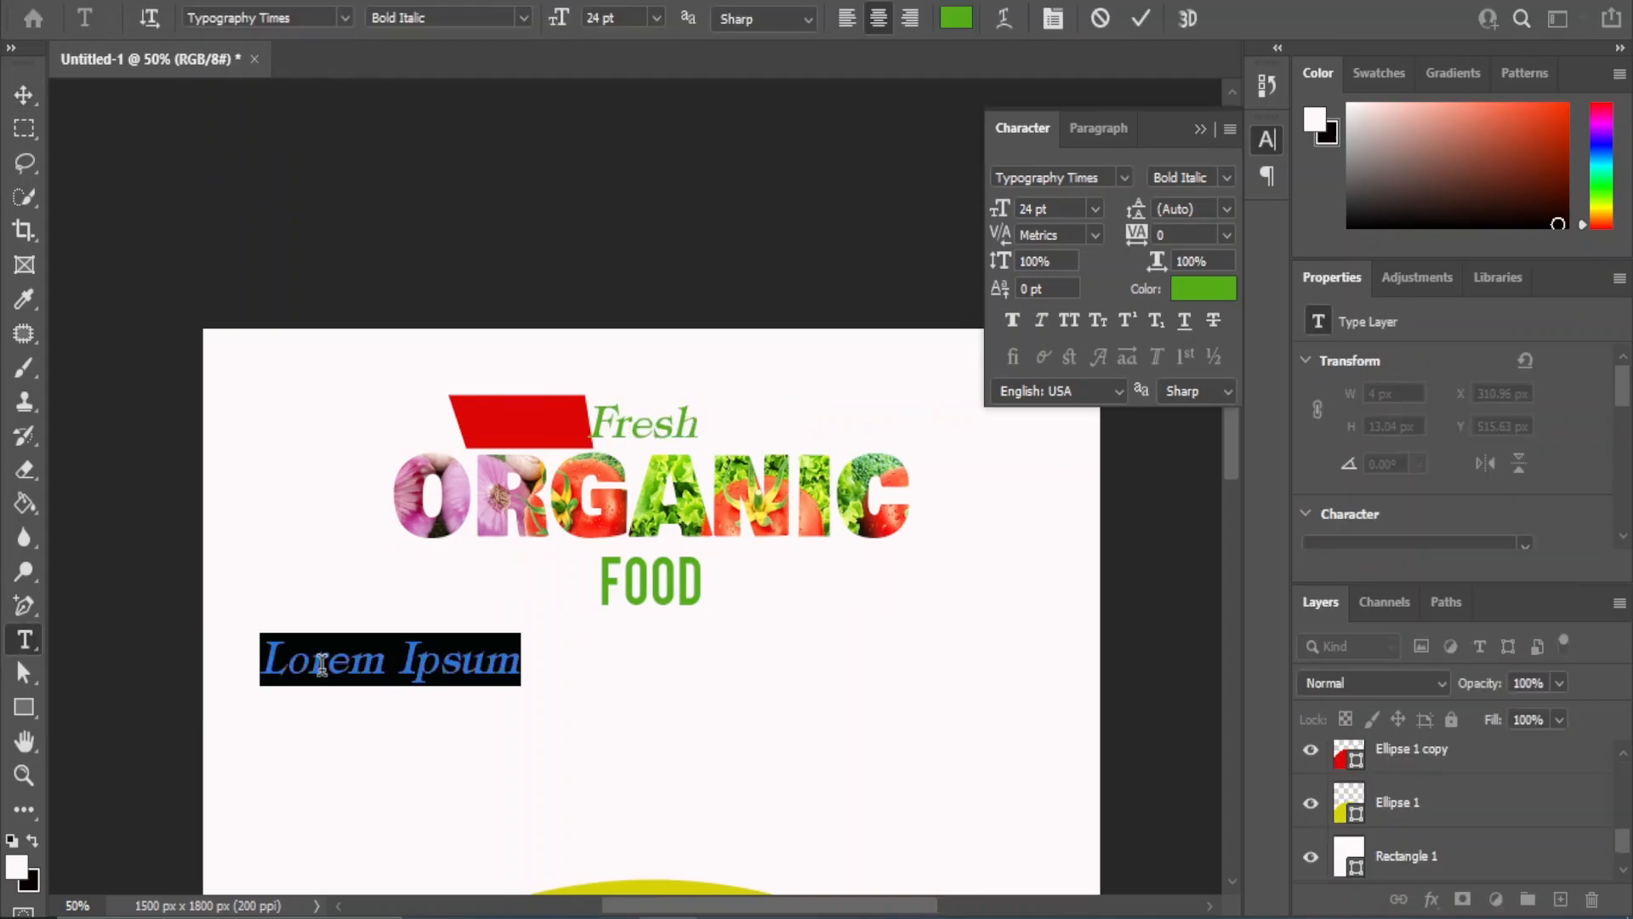
key(ctrl+v)
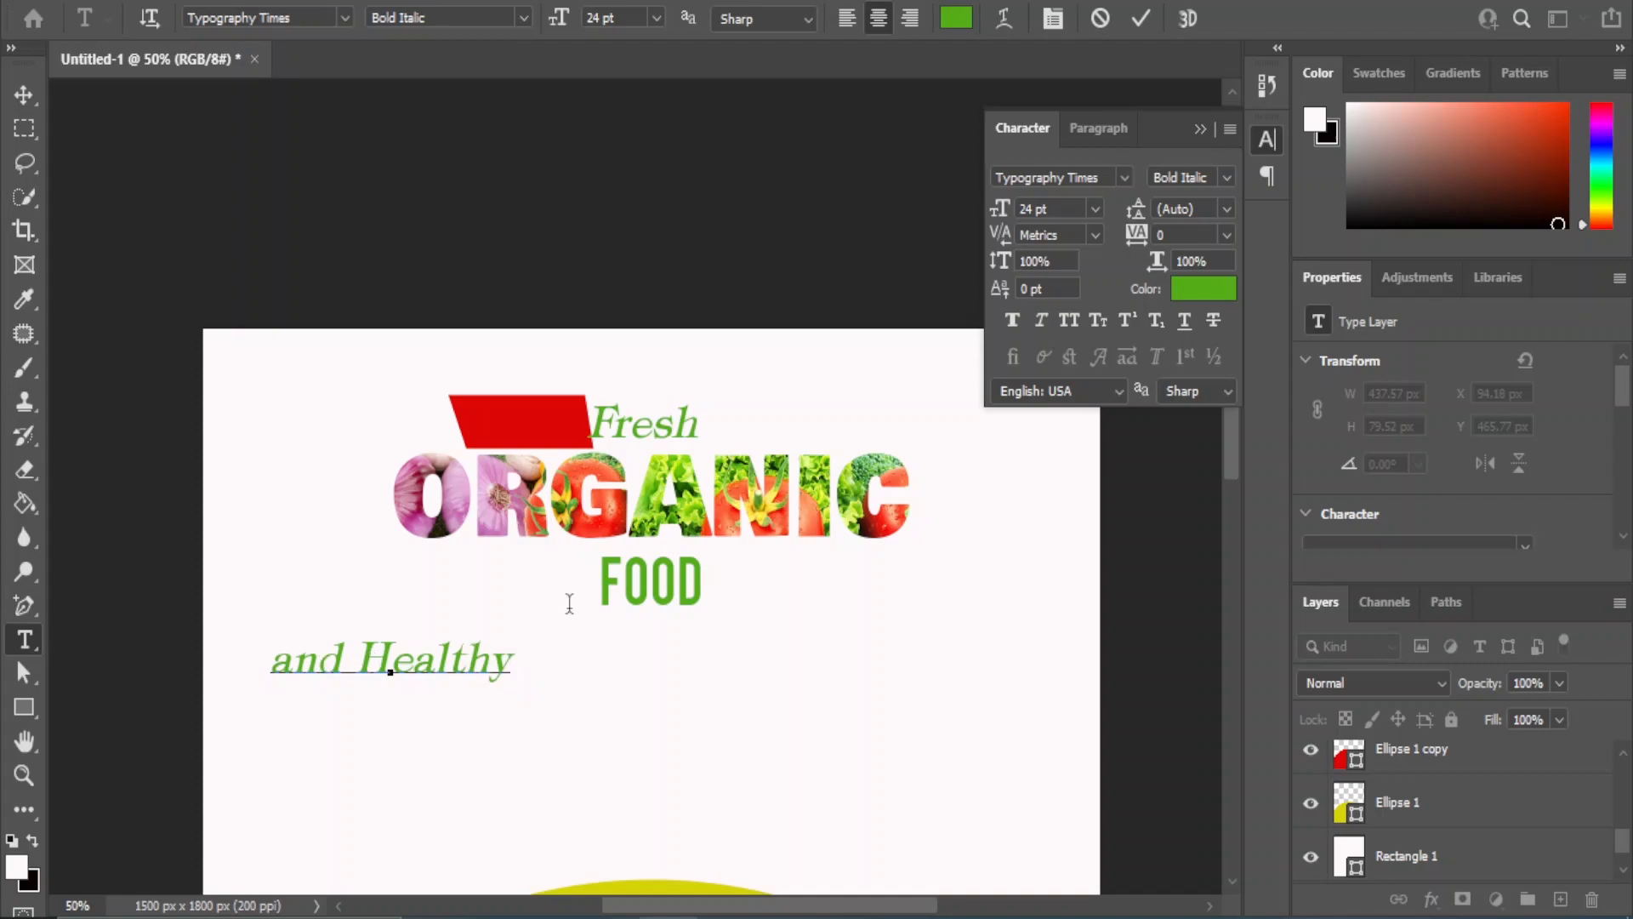
click(25, 98)
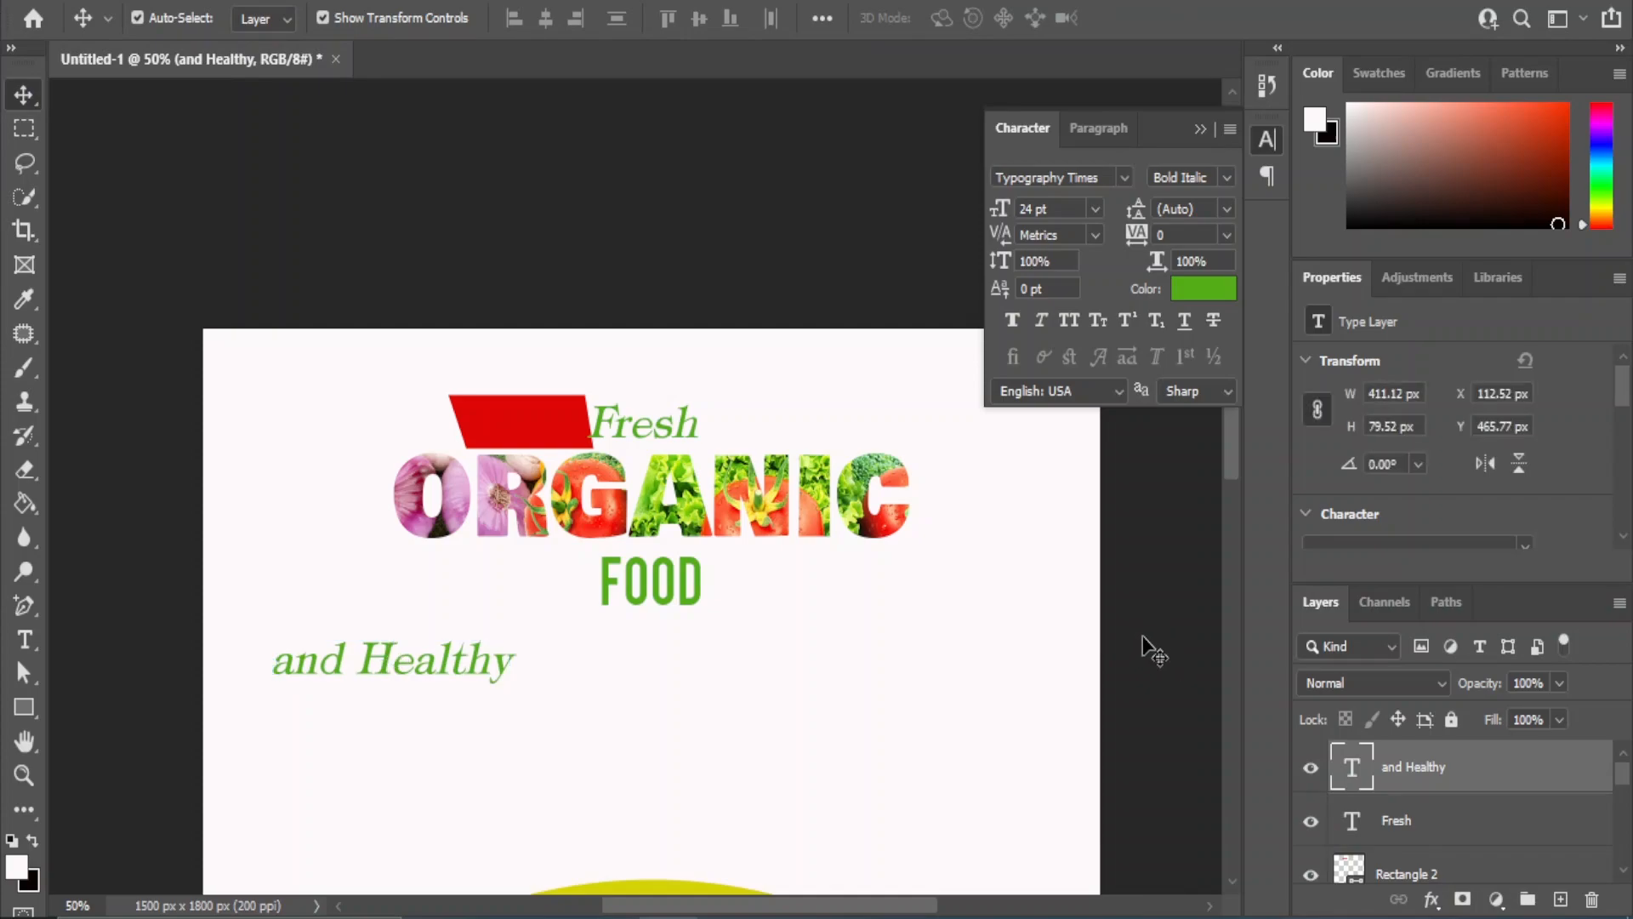
Move the Fresh text onto the red slanted shape and align the two layers by their centers
click(1148, 647)
drag(627, 430, 504, 429)
shift+click(1407, 875)
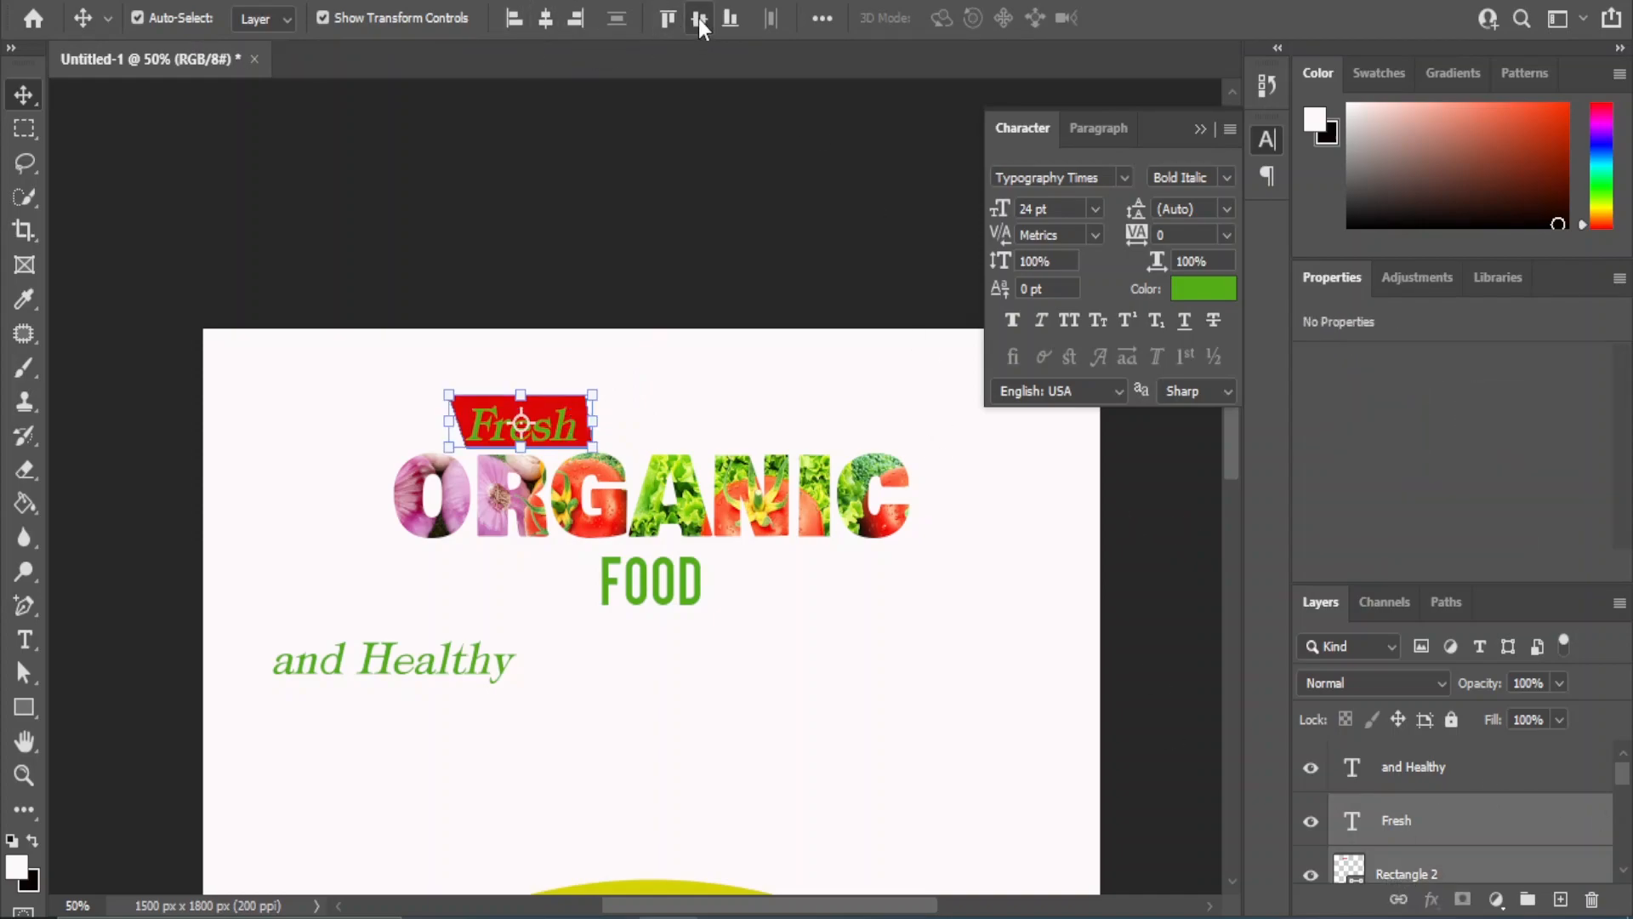
click(1159, 637)
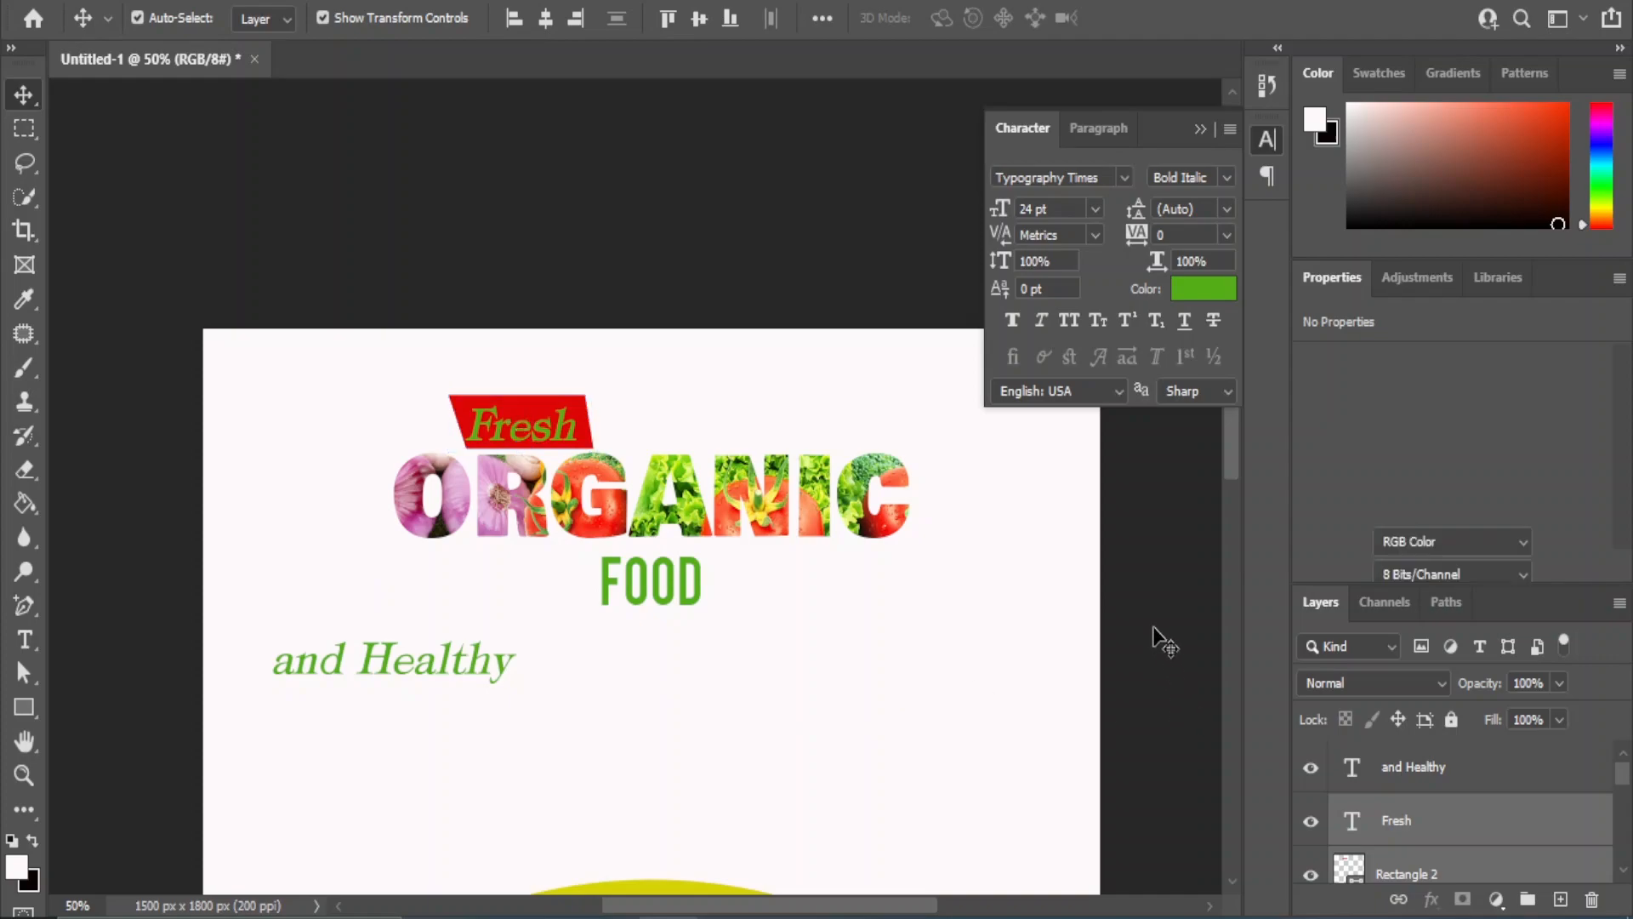
Duplicate the red slanted shape, place the copy just right of Fresh, and scale it down to about 89%
key(ctrl+minus)
scroll(784, 528, down, 5)
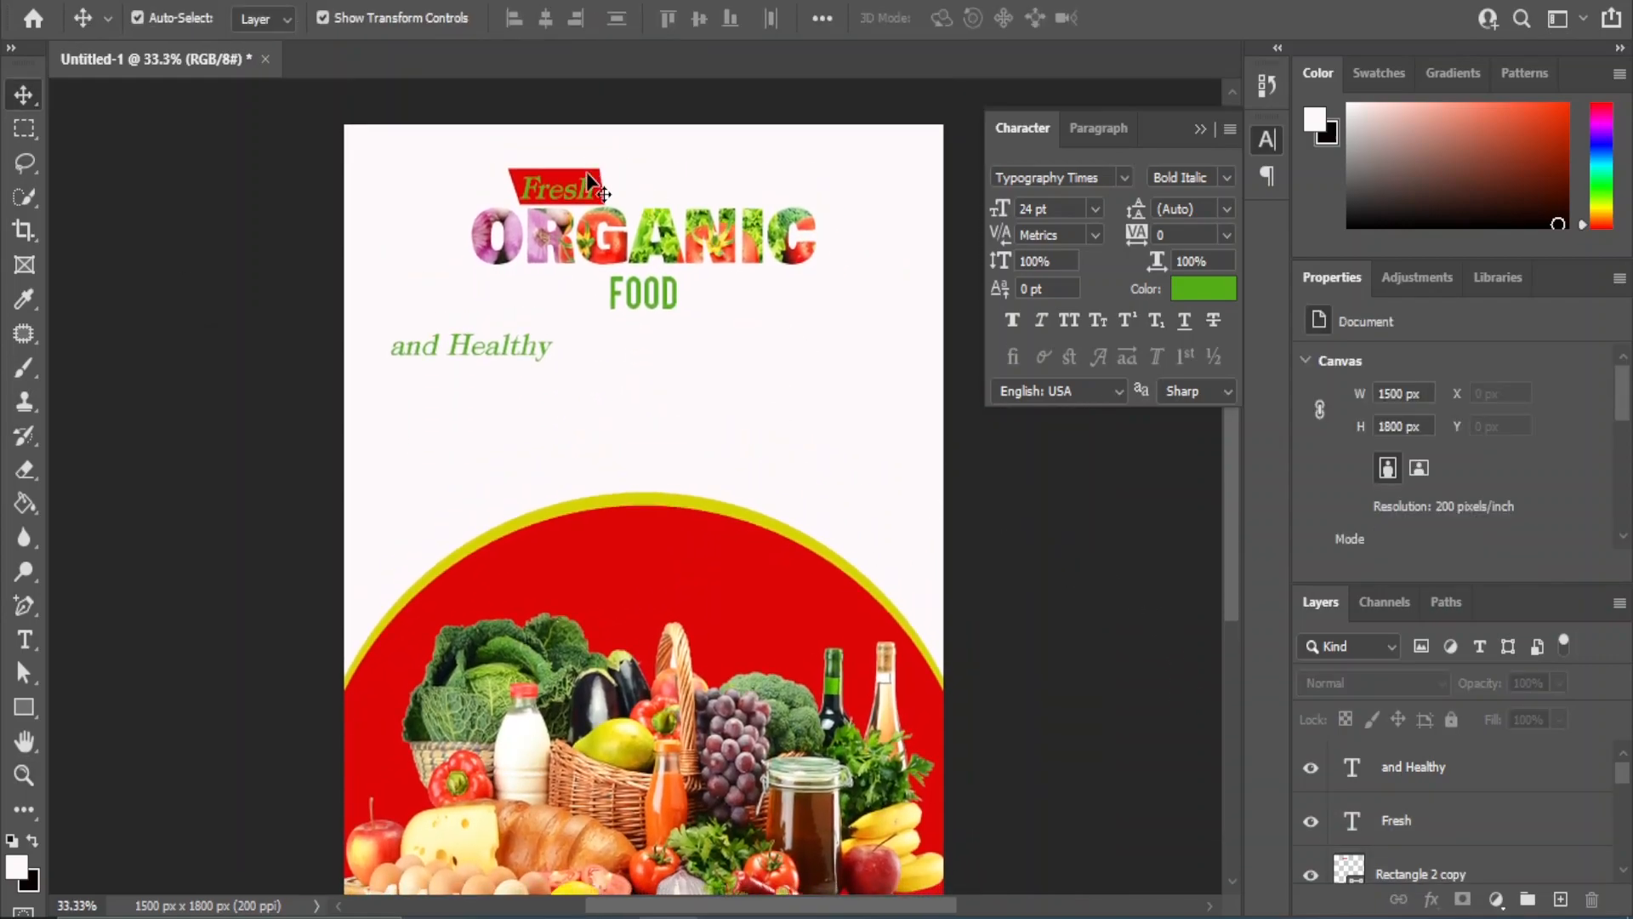
click(588, 180)
key(ctrl+j)
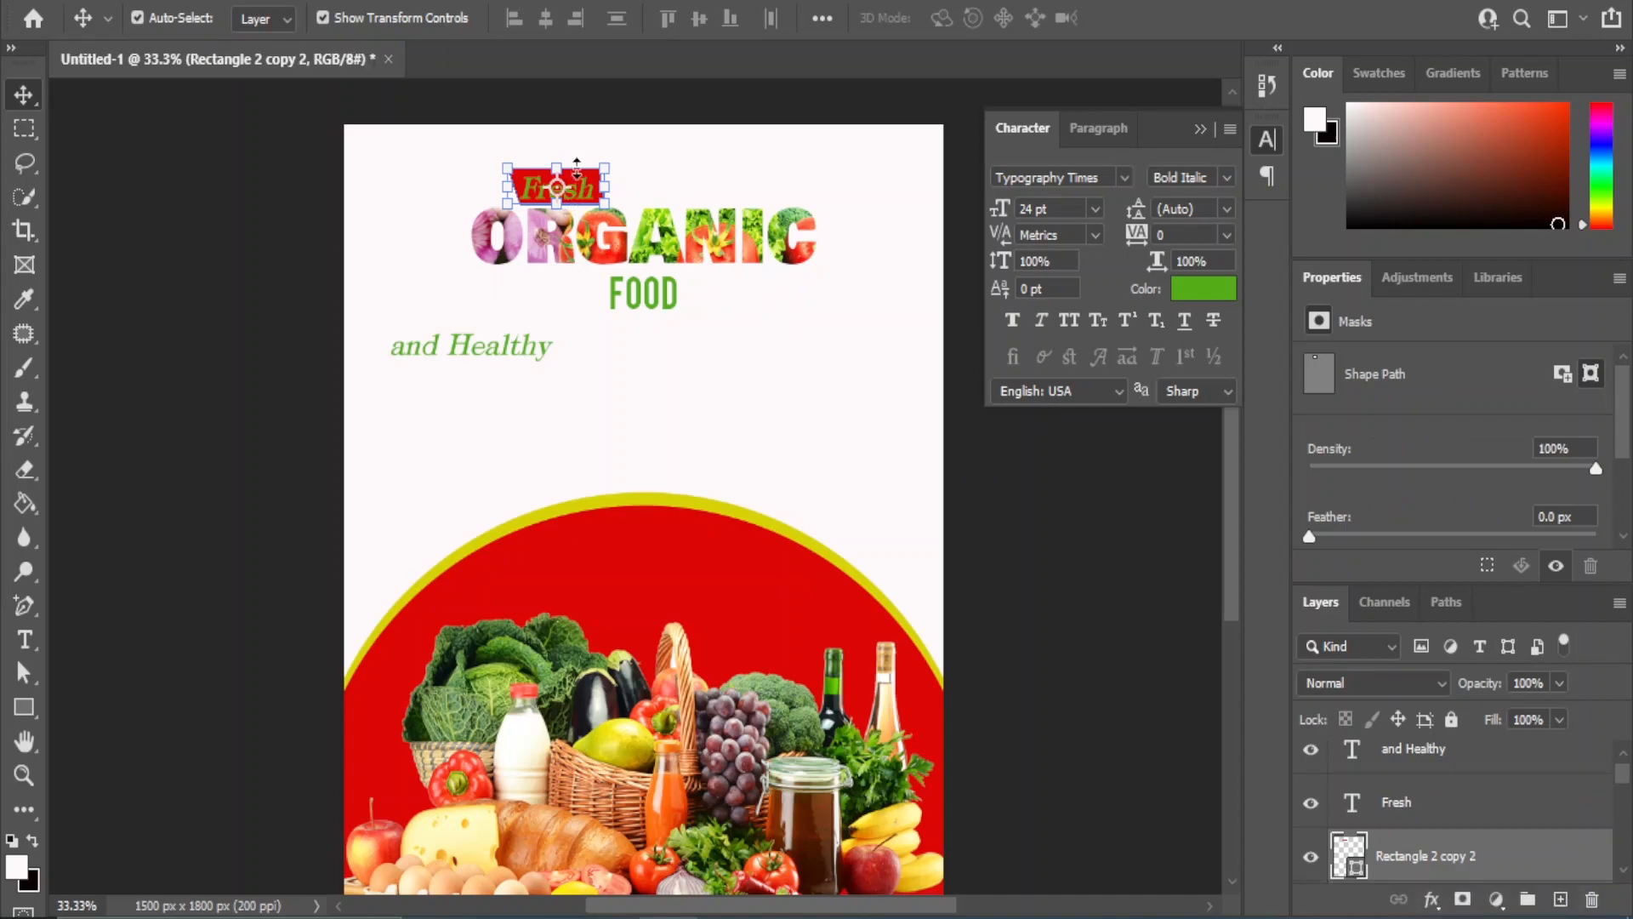
drag(595, 179, 700, 173)
key(Return)
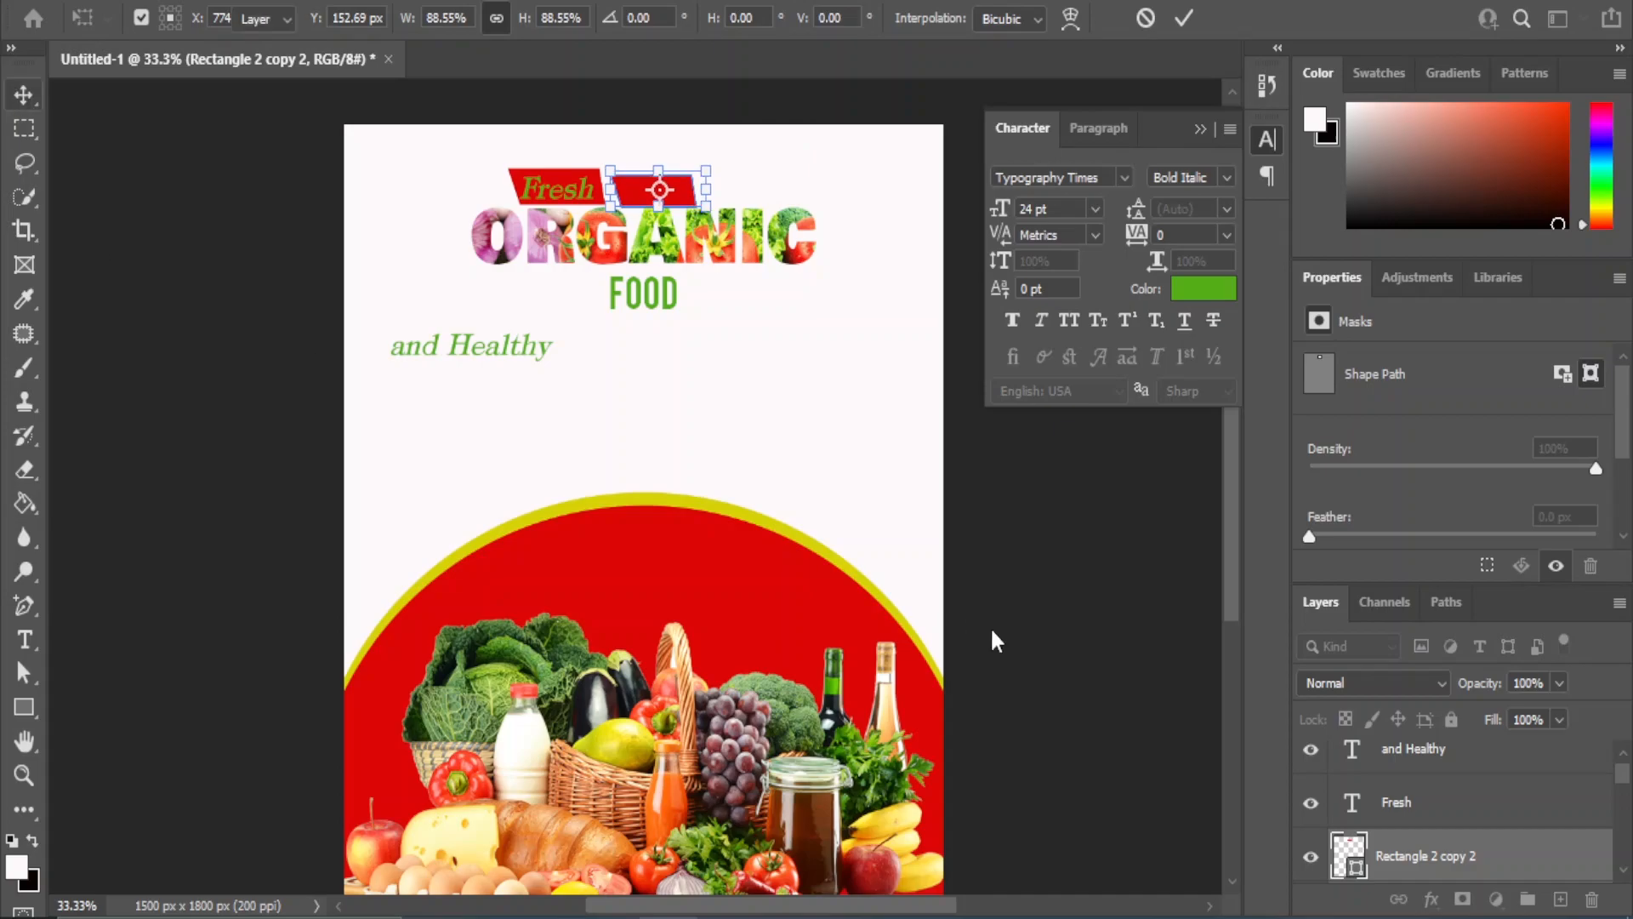
Move the "and Healthy" text to the right of the red shapes and cut the word "and" from it
mouse_move(437, 361)
mouse_down()
mouse_move(732, 208)
mouse_move(805, 207)
mouse_move(733, 576)
mouse_up()
key(ctrl+plus)
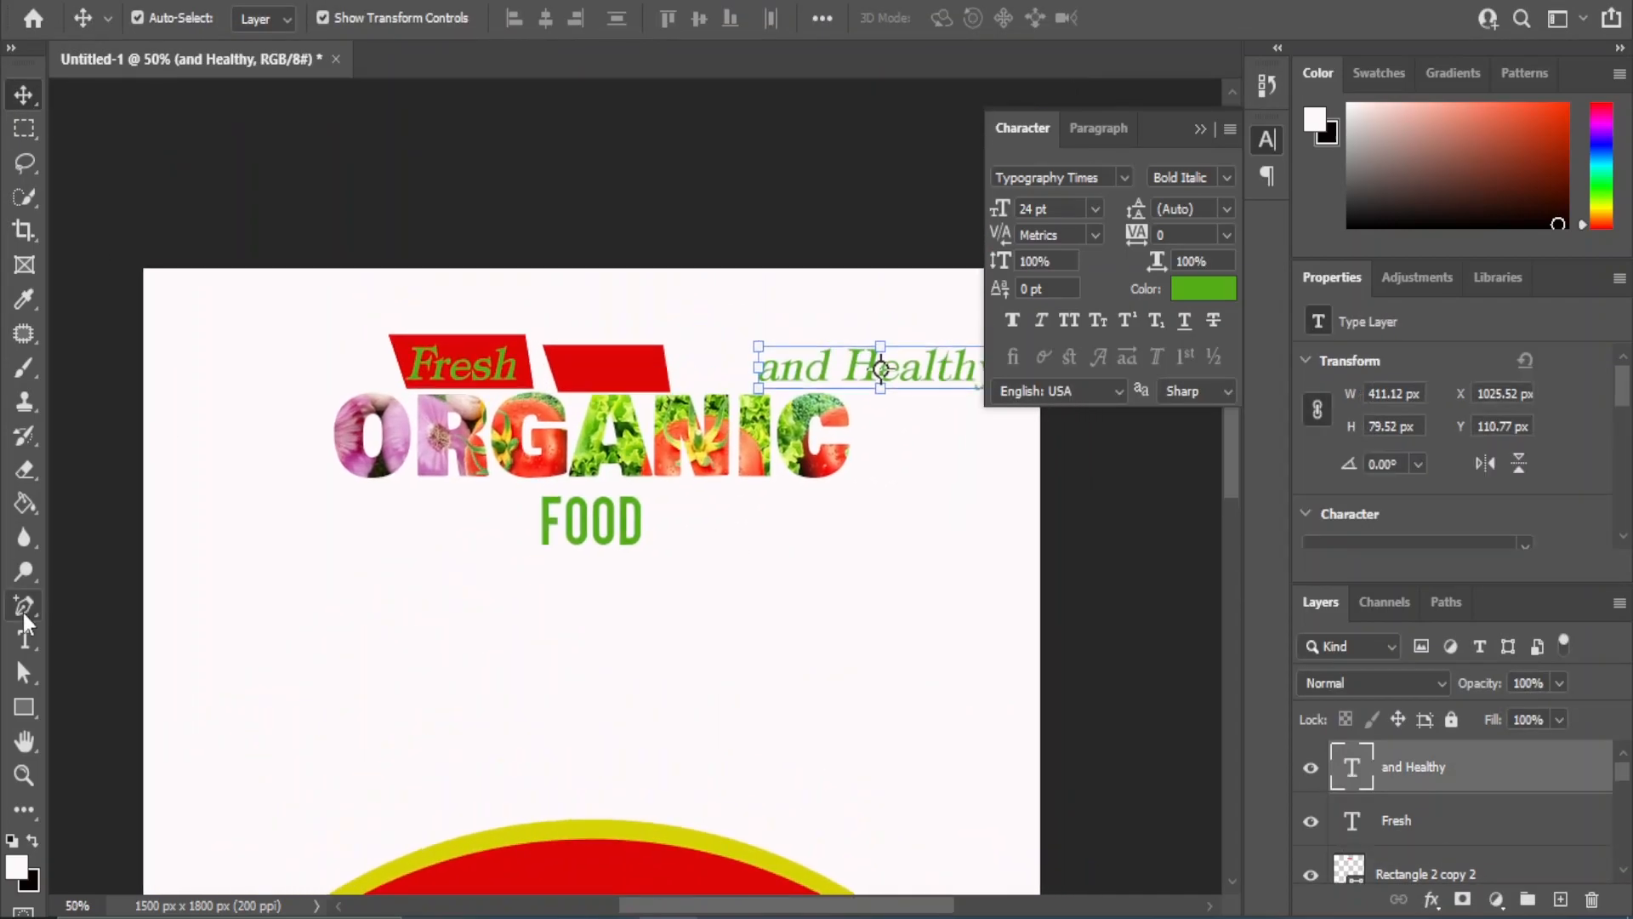
click(24, 639)
drag(841, 366, 751, 363)
right_click(771, 367)
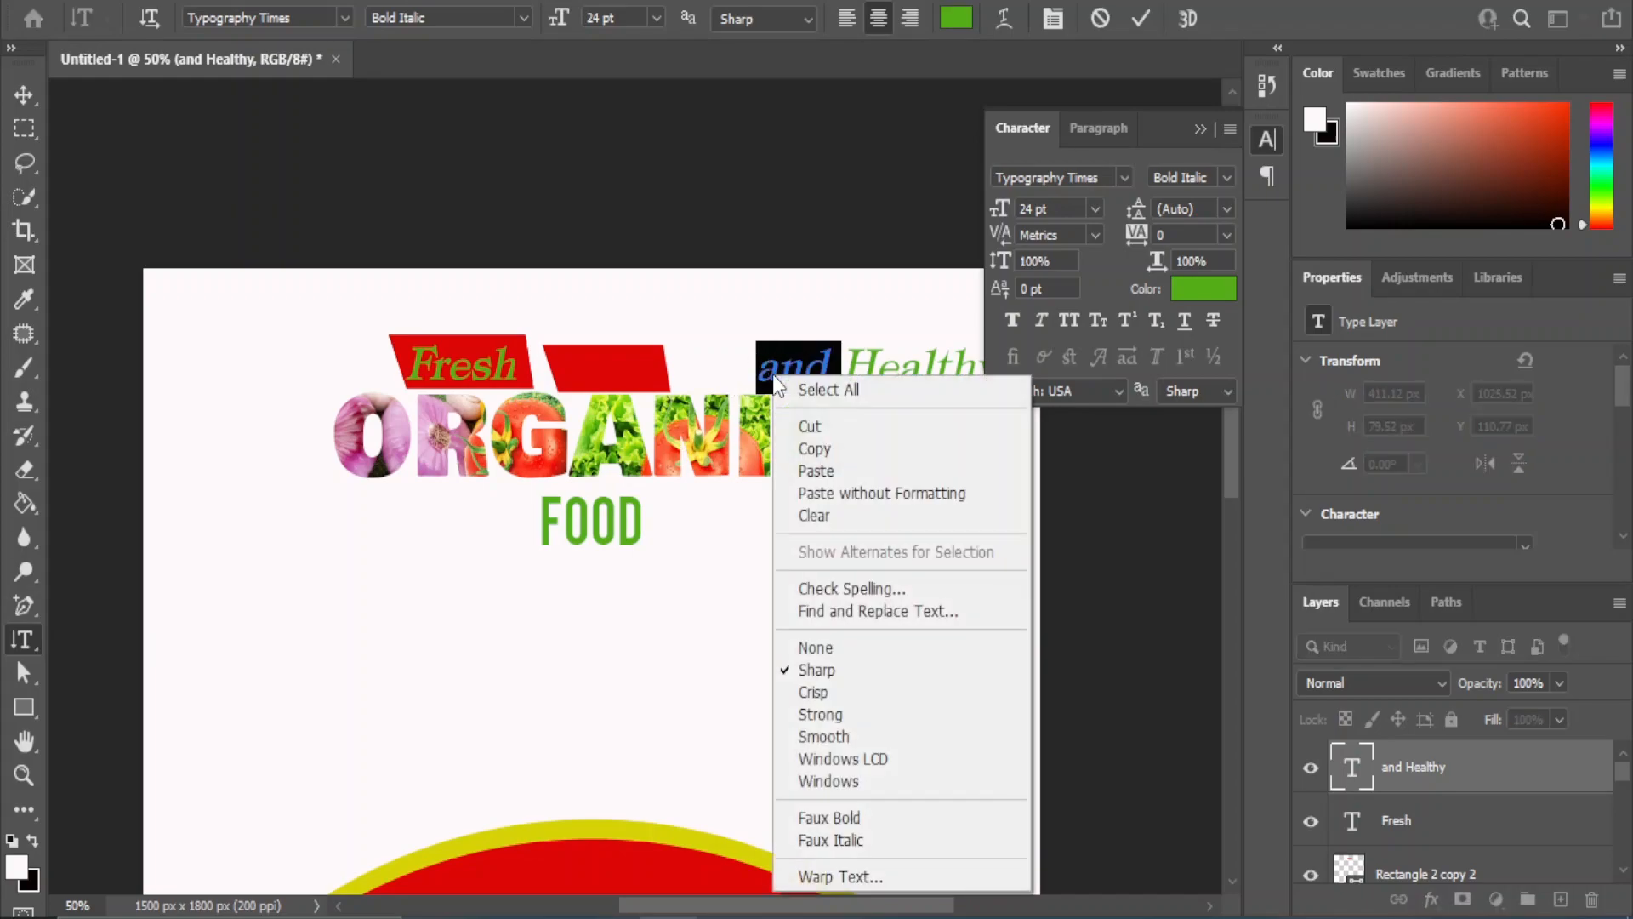
click(804, 426)
click(24, 94)
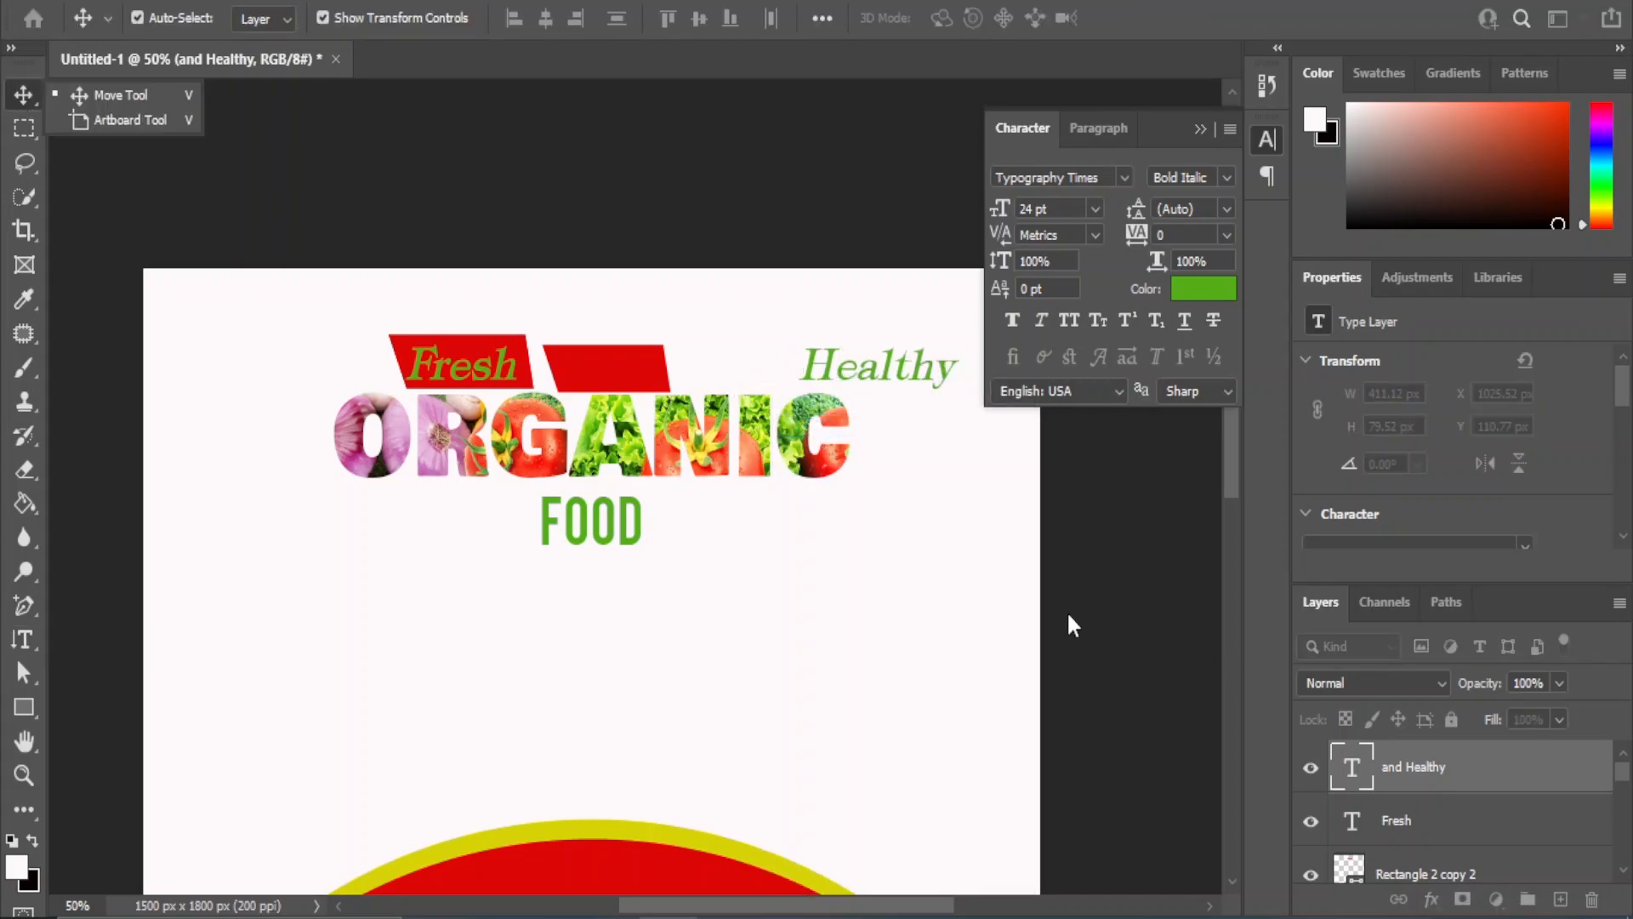
click(1120, 650)
Add a separate horizontal text layer reading "And" in the empty area below FOOD
click(25, 639)
click(124, 639)
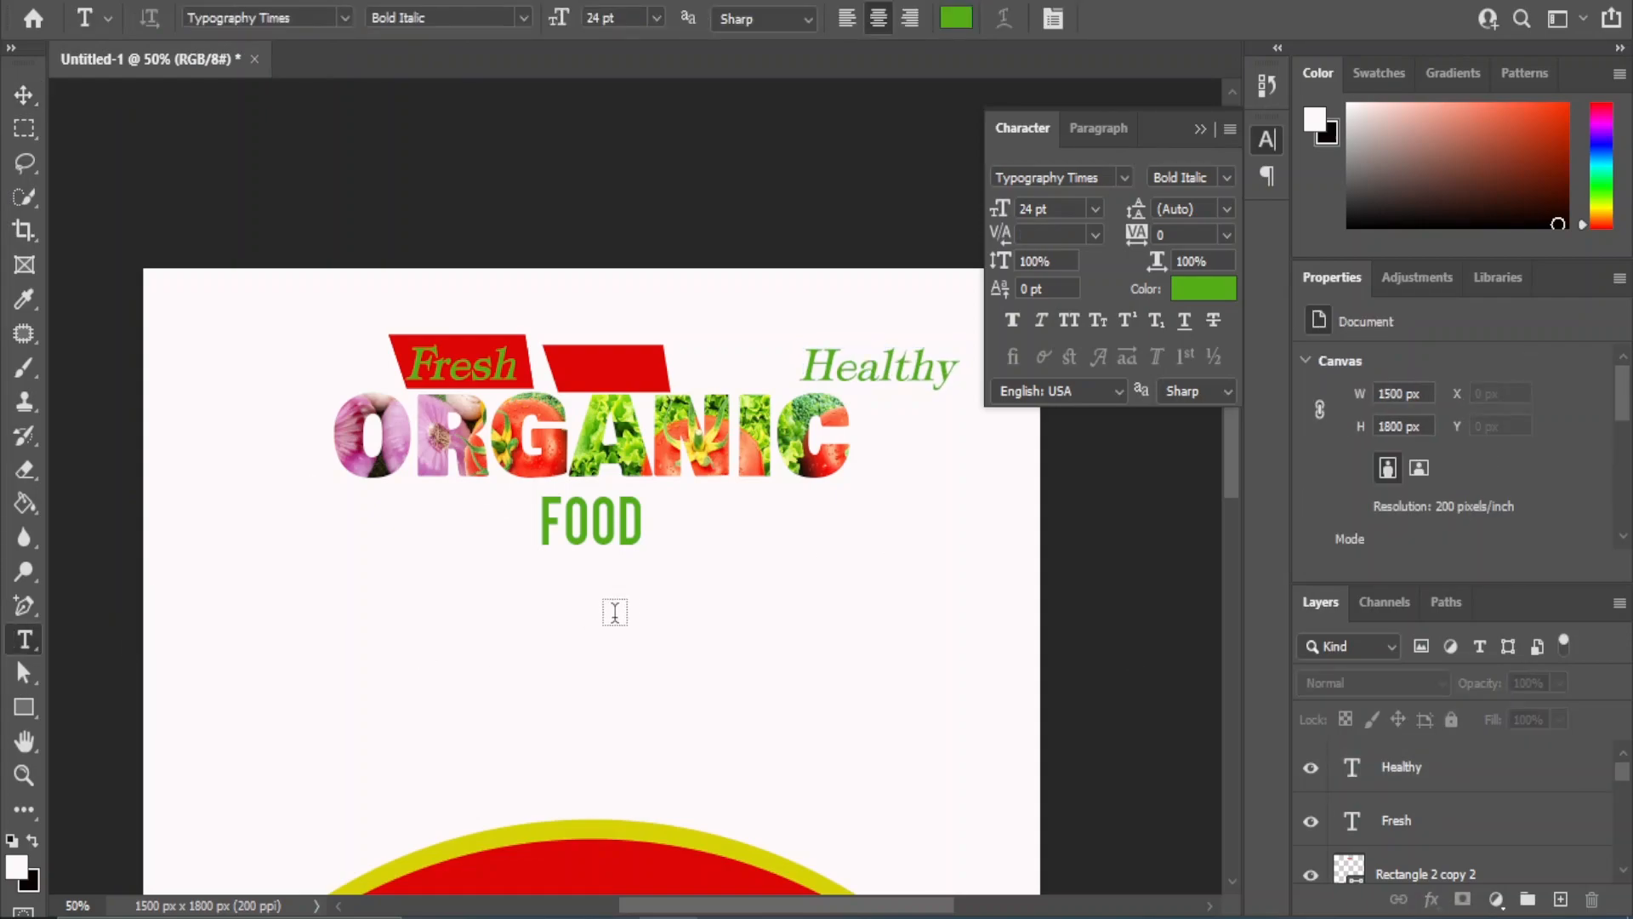
click(615, 613)
text(and)
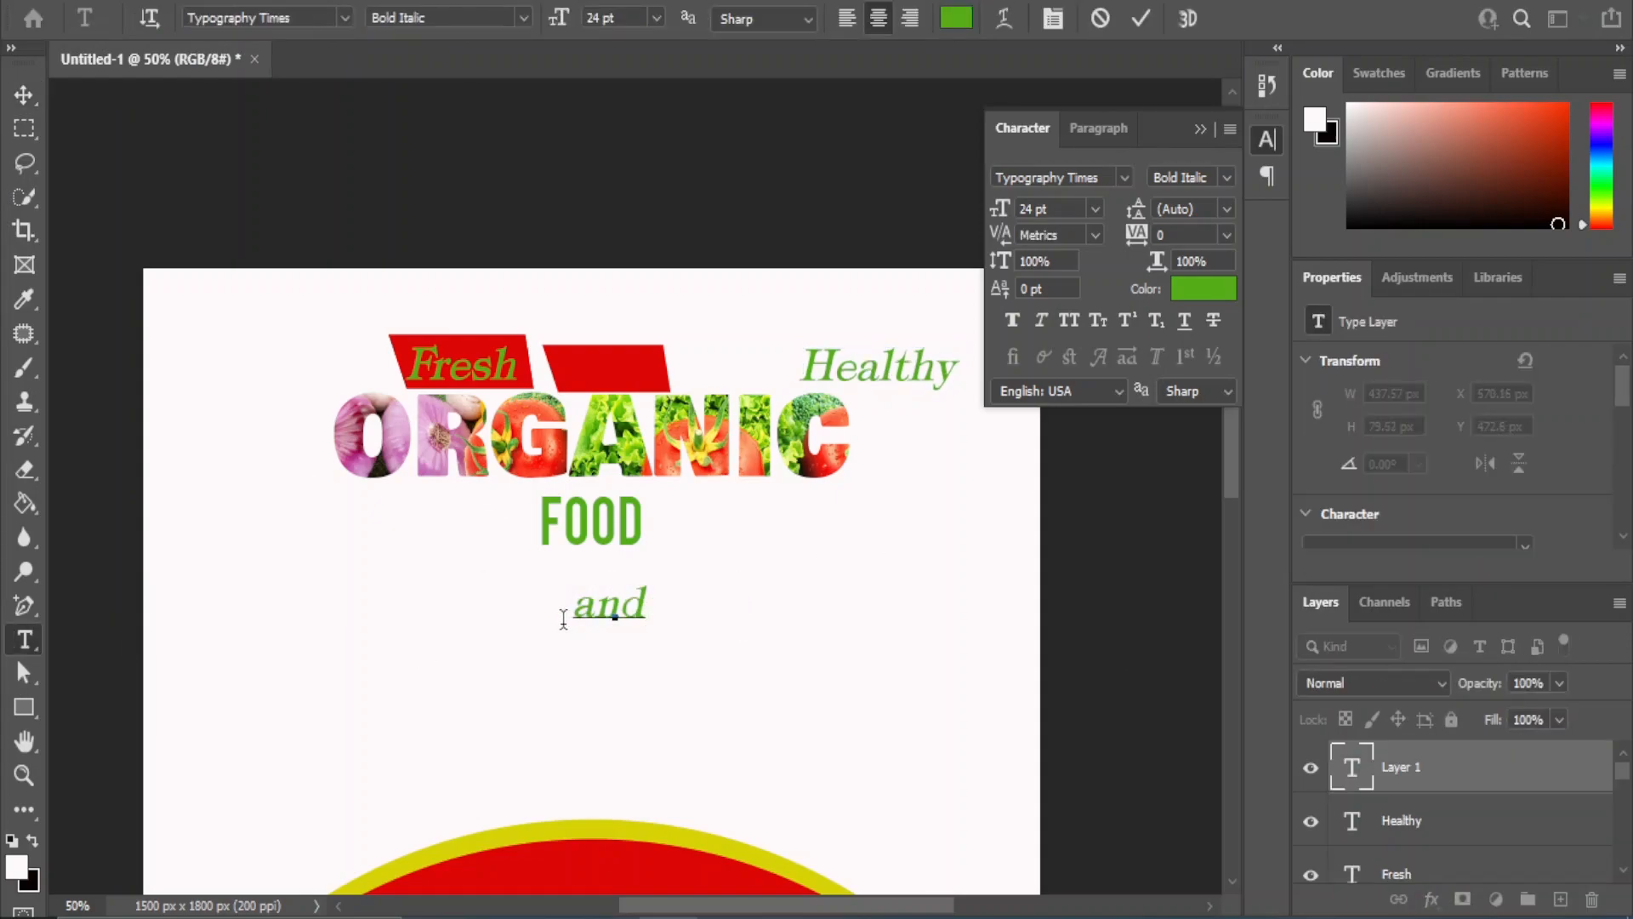
text(A)
click(38, 93)
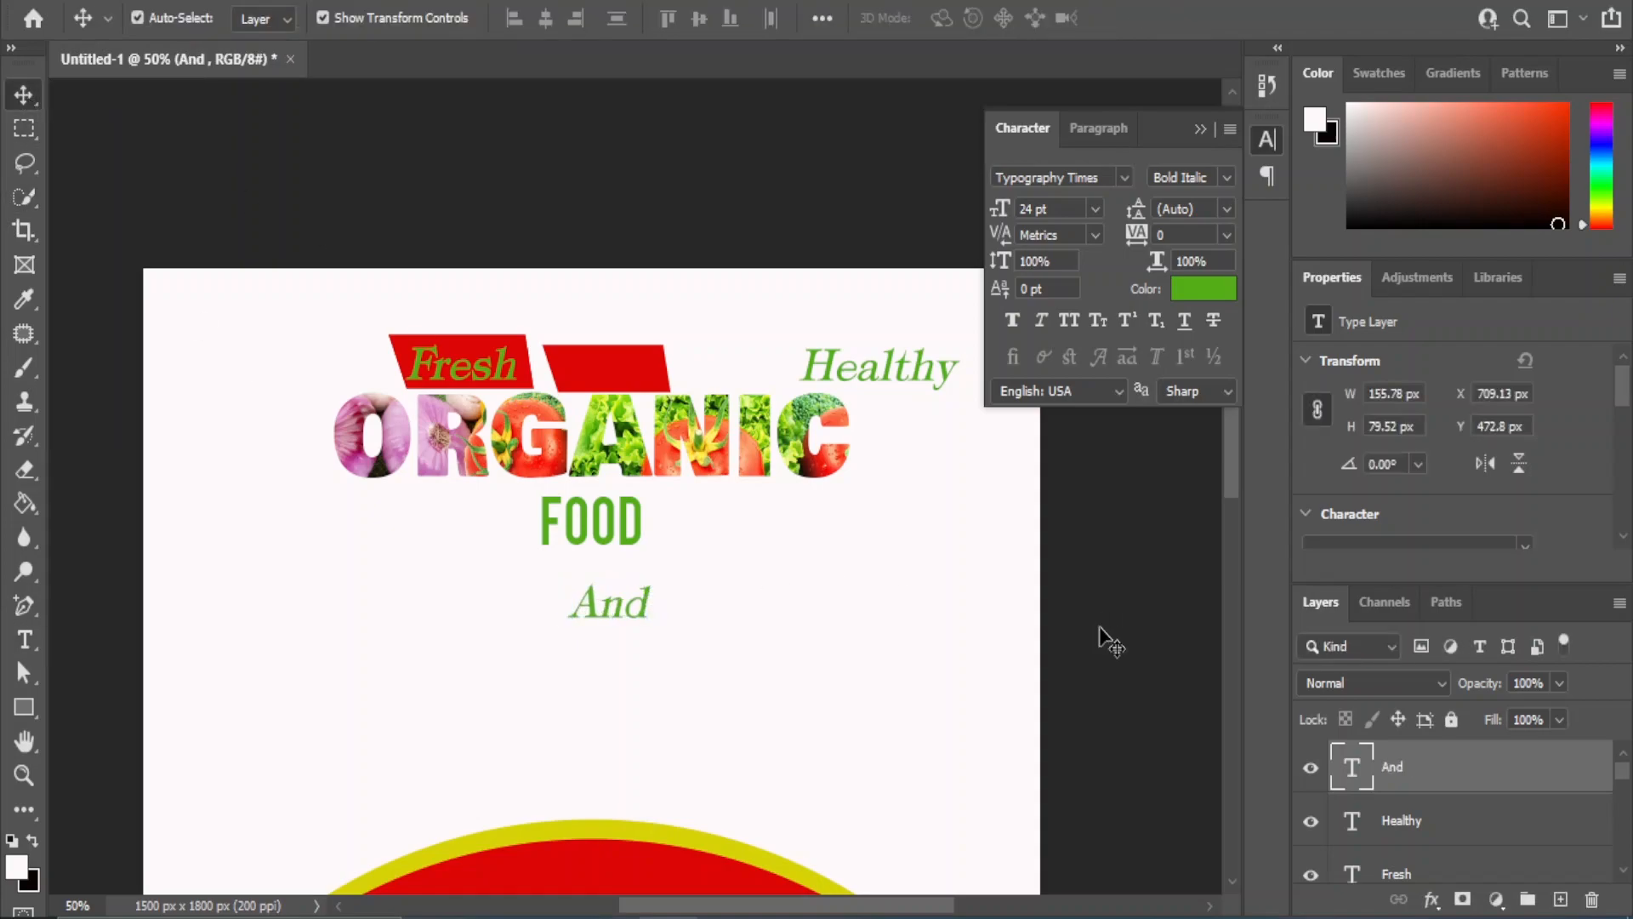
Move the And text onto the second red shape and set its font size to 18 pt
drag(593, 611, 593, 377)
click(1095, 209)
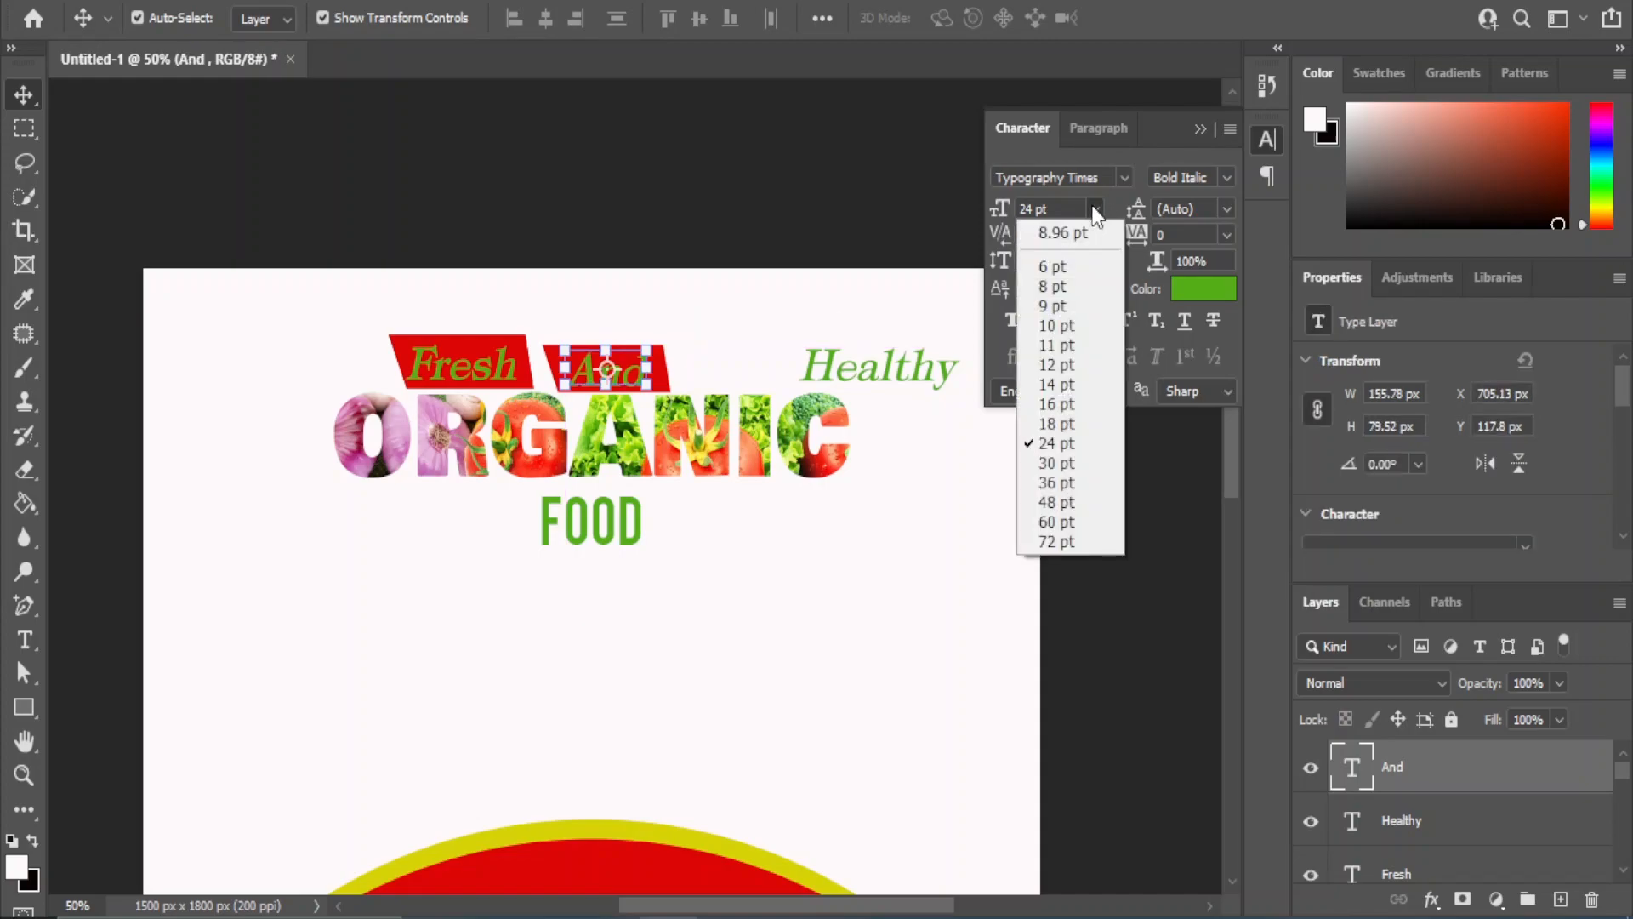
click(1059, 420)
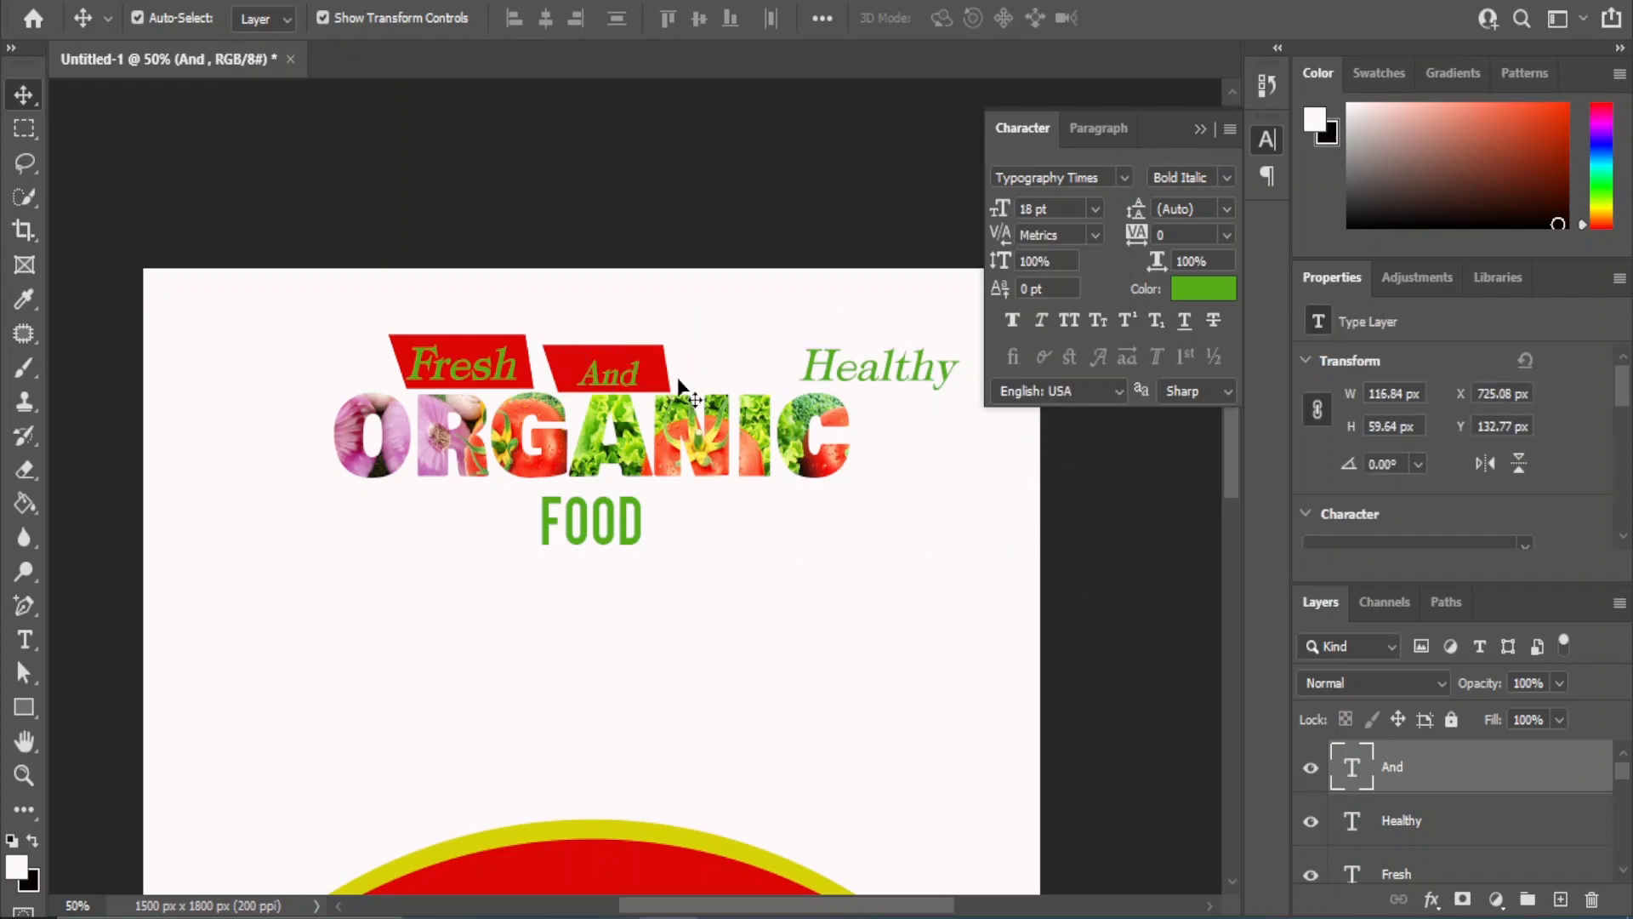
Scale the second red shape down to about 81% and center the And text on it
click(651, 370)
drag(551, 400, 646, 384)
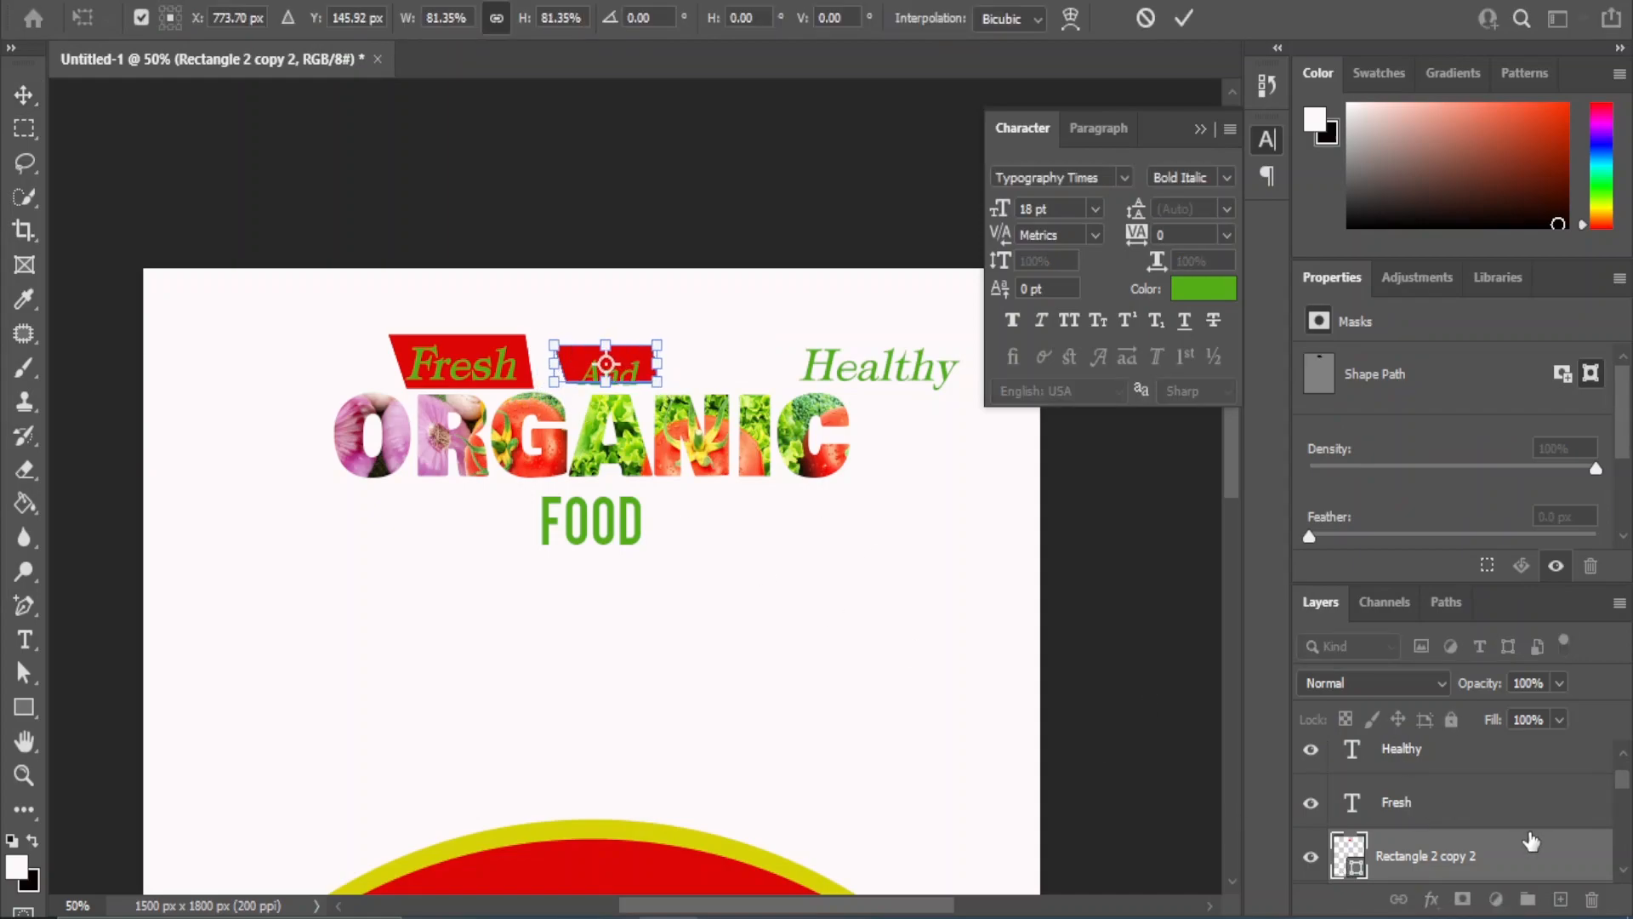
scroll(1400, 791, up, 1)
click(1404, 777)
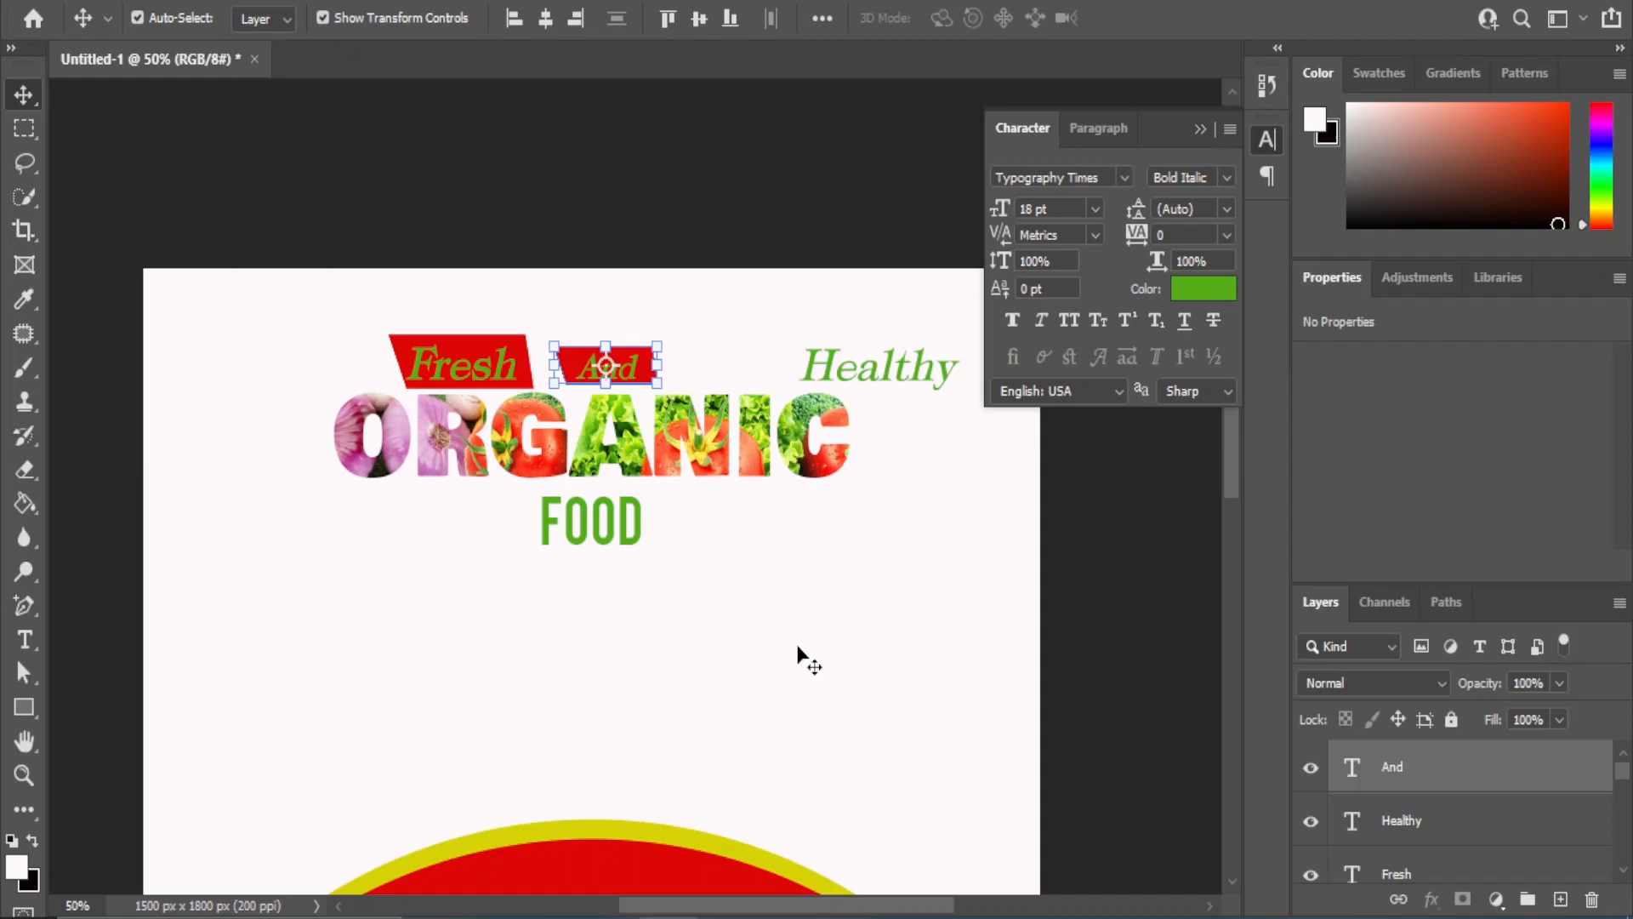
Nudge the And text together with its red shape left, close to the Fresh shape
key(shift+Left)
key(shift+Left)
key(shift+Left)
key(shift+Left)
key(shift+Left)
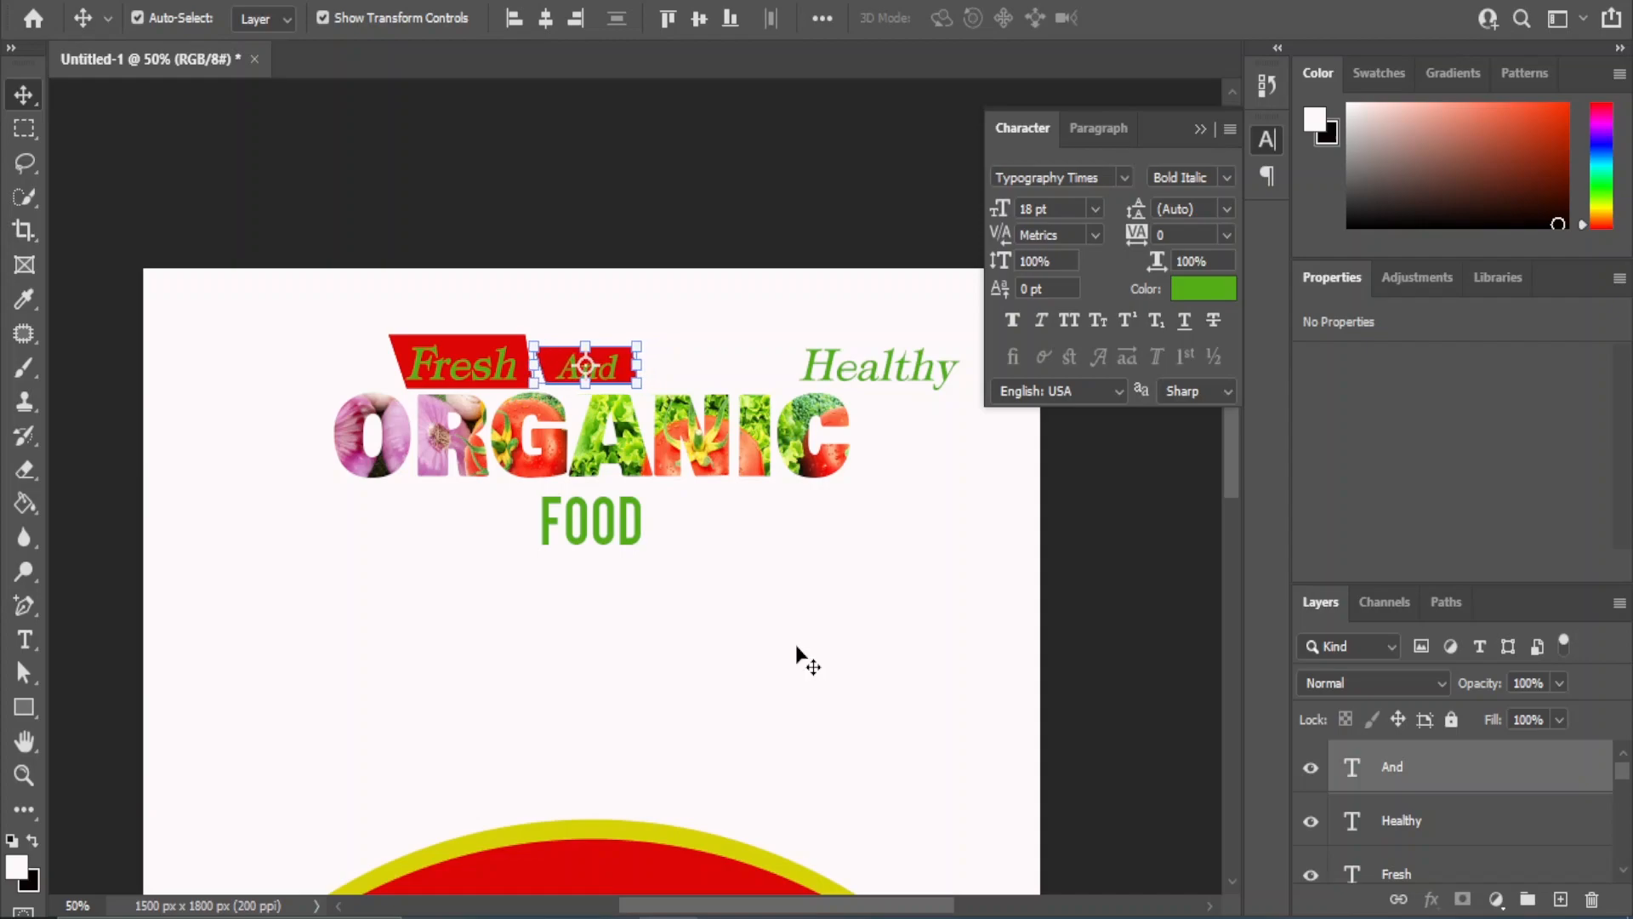
Move FOOD down toward the arc, and group the ORGANIC text with its clipped vegetable image and shift the group down
drag(591, 521, 554, 723)
click(536, 411)
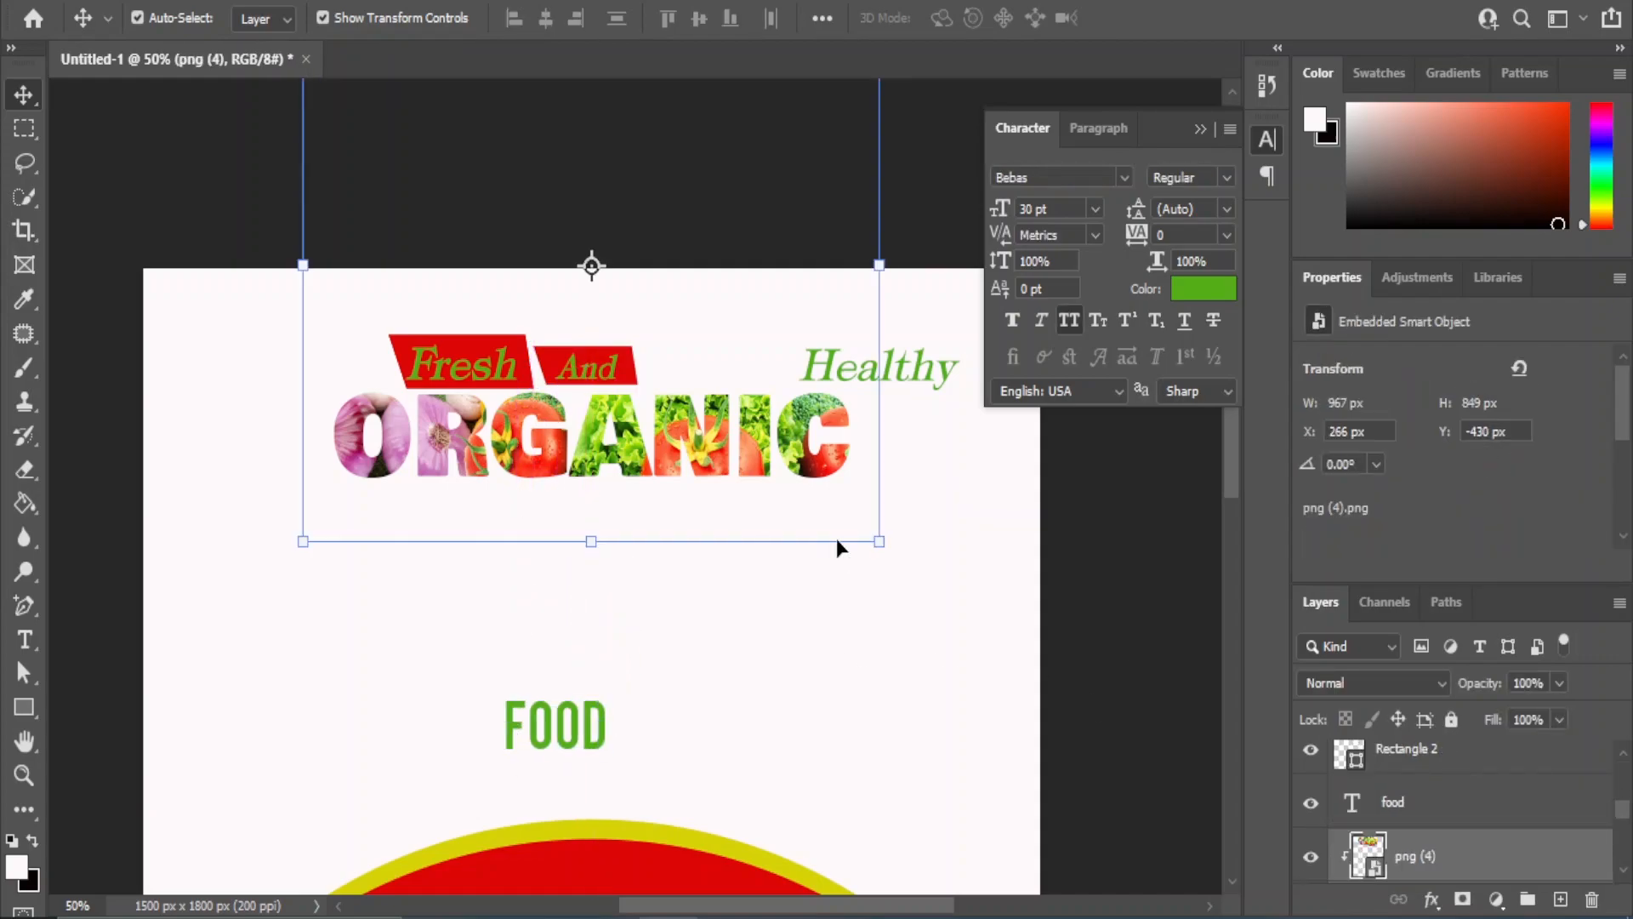
scroll(1434, 817, down, 2)
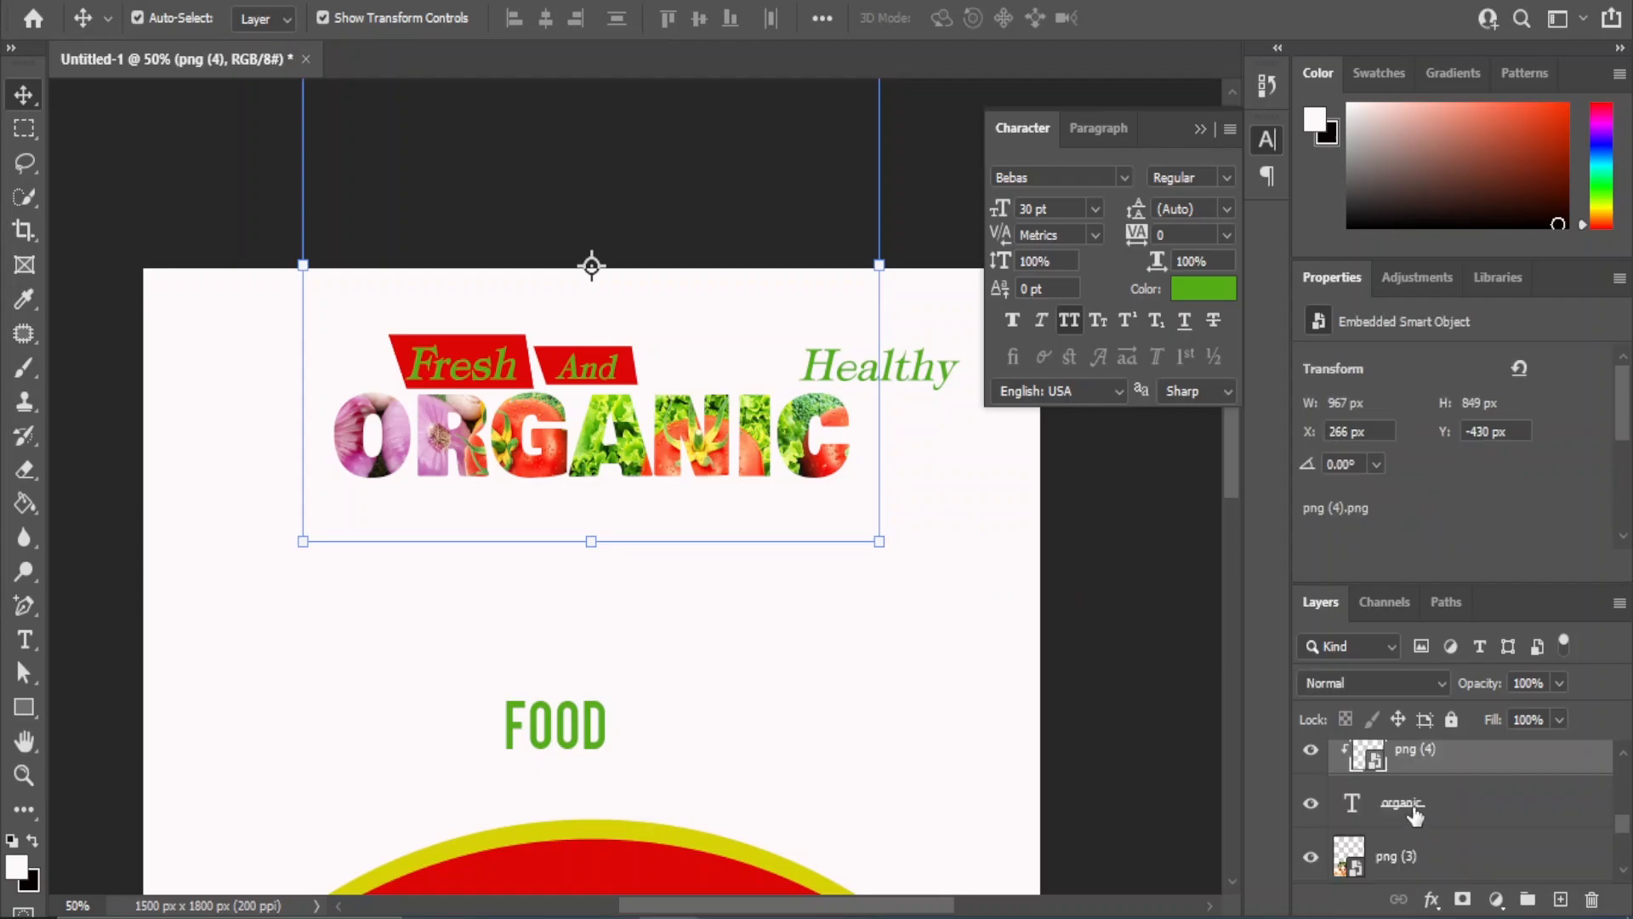
shift+click(1415, 812)
key(ctrl+g)
key(shift+Down)
key(shift+Down)
key(shift+Down)
key(shift+Down)
key(shift+Down)
key(shift+Down)
key(shift+Down)
key(shift+Down)
key(shift+Down)
key(shift+Down)
key(shift+Down)
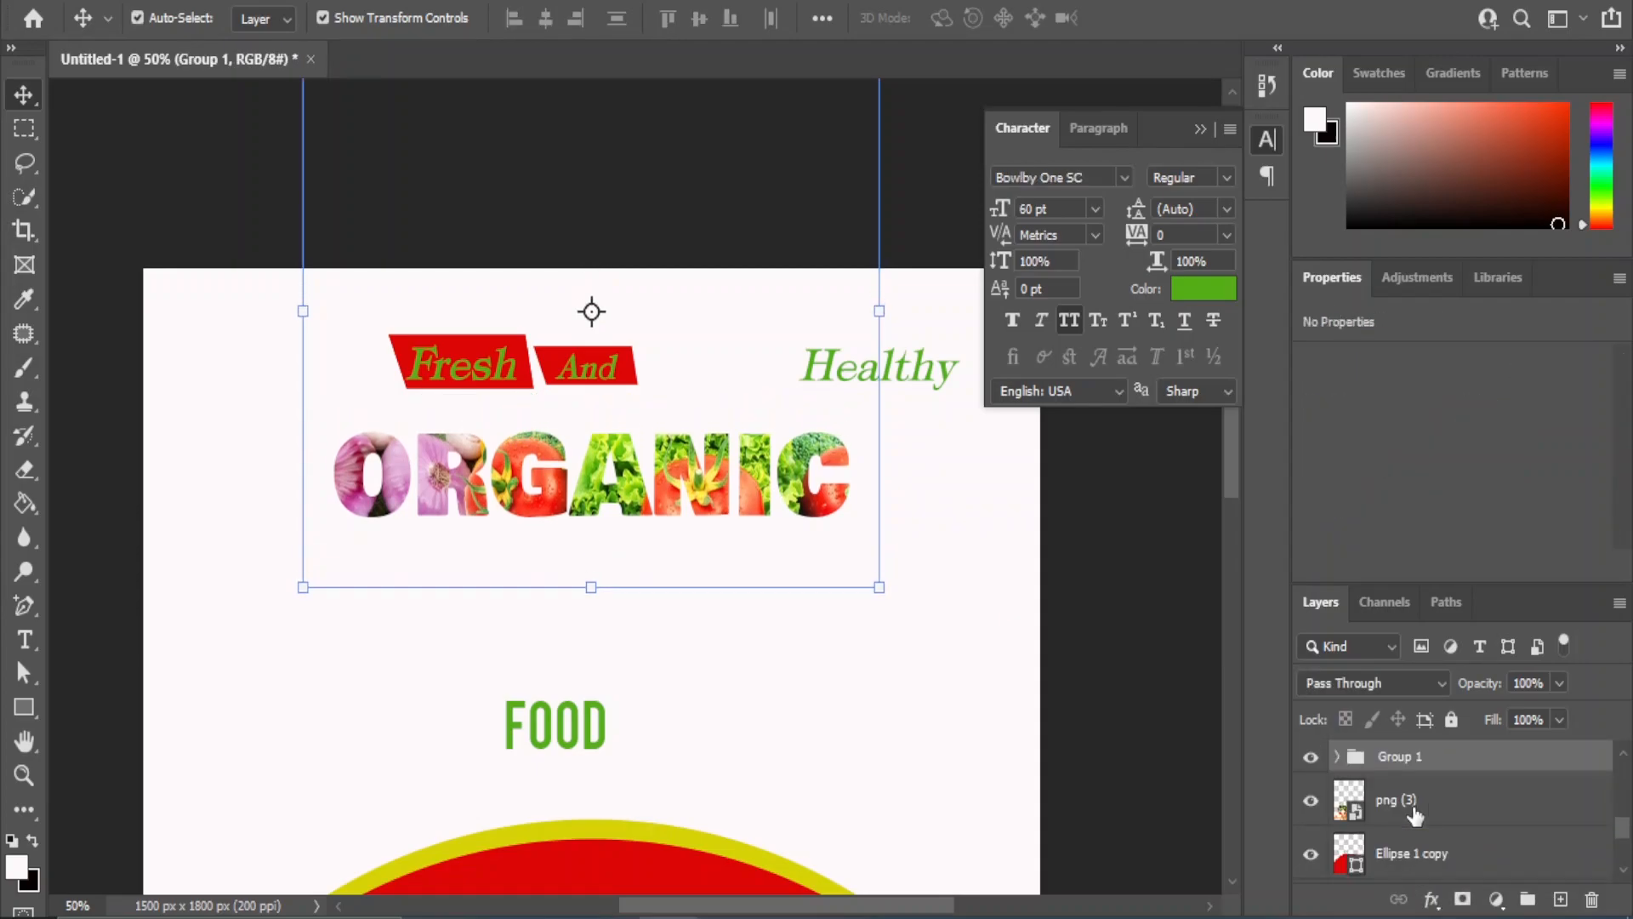
Enlarge the ORGANIC group from its lower corners so the word spans more of the flyer's width
drag(303, 587, 270, 619)
drag(880, 618, 911, 650)
click(28, 102)
click(193, 301)
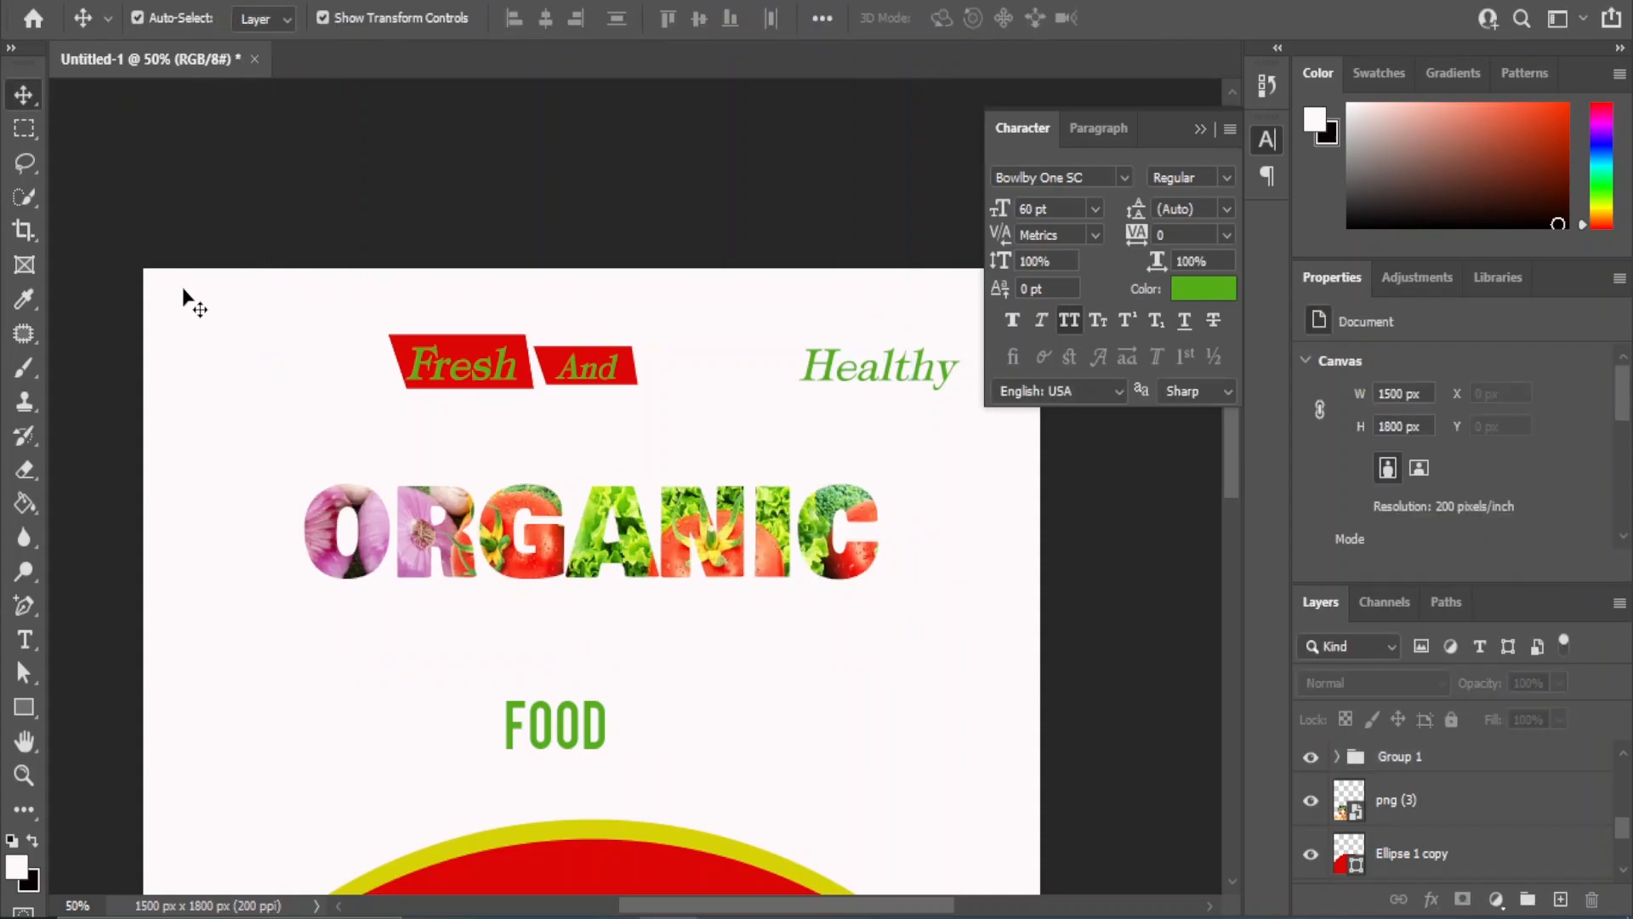
Shift the Fresh, And and Healthy texts with their red shapes down together, closer to ORGANIC
scroll(1443, 803, up, 2)
click(1409, 832)
click(1395, 784)
scroll(1424, 783, up, 3)
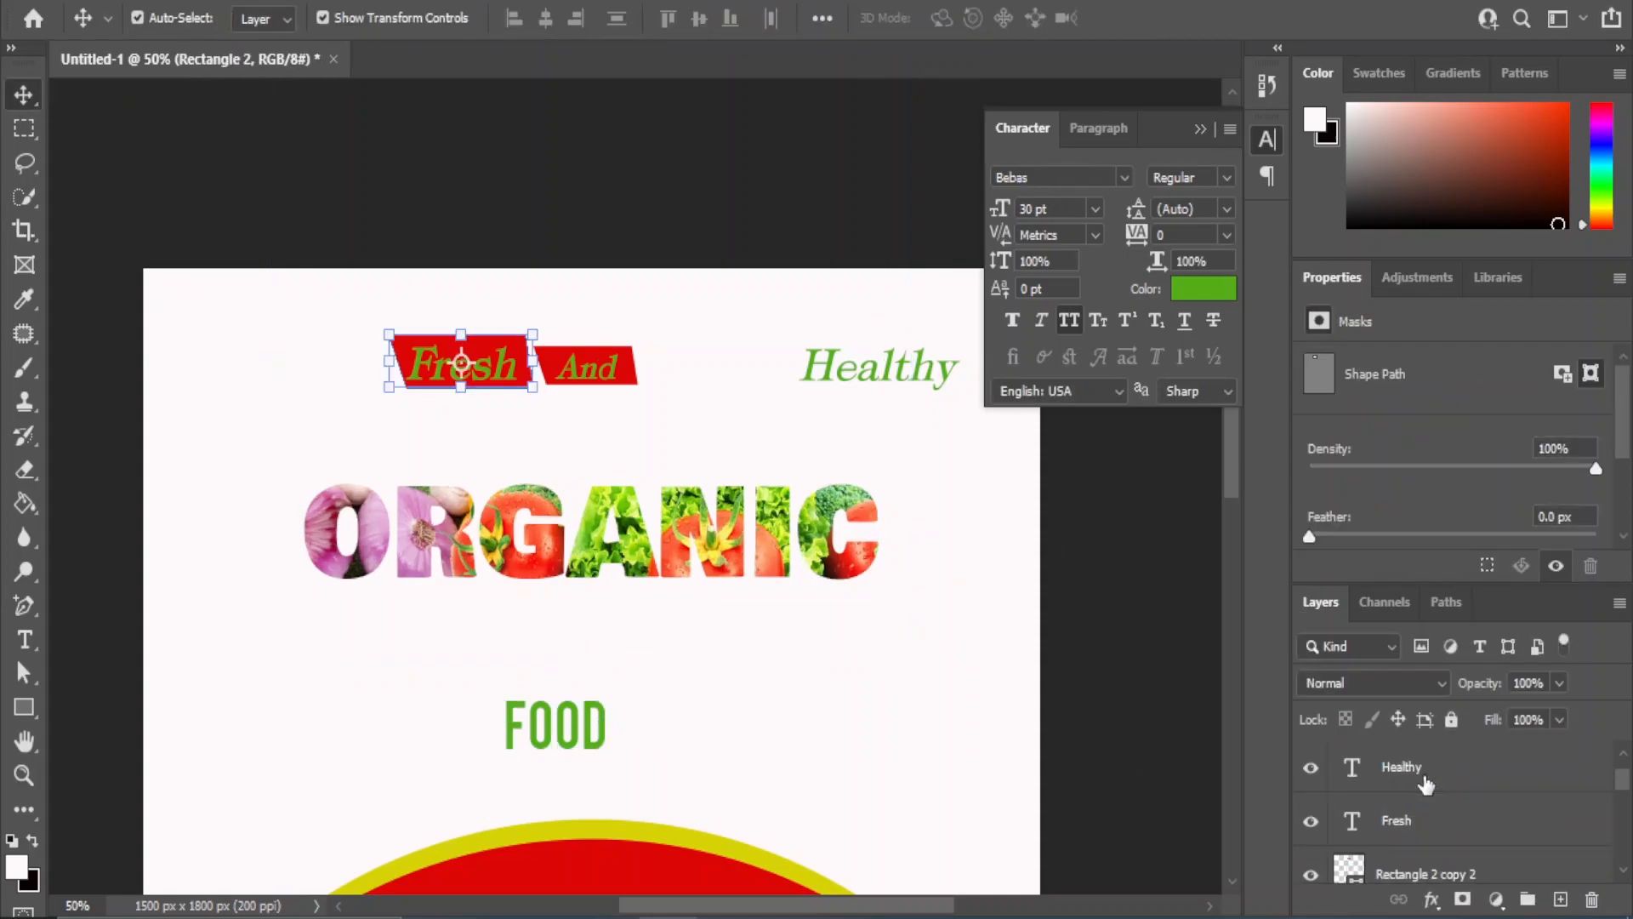
shift+click(1425, 772)
key(shift+Down)
key(shift+Down)
key(shift+Down)
key(shift+Down)
key(shift+Down)
key(shift+Down)
key(shift+Down)
key(shift+Down)
key(shift+Down)
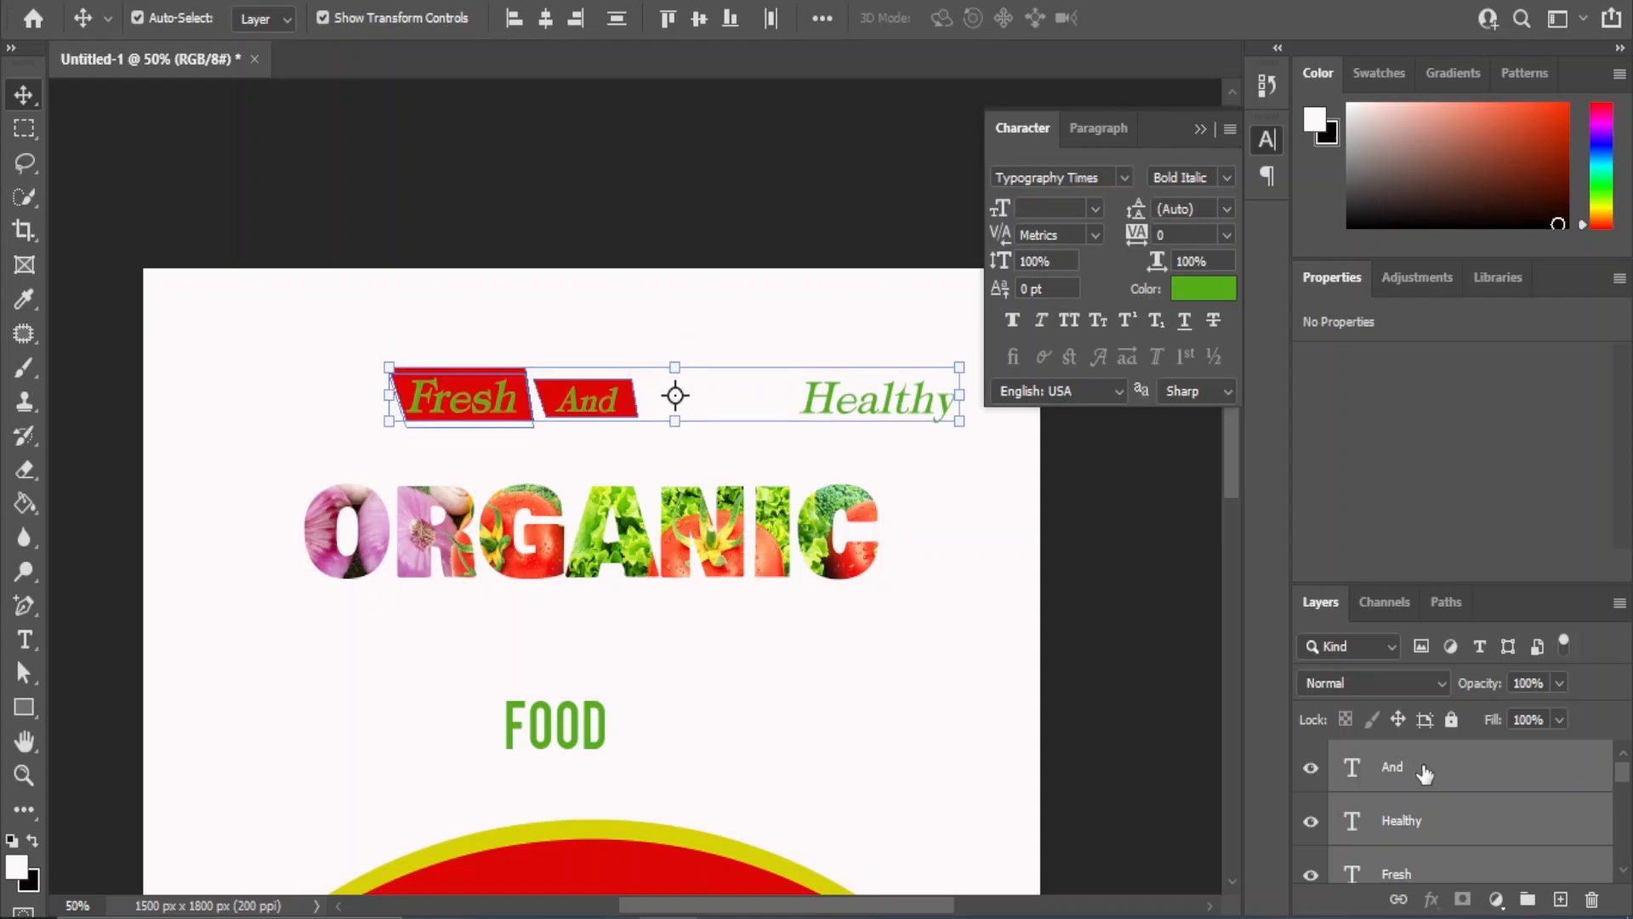
click(994, 760)
Place Healthy between And and ORGANIC, and put a widened copy of the red slanted shape behind it
mouse_move(826, 400)
mouse_down()
mouse_move(622, 351)
mouse_move(556, 359)
mouse_move(552, 448)
mouse_up()
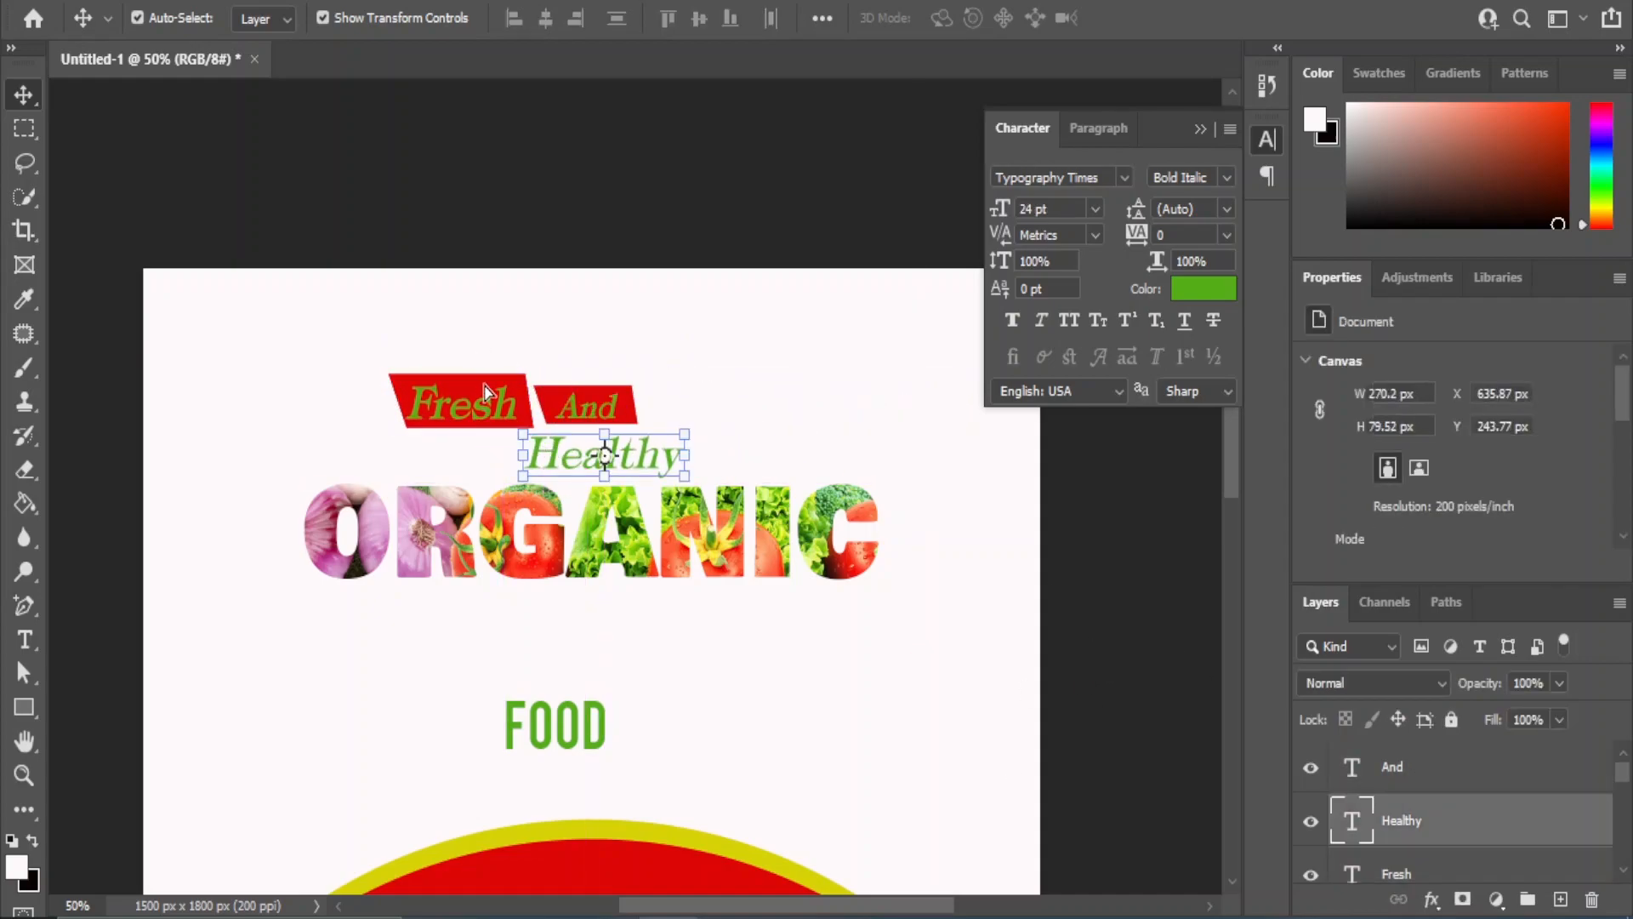
click(1403, 872)
scroll(1412, 817, down, 2)
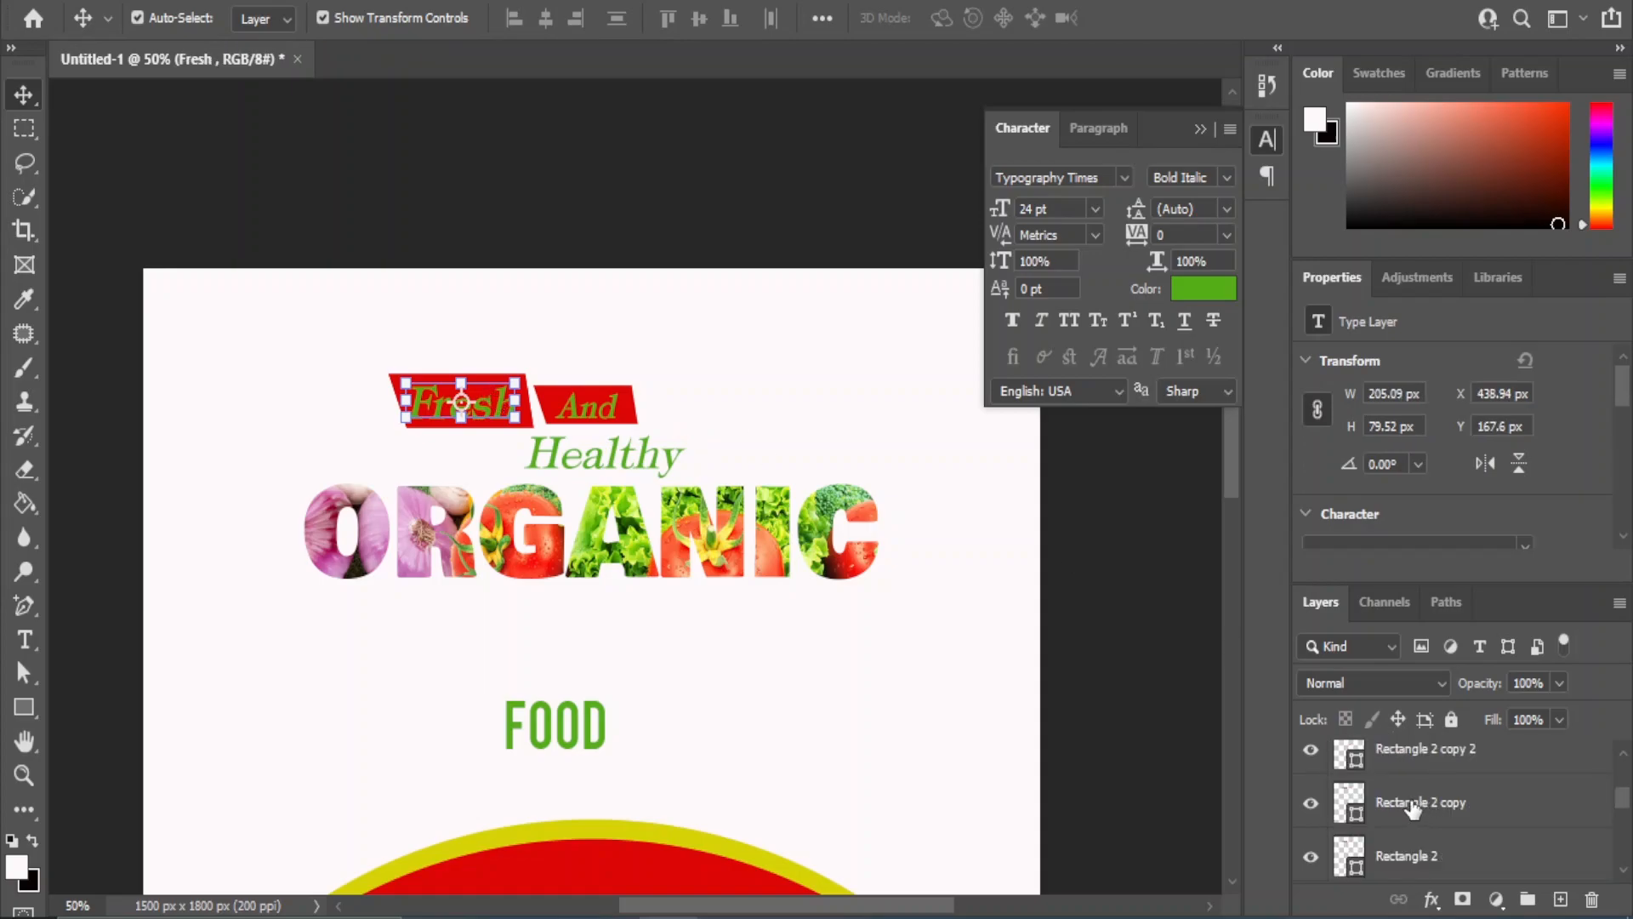
click(1403, 757)
drag(1389, 823, 1560, 899)
mouse_move(513, 393)
mouse_down()
mouse_move(608, 419)
mouse_move(628, 447)
mouse_move(713, 454)
mouse_up()
key(ctrl+t)
mouse_move(1460, 814)
mouse_down()
mouse_move(1416, 723)
mouse_move(1416, 864)
mouse_up()
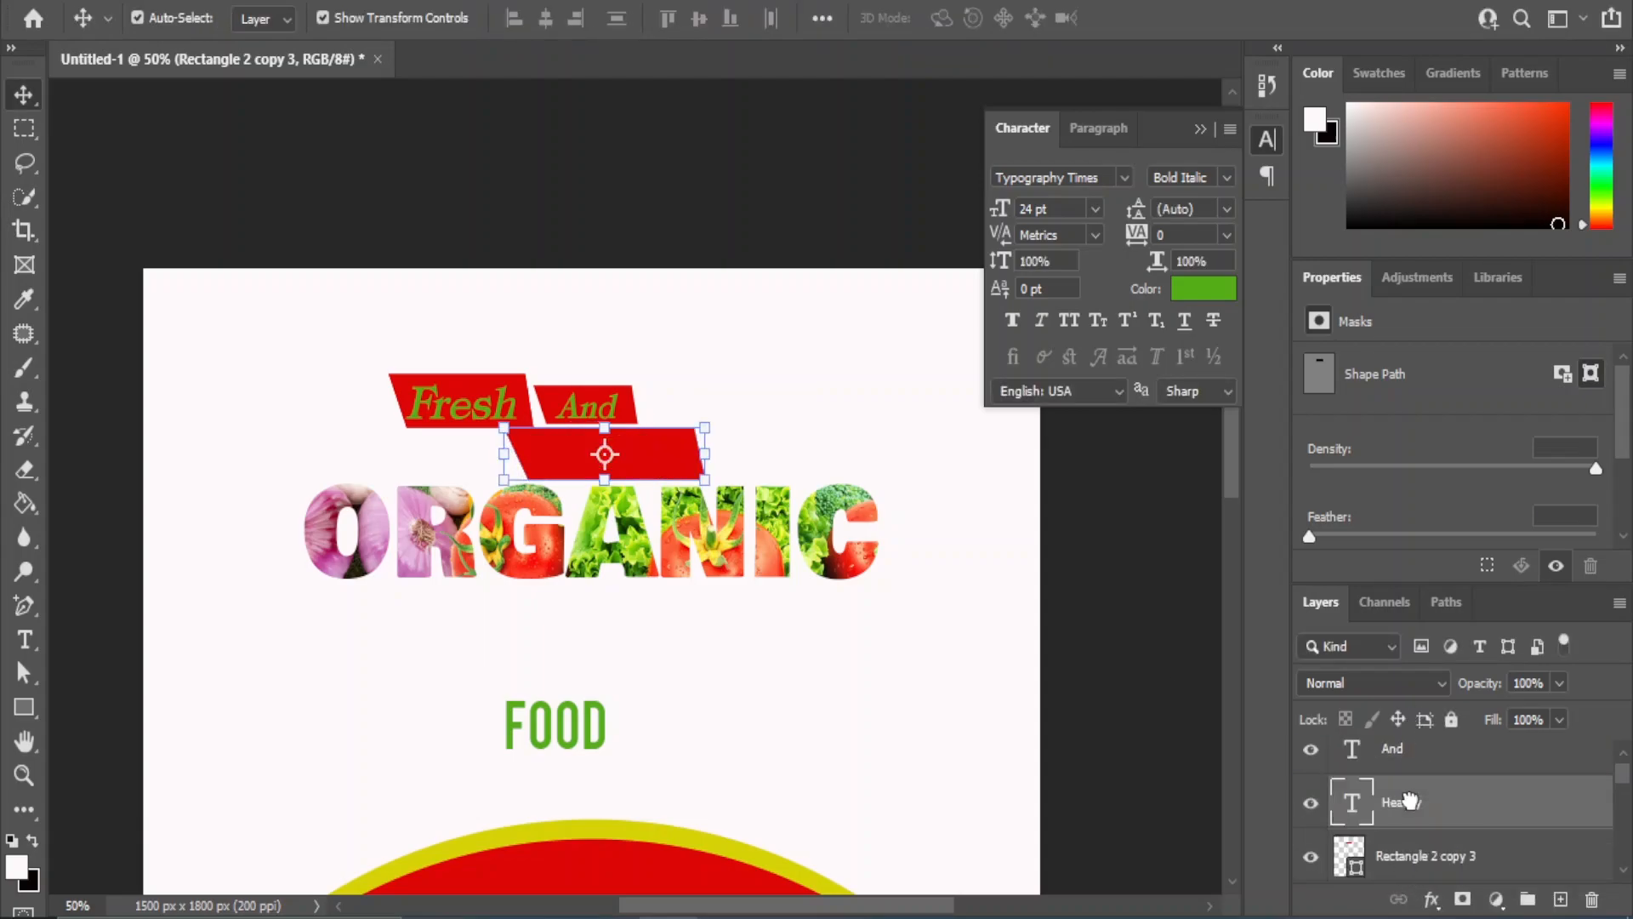
Align the Healthy text with its red shape by their centers and nudge both up toward Fresh And
shift+click(1416, 863)
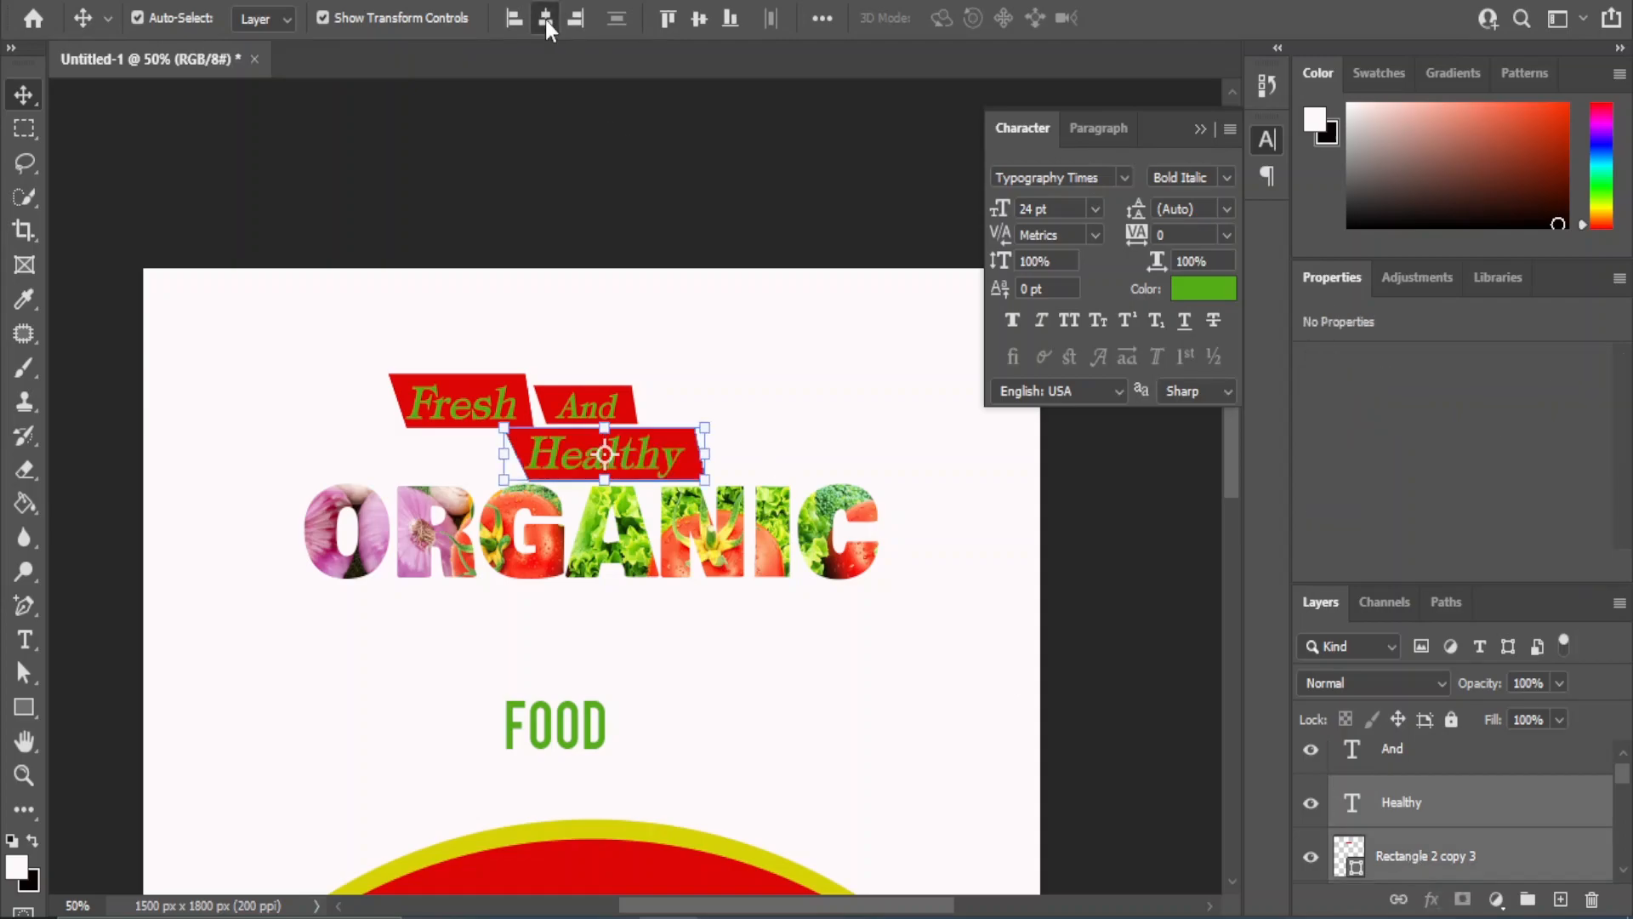
click(699, 19)
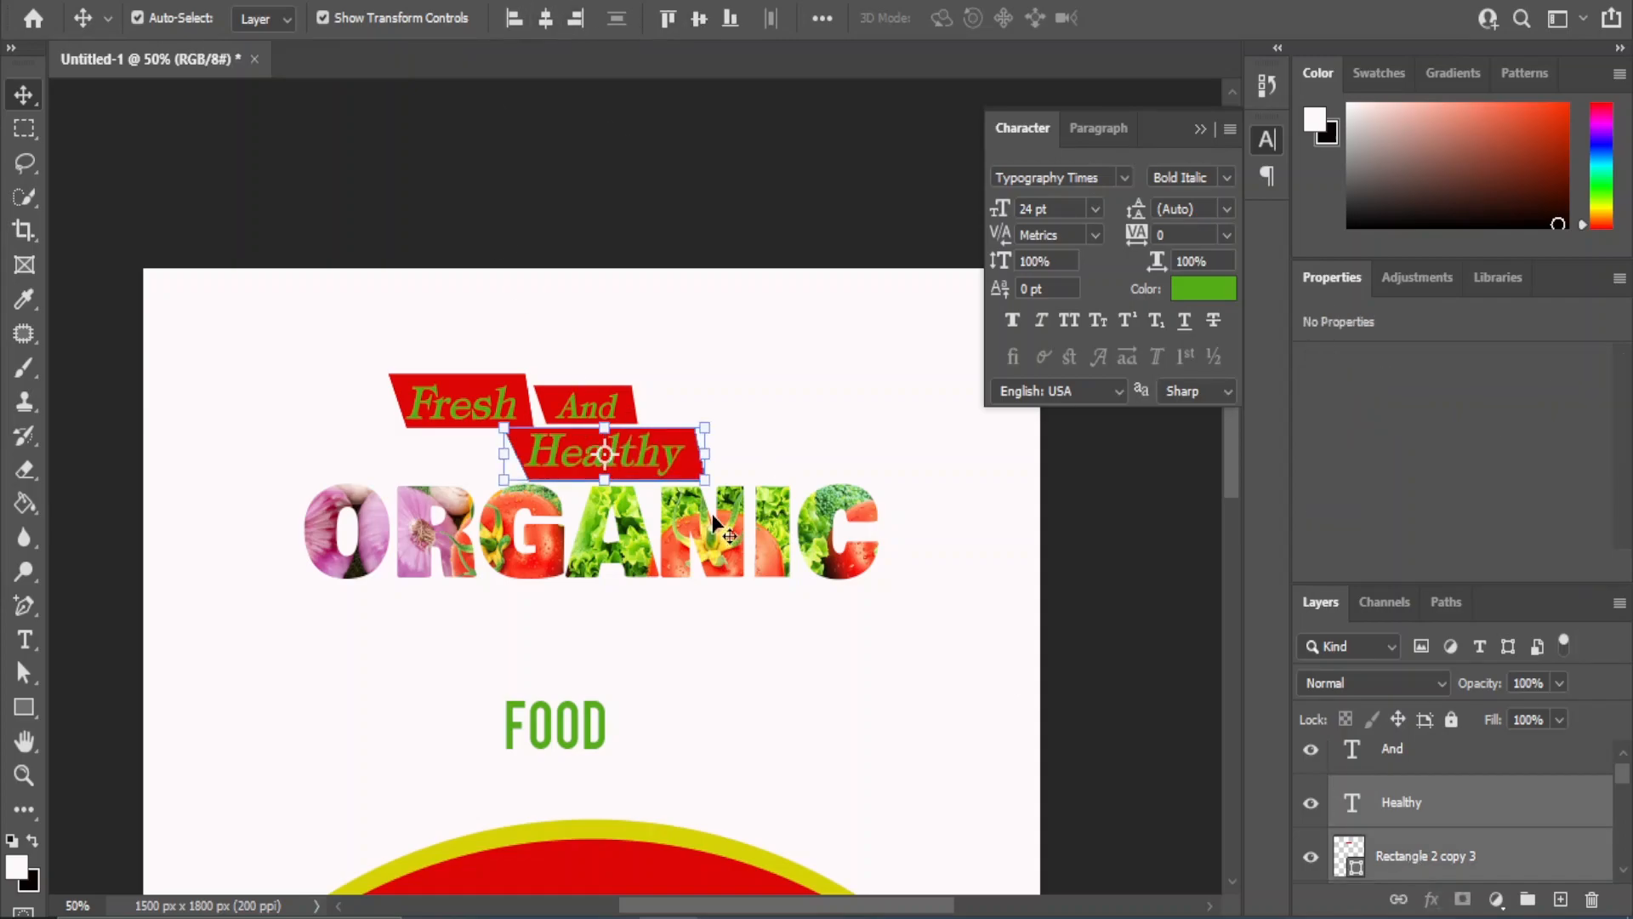
key(shift+Up)
Select the Fresh and And texts with their red shapes and nudge them up, away from Healthy
click(1389, 748)
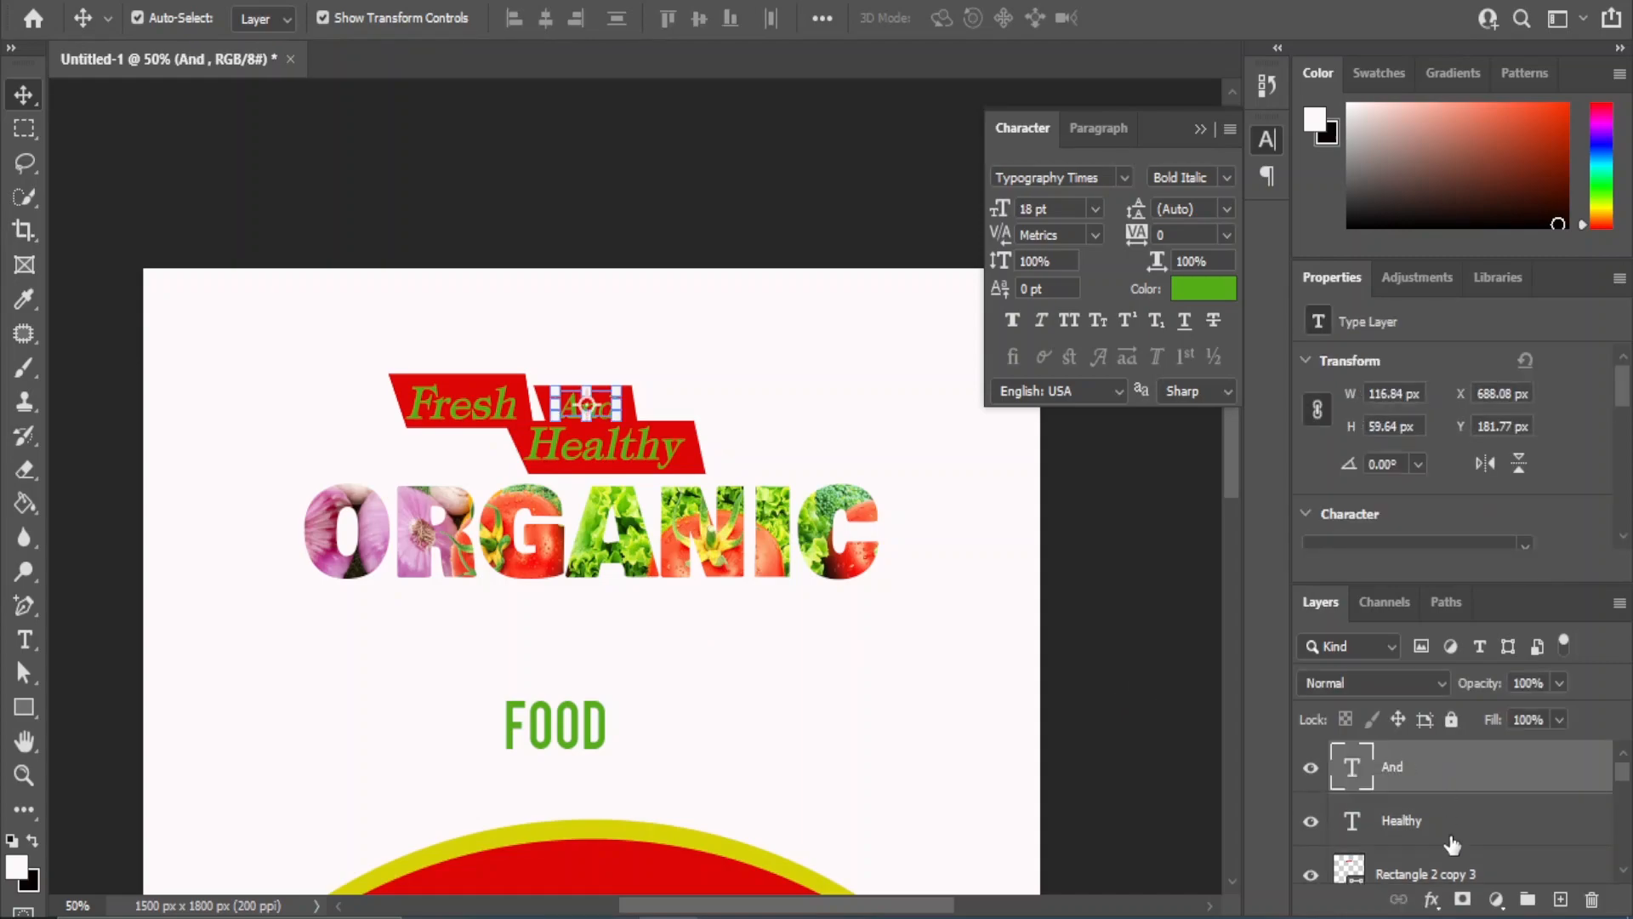
scroll(1464, 823, down, 1)
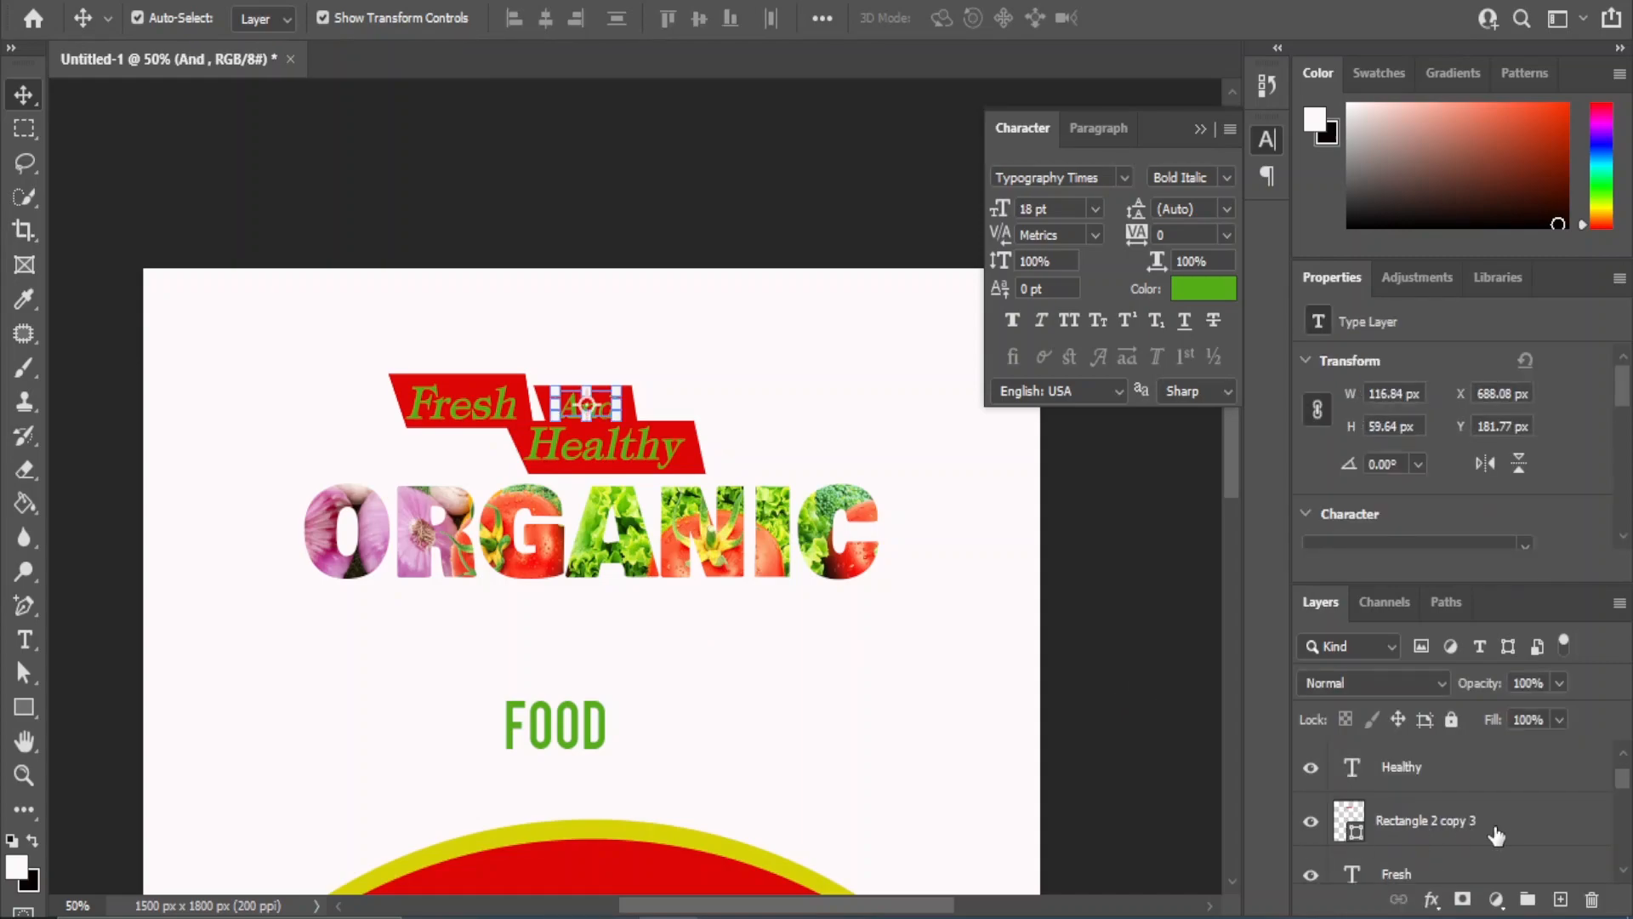
scroll(1432, 832, down, 1)
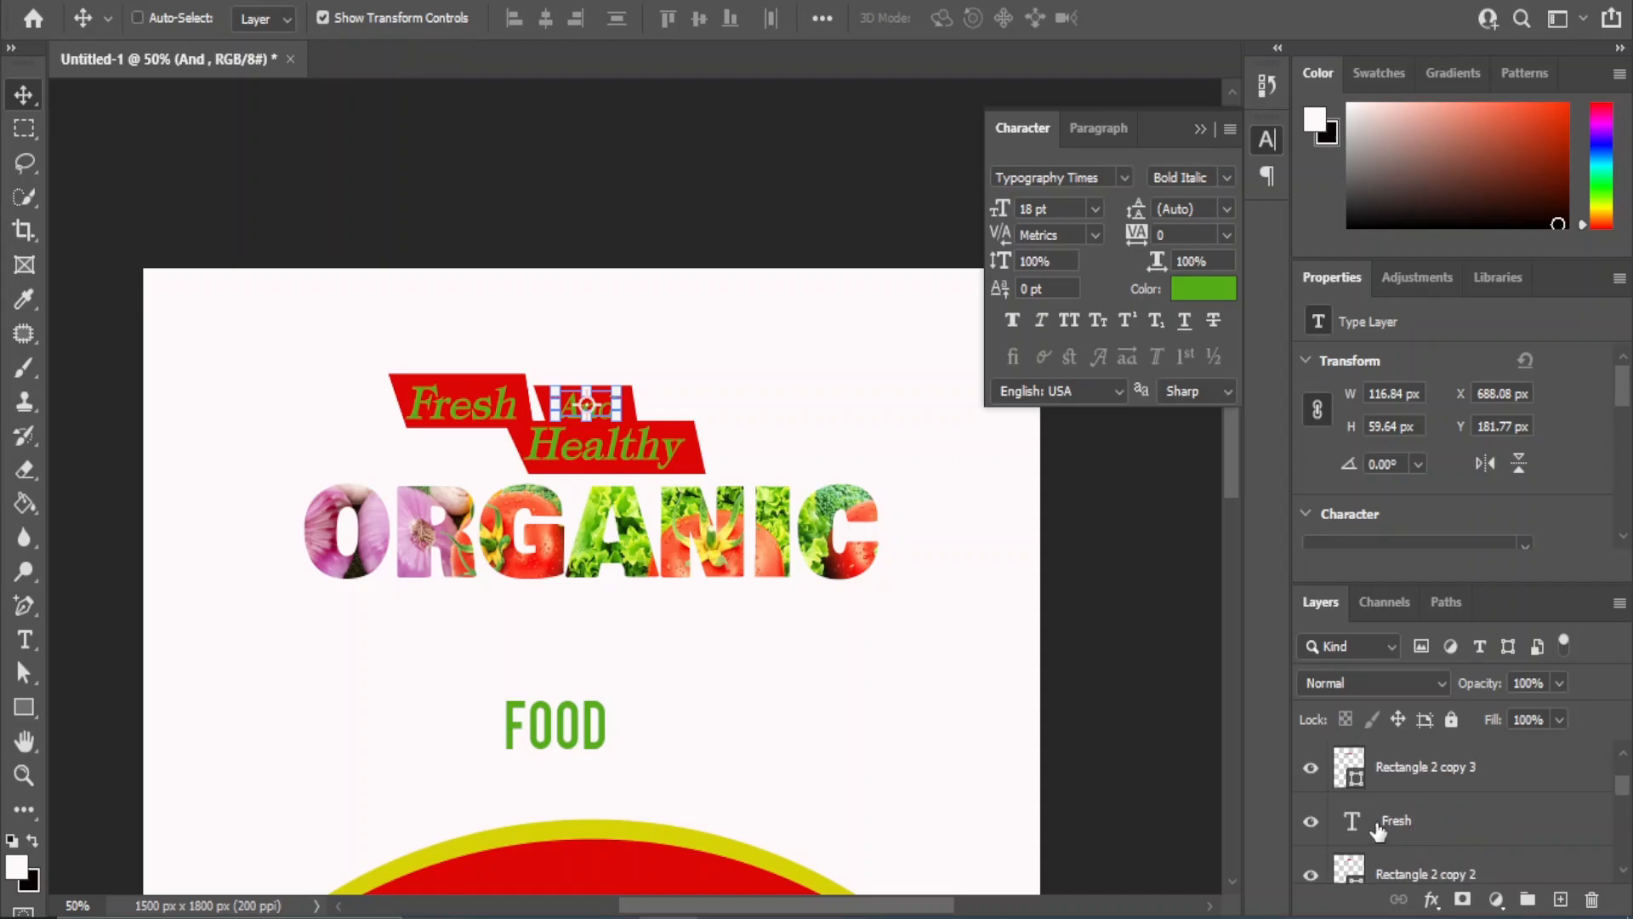
ctrl+click(1379, 827)
scroll(1384, 859, down, 1)
shift+click(1384, 876)
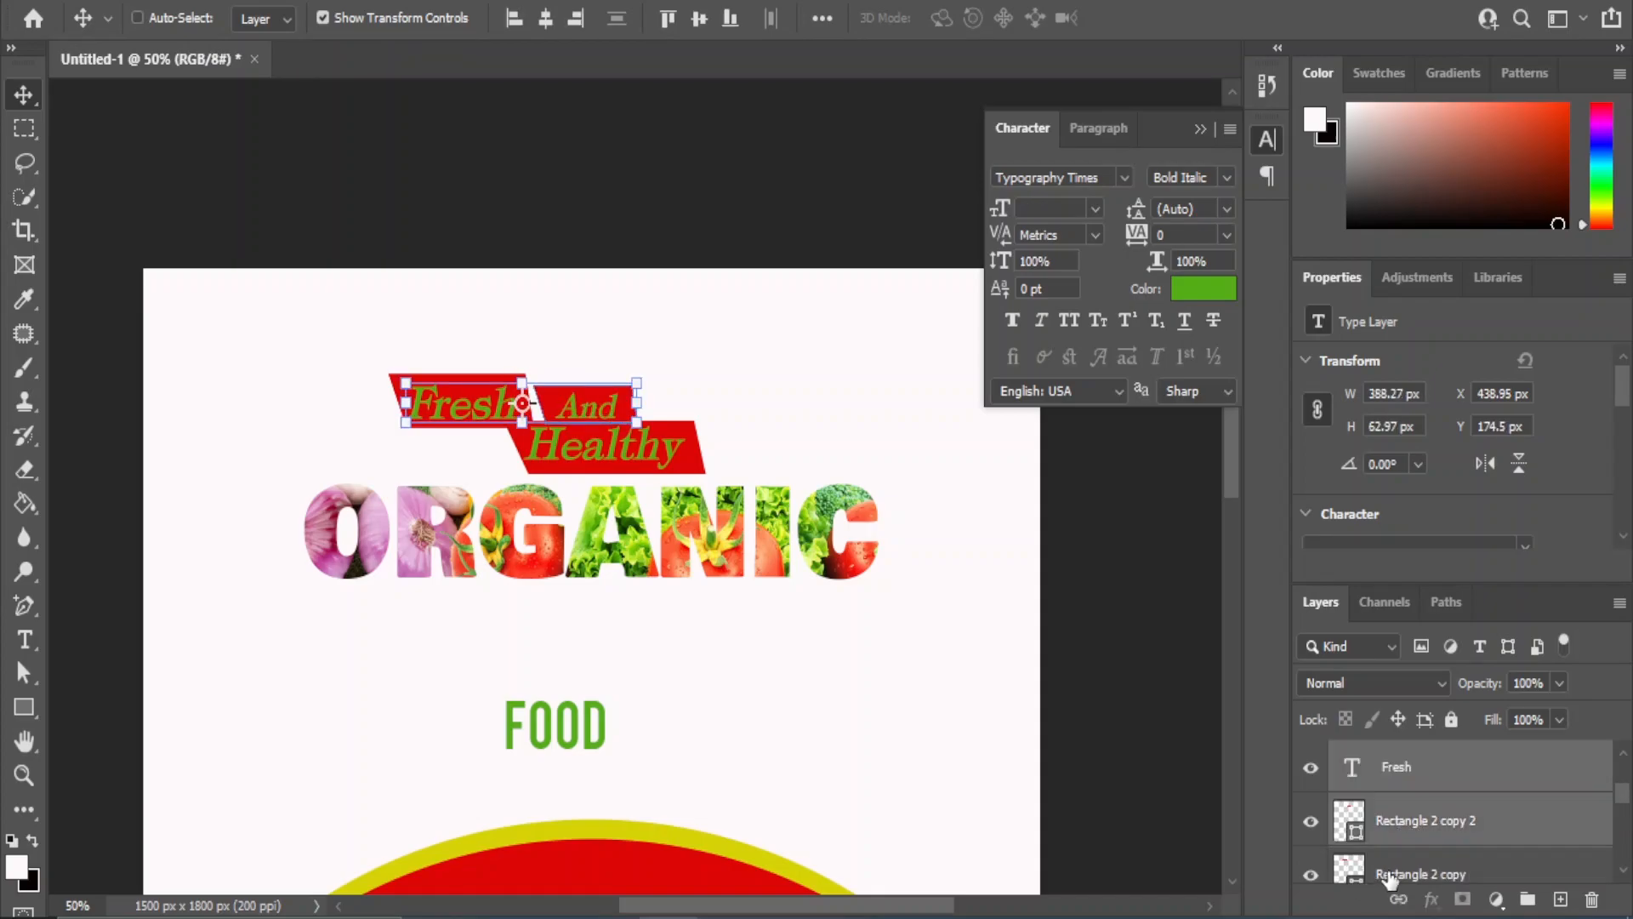
scroll(1438, 860, down, 1)
ctrl+click(1430, 832)
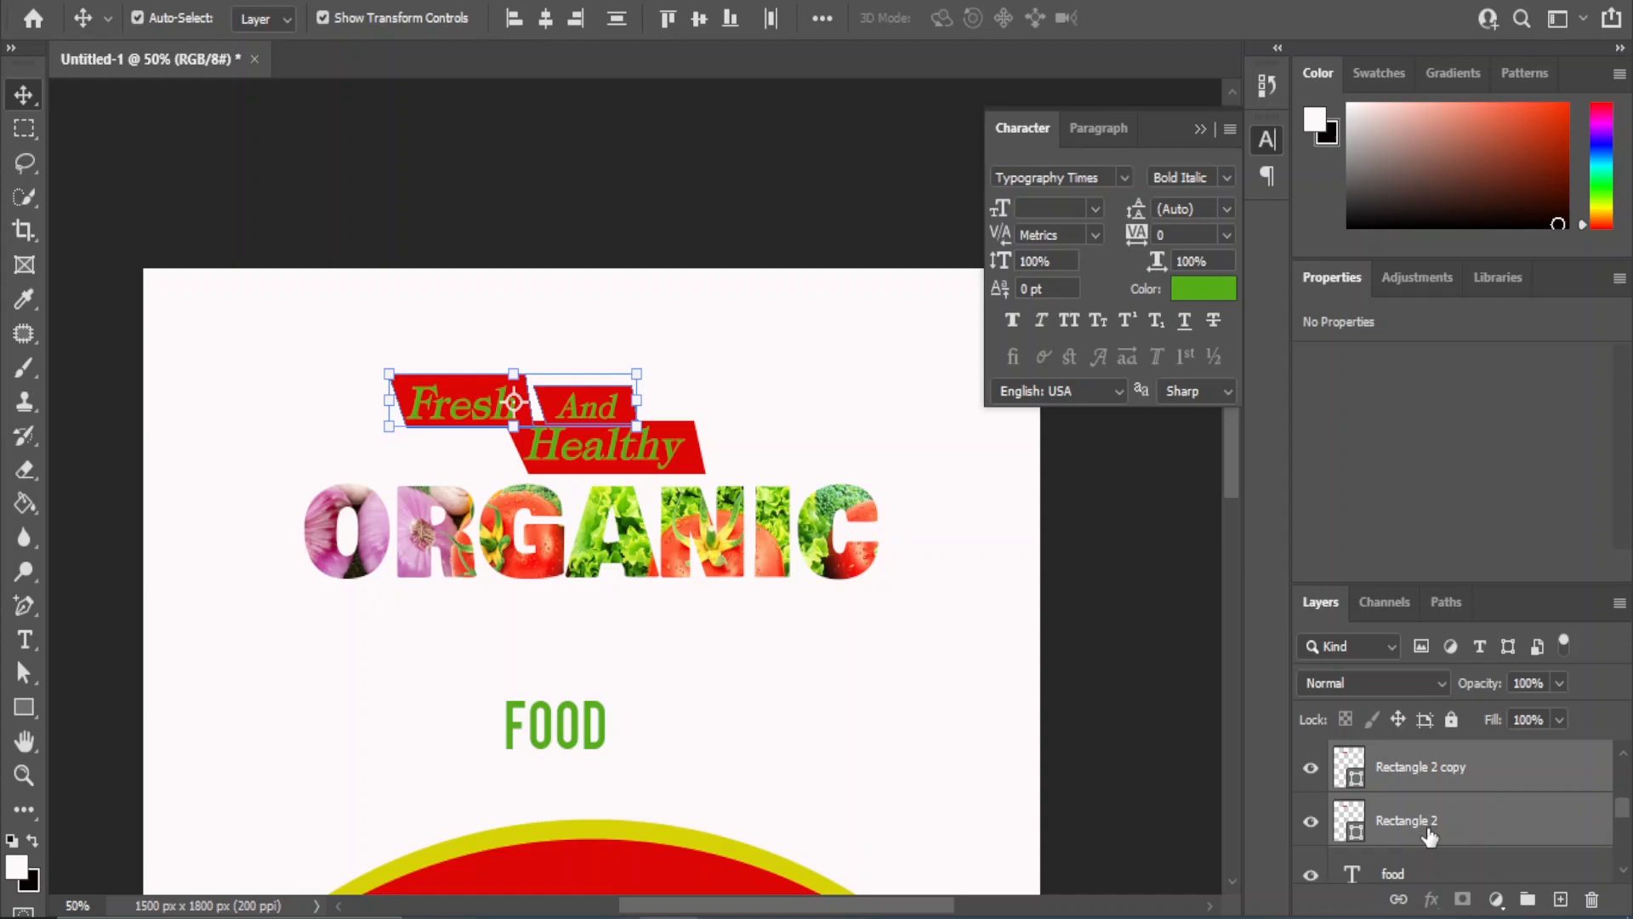
key(shift+Up)
key(shift+Up)
key(shift+Up)
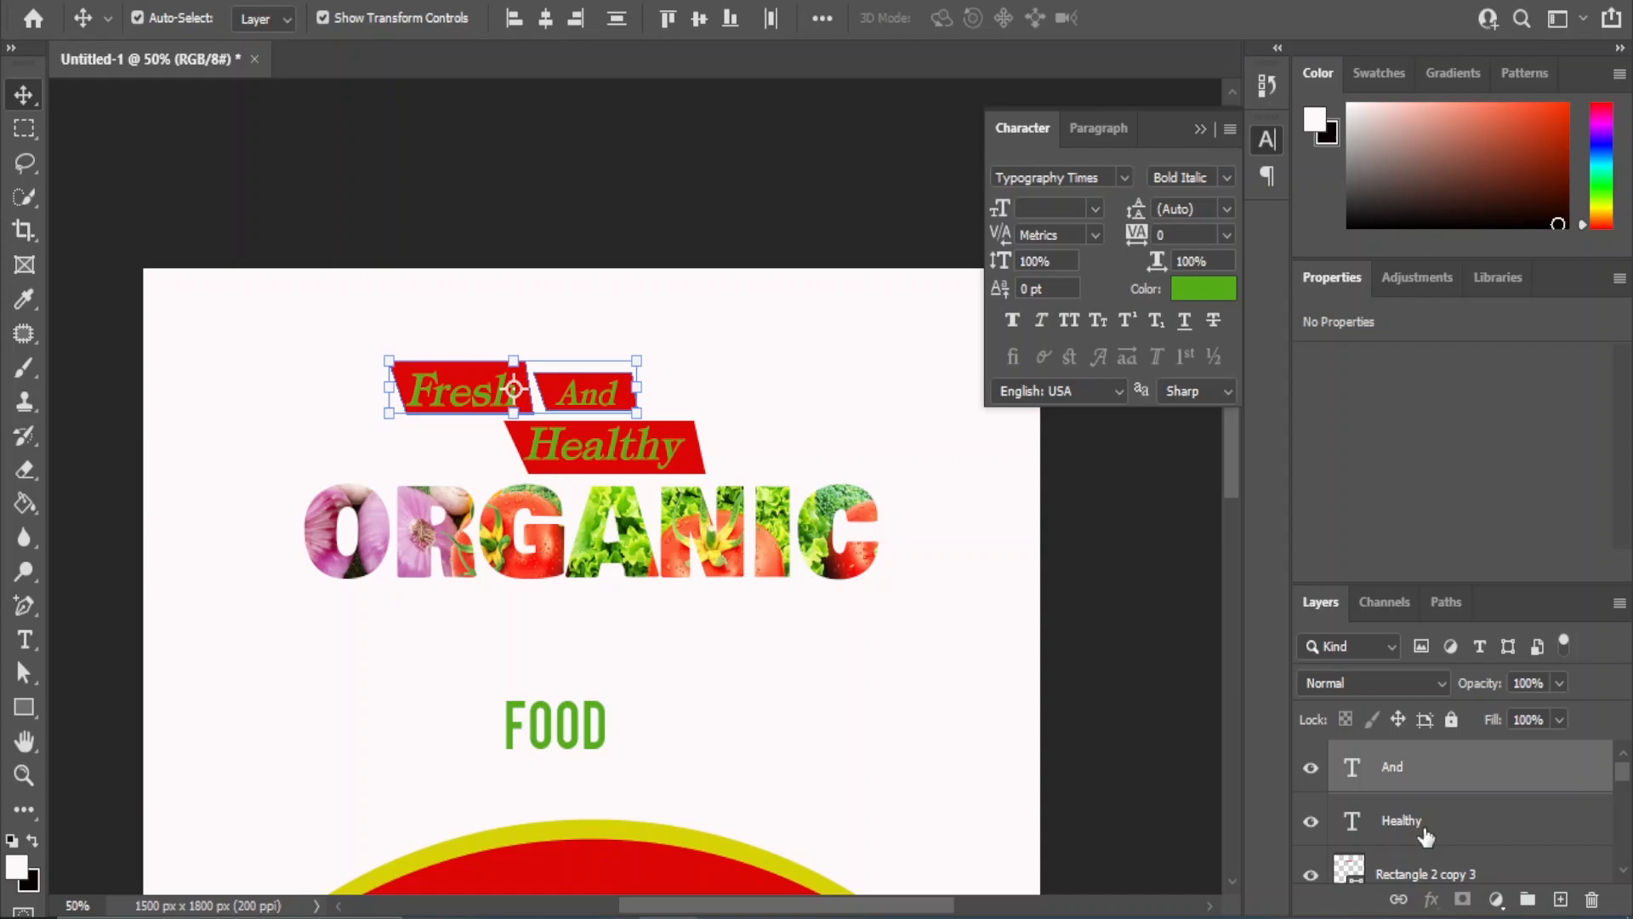
Nudge the Fresh and And texts with their shapes right and slightly down, resting just above the Healthy shape
key(shift+Right)
key(shift+Right)
key(shift+Right)
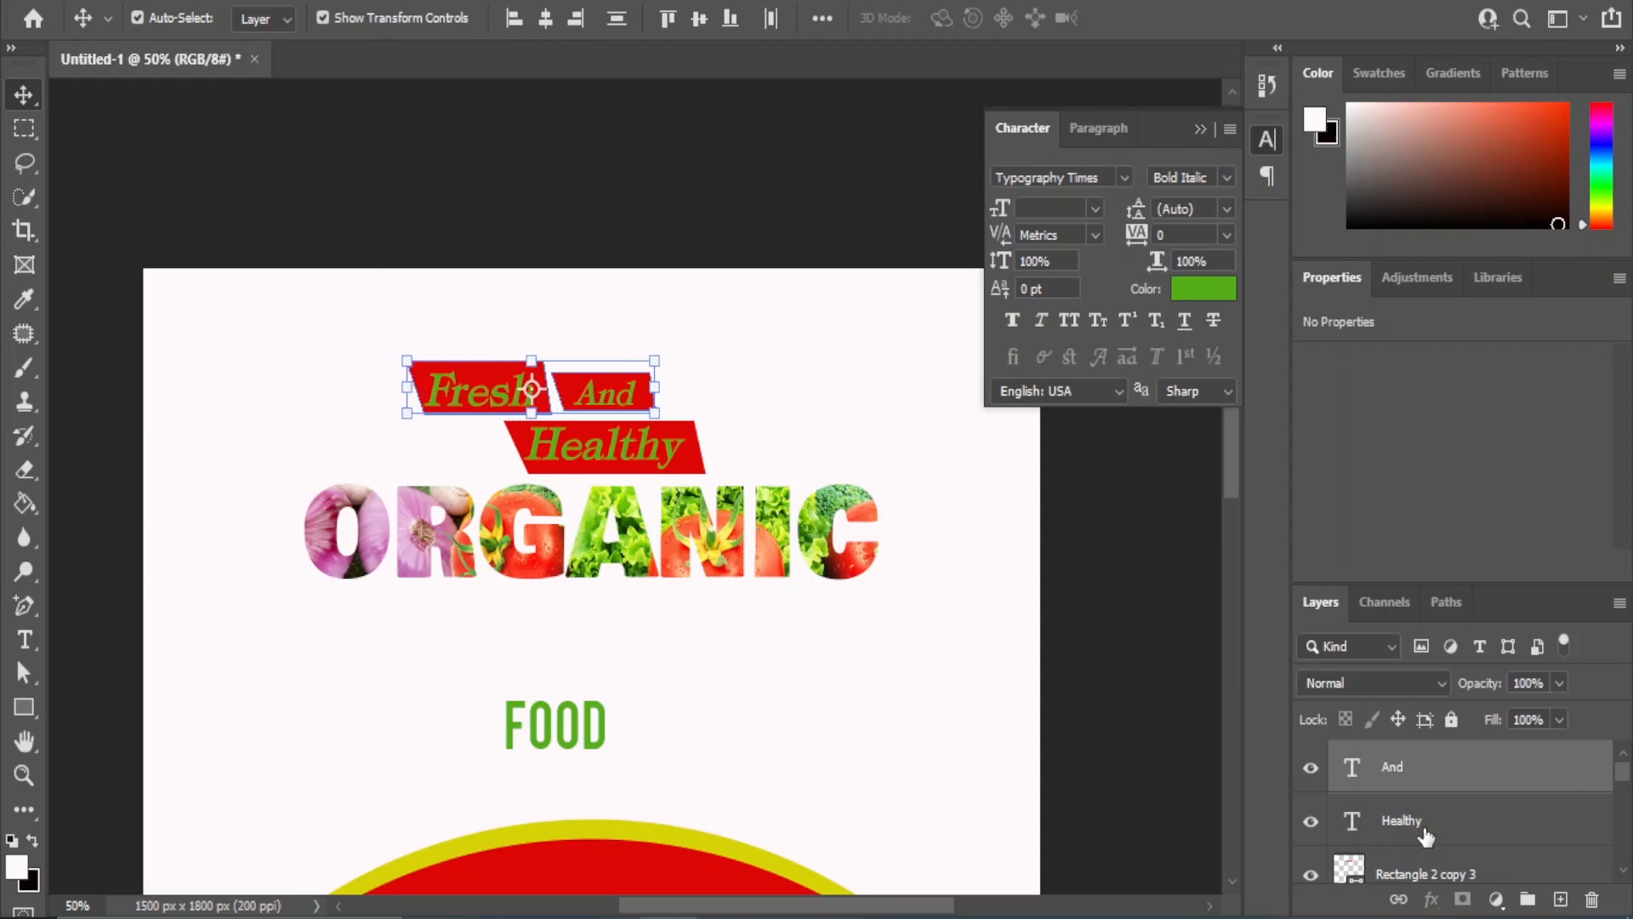
key(shift+Down)
key(Down)
key(Down)
key(Down)
key(Down)
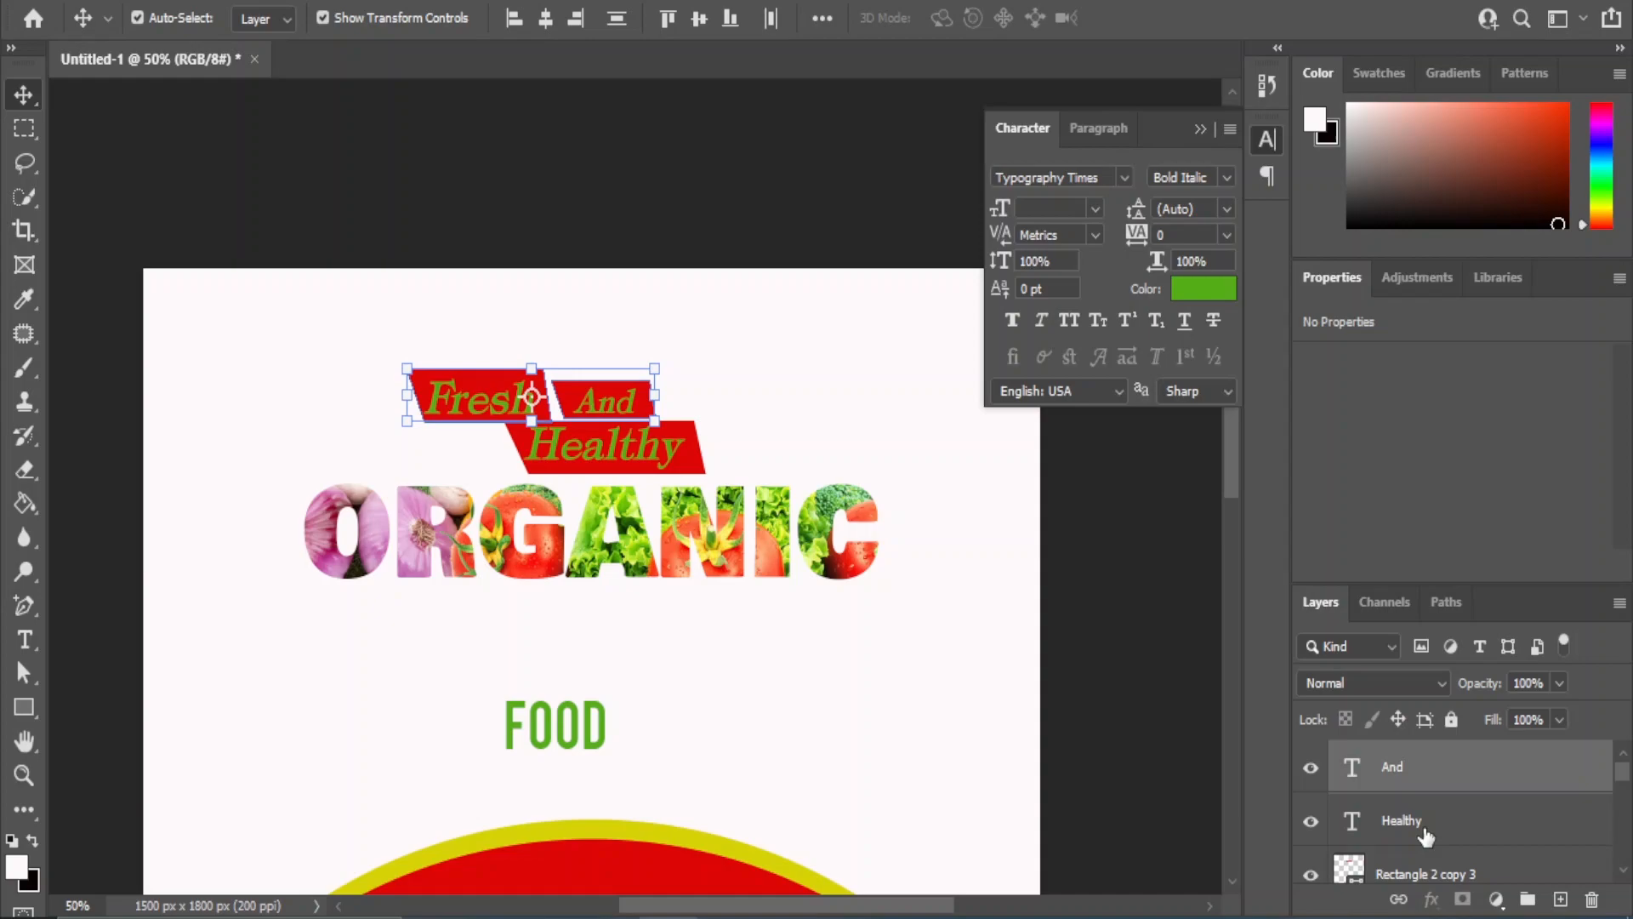
Recolour the And text in the heading to white
click(1138, 632)
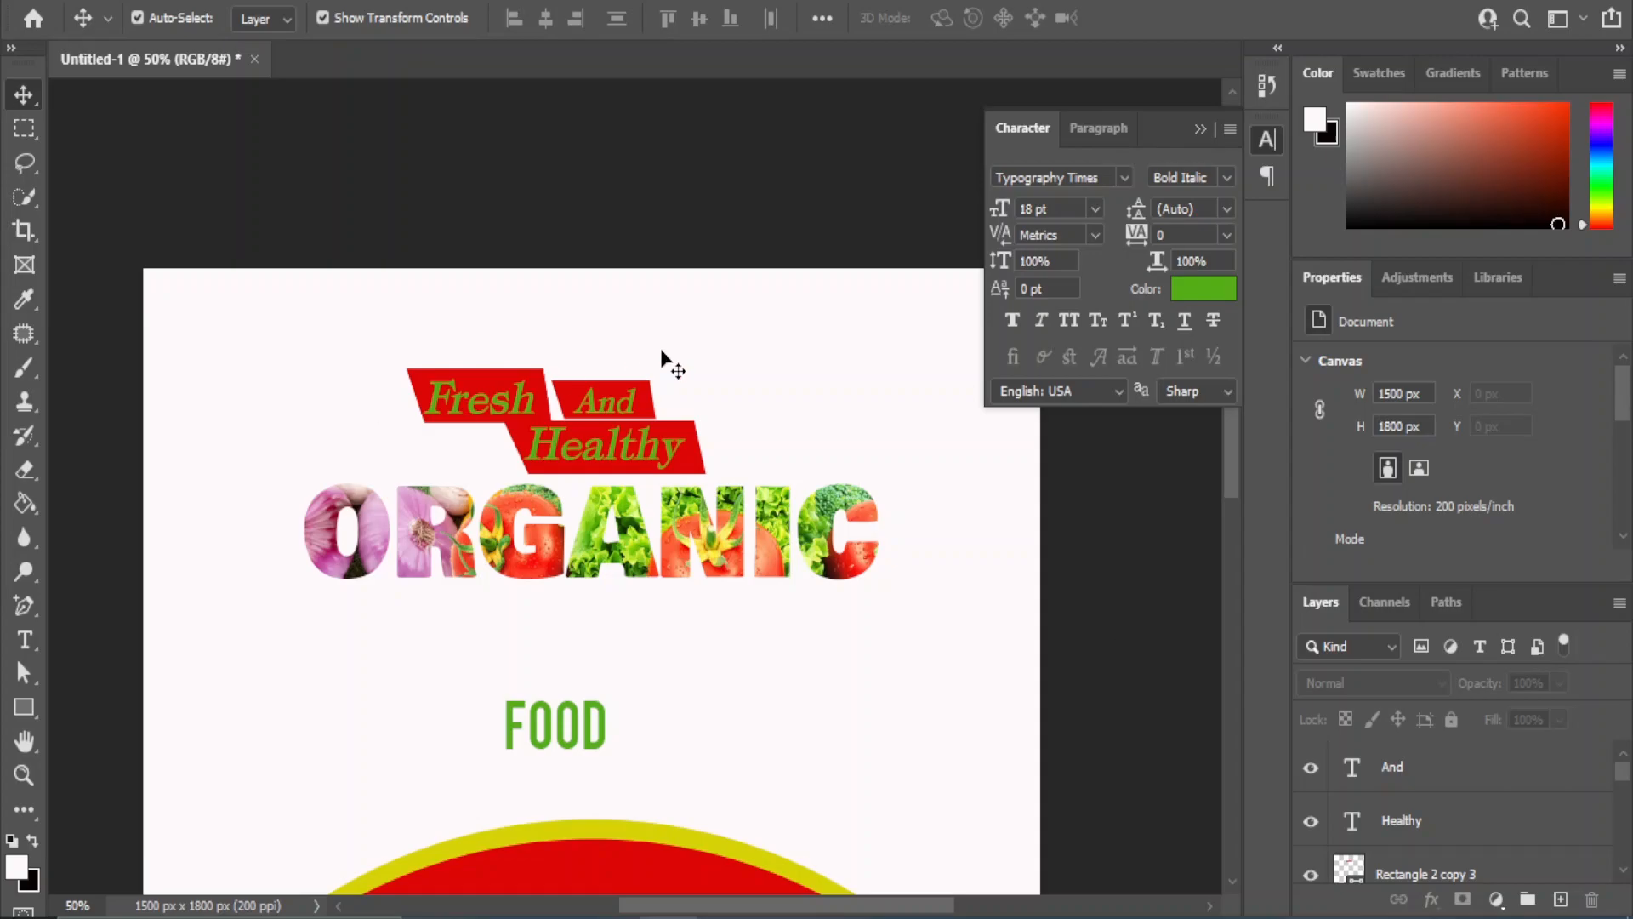
click(593, 411)
click(1204, 288)
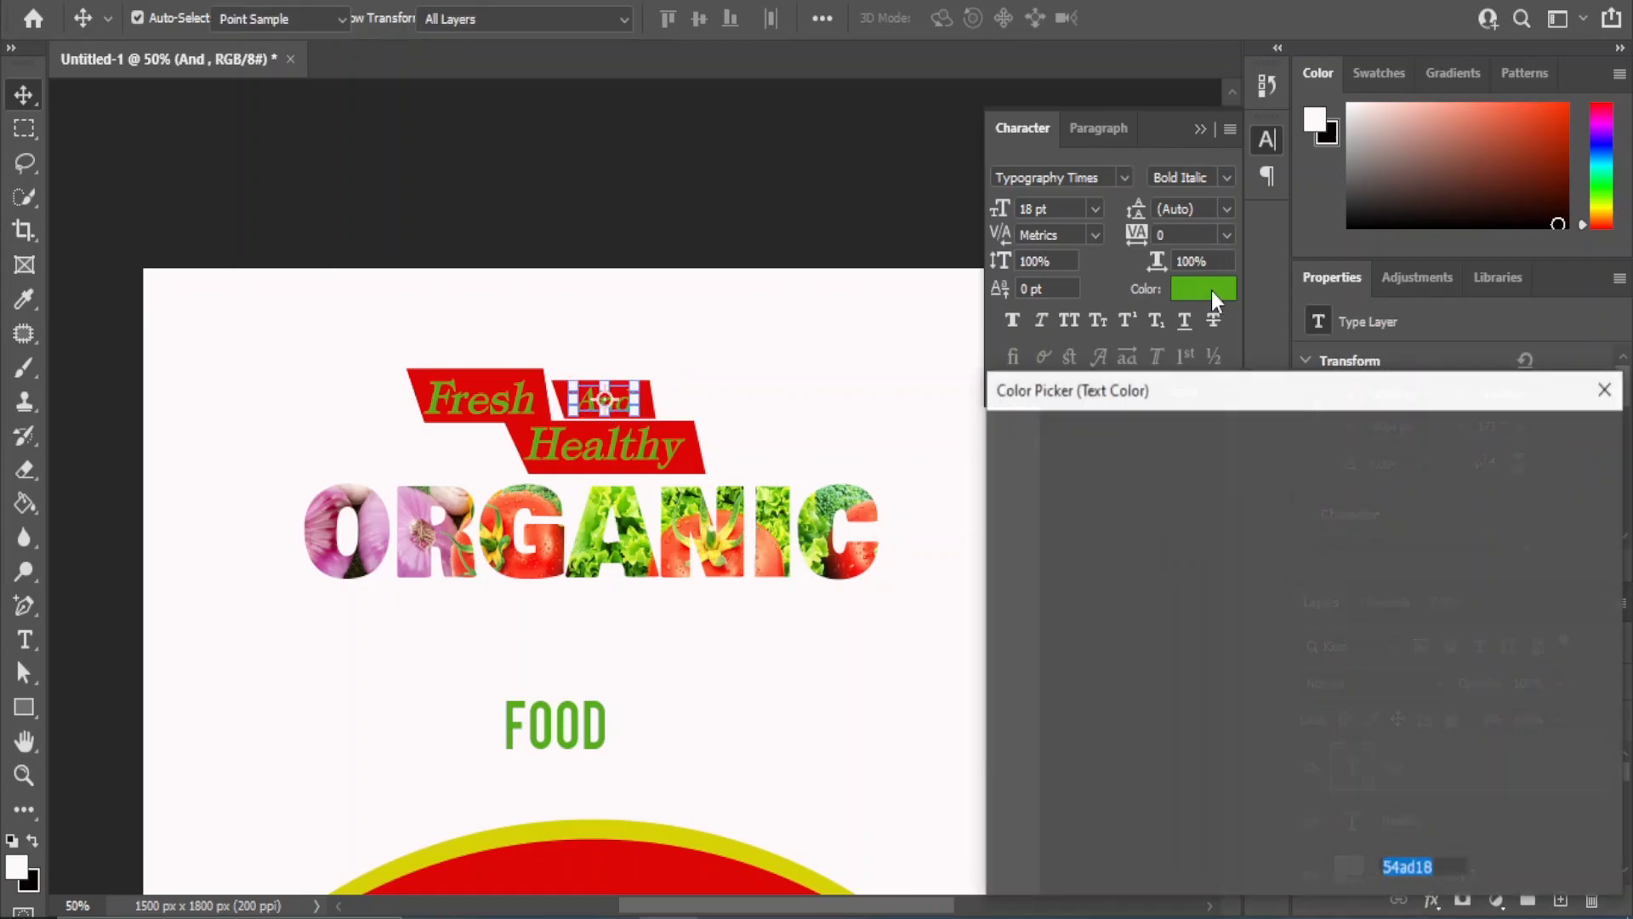
click(1002, 453)
click(1545, 442)
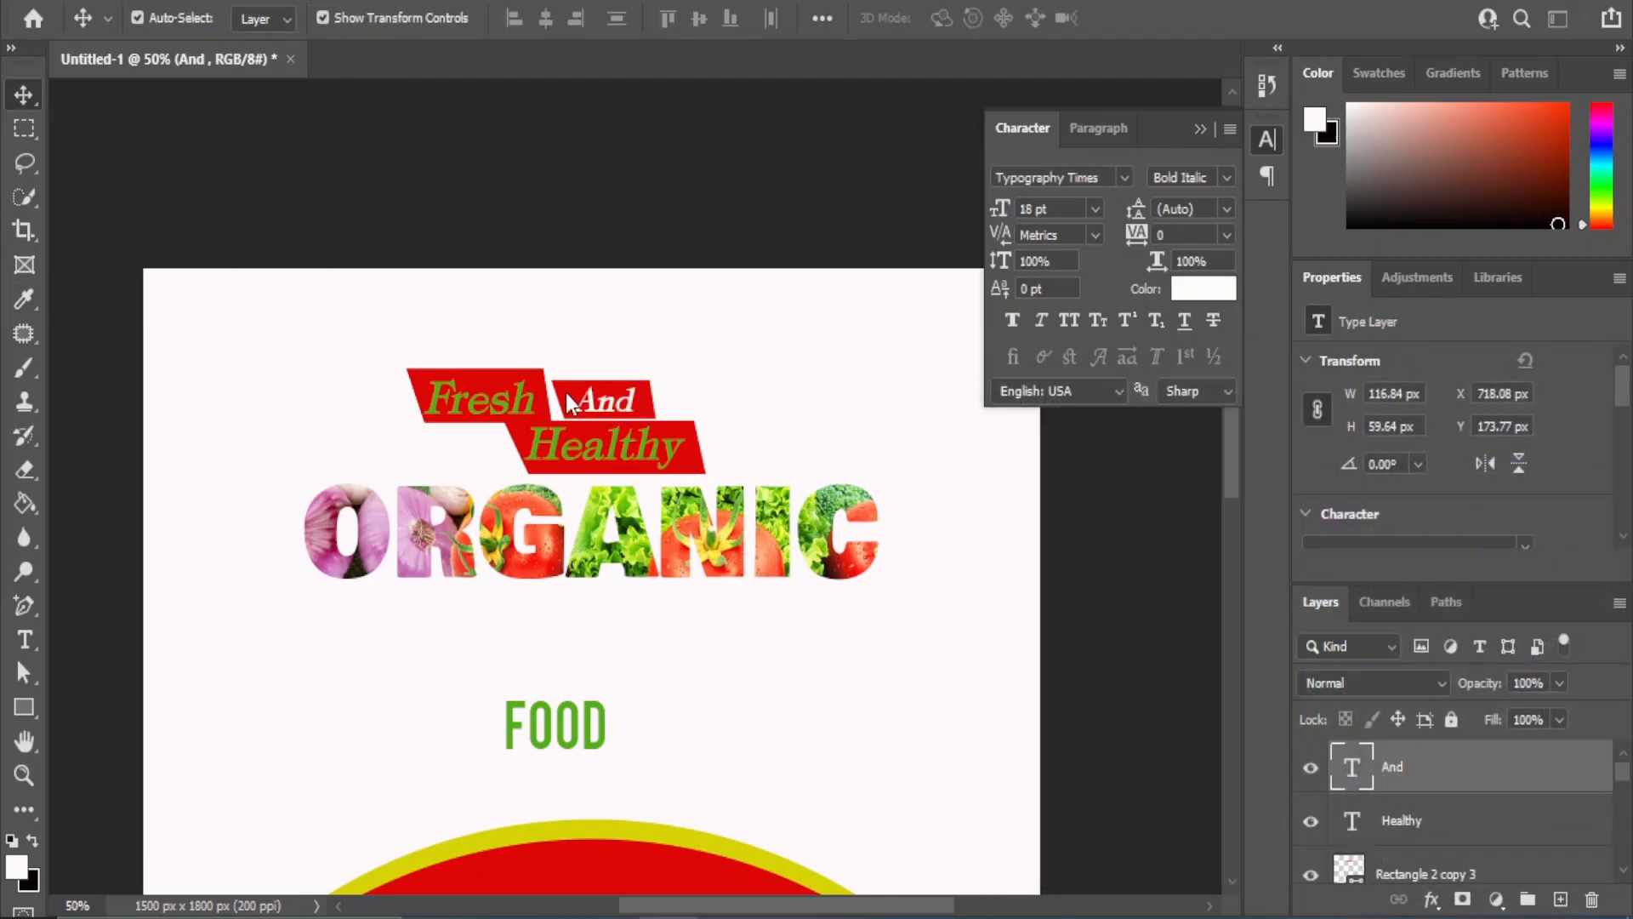
key(ctrl+t)
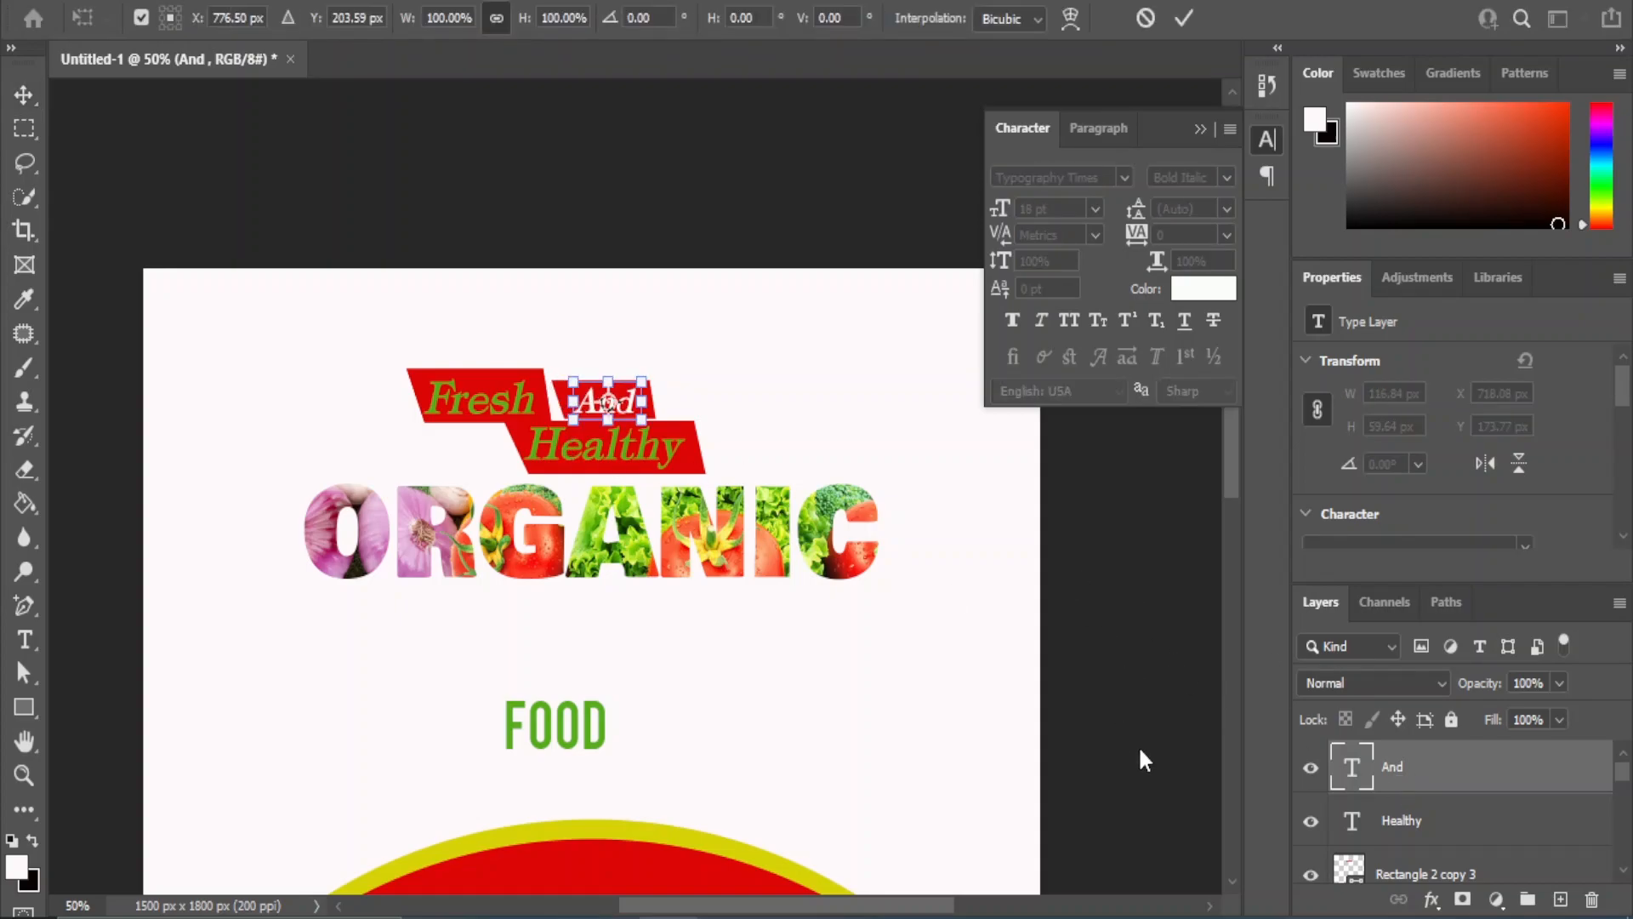
key(Return)
click(1016, 596)
Fill the slanted shape behind And with the green sampled from the FOOD text
click(641, 407)
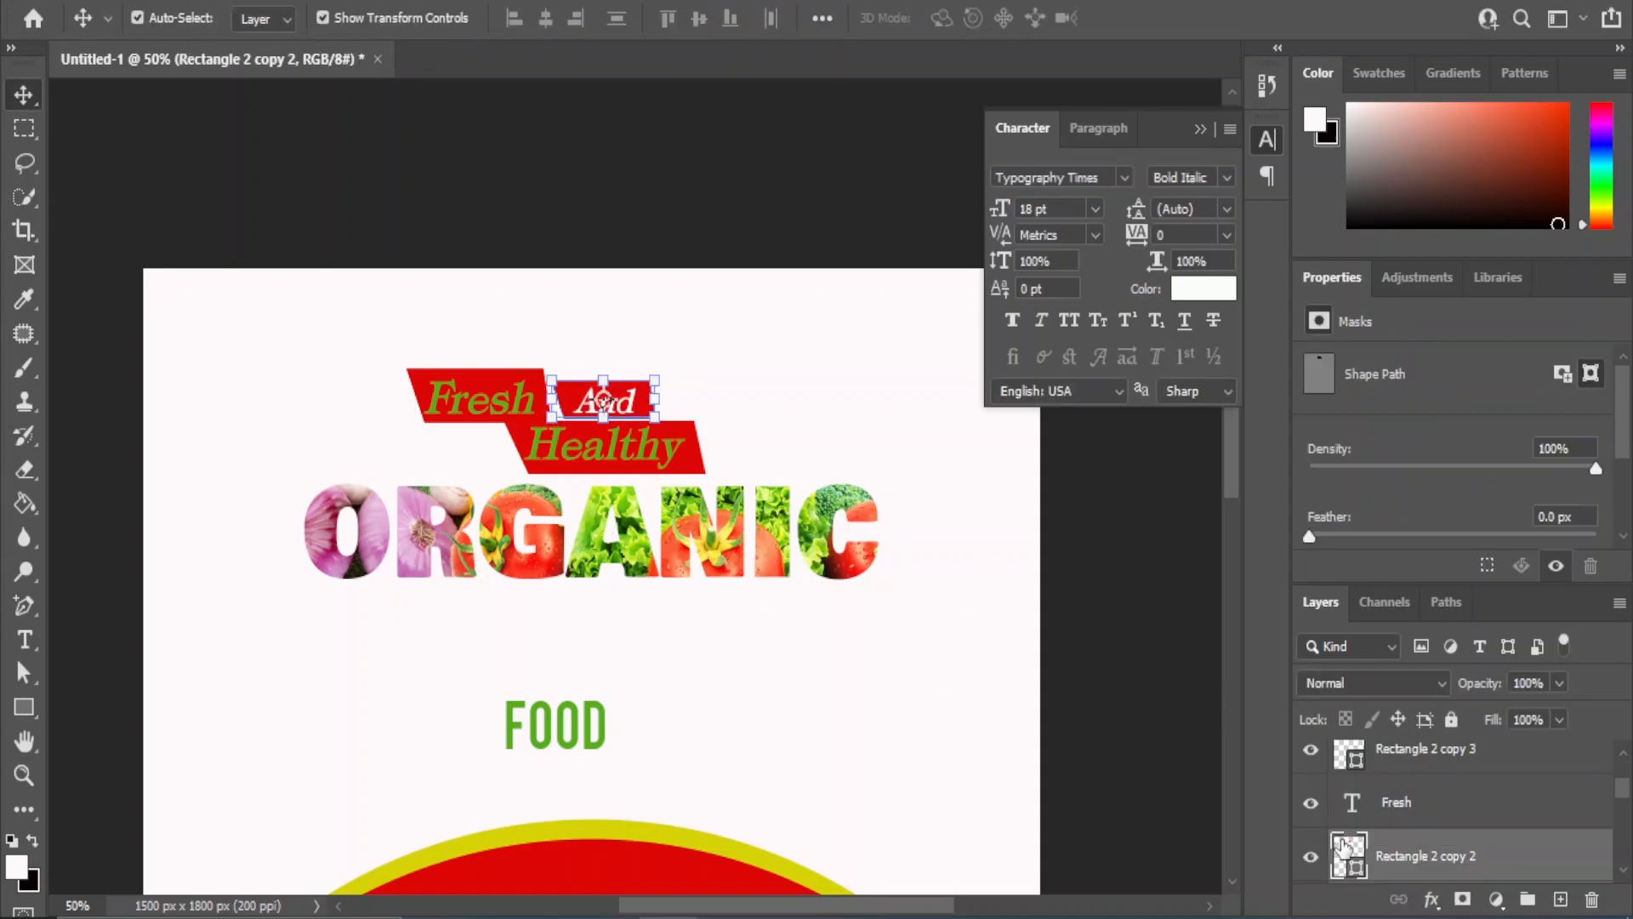
double_click(1345, 841)
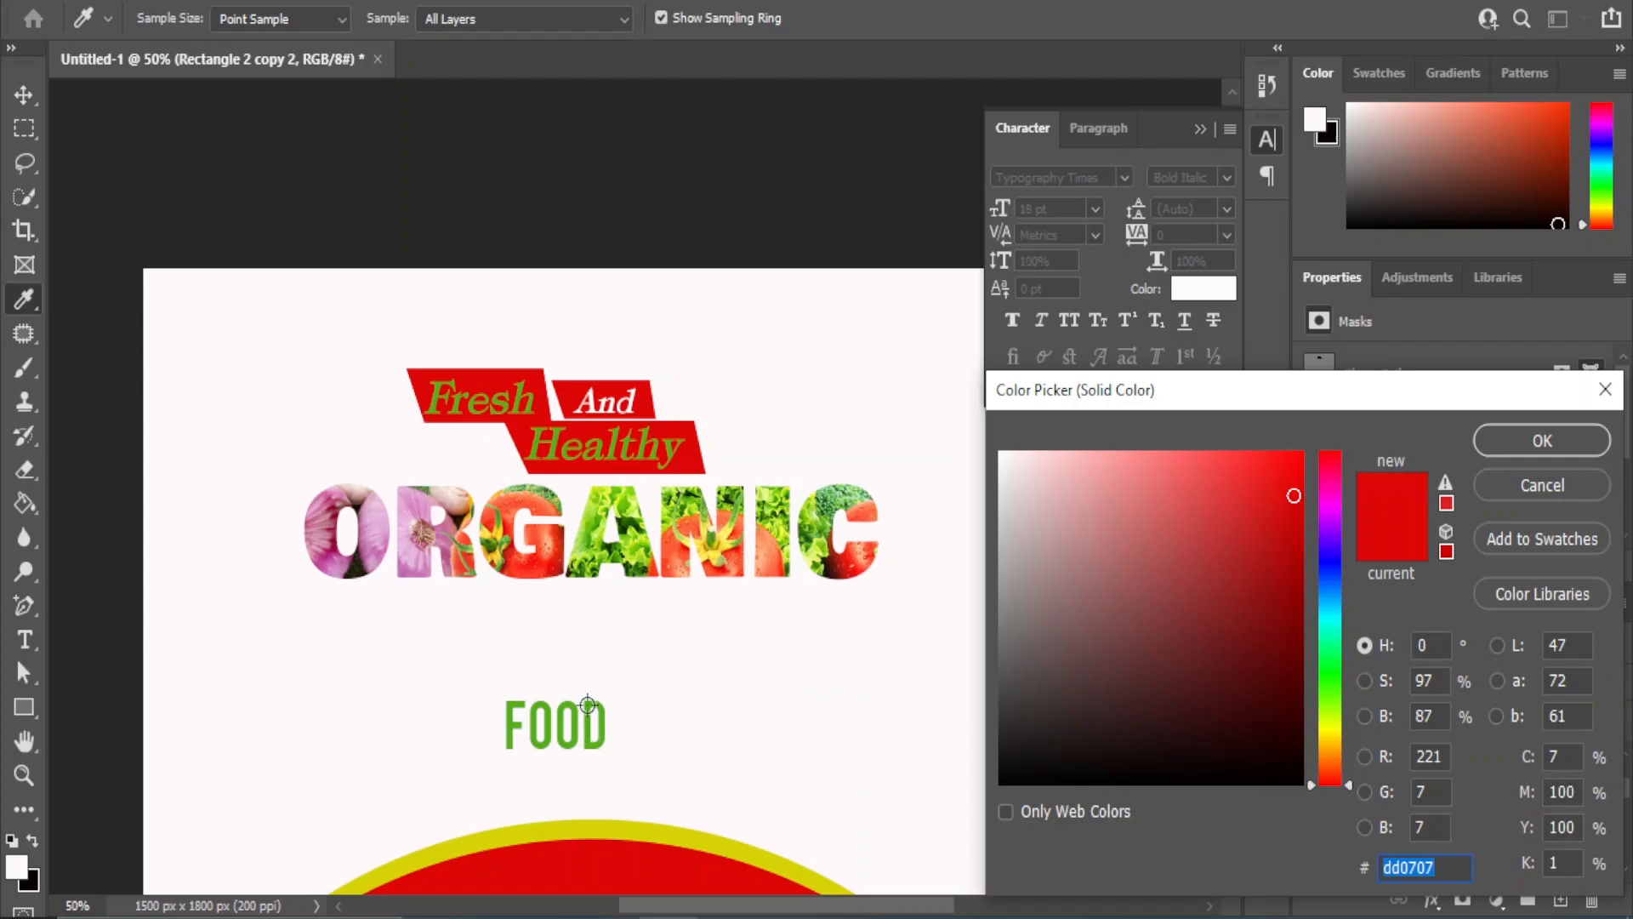
click(587, 704)
click(1520, 447)
click(1127, 612)
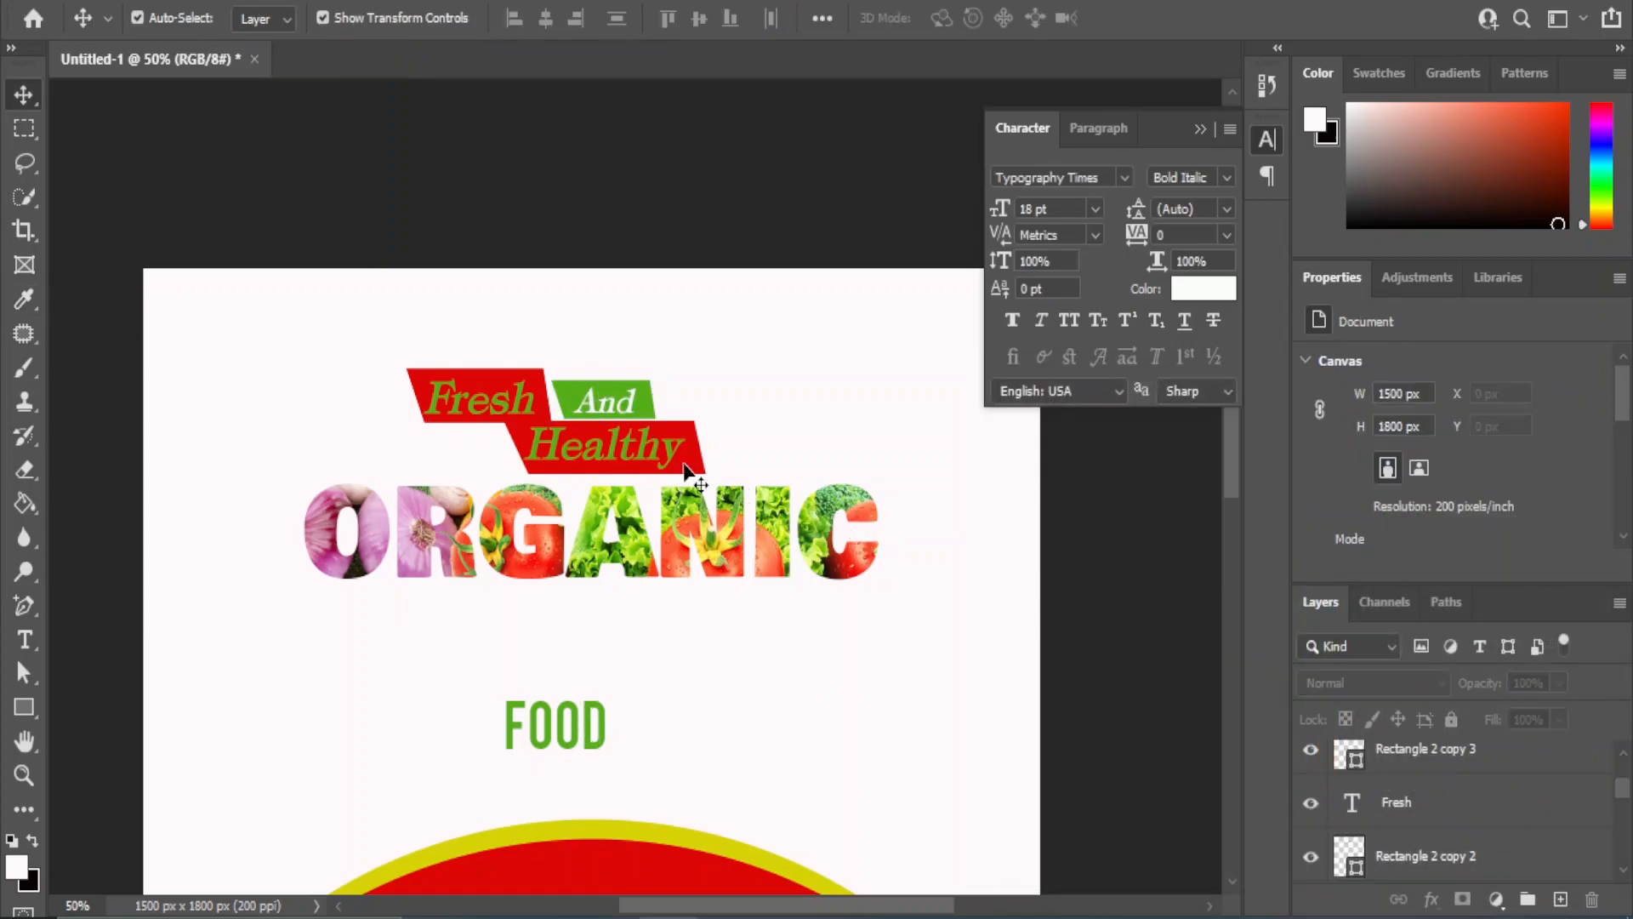
Recolour the Healthy and Fresh texts in the heading to white
click(690, 472)
click(1201, 291)
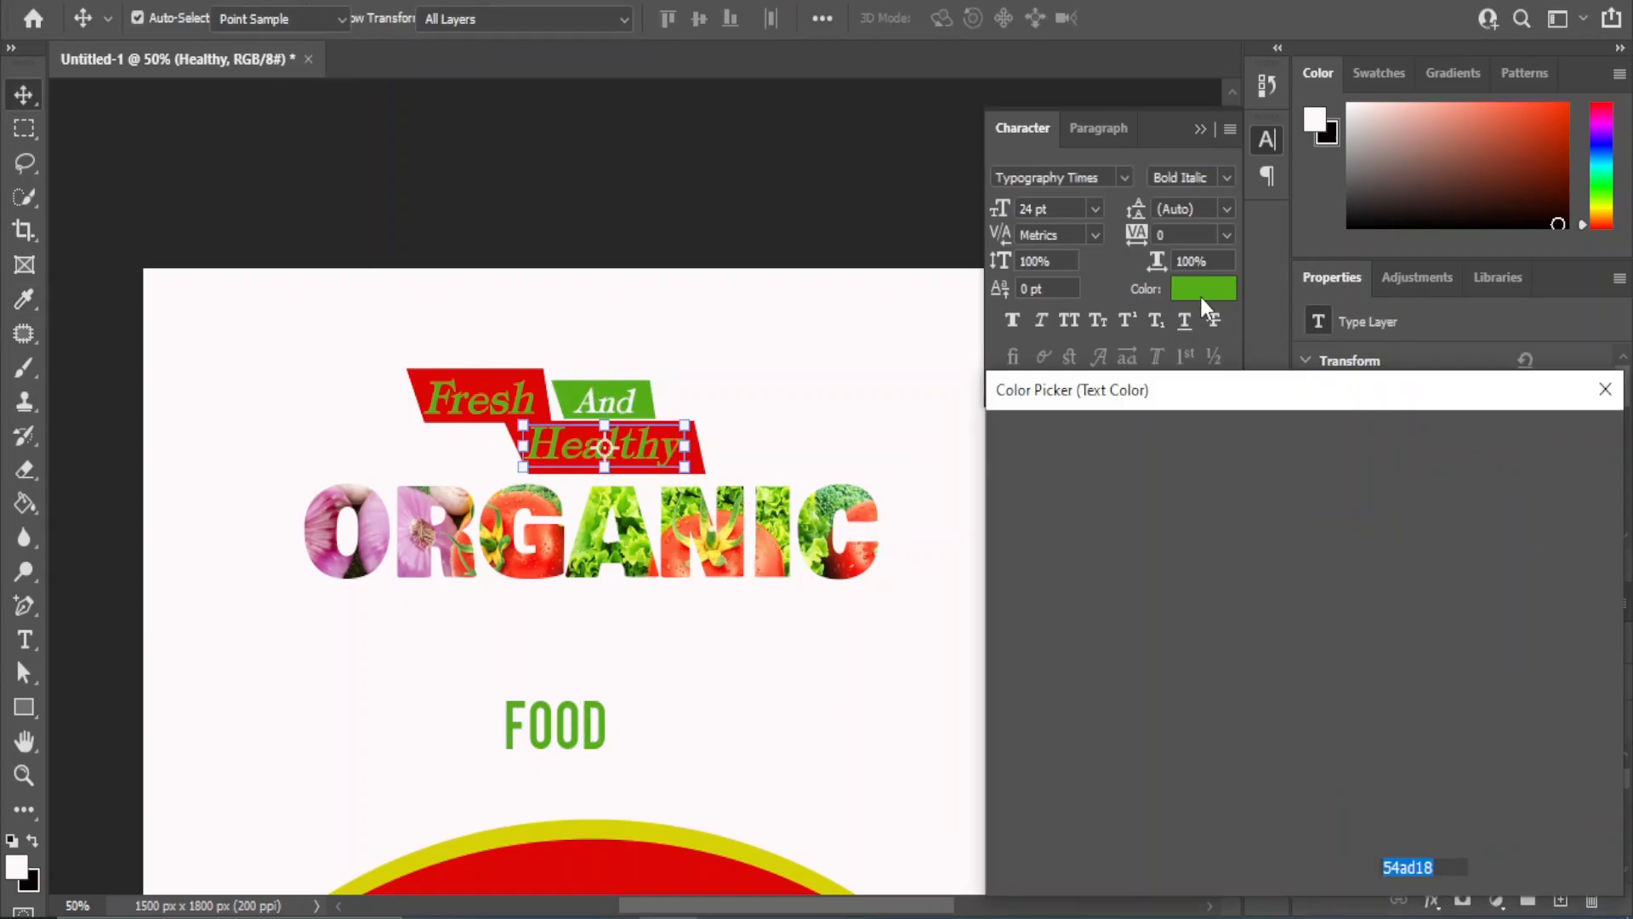
click(1001, 454)
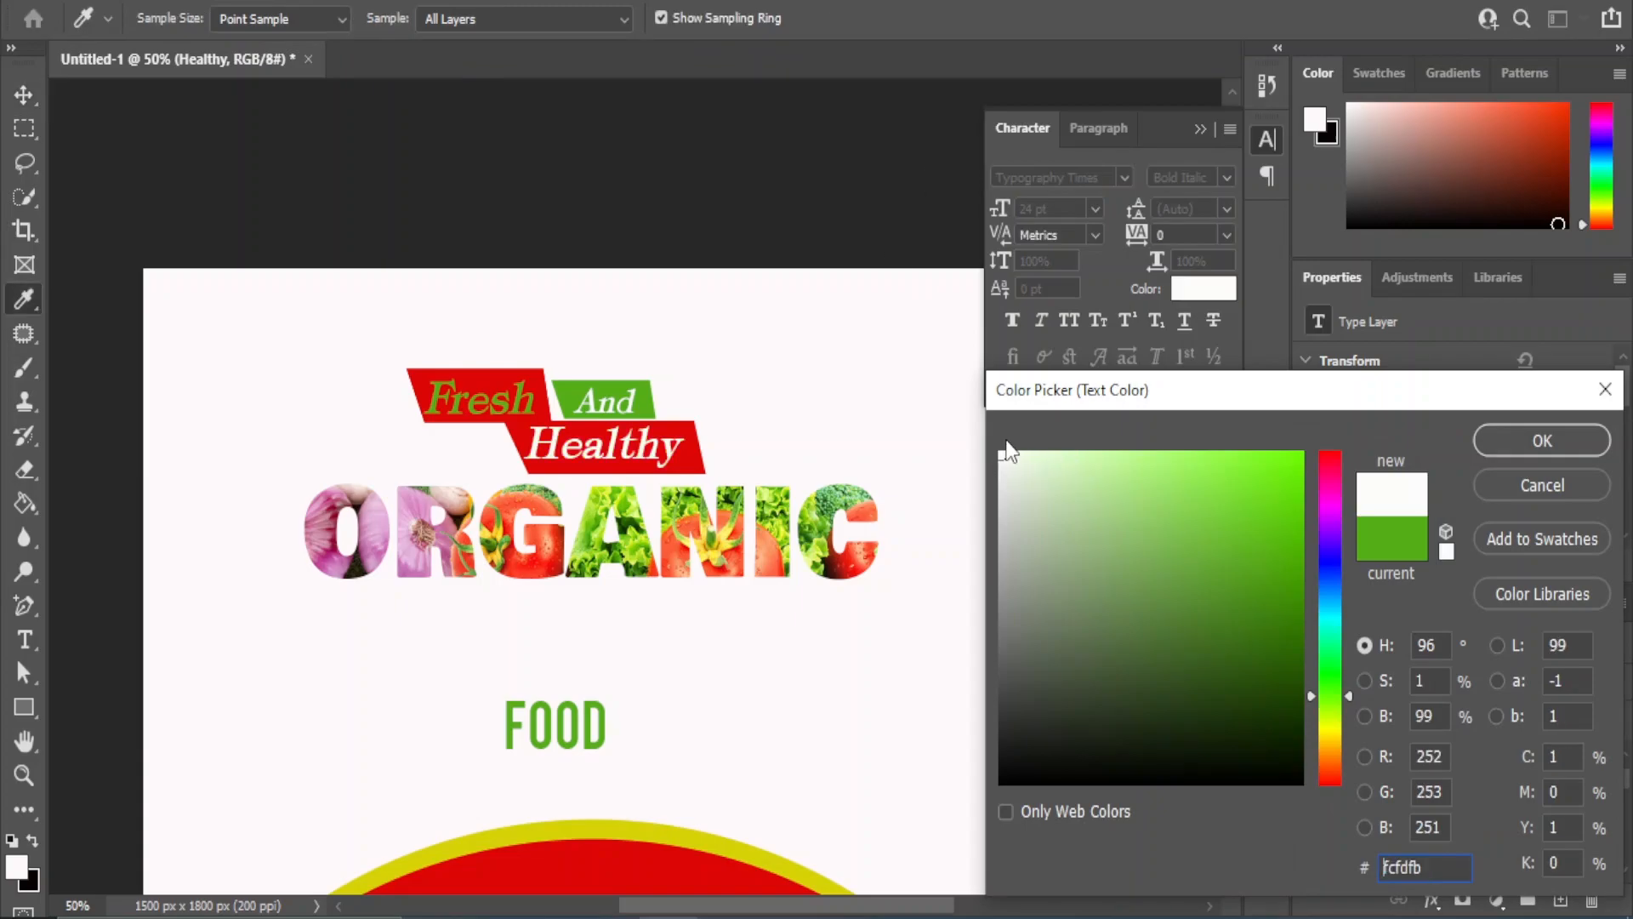
click(1542, 440)
click(431, 400)
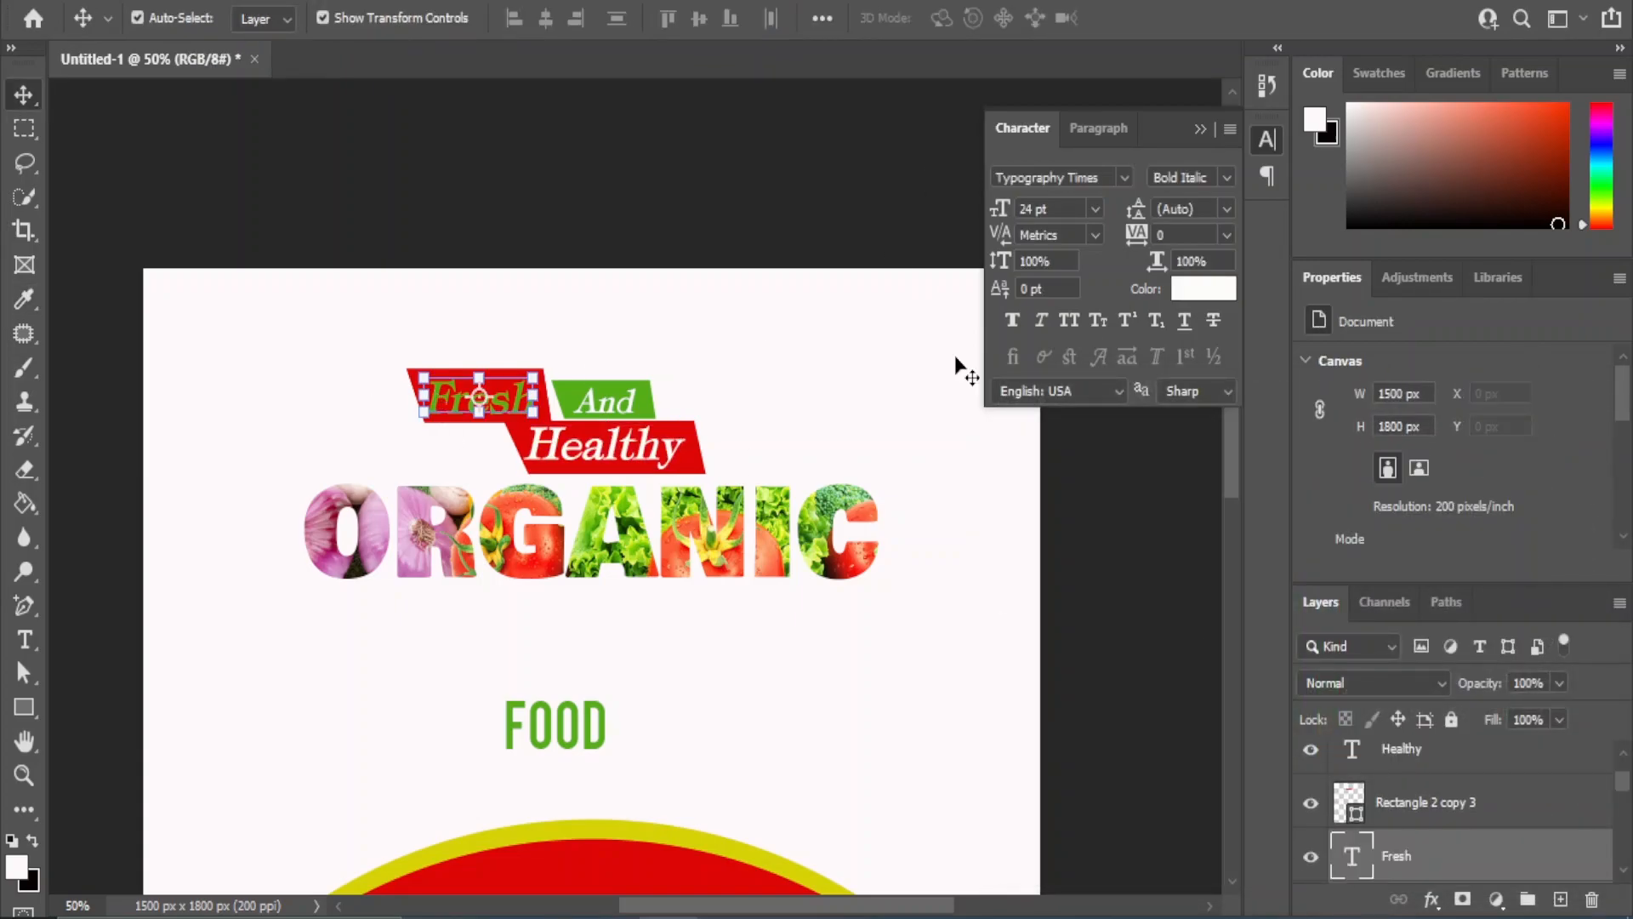
click(1200, 289)
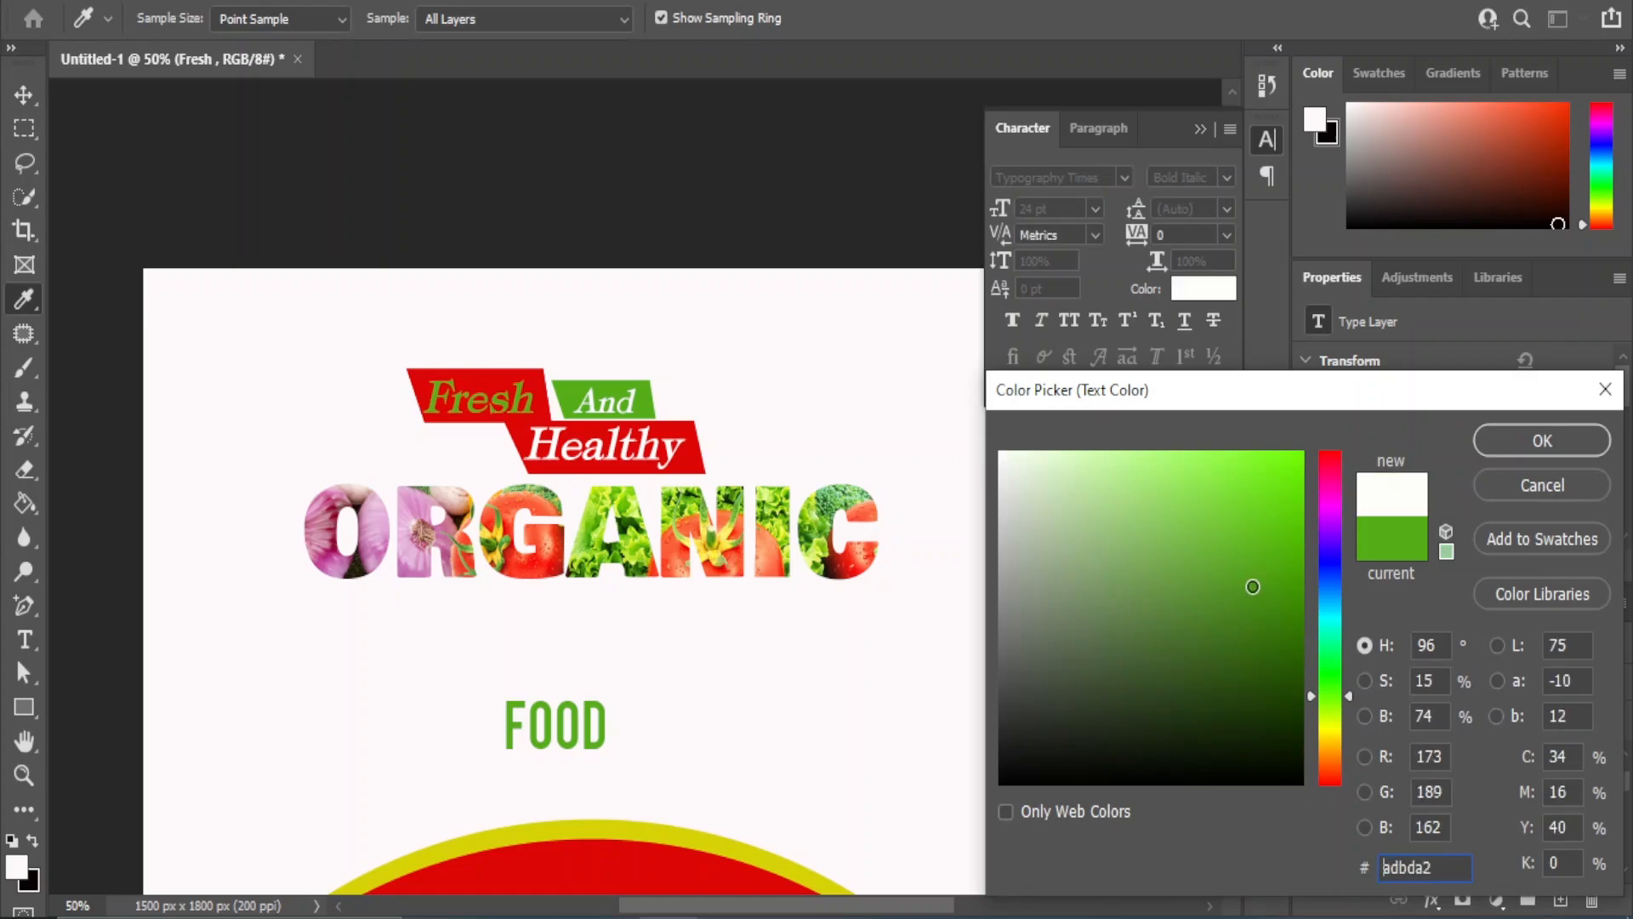
click(1001, 454)
click(1524, 443)
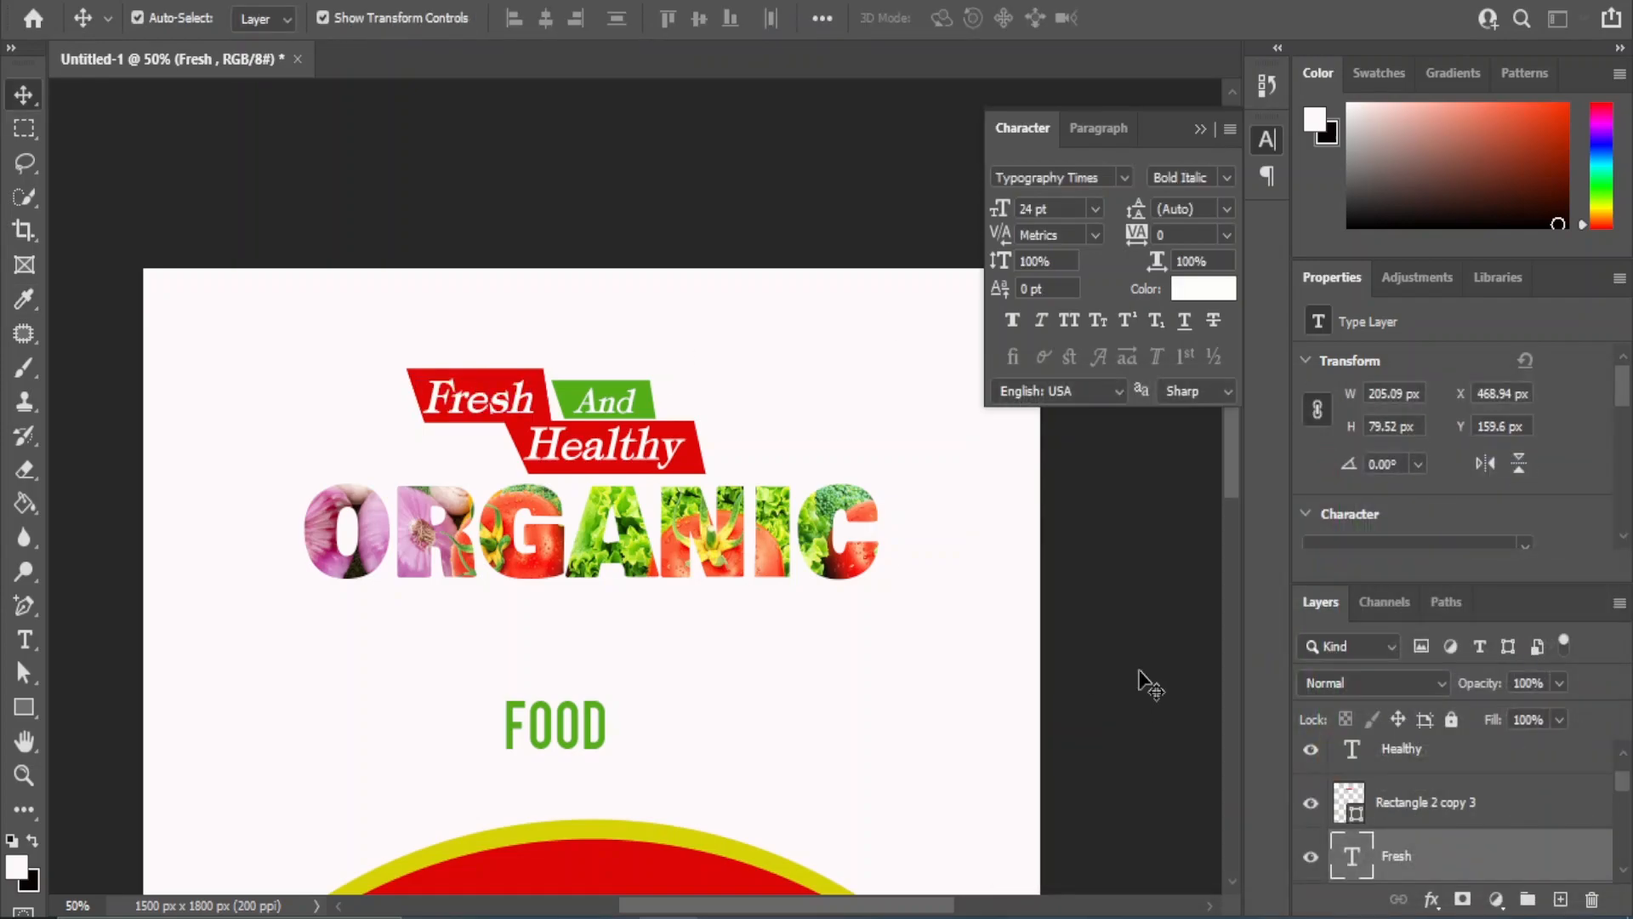
click(1141, 673)
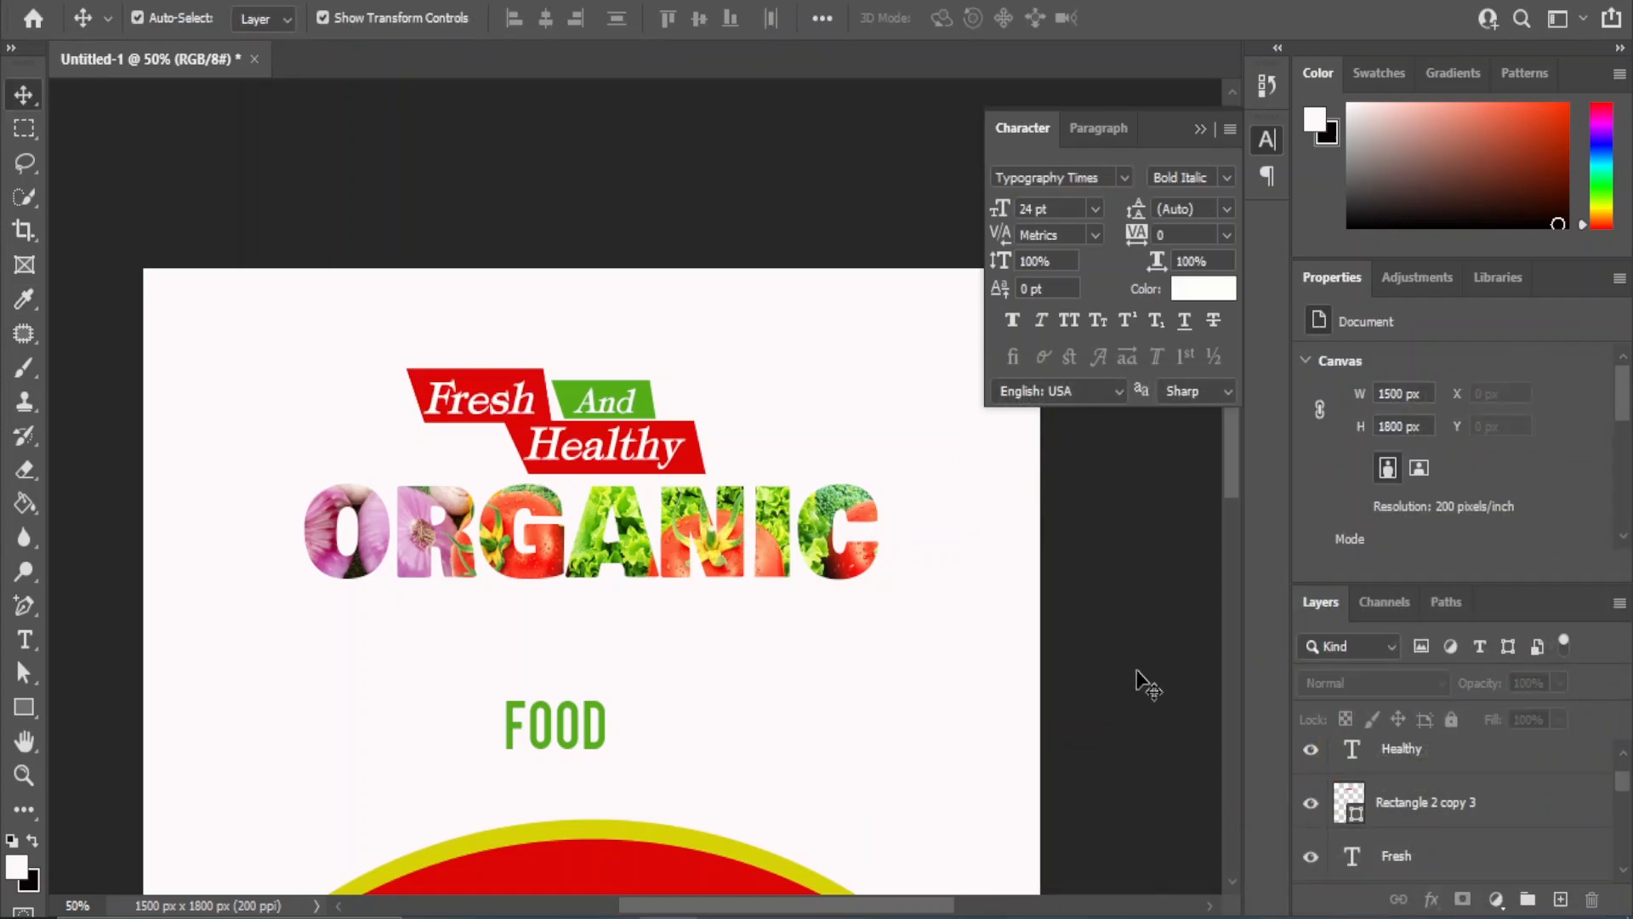
Select the Fresh, And and Healthy texts with all their slanted shapes and nudge them right to center them above ORGANIC
click(417, 378)
scroll(1446, 829, down, 2)
scroll(1393, 851, up, 2)
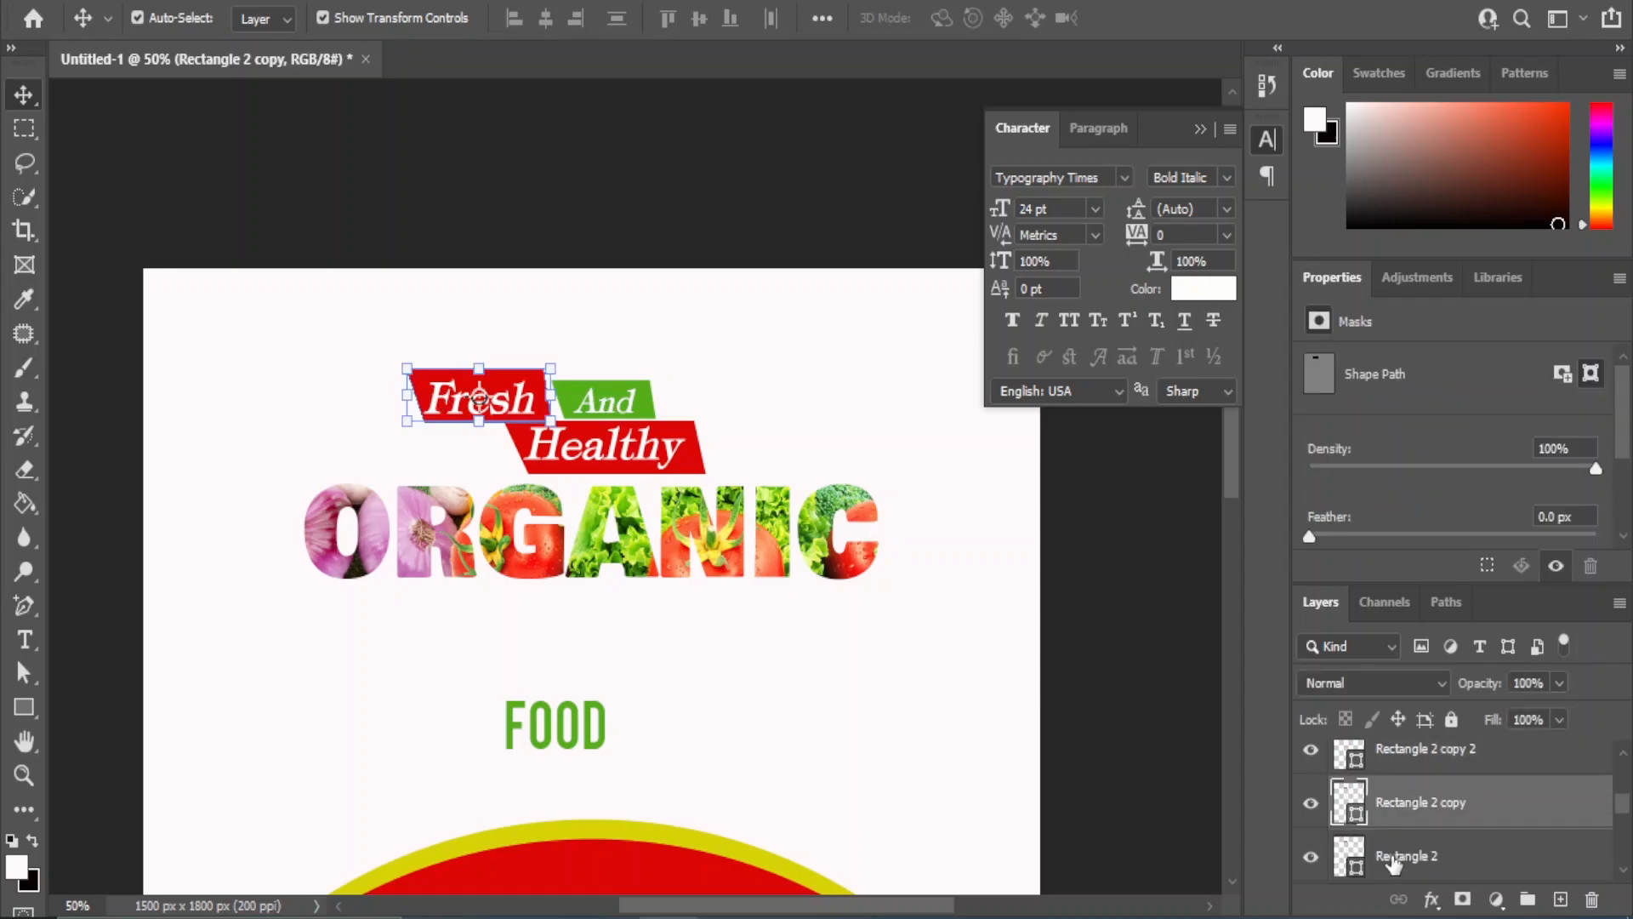
click(1393, 861)
scroll(1446, 829, up, 2)
shift+click(1412, 768)
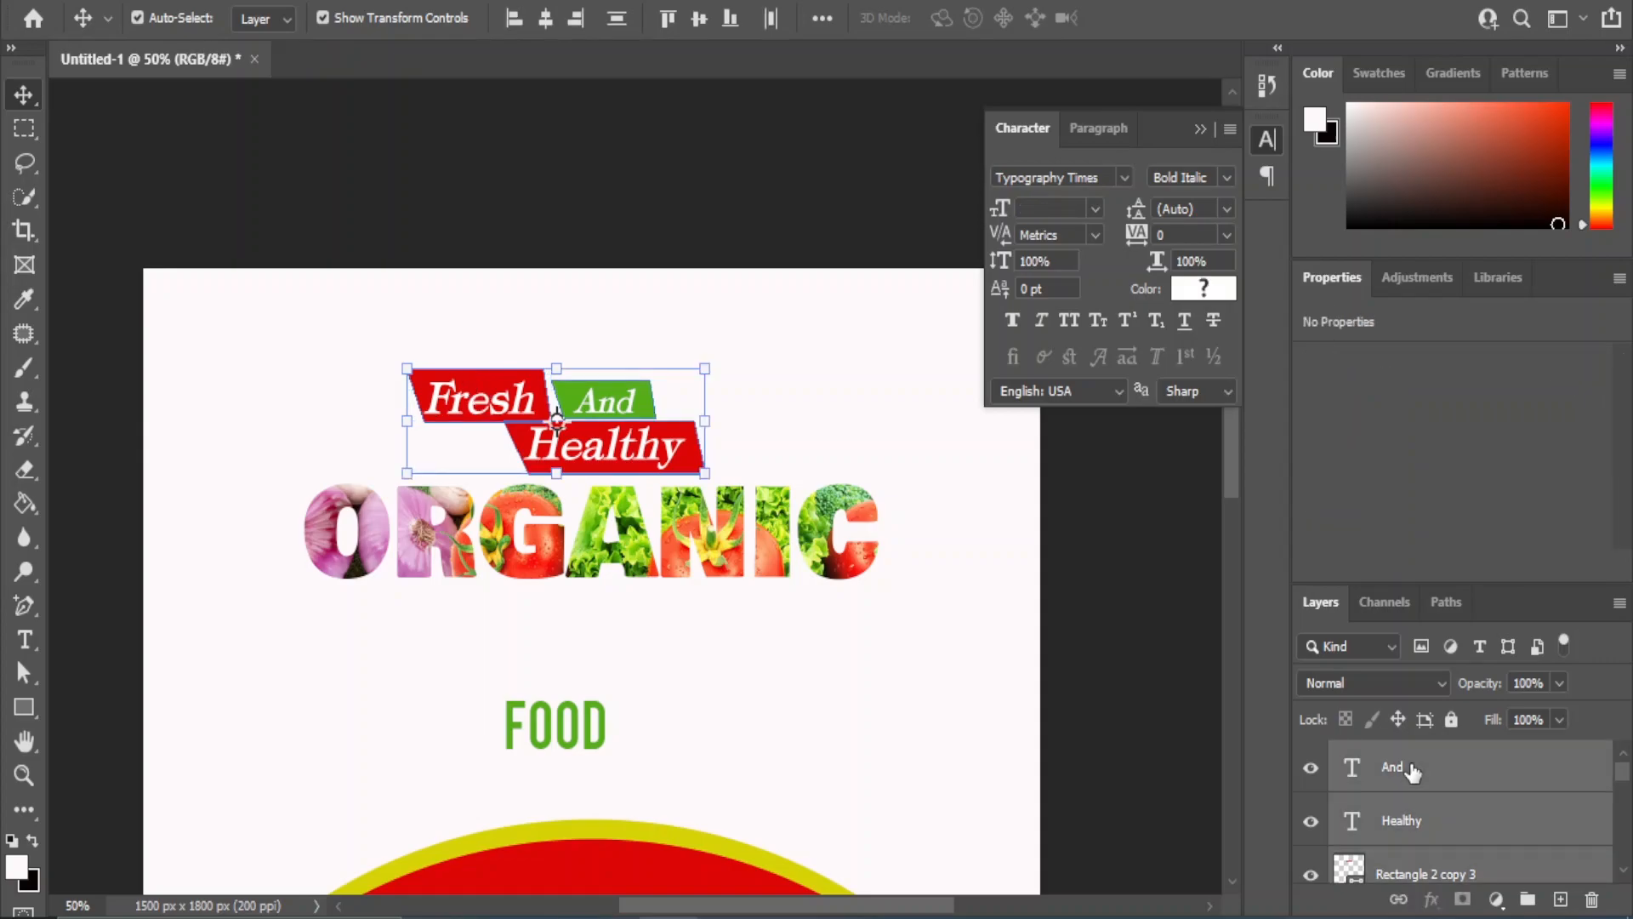
key(shift+Right)
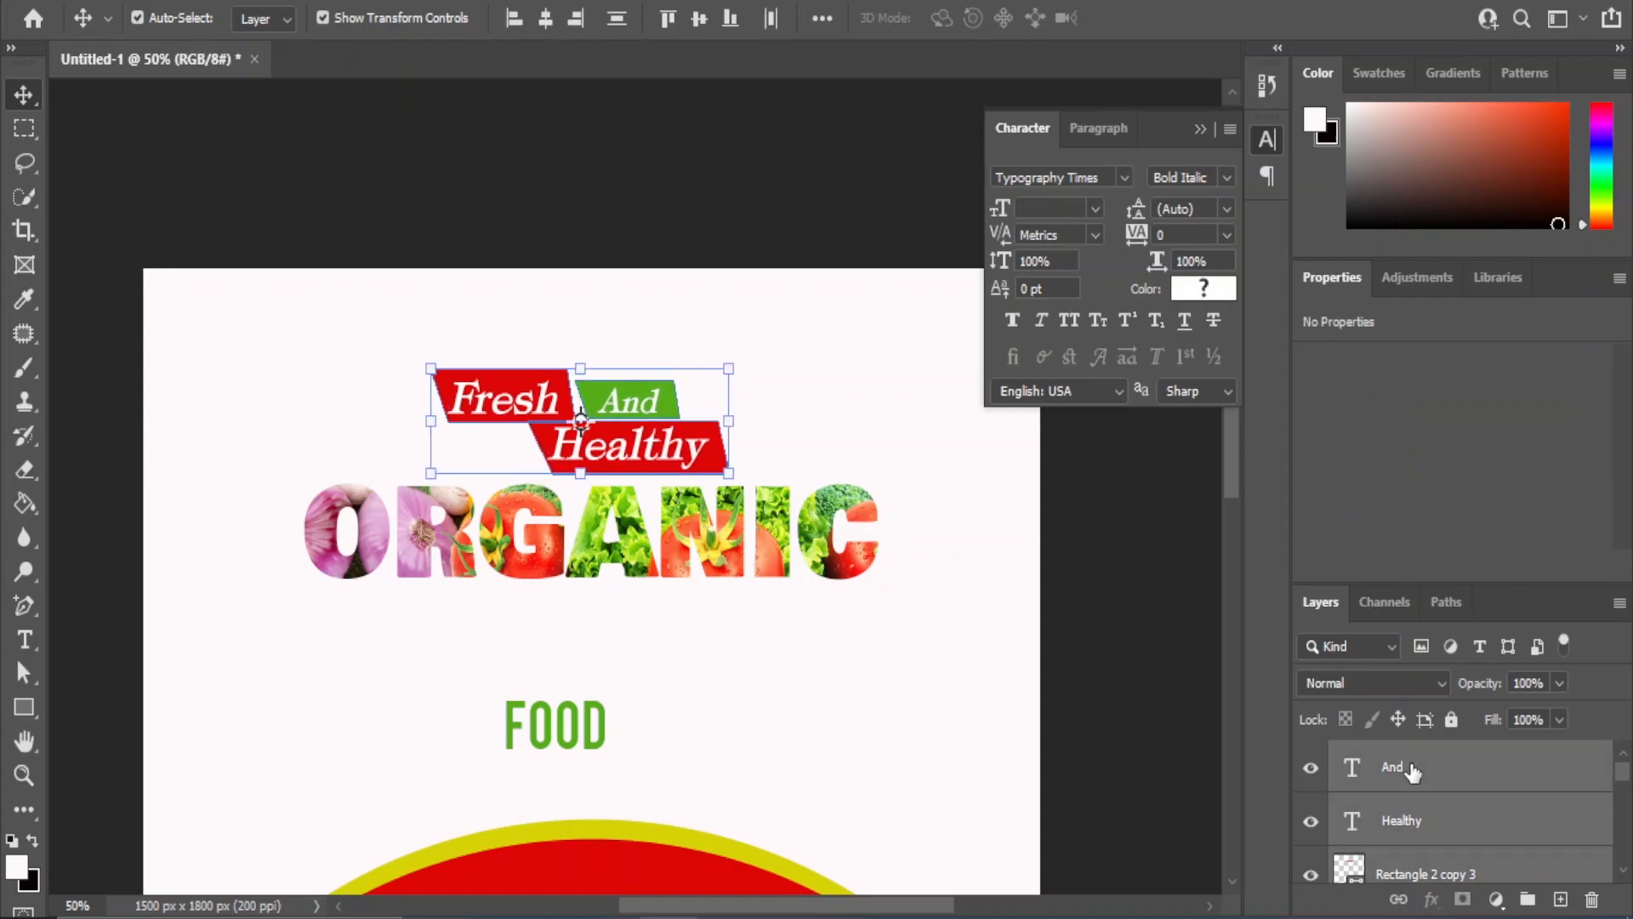
key(shift+Right)
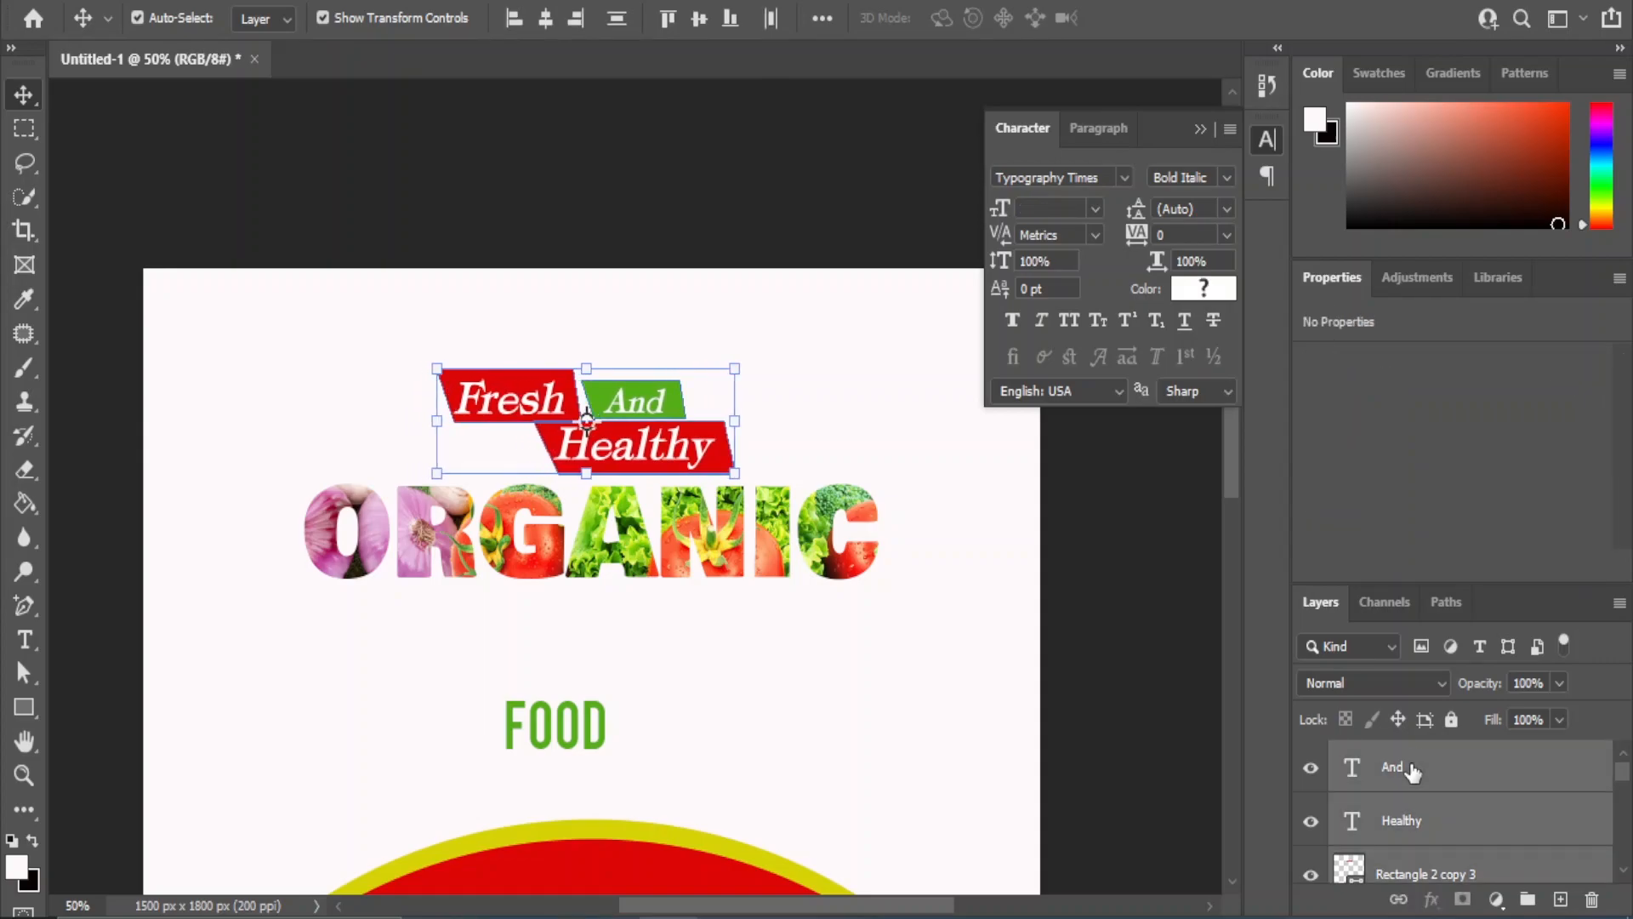
key(shift+Left)
click(1115, 678)
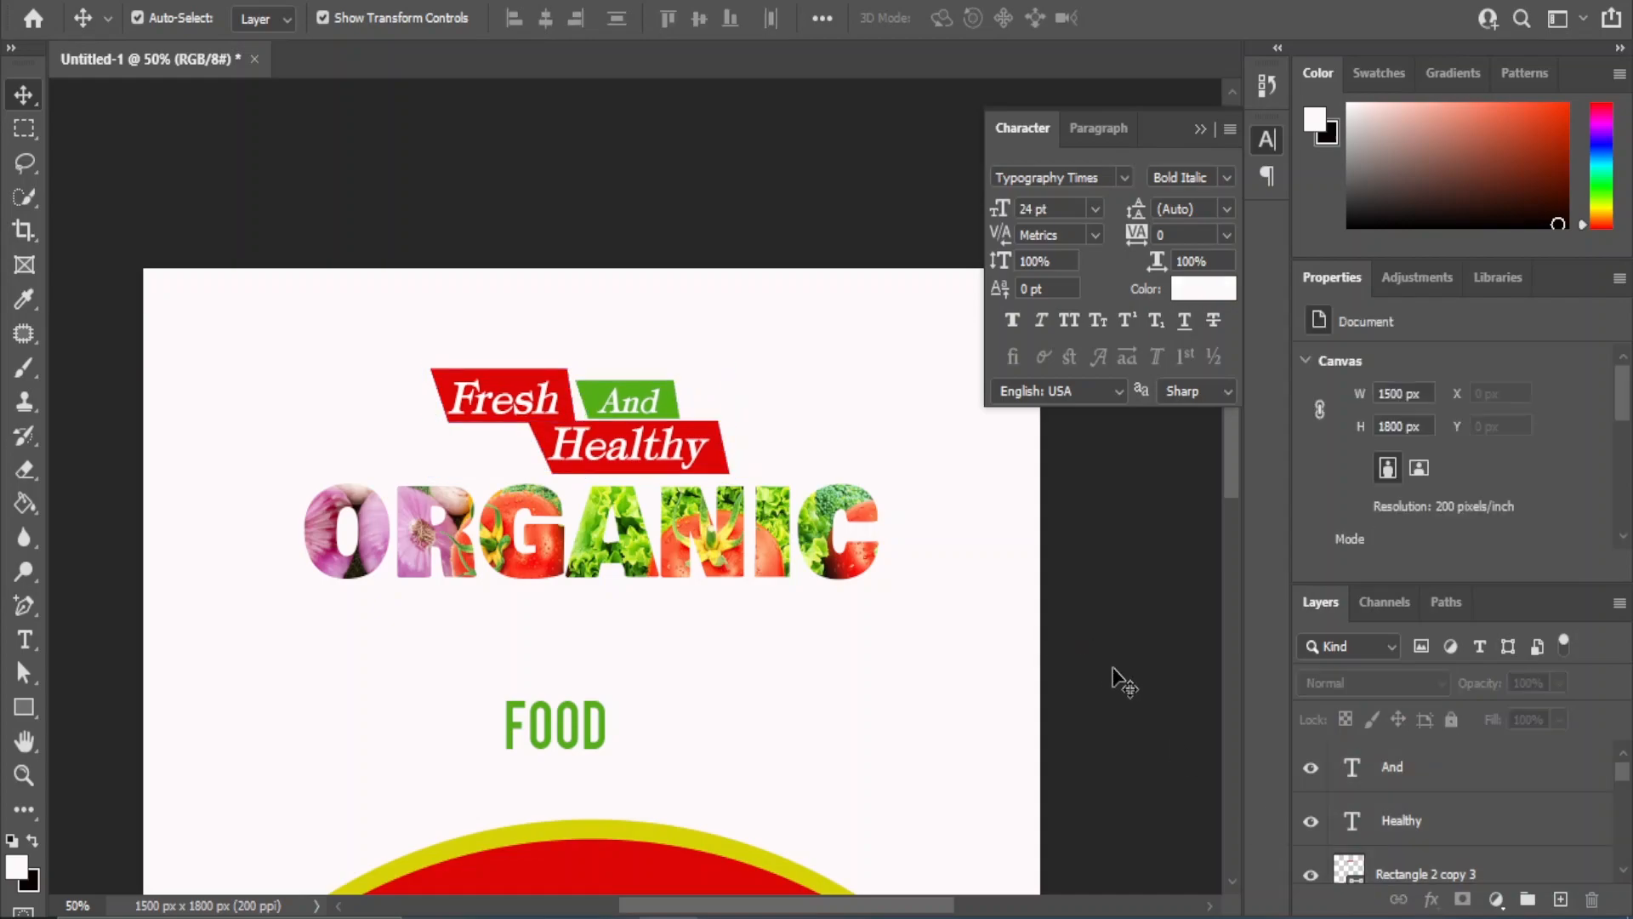
Move the FOOD text up beneath ORGANIC and restyle it in the Billbest Demo font with All Caps turned off
drag(532, 731, 625, 637)
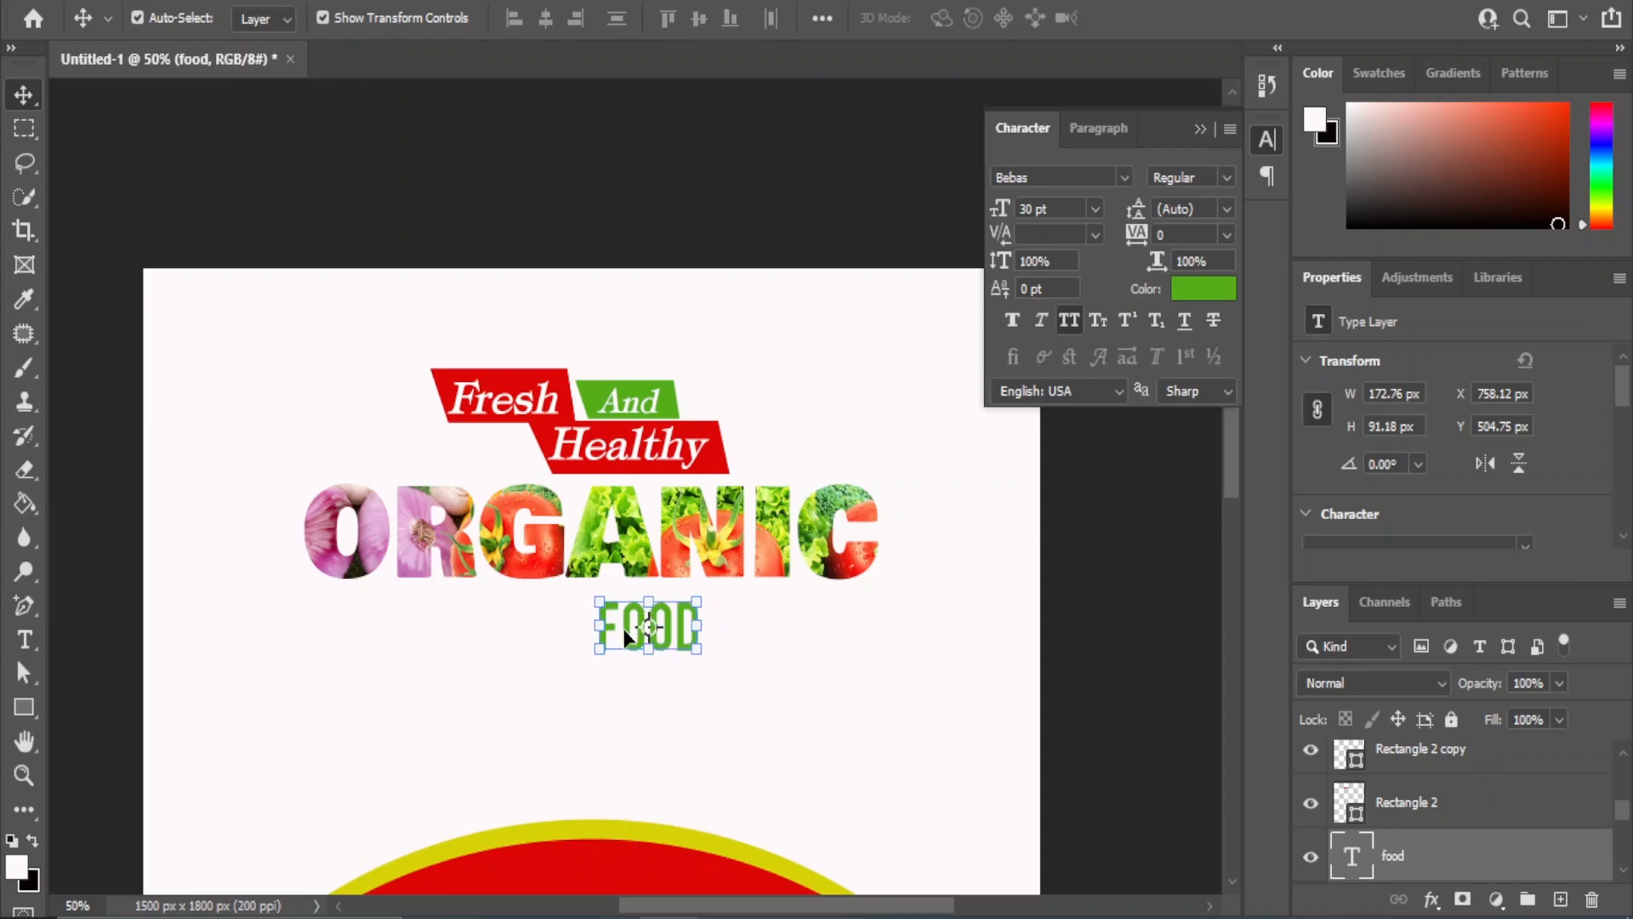
click(1124, 177)
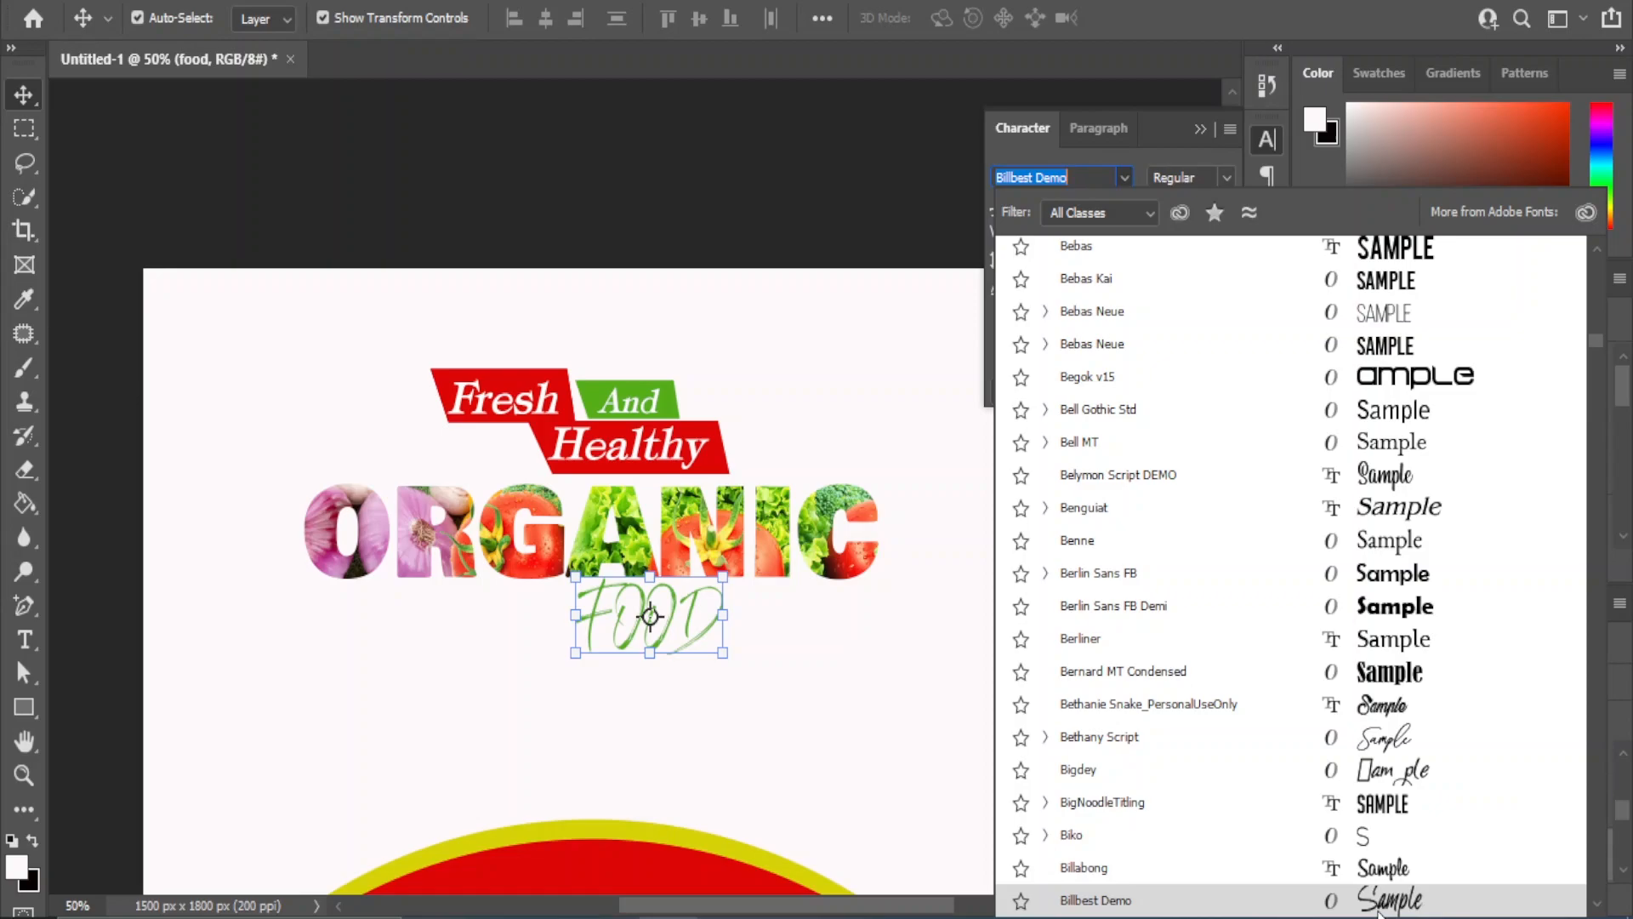
click(1378, 909)
click(1070, 320)
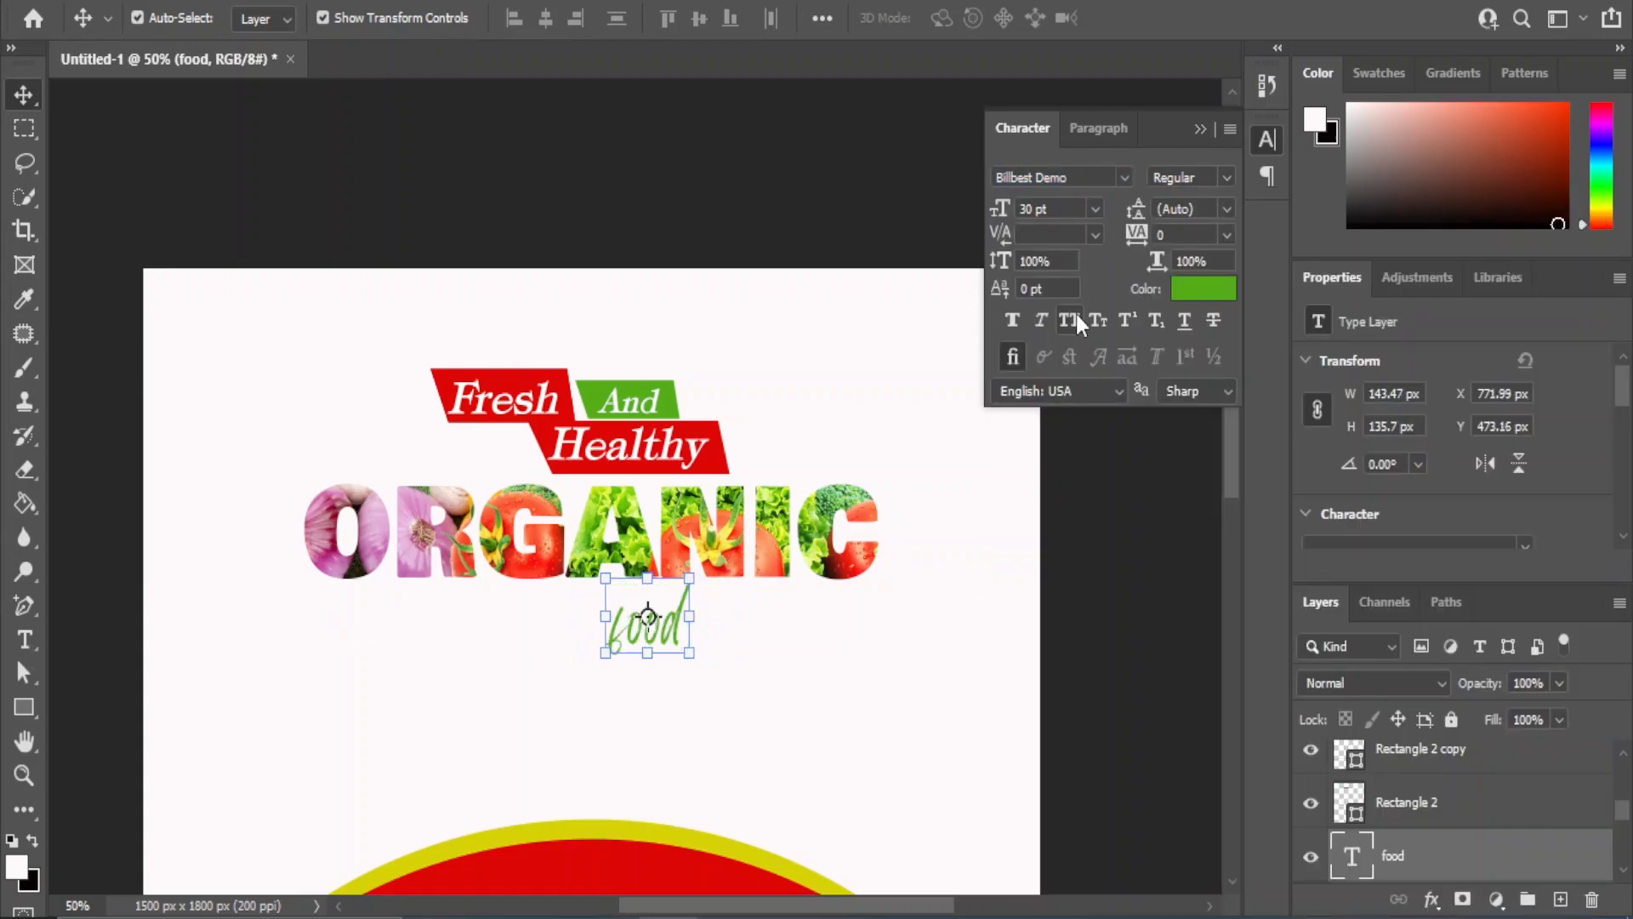
Capitalize the text as Food, enlarge it to 36 pt and shift it right beneath the N of ORGANIC
click(23, 638)
click(626, 633)
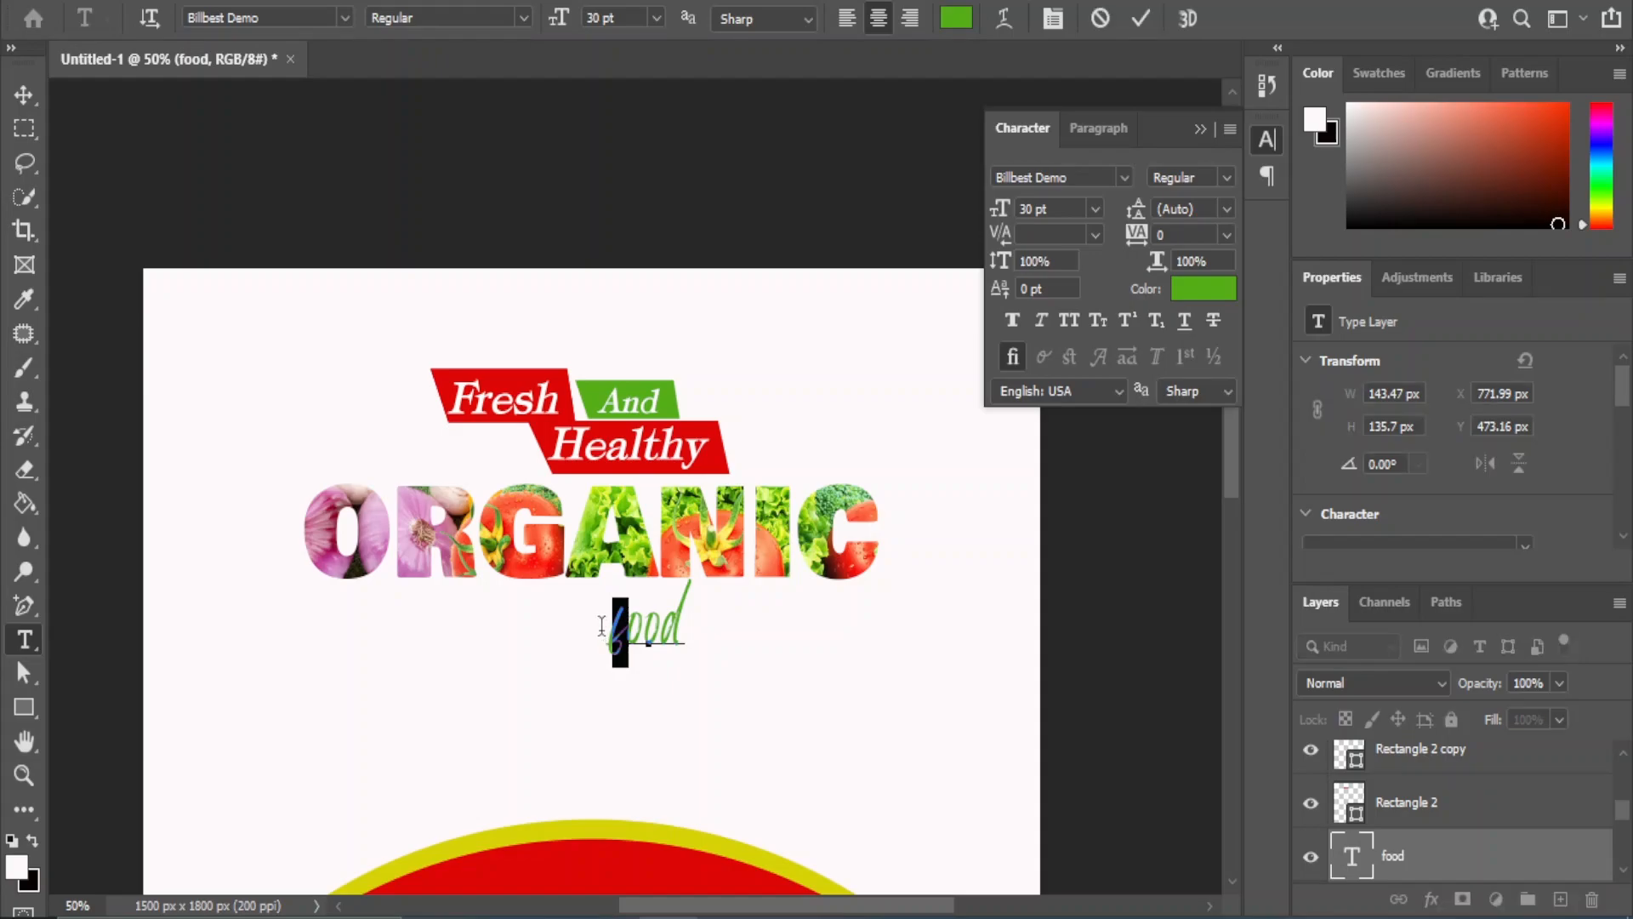
click(26, 96)
click(1093, 209)
click(1083, 472)
drag(638, 596, 710, 403)
click(1159, 734)
Place the vegetable image png (4) on the flyer and scale it down to about 9.7% near the upper-left corner
key(ctrl+minus)
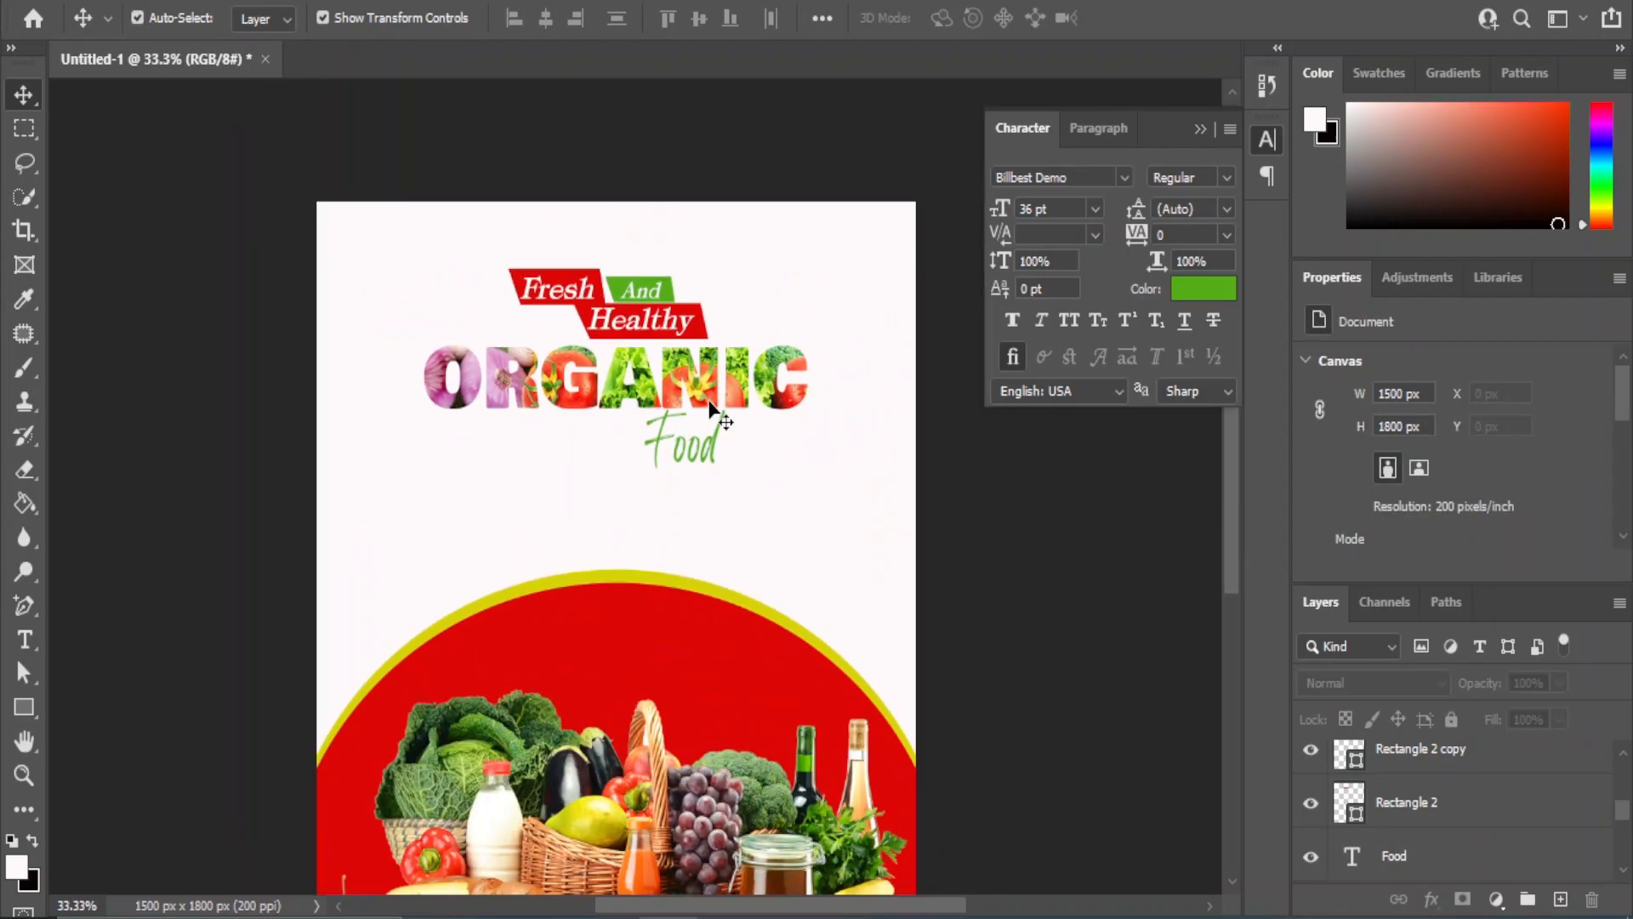
drag(842, 576, 816, 444)
drag(810, 464, 809, 492)
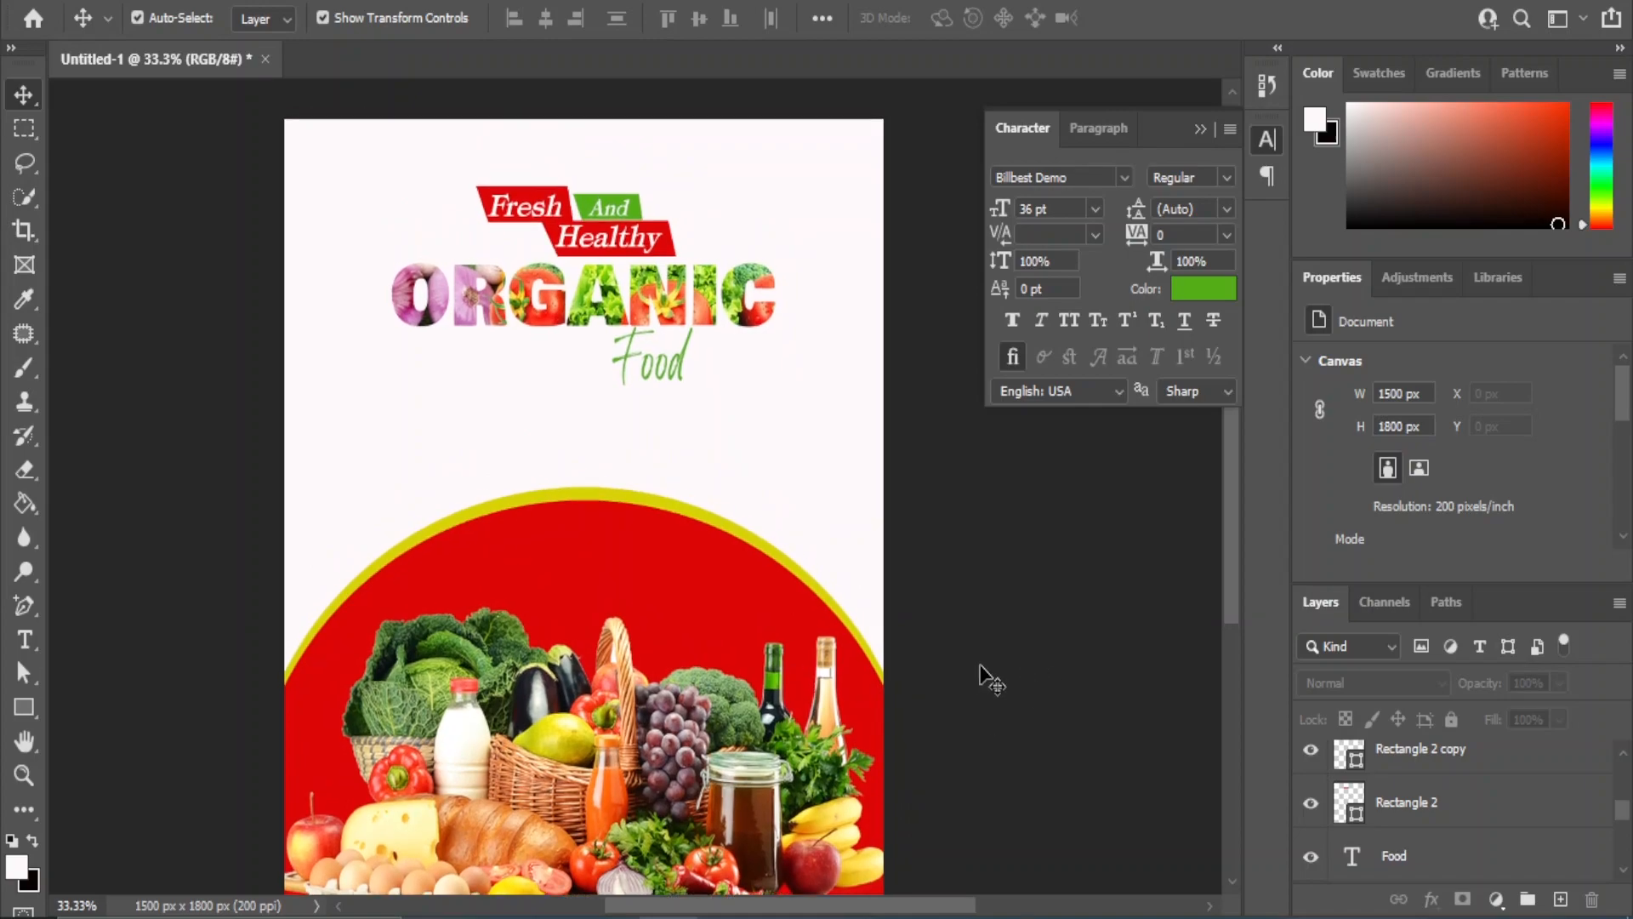
click(748, 824)
click(656, 277)
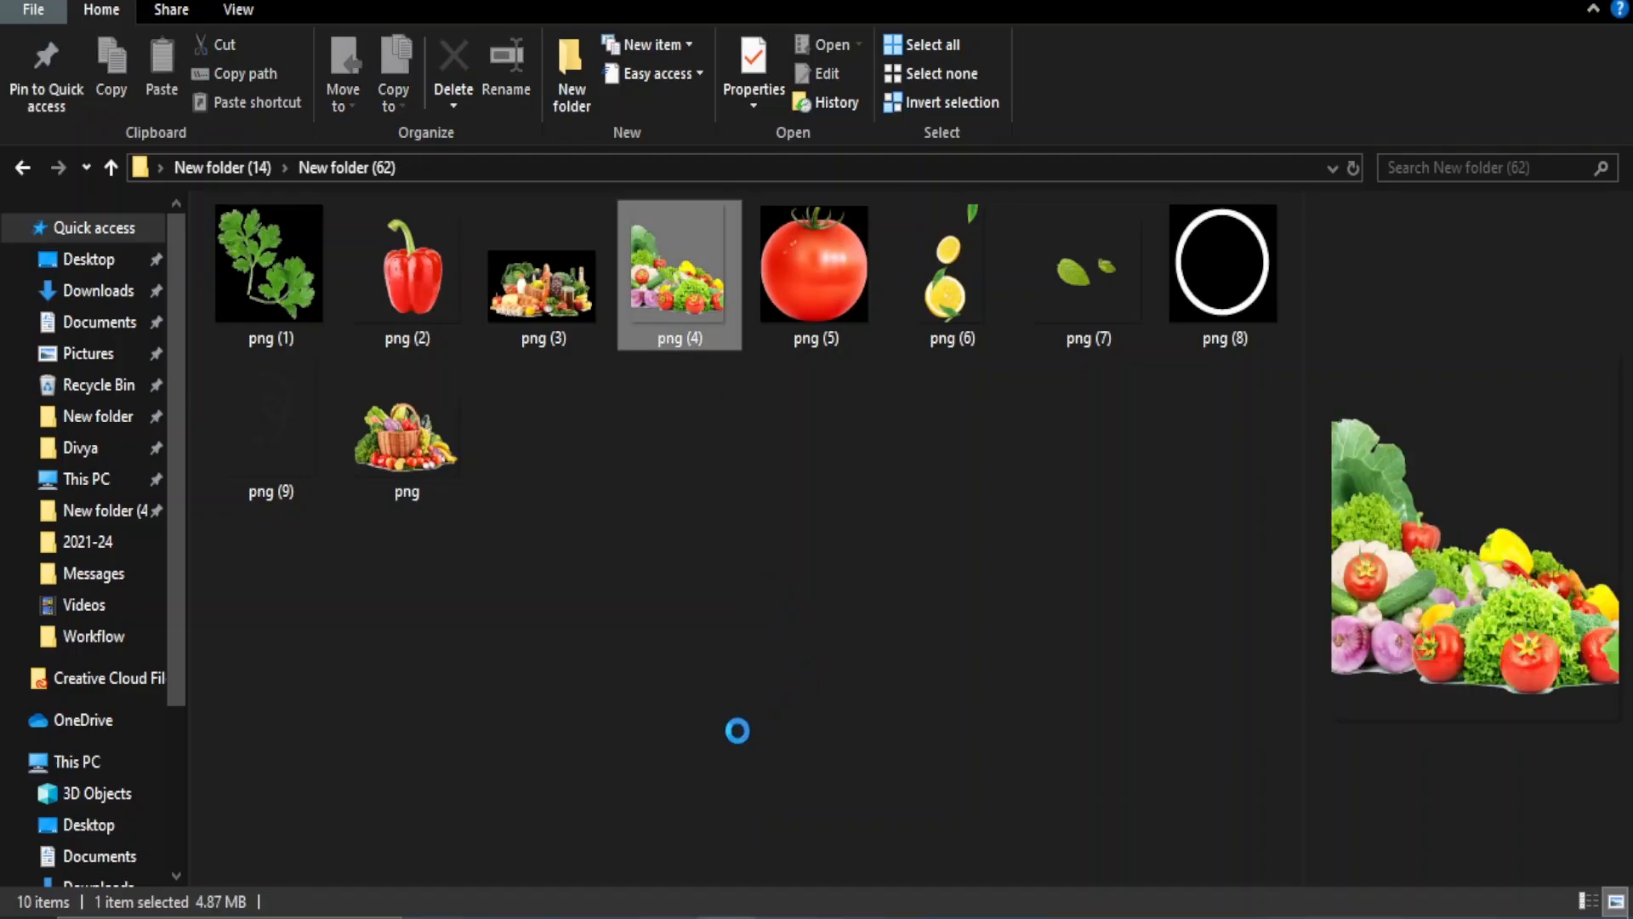
drag(690, 914, 354, 263)
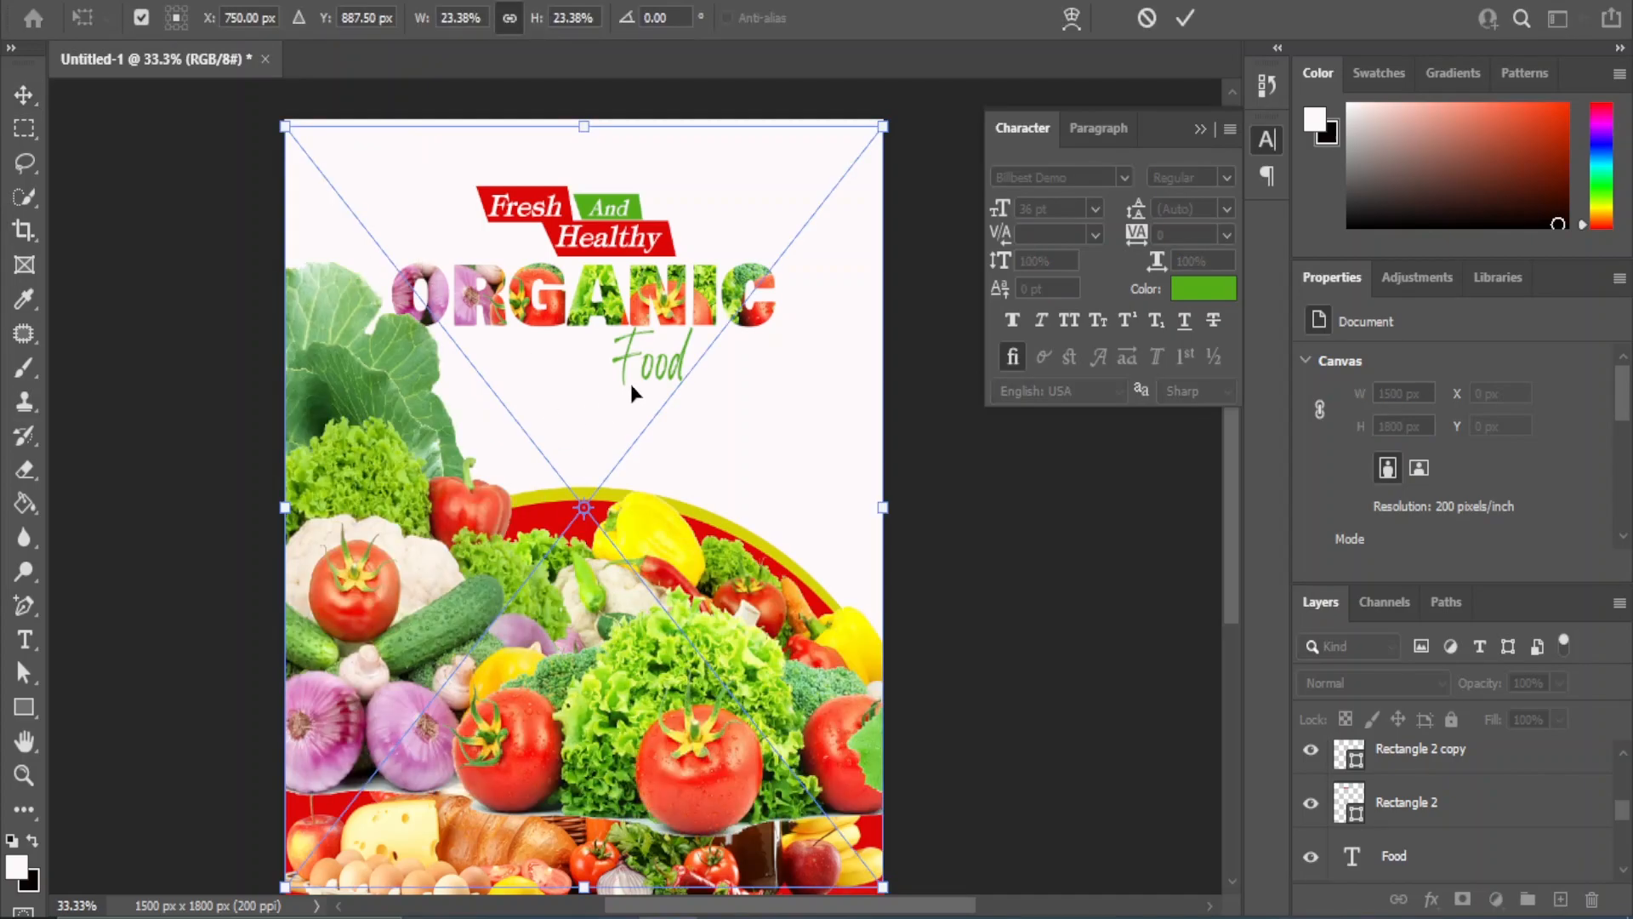
drag(885, 123, 536, 565)
drag(330, 717, 312, 340)
Rotate the vegetable image 90° clockwise, scale it to 9.09% and fit it into the flyer's upper-left corner, partly off the canvas
right_click(373, 294)
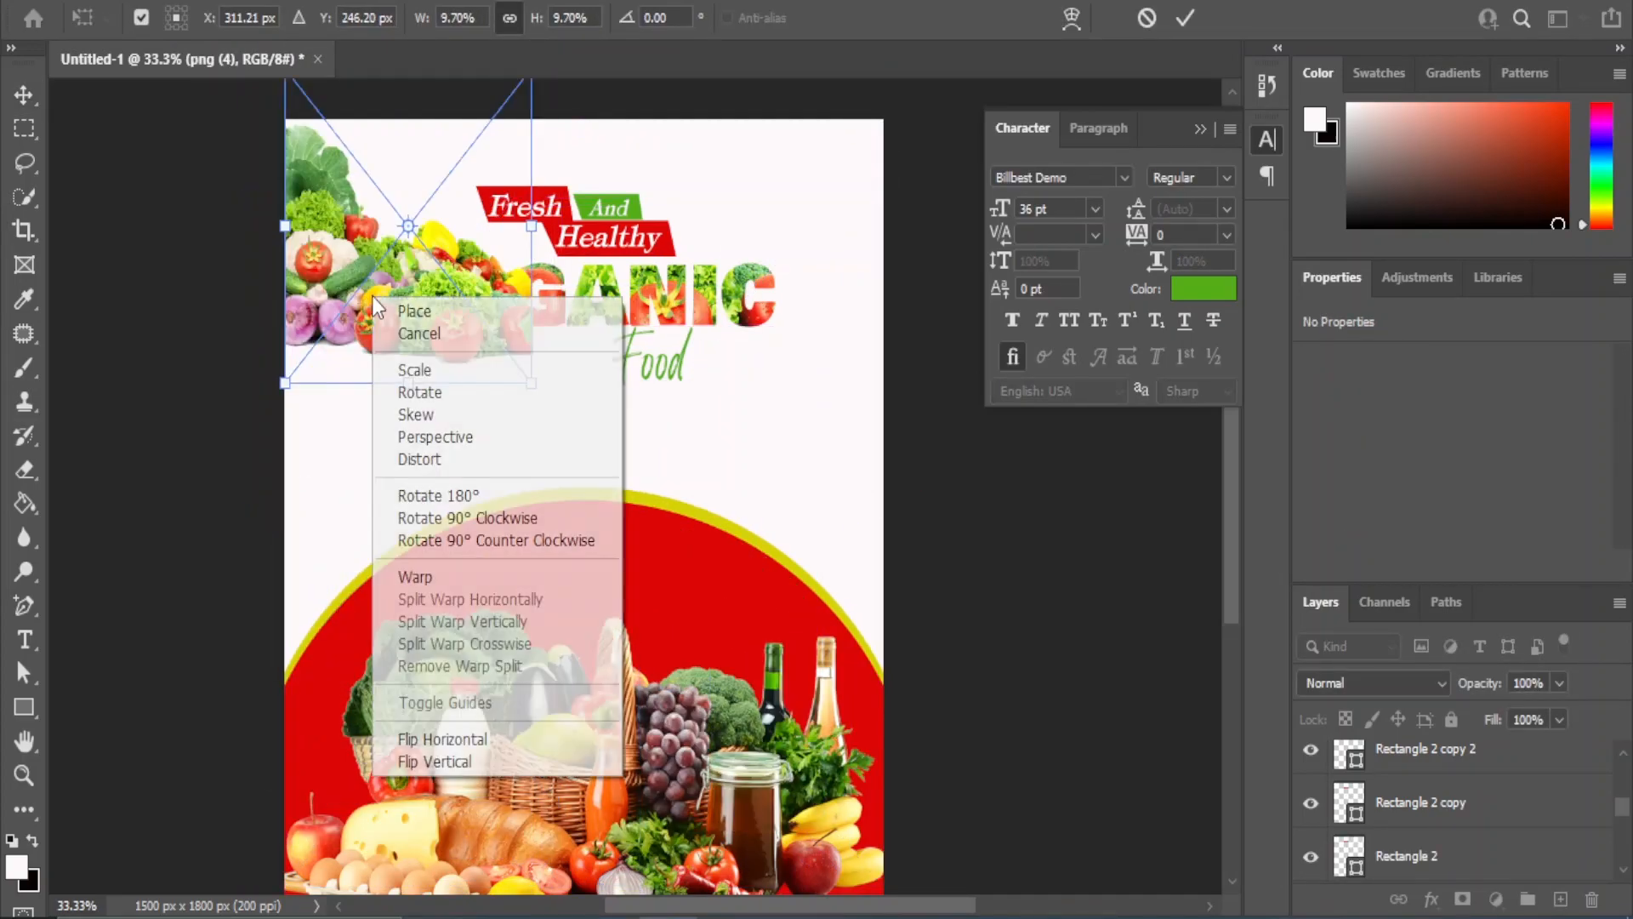
click(407, 536)
drag(368, 146, 339, 177)
mouse_move(522, 393)
mouse_down()
mouse_move(537, 432)
mouse_move(508, 375)
mouse_up()
key(shift+Right)
key(shift+Right)
key(shift+Right)
key(shift+Right)
key(shift+Right)
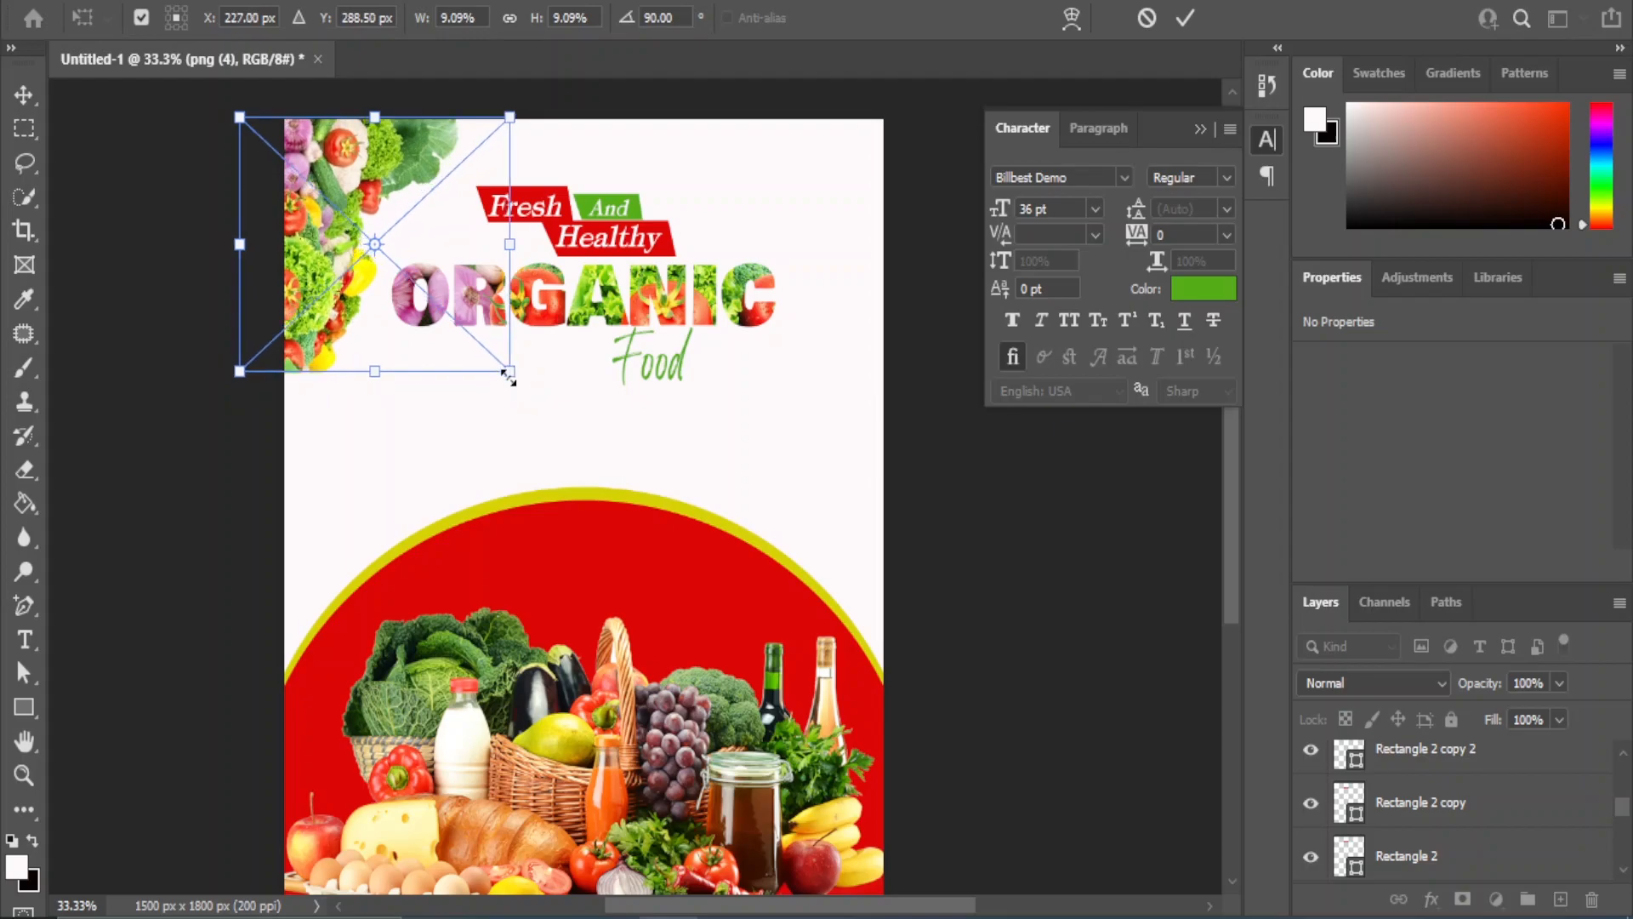
key(shift+Left)
key(shift+Left)
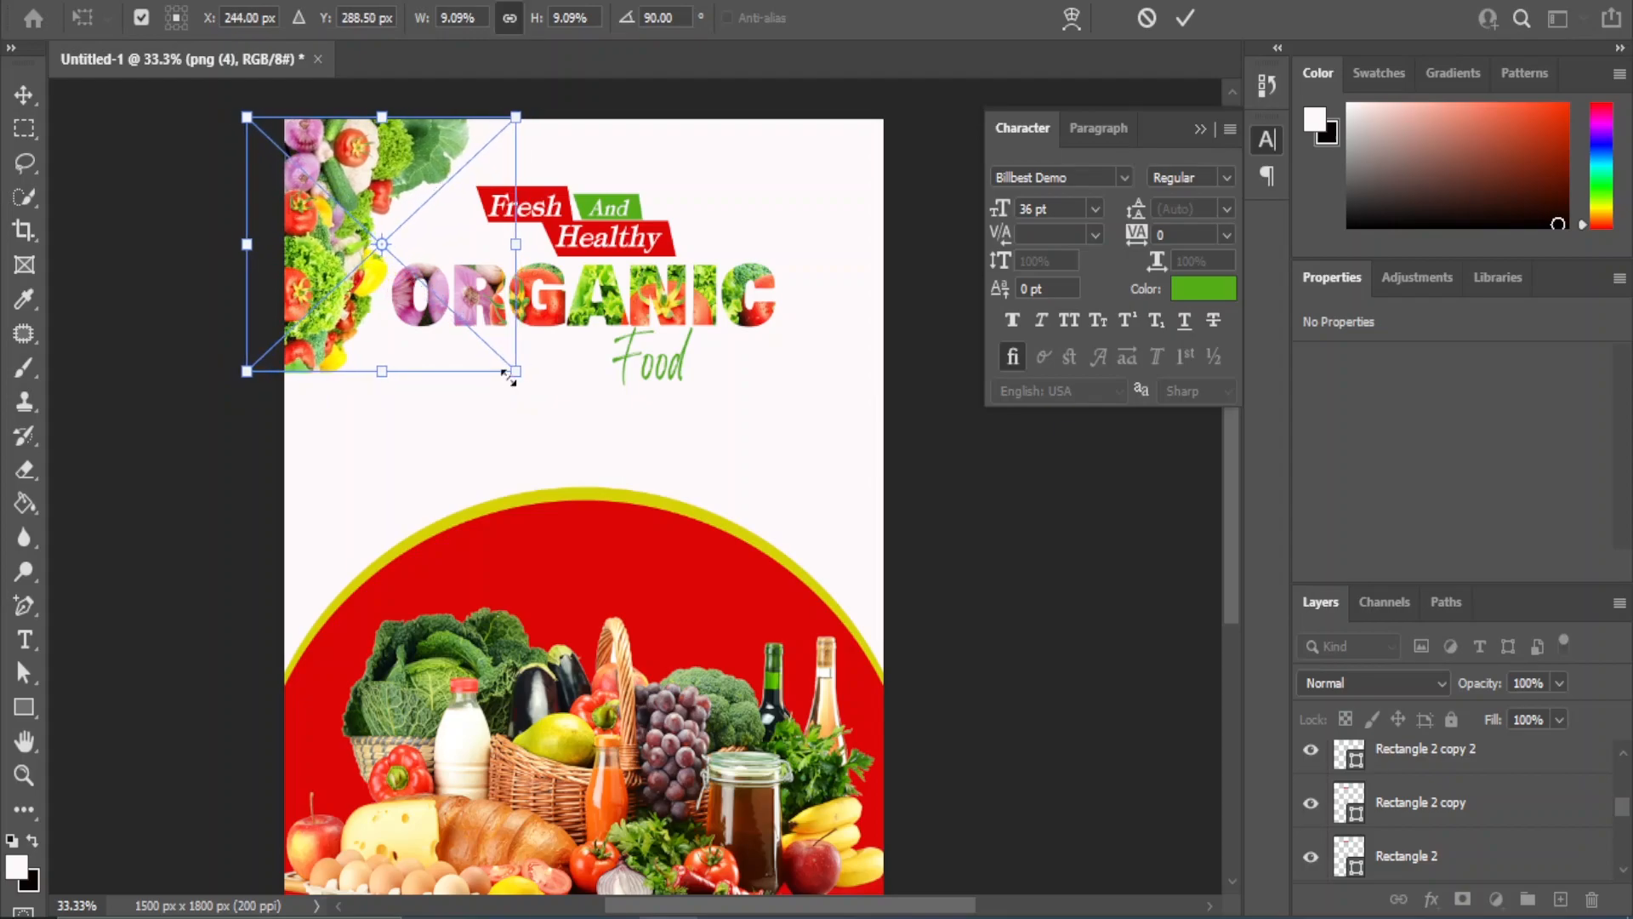
key(Return)
click(1051, 678)
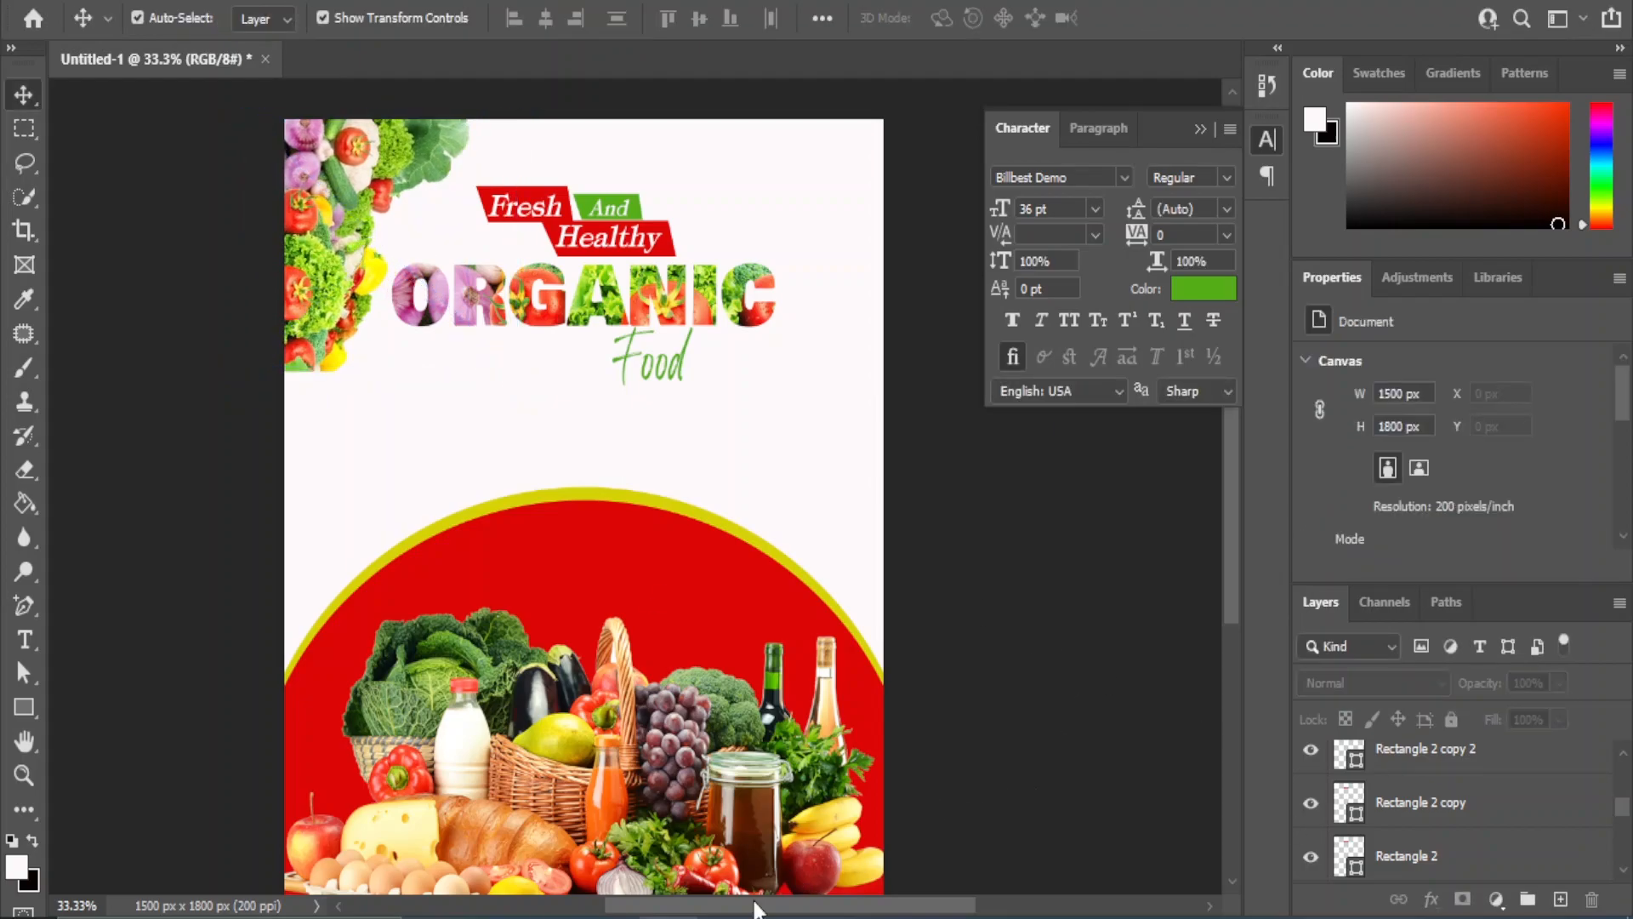
Place the red pepper png (2), scaled to 14.20% and rotated -58.54°, on the flyer's left edge just below the vegetables
mouse_move(782, 902)
click(748, 854)
click(407, 288)
drag(682, 618, 324, 461)
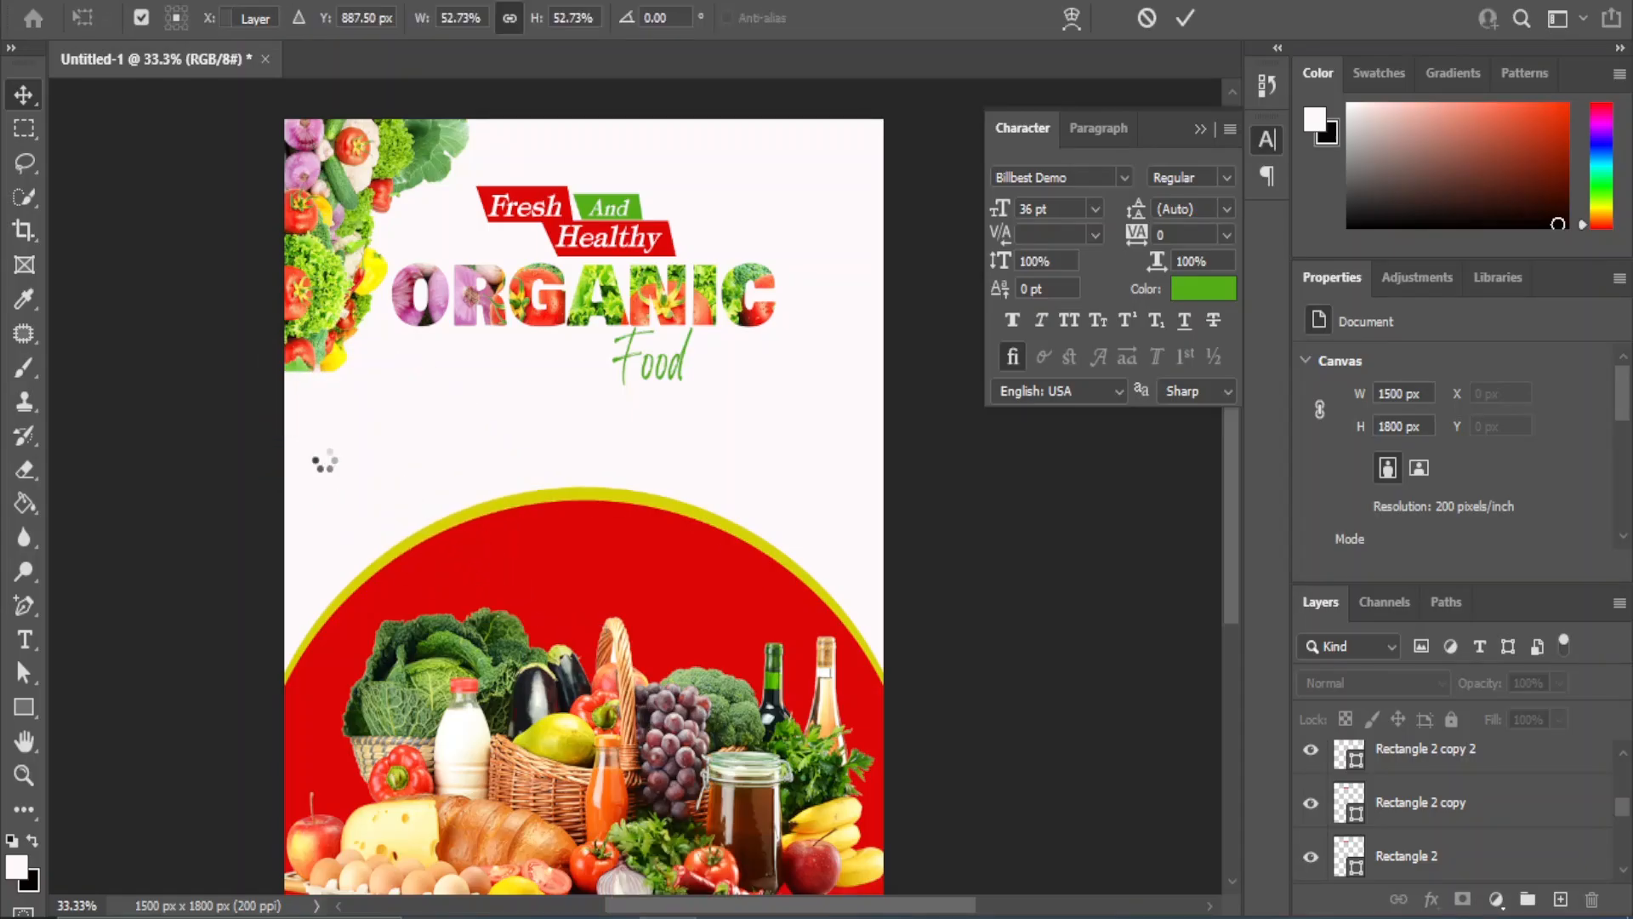
drag(890, 201, 546, 642)
drag(509, 853, 583, 673)
drag(426, 742, 287, 324)
drag(335, 565, 319, 489)
mouse_move(334, 377)
mouse_down()
mouse_move(360, 398)
mouse_move(359, 443)
mouse_move(343, 390)
mouse_up()
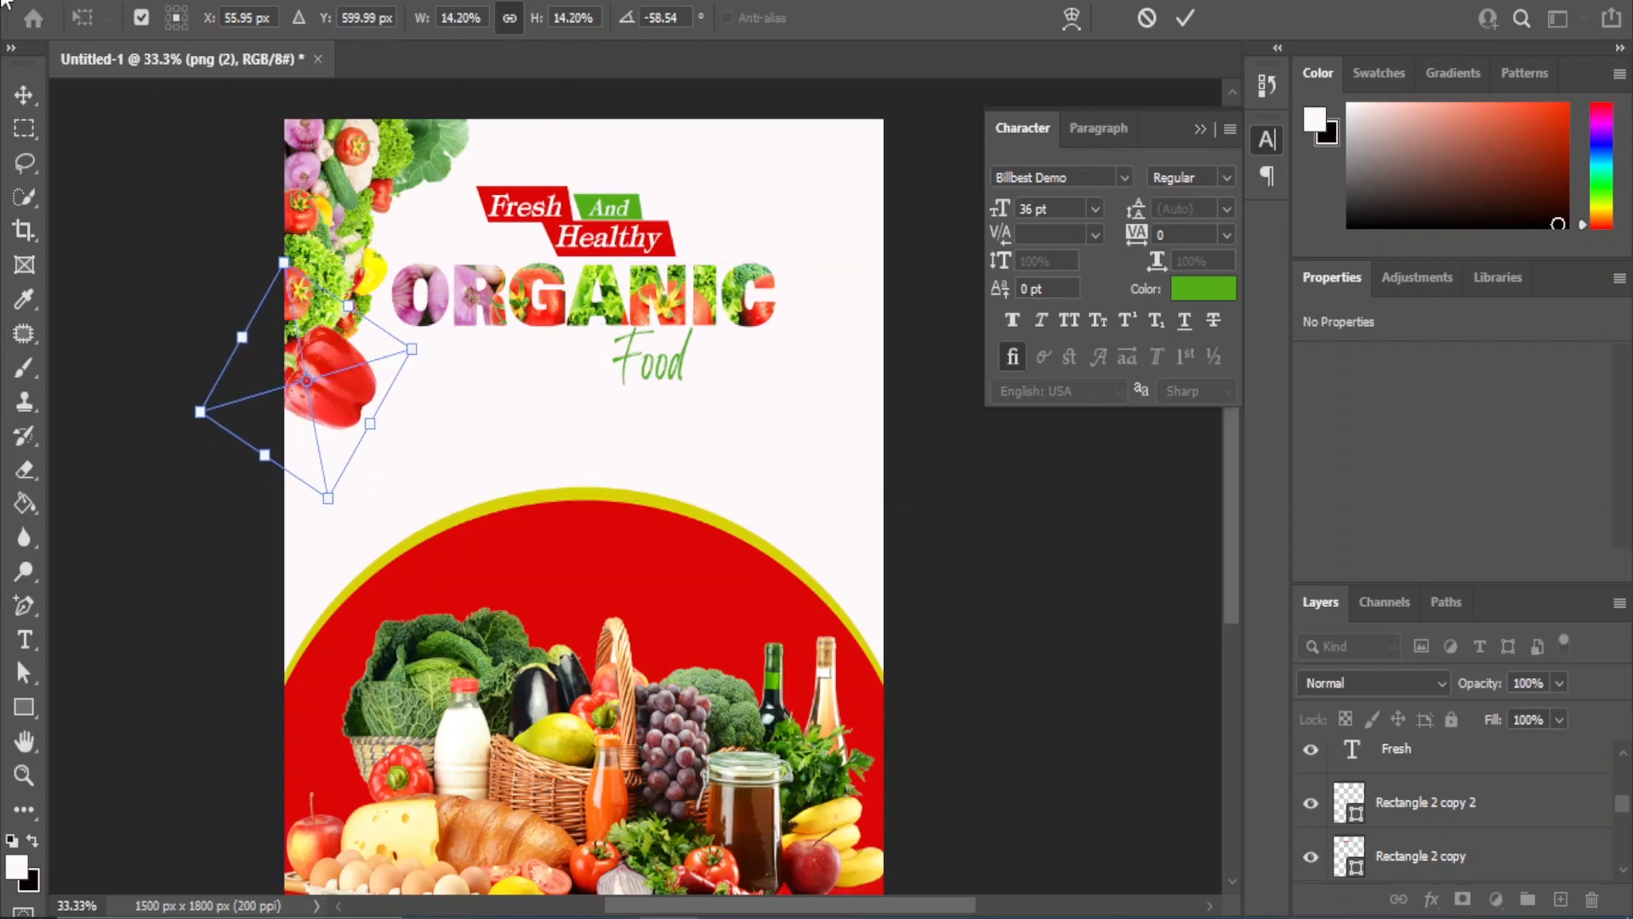
click(28, 99)
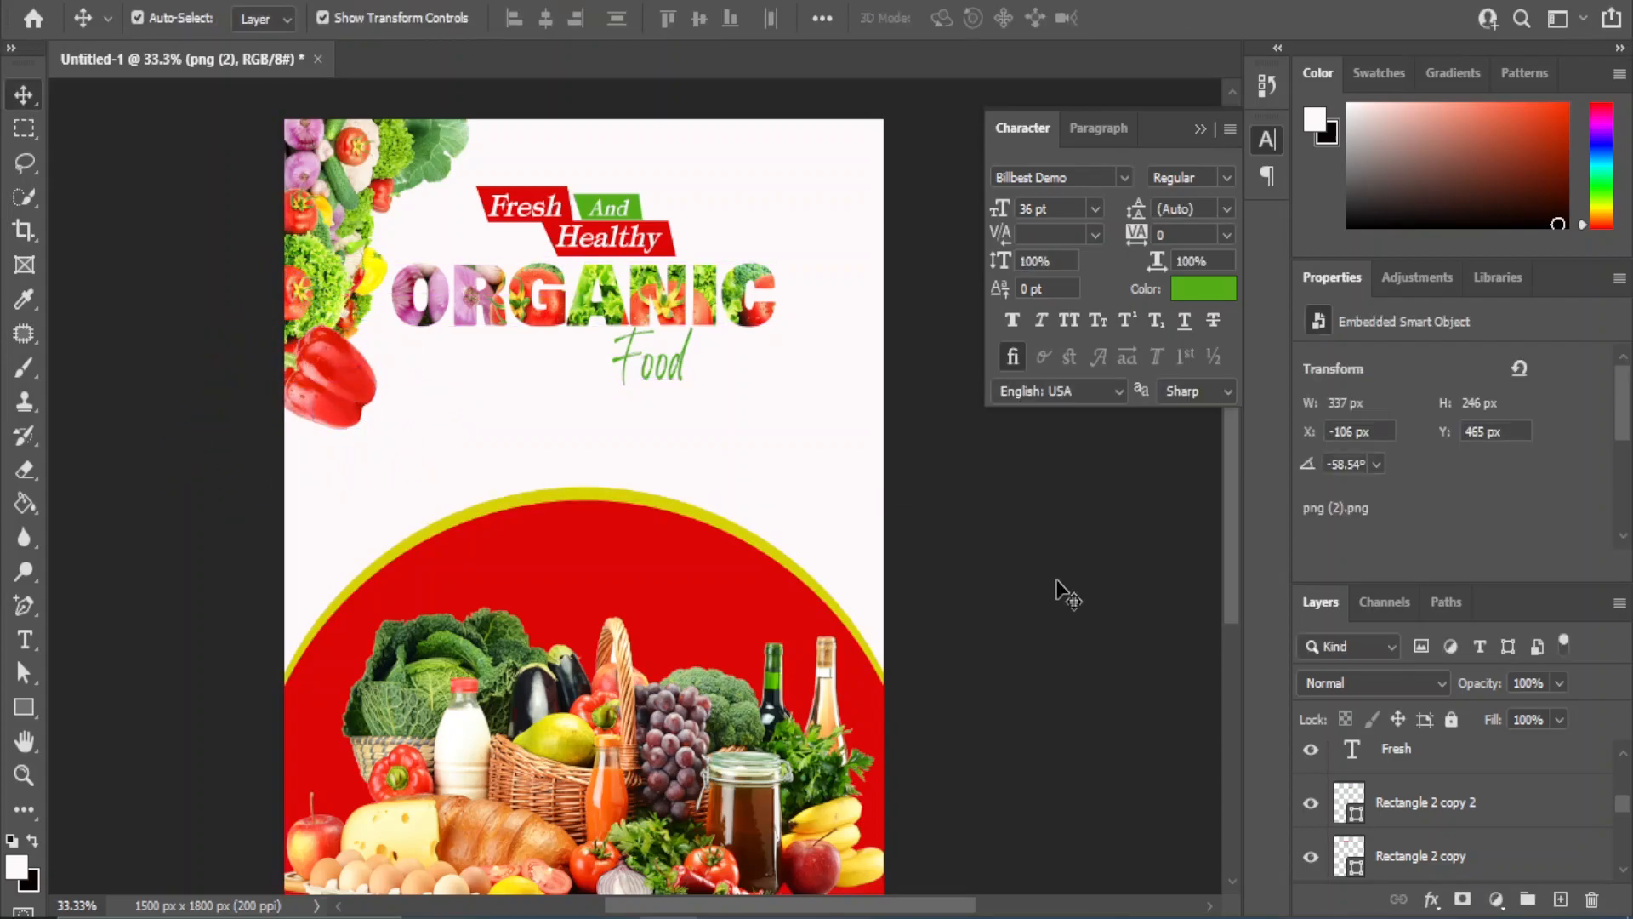
Apply a light Gaussian Blur to the red pepper image
click(305, 380)
click(324, 1)
mouse_move(364, 314)
click(683, 412)
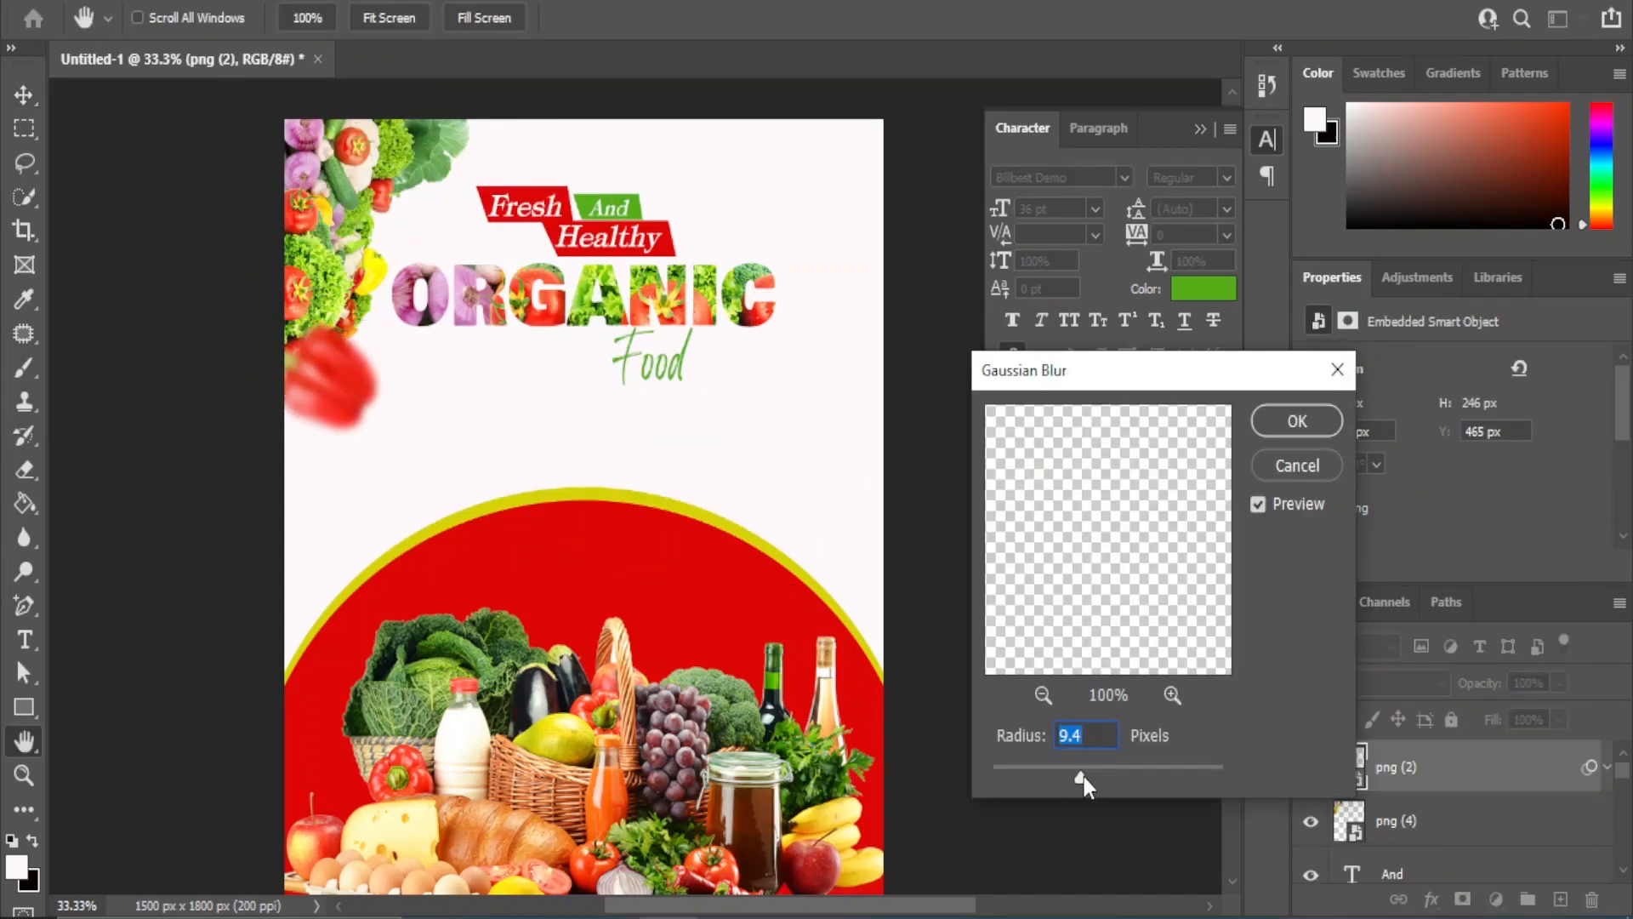
click(1297, 420)
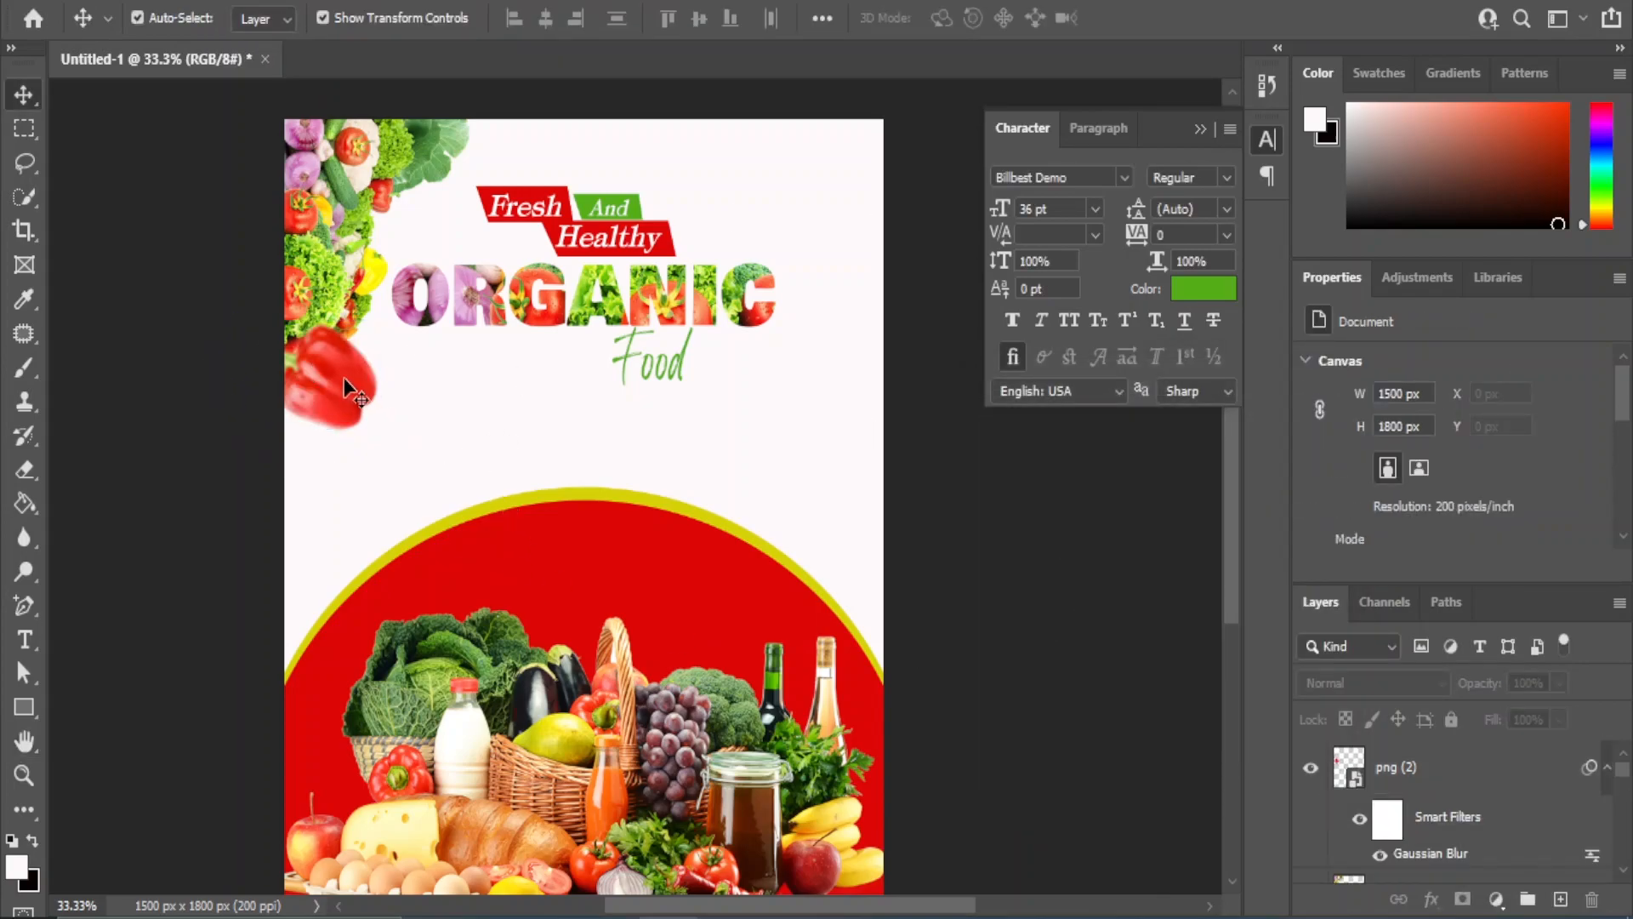
Duplicate the blurred red pepper to the flyer's right side and rotate the copy 180°
alt+click(349, 392)
drag(394, 382, 800, 451)
key(ctrl+t)
click(834, 357)
right_click(824, 457)
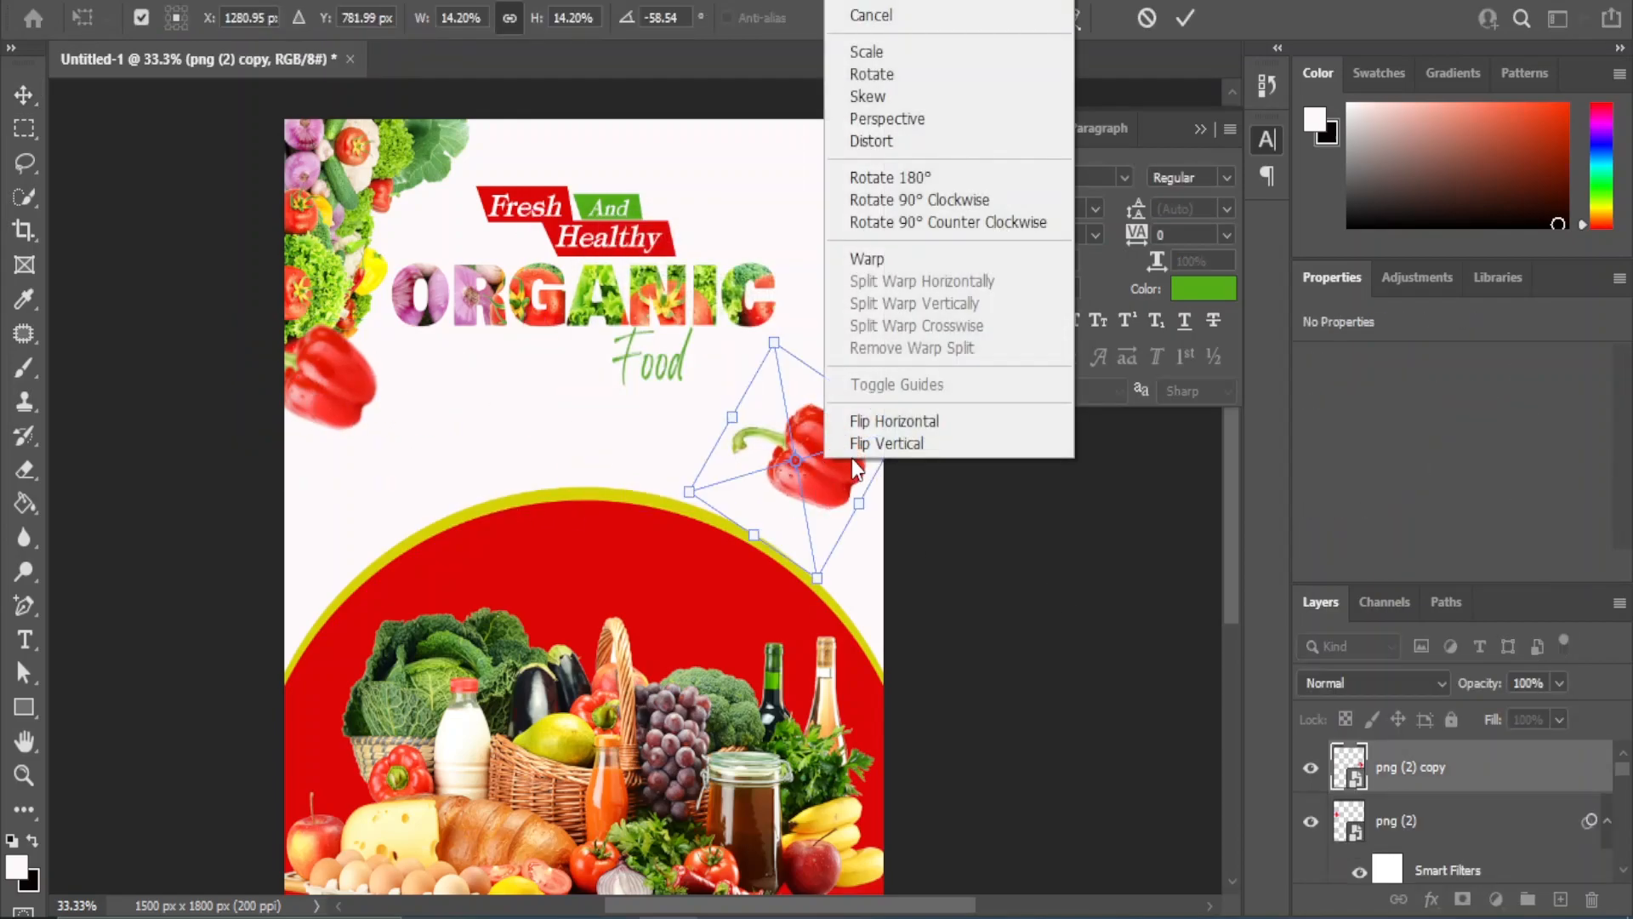
click(864, 177)
Scale down the pepper copy, tilt its stem toward the upper right and place it near the right edge above the arc
drag(822, 558, 866, 515)
drag(758, 571, 791, 490)
drag(805, 434, 849, 518)
click(19, 96)
click(954, 620)
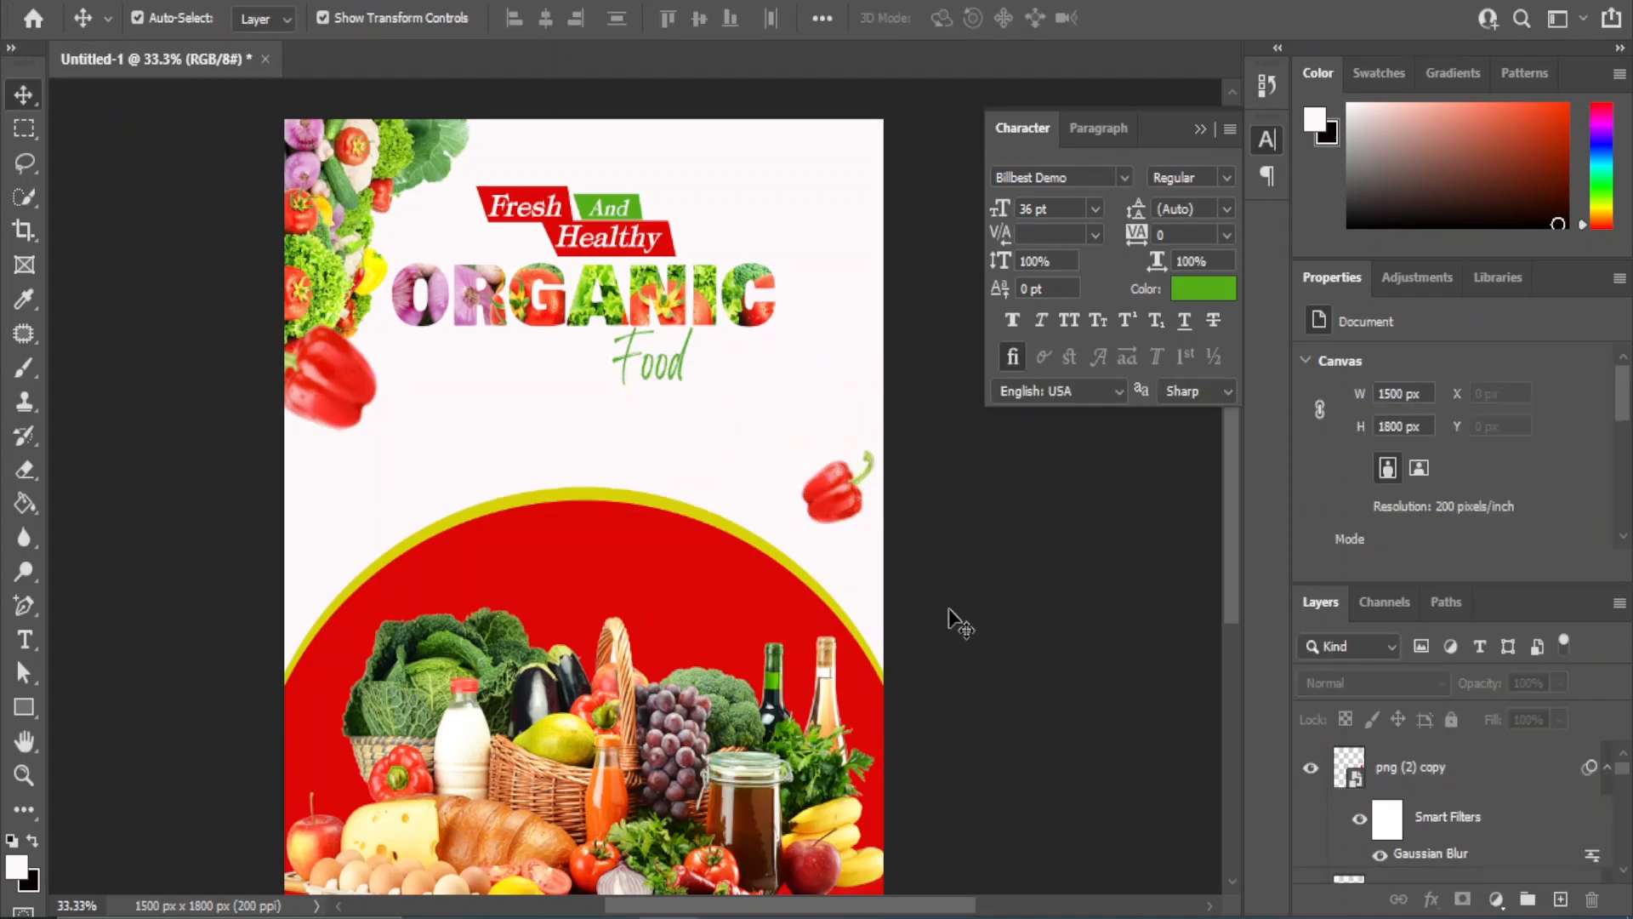
Place the tomato image png (5), scale it down, tilt it and move it near the flyer's upper-right corner
click(728, 808)
drag(814, 274, 817, 490)
drag(690, 783, 791, 216)
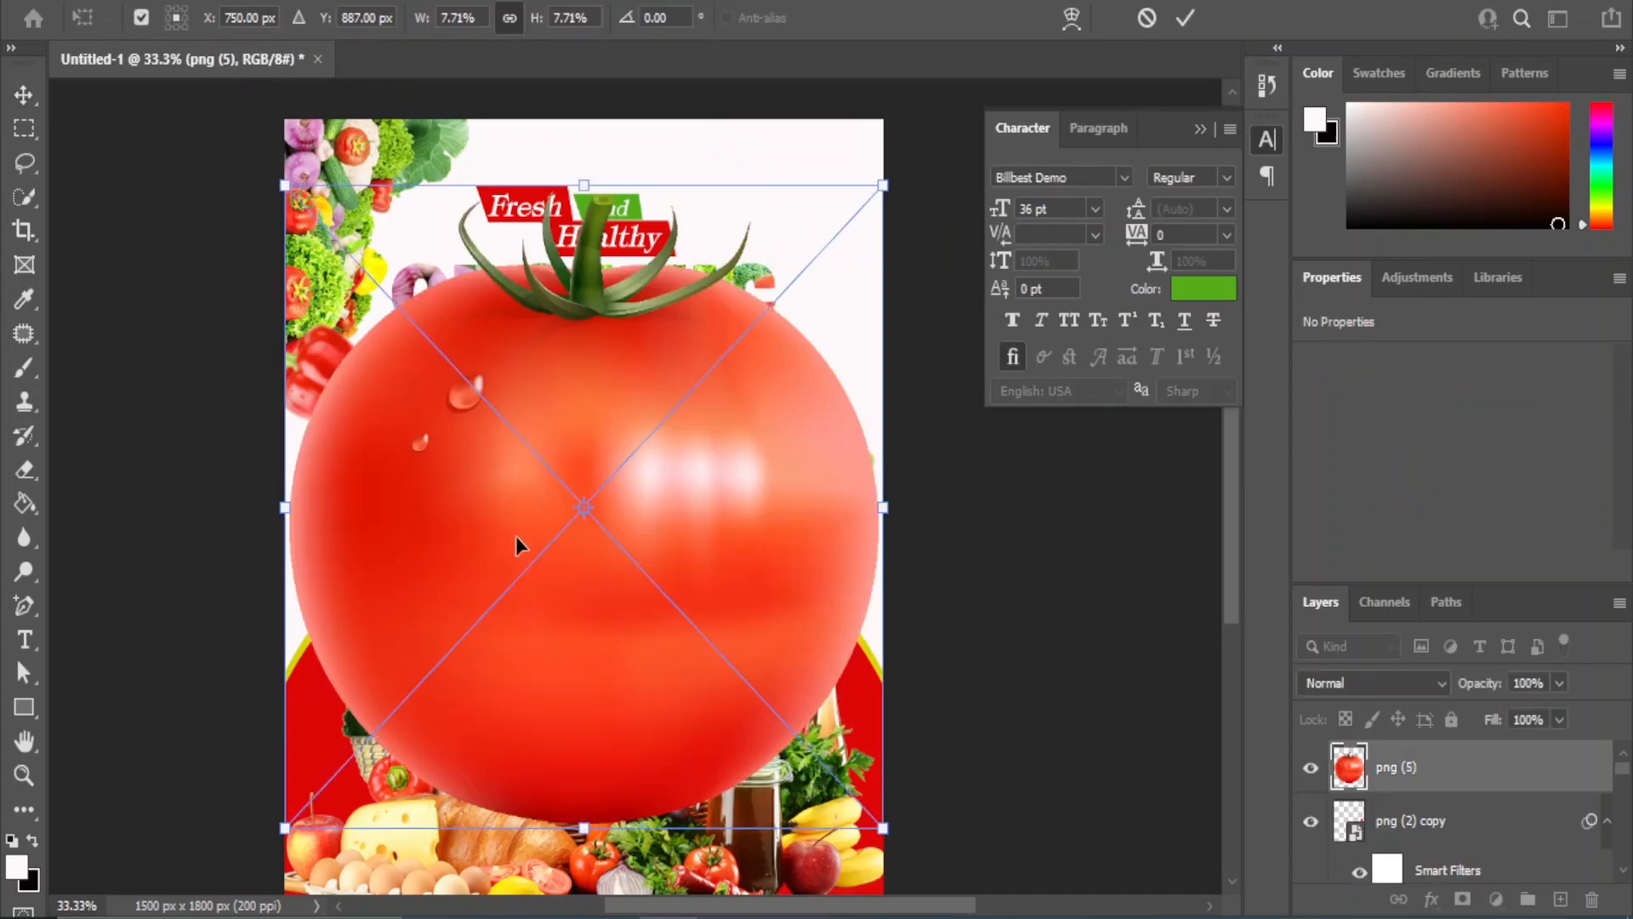
drag(284, 822, 781, 293)
drag(832, 241, 824, 193)
drag(868, 288, 845, 184)
Nudge the tomato up and to the right until it sits in the flyer's upper-right corner, and commit the transform
key(Up)
key(Up)
key(Up)
key(Up)
key(Up)
key(Up)
key(Up)
key(Up)
key(Up)
key(Up)
key(Up)
key(Right)
key(Right)
key(Right)
key(Right)
key(Right)
key(Right)
key(Right)
key(Up)
key(Up)
key(Up)
key(Up)
click(23, 94)
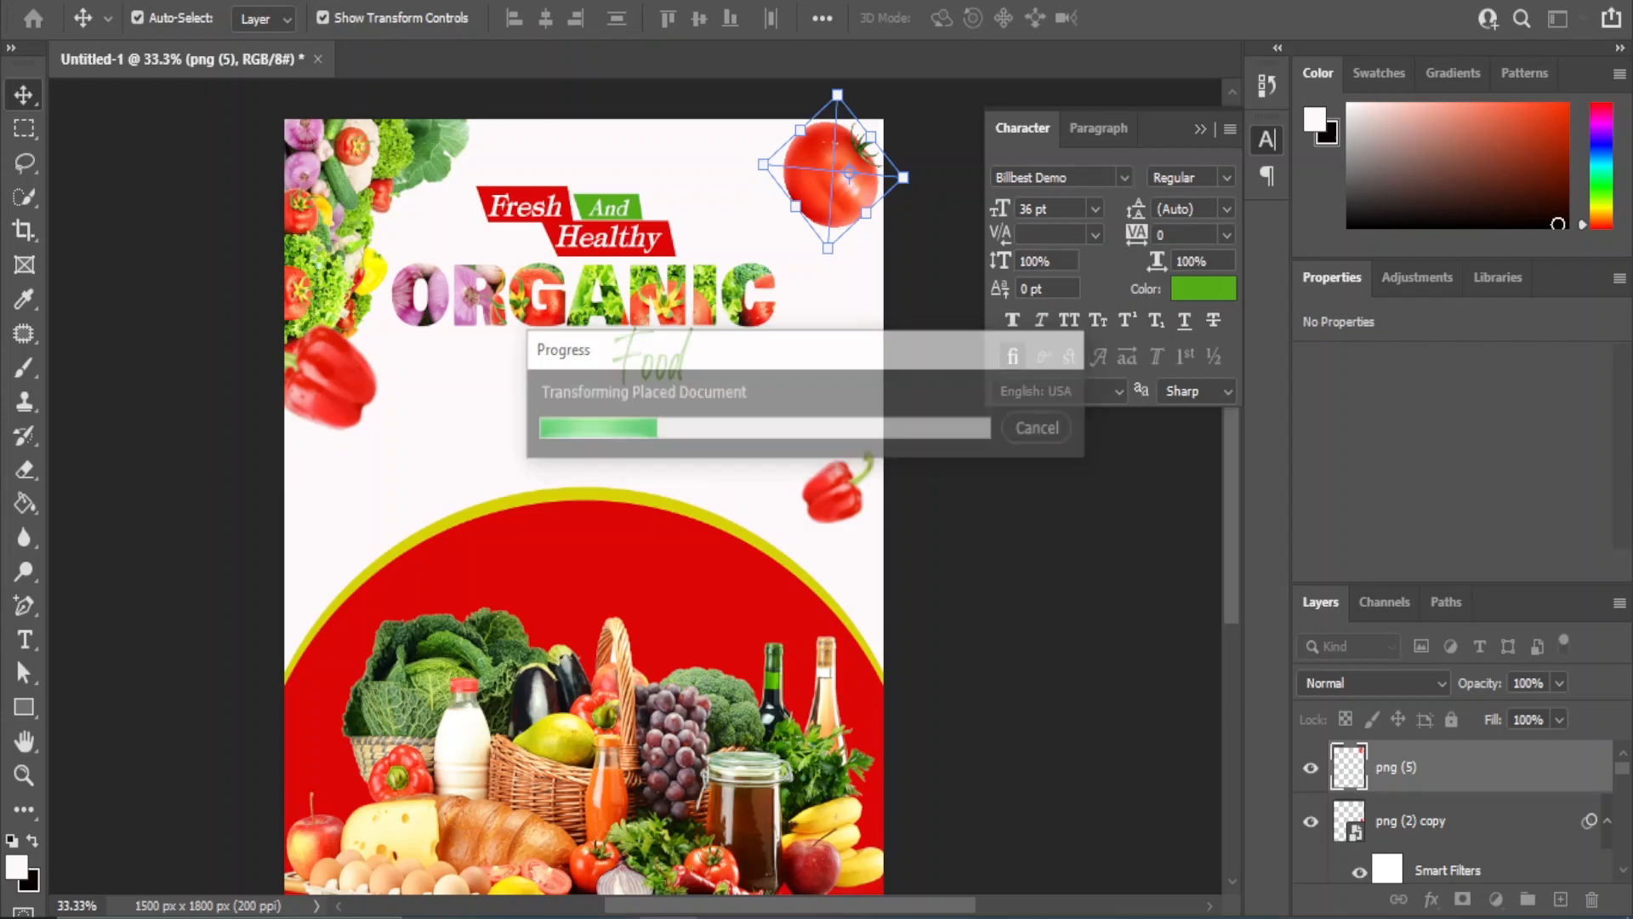
Apply a Gaussian Blur with a 4.1-pixel radius to the tomato image
click(328, 2)
mouse_move(352, 320)
click(697, 410)
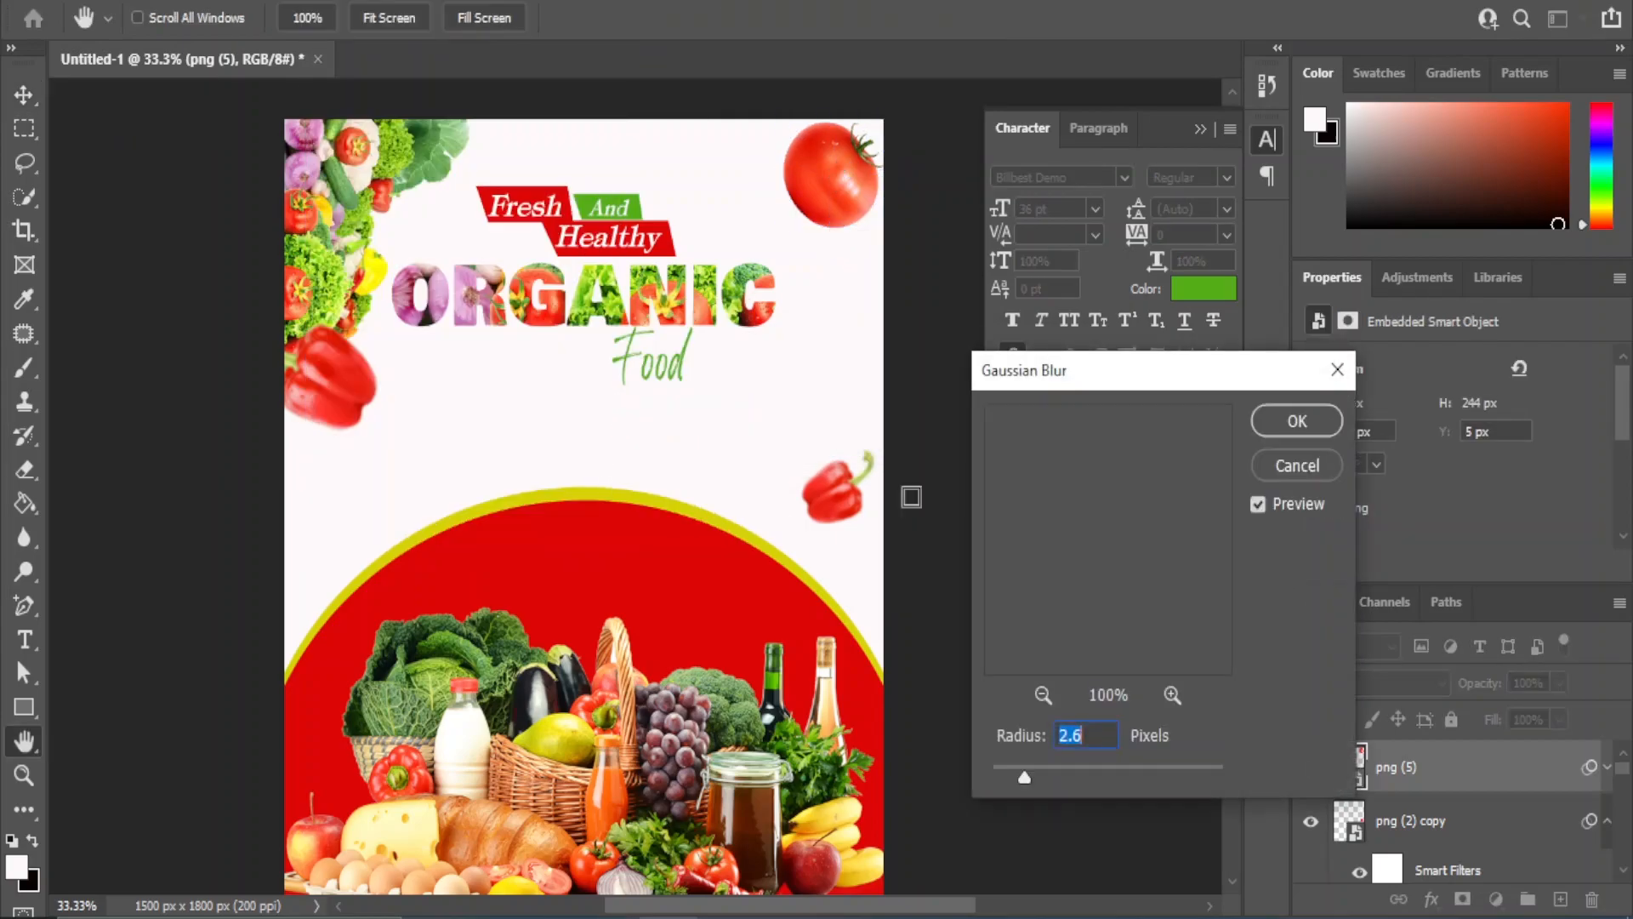
mouse_move(1058, 773)
mouse_down()
mouse_move(1106, 773)
mouse_move(1077, 774)
mouse_up()
click(1298, 420)
key(v)
click(984, 686)
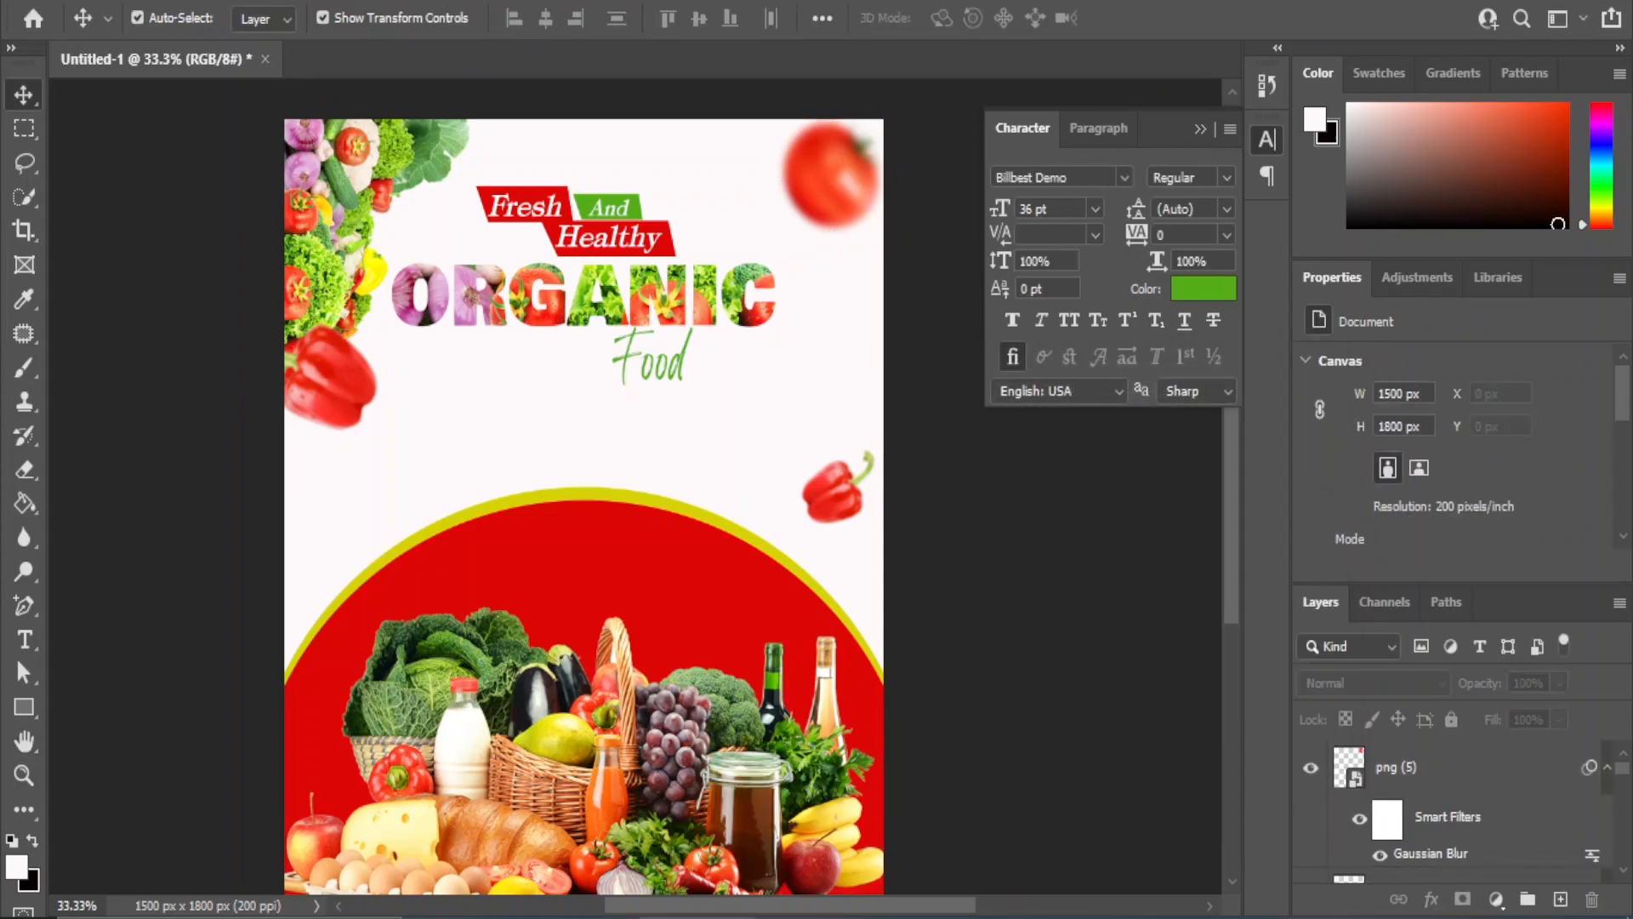
Place the leaf image png (7), scale it down, rotate it 40.69° and position it beside the red pepper on the flyer's left side
key(alt+Tab)
click(1078, 274)
drag(1078, 274, 508, 477)
drag(283, 800, 711, 383)
drag(773, 260, 431, 353)
drag(570, 511, 470, 522)
drag(419, 360, 394, 366)
key(Return)
Apply a Gaussian Blur with a 4.1-pixel radius to the leaf image
click(342, 10)
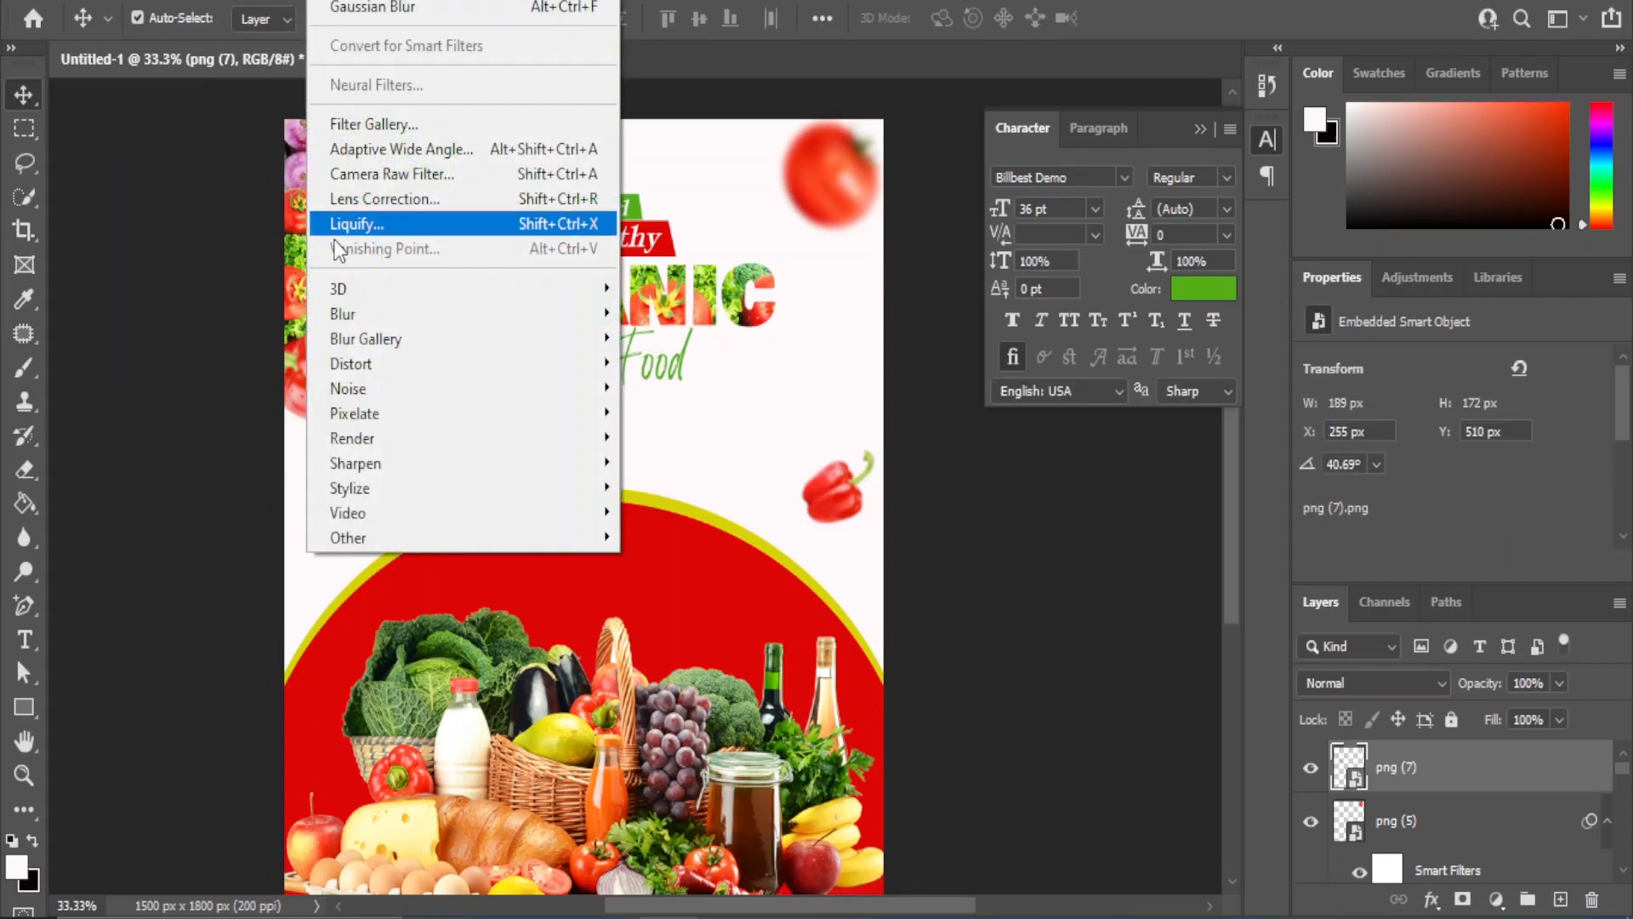
mouse_move(358, 314)
click(696, 412)
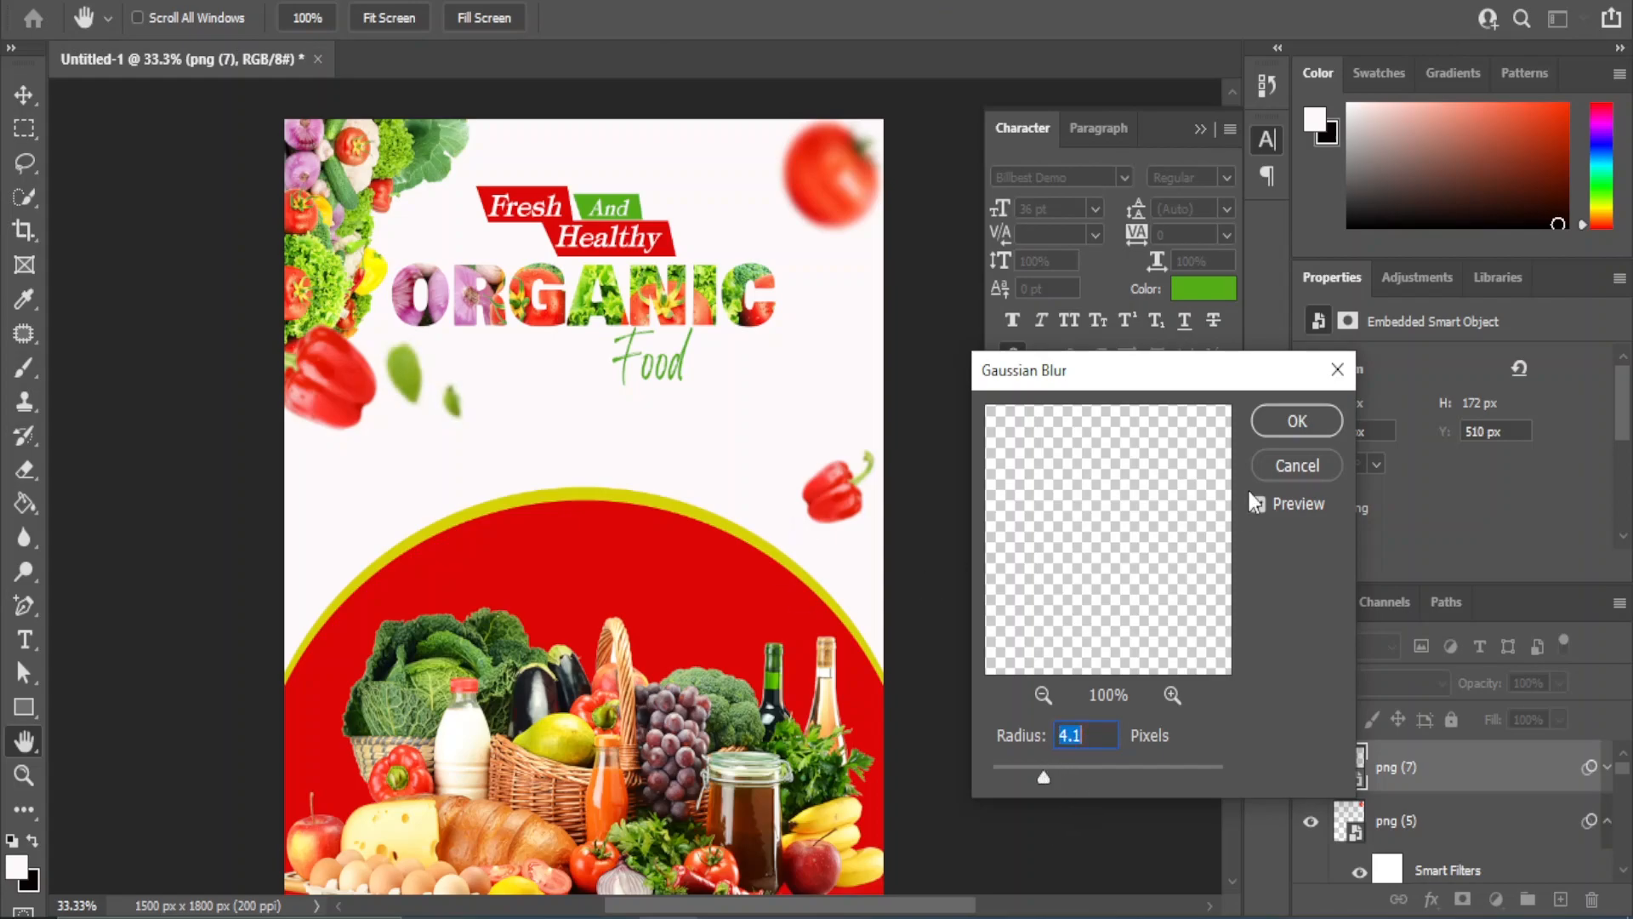
click(1323, 421)
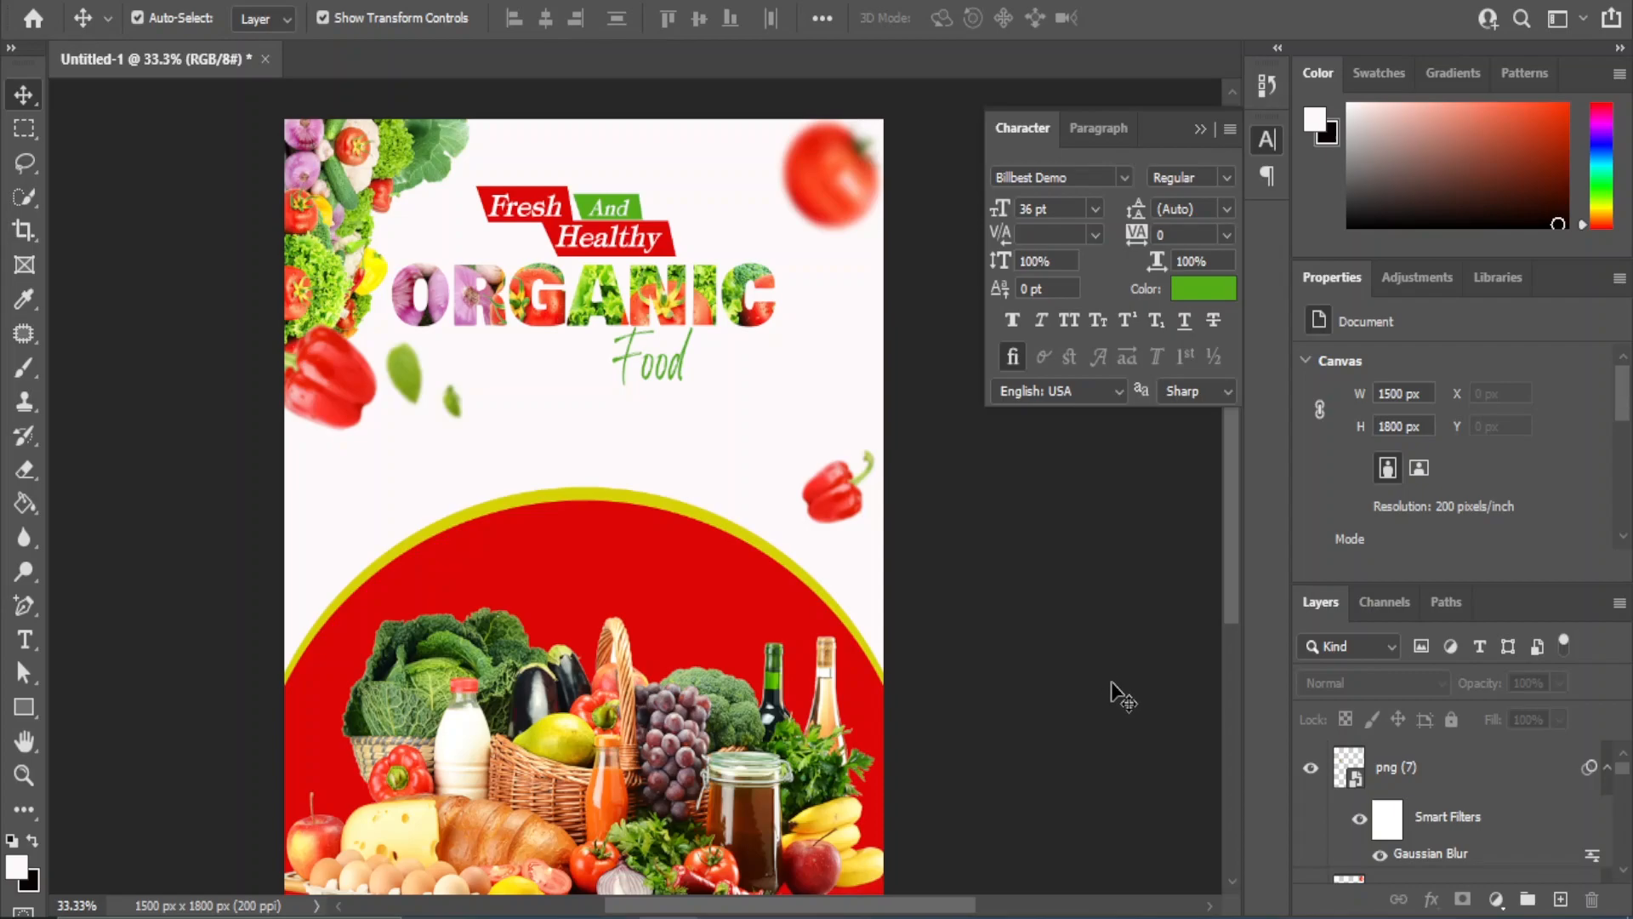
Add the text "ORDER NOW" in Poppins SemiBold Italic between the "Food" heading and the arc
drag(31, 632, 93, 644)
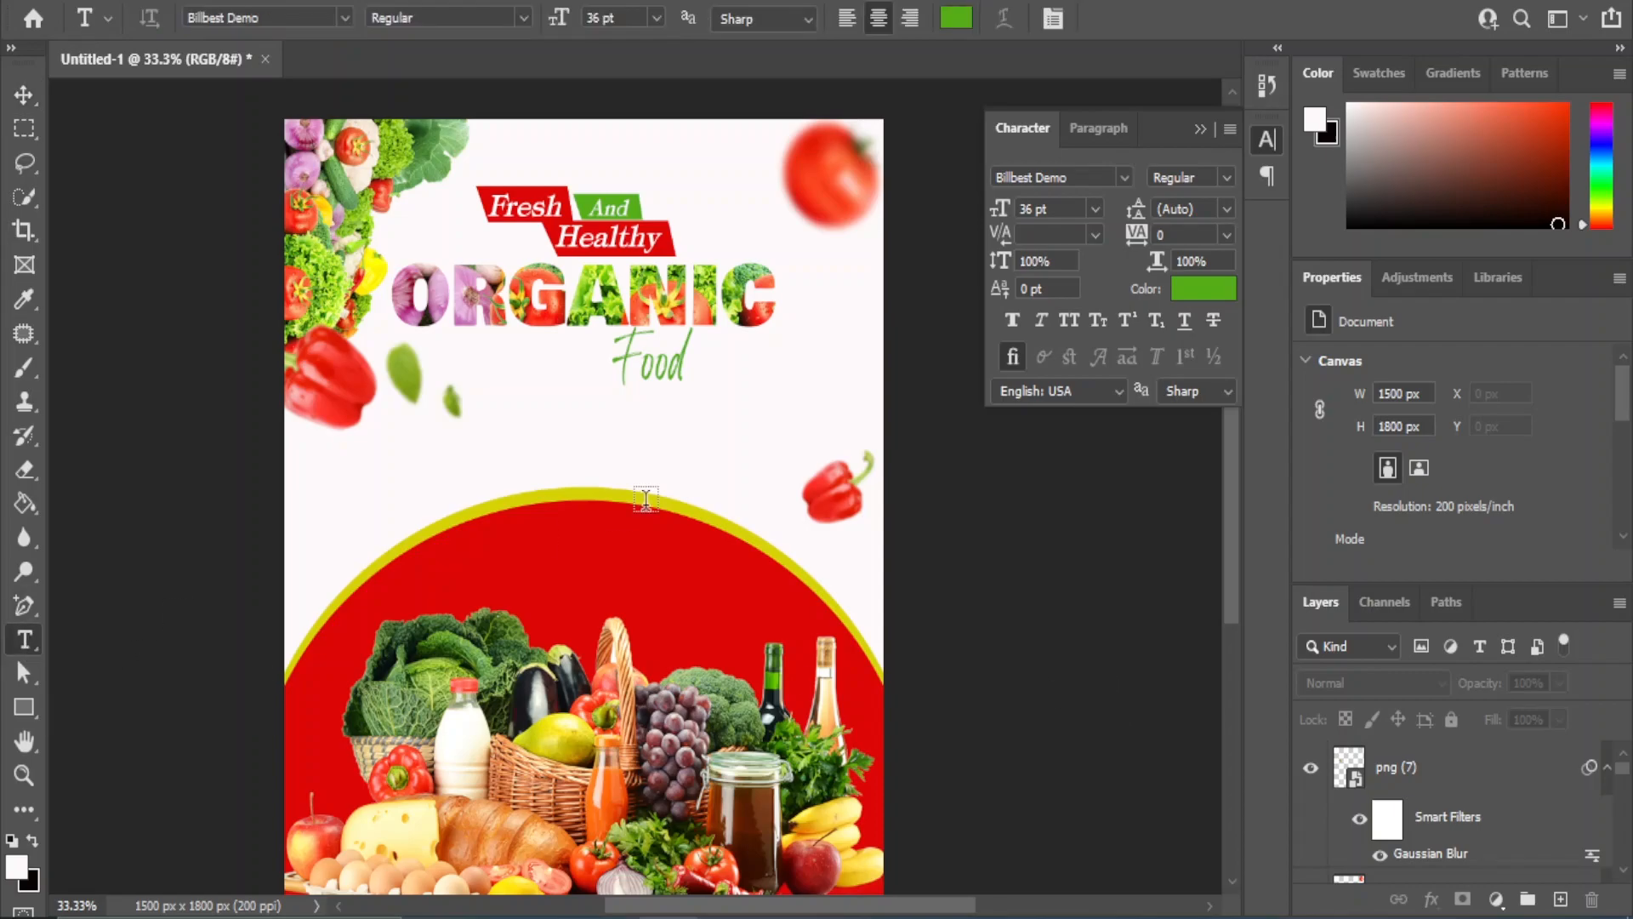
click(521, 459)
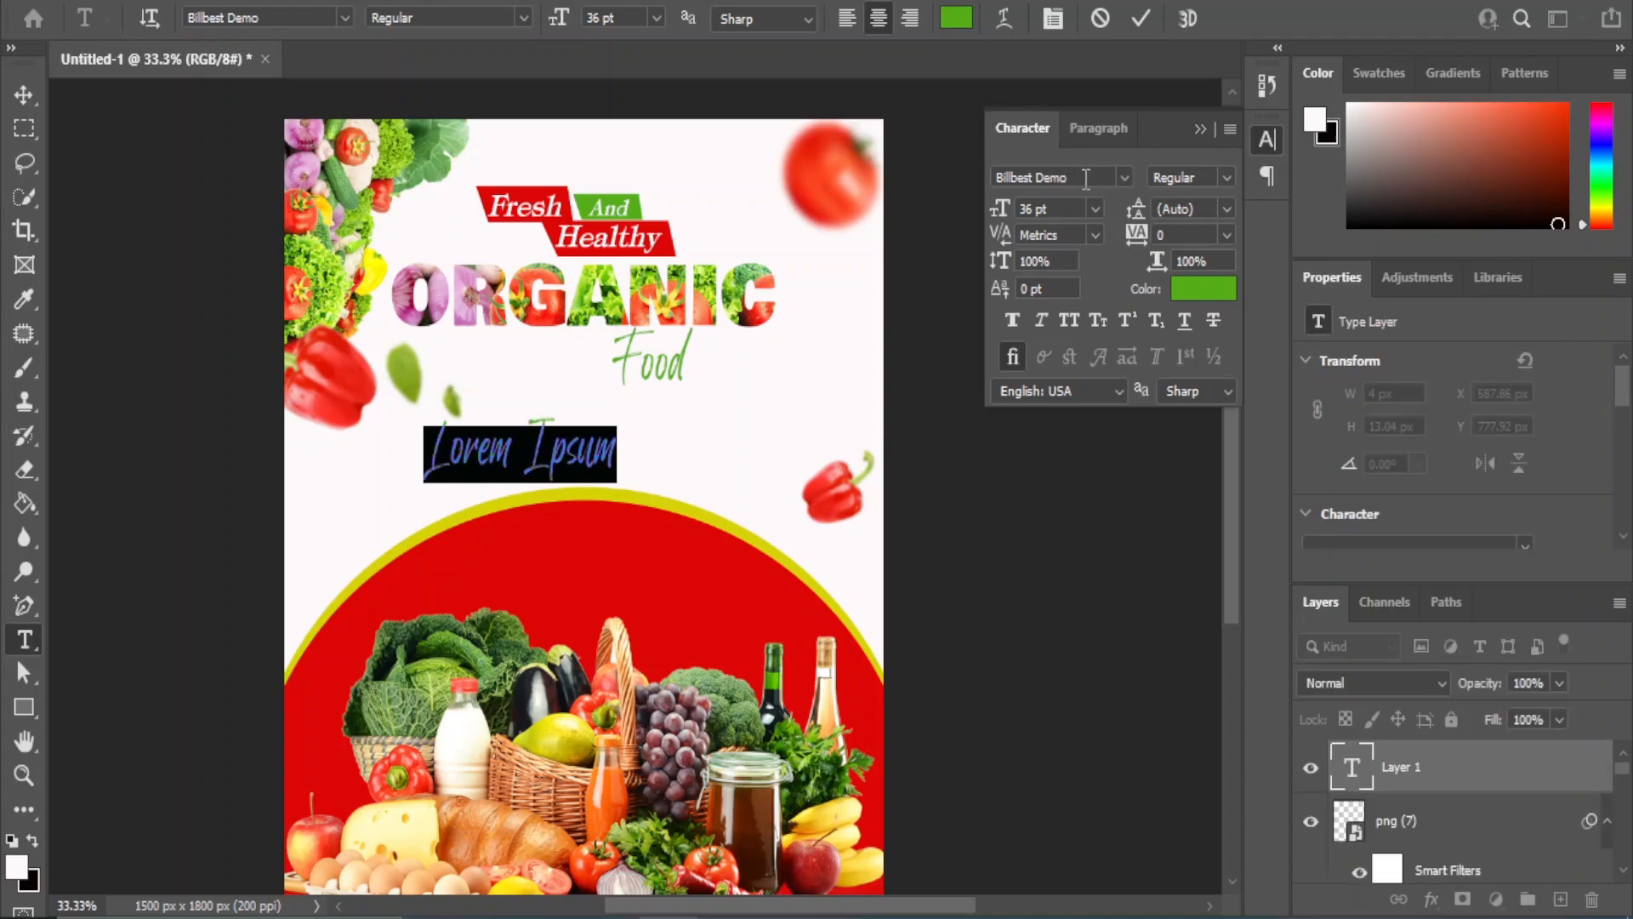
text(POP)
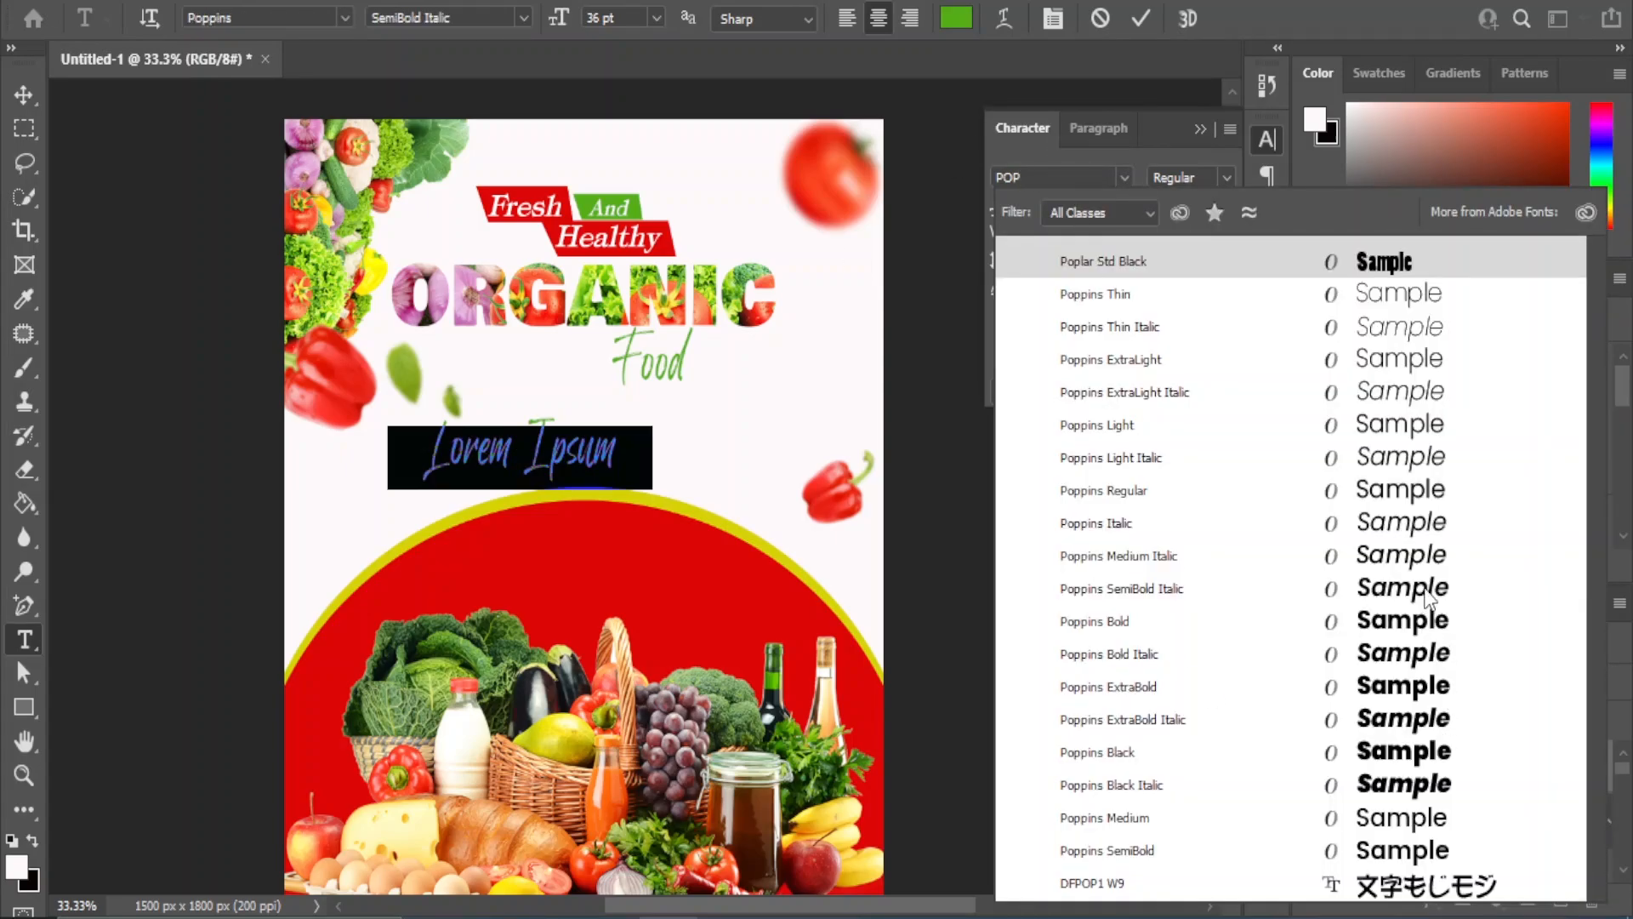
click(1427, 595)
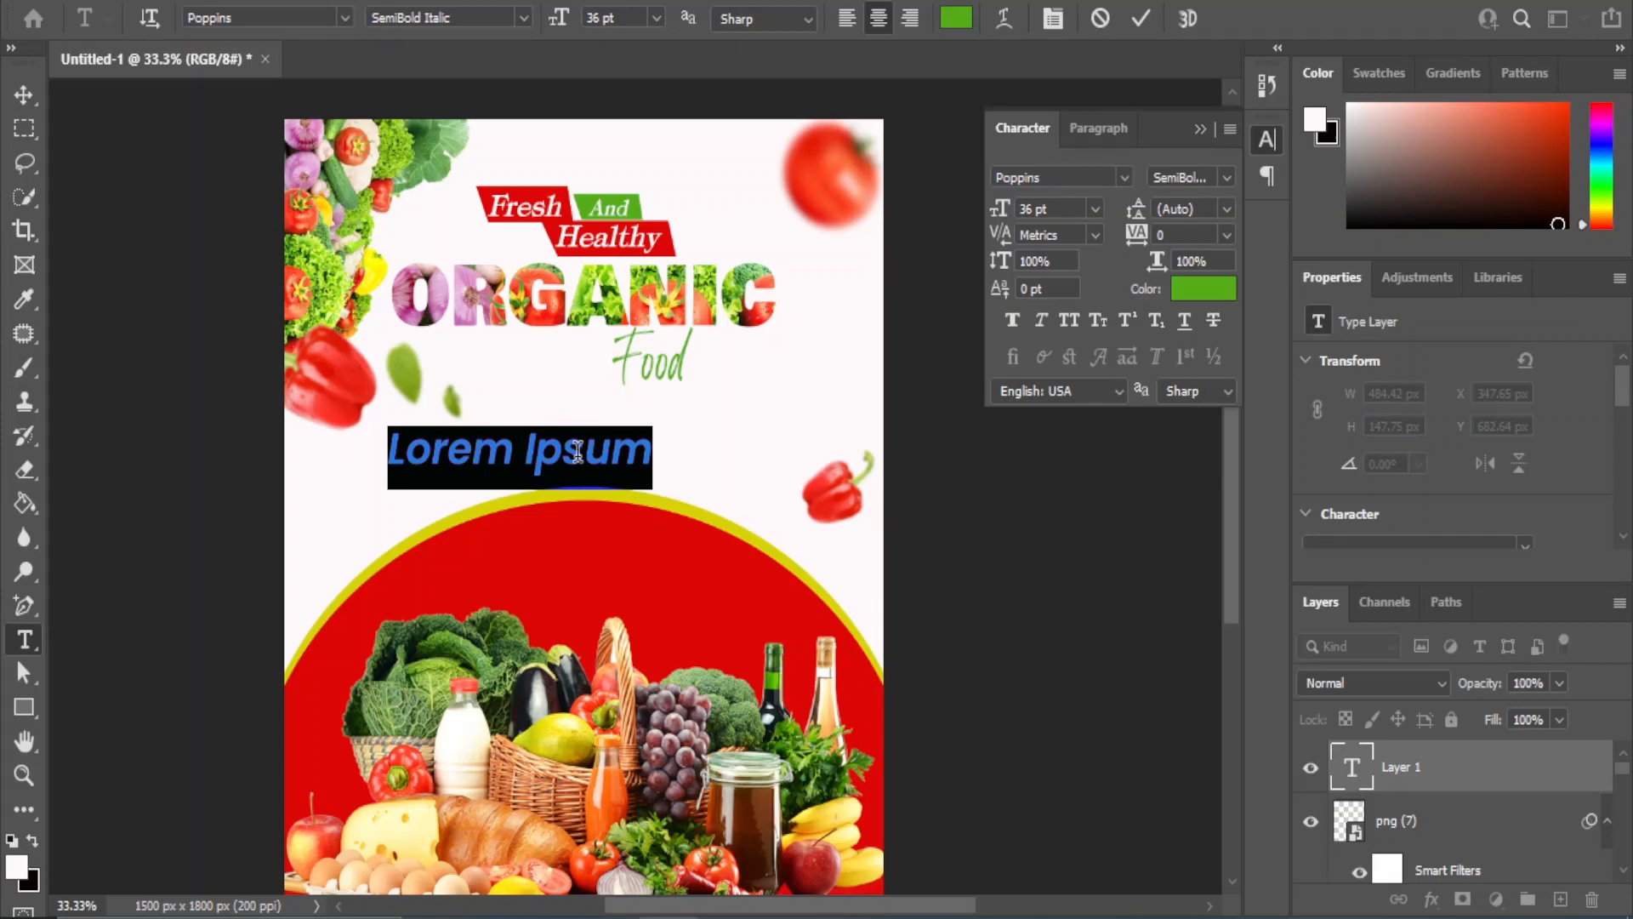
text(oRDER NOW)
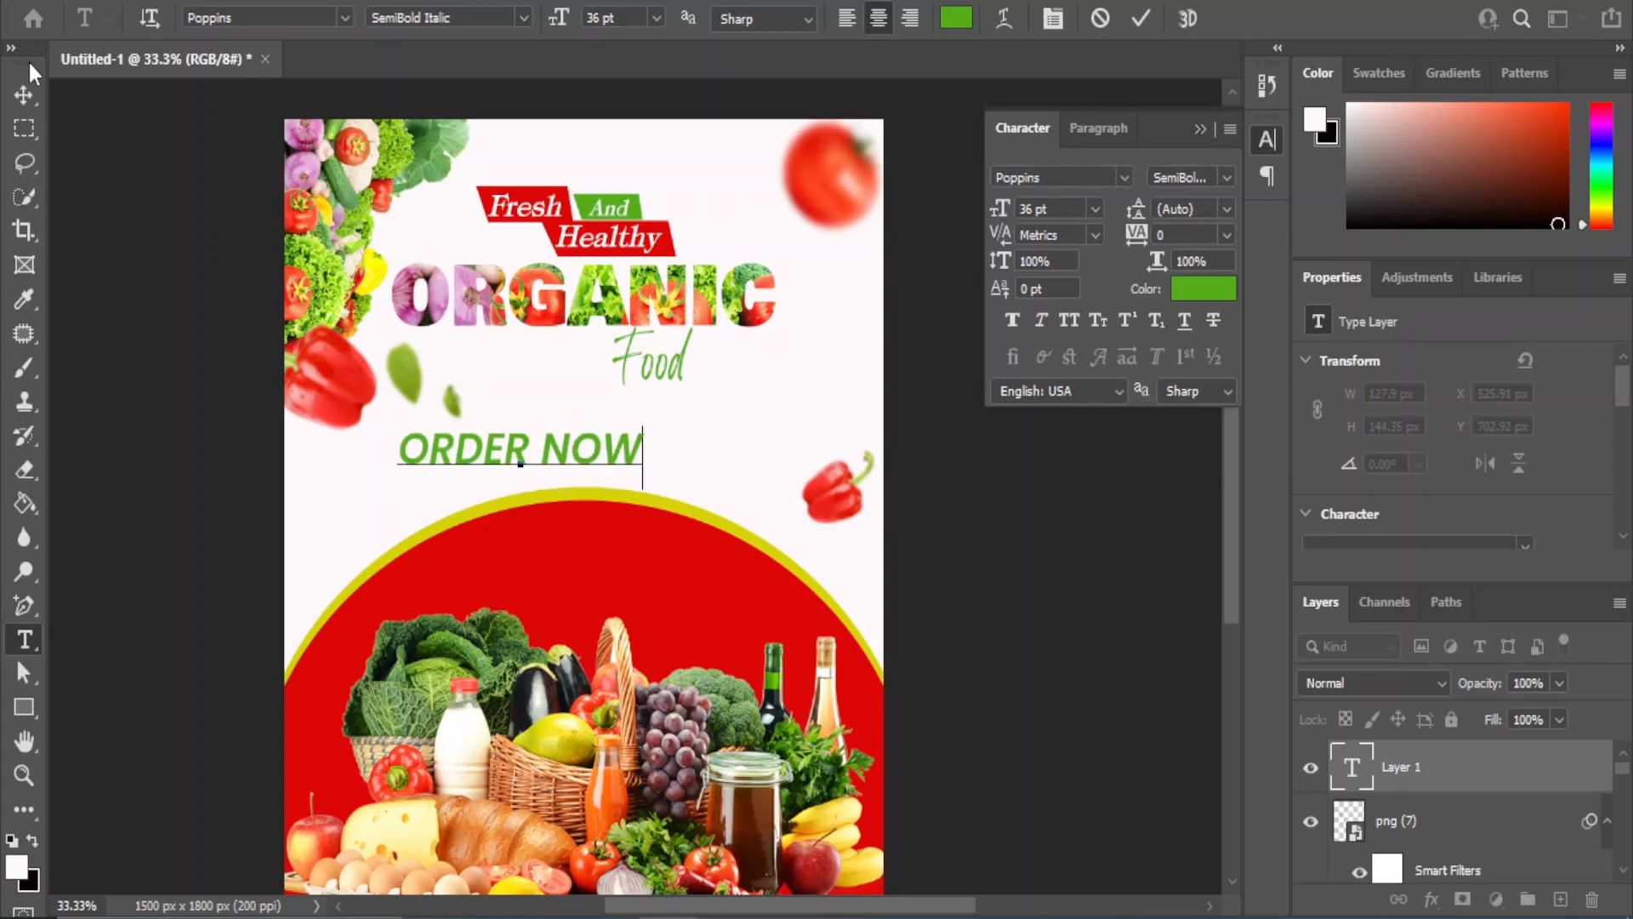
click(24, 94)
Reduce the "ORDER NOW" text to 14 pt and move it to the middle of the space below "Food"
click(1095, 209)
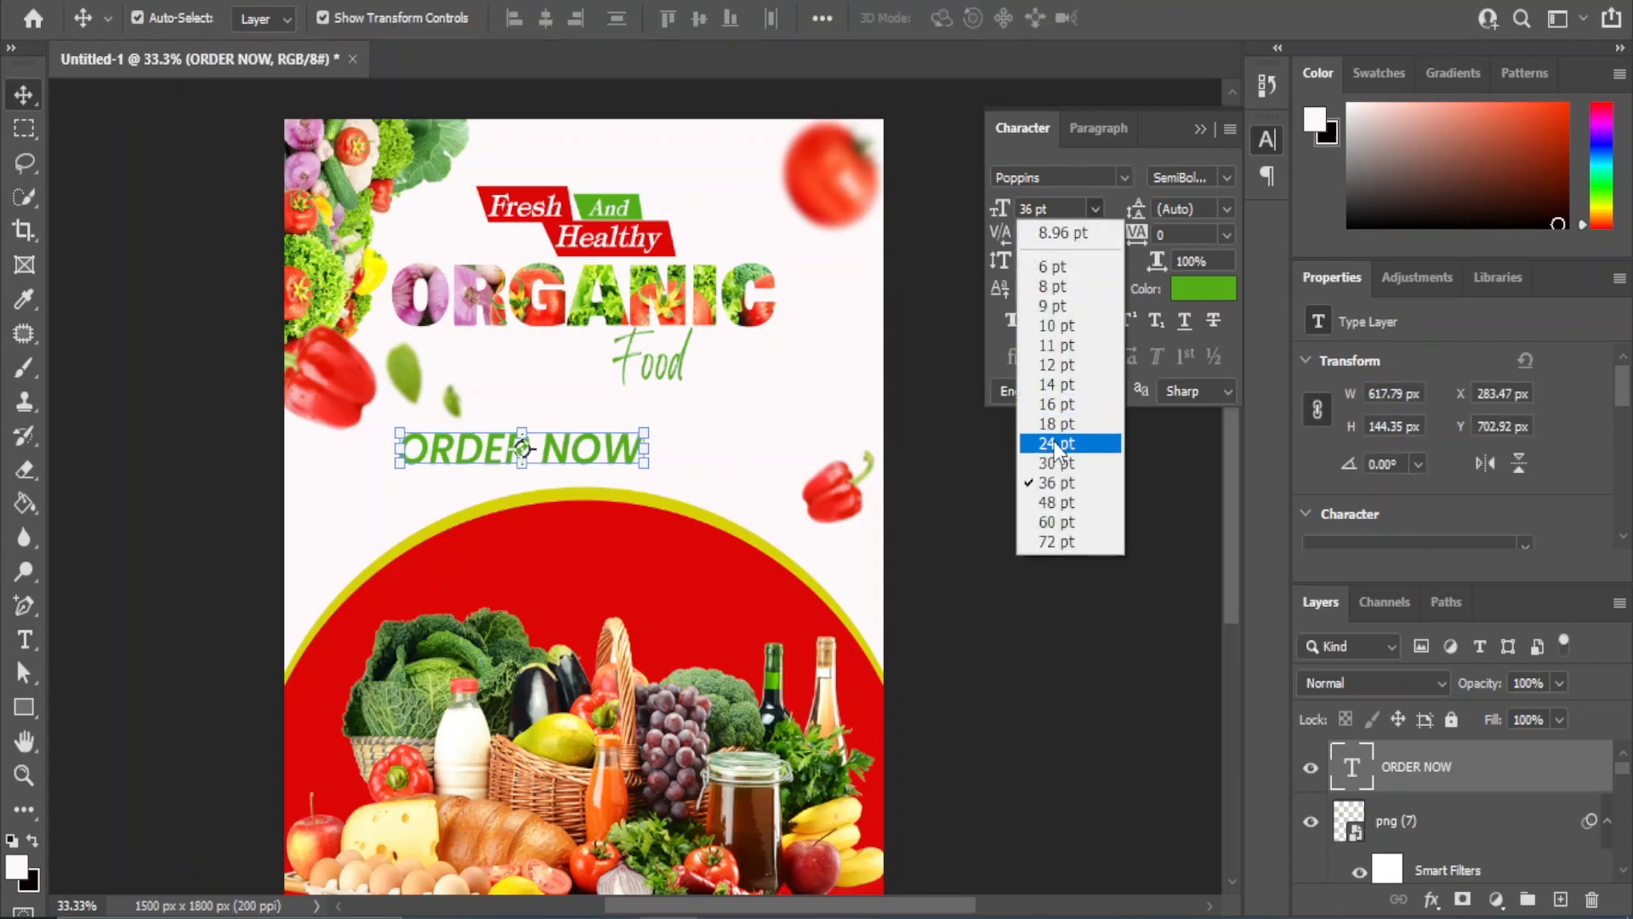
click(1074, 405)
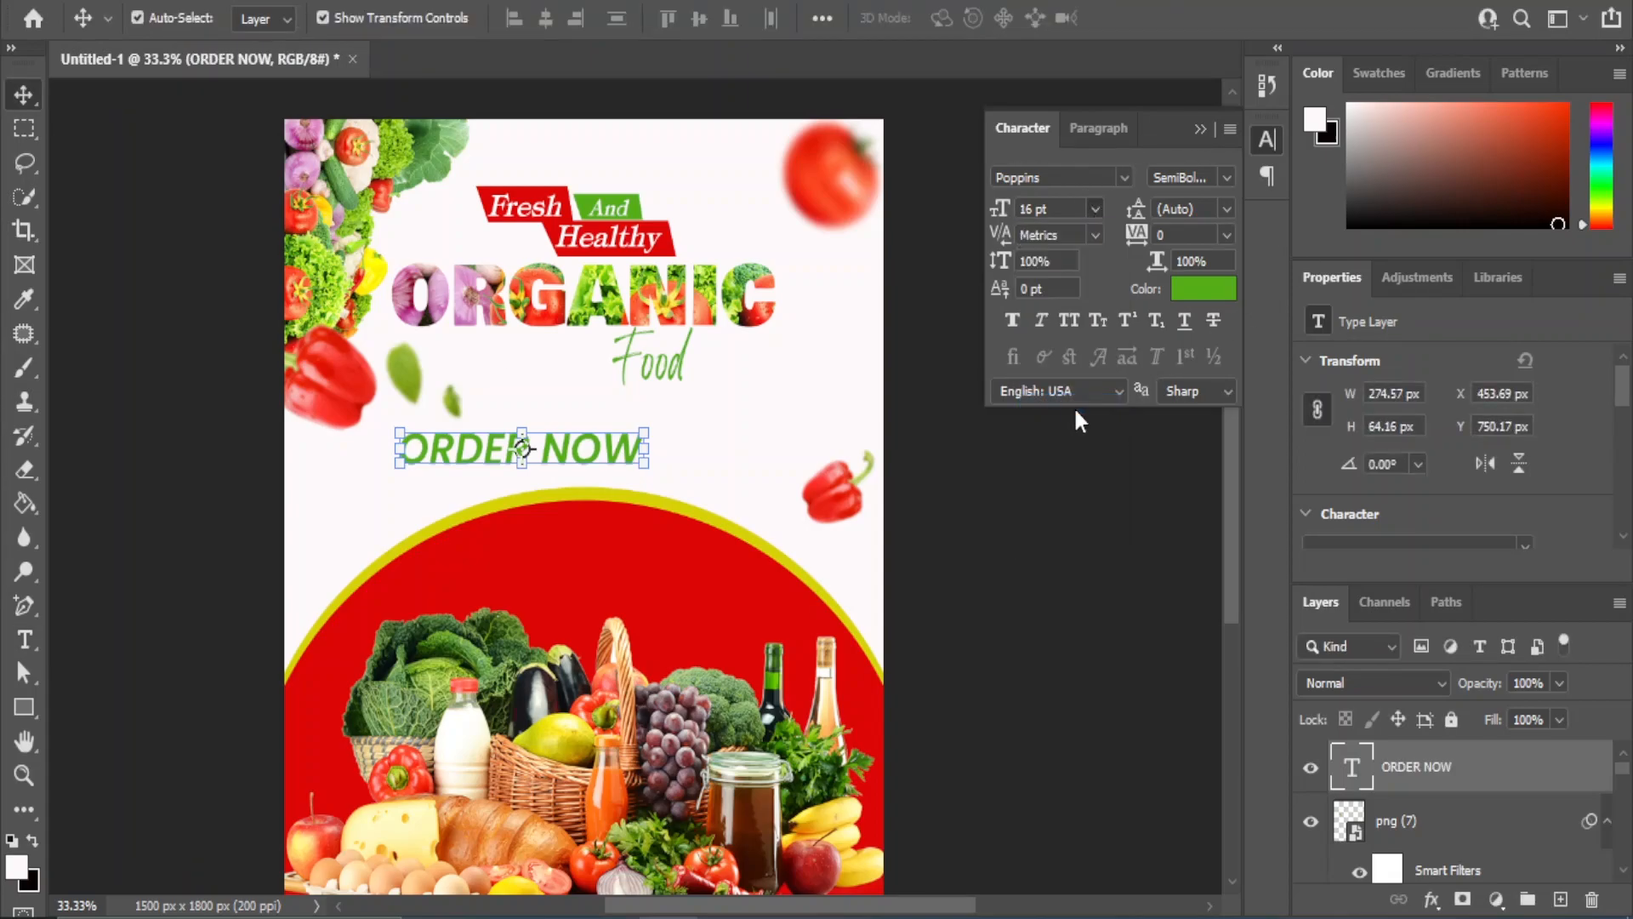
click(1021, 656)
drag(513, 464, 584, 445)
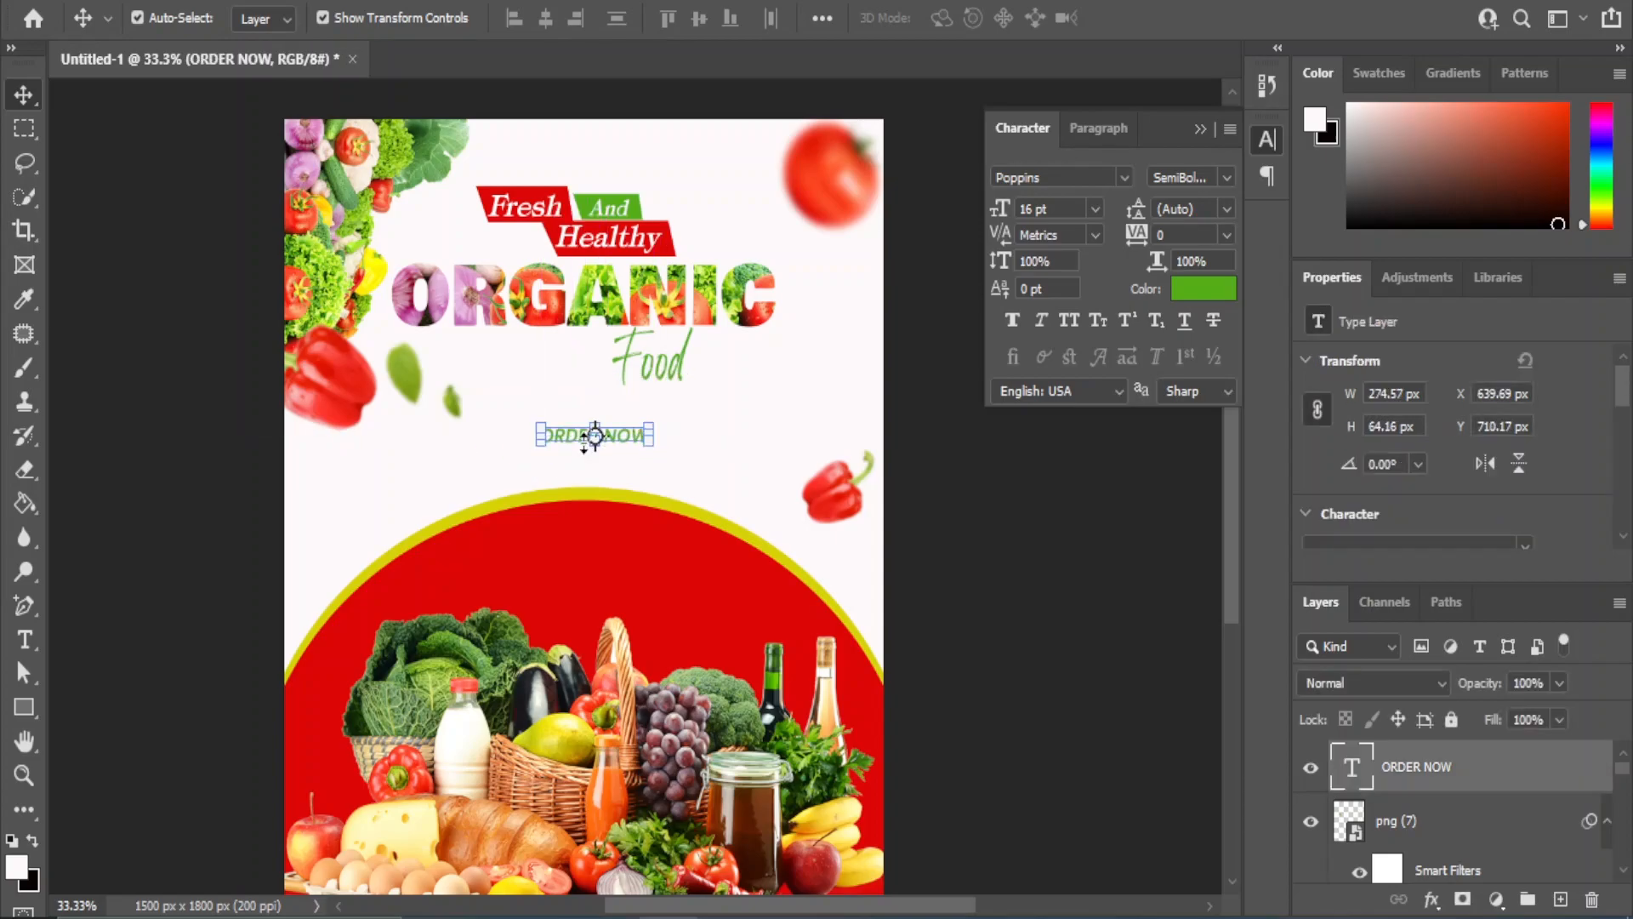
click(1095, 208)
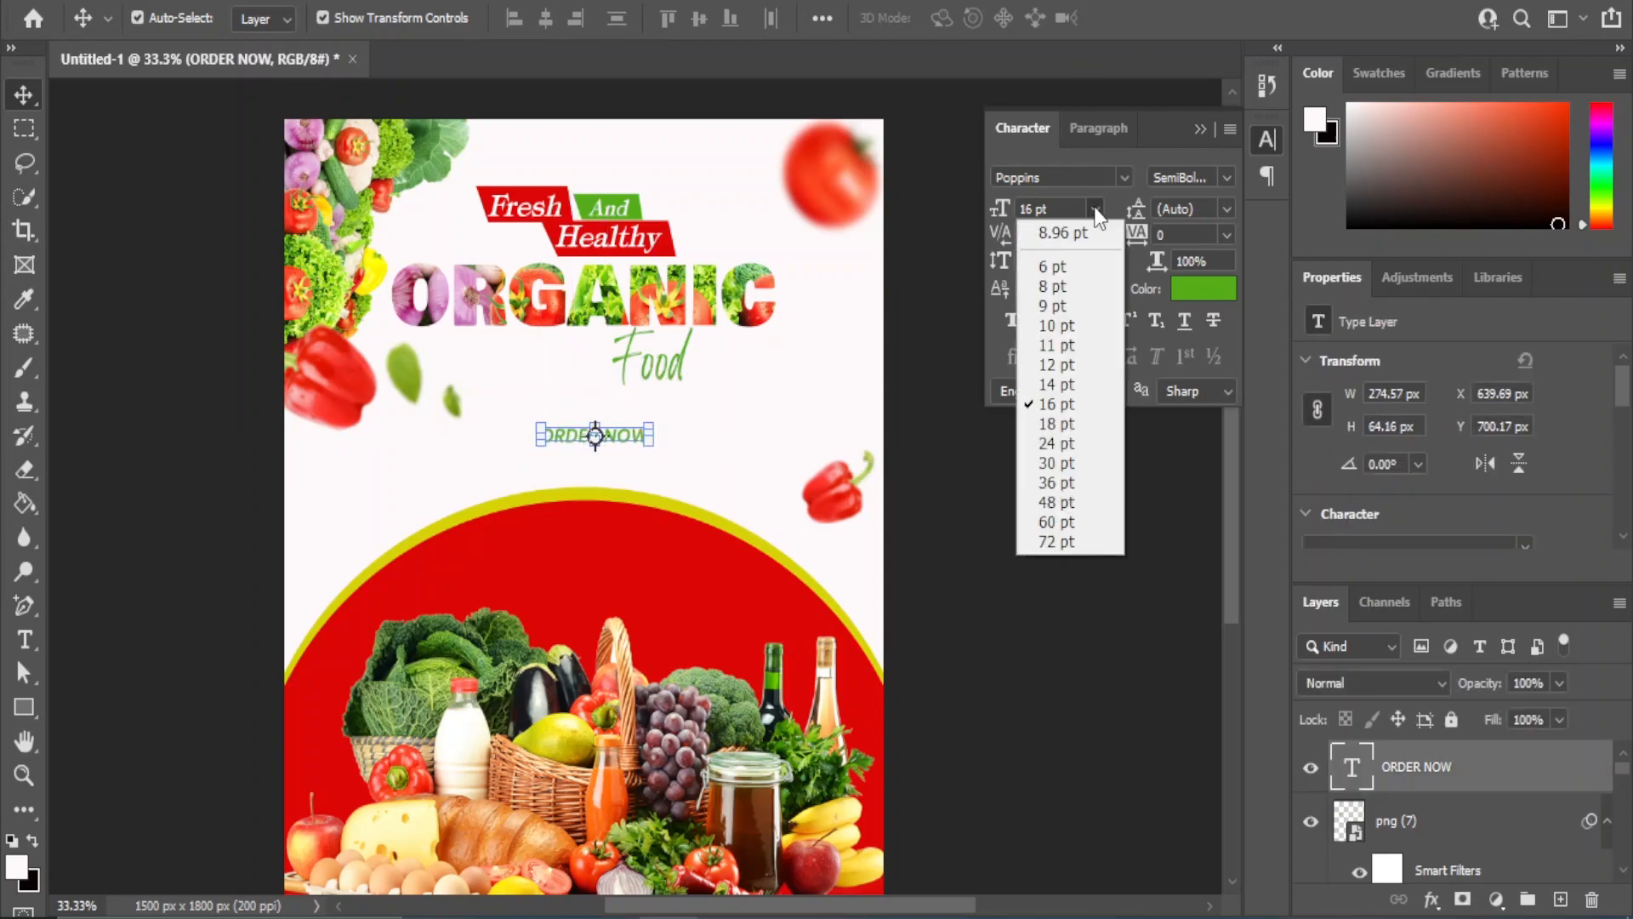
click(1076, 386)
click(612, 462)
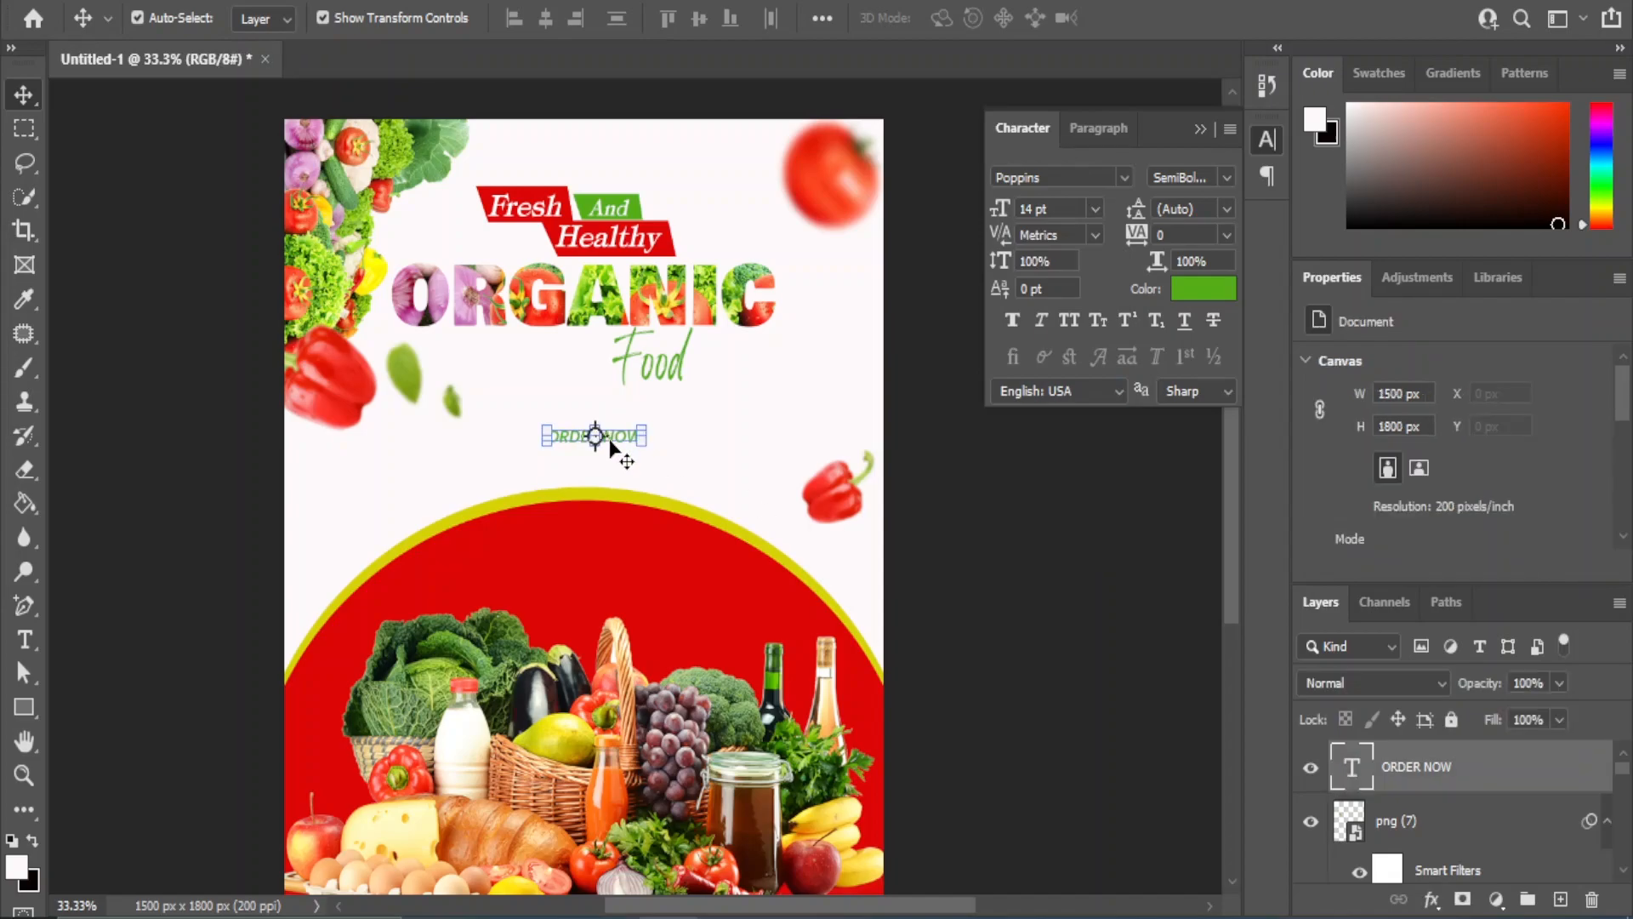
key(ctrl)
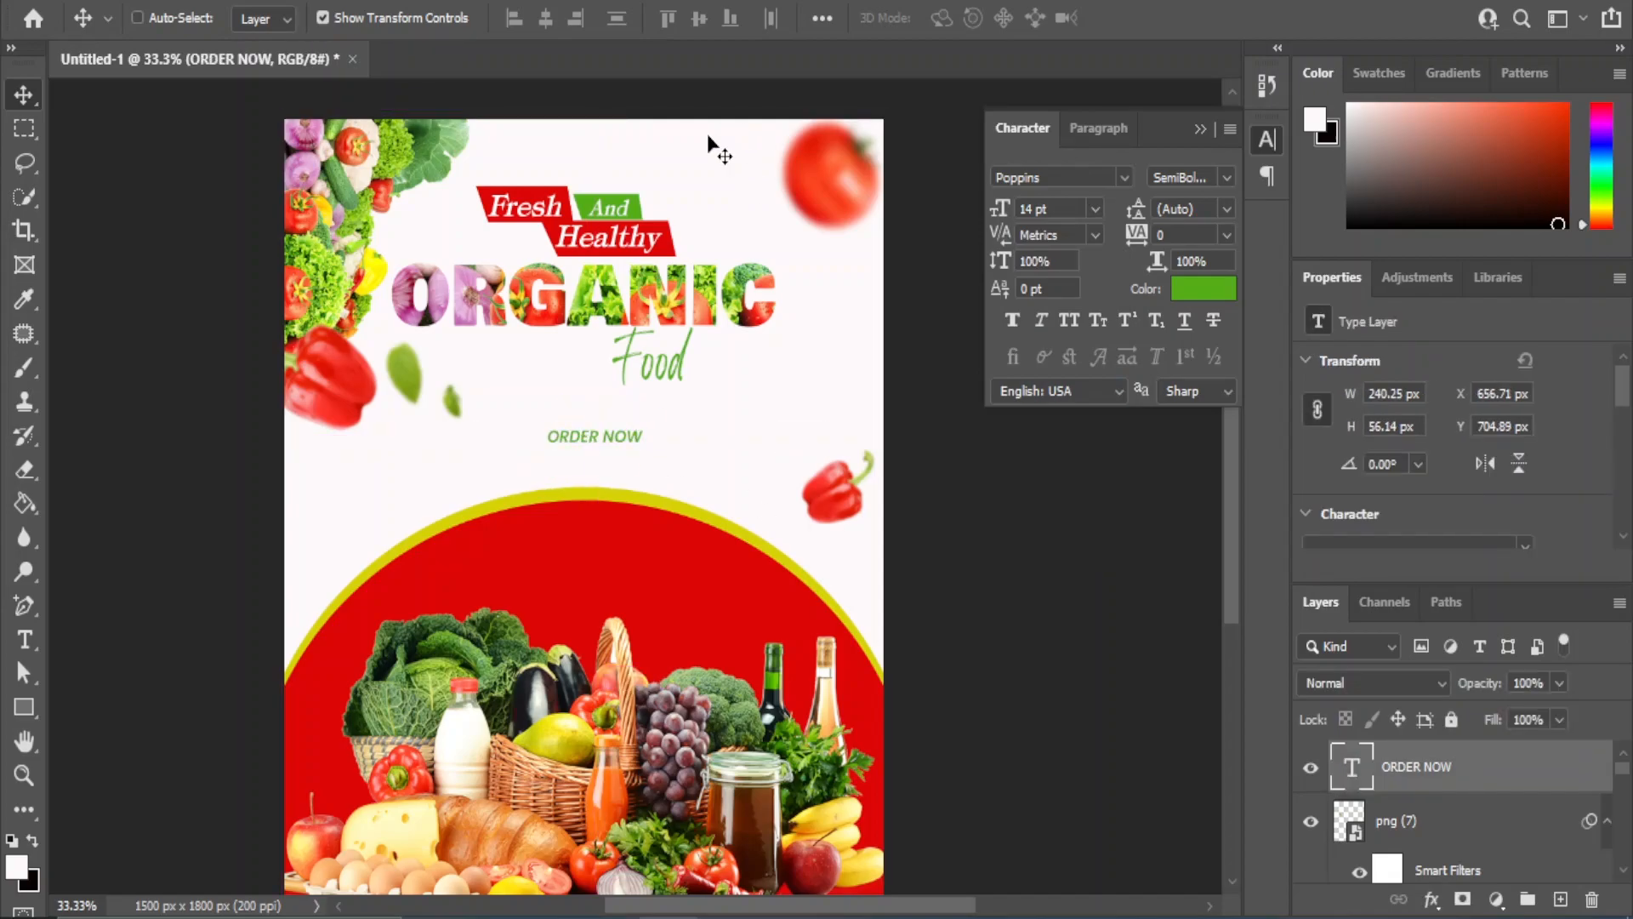
Draw a rectangle of about 274 × 60 px around "ORDER NOW" and place its layer beneath the text layer
click(17, 713)
click(76, 705)
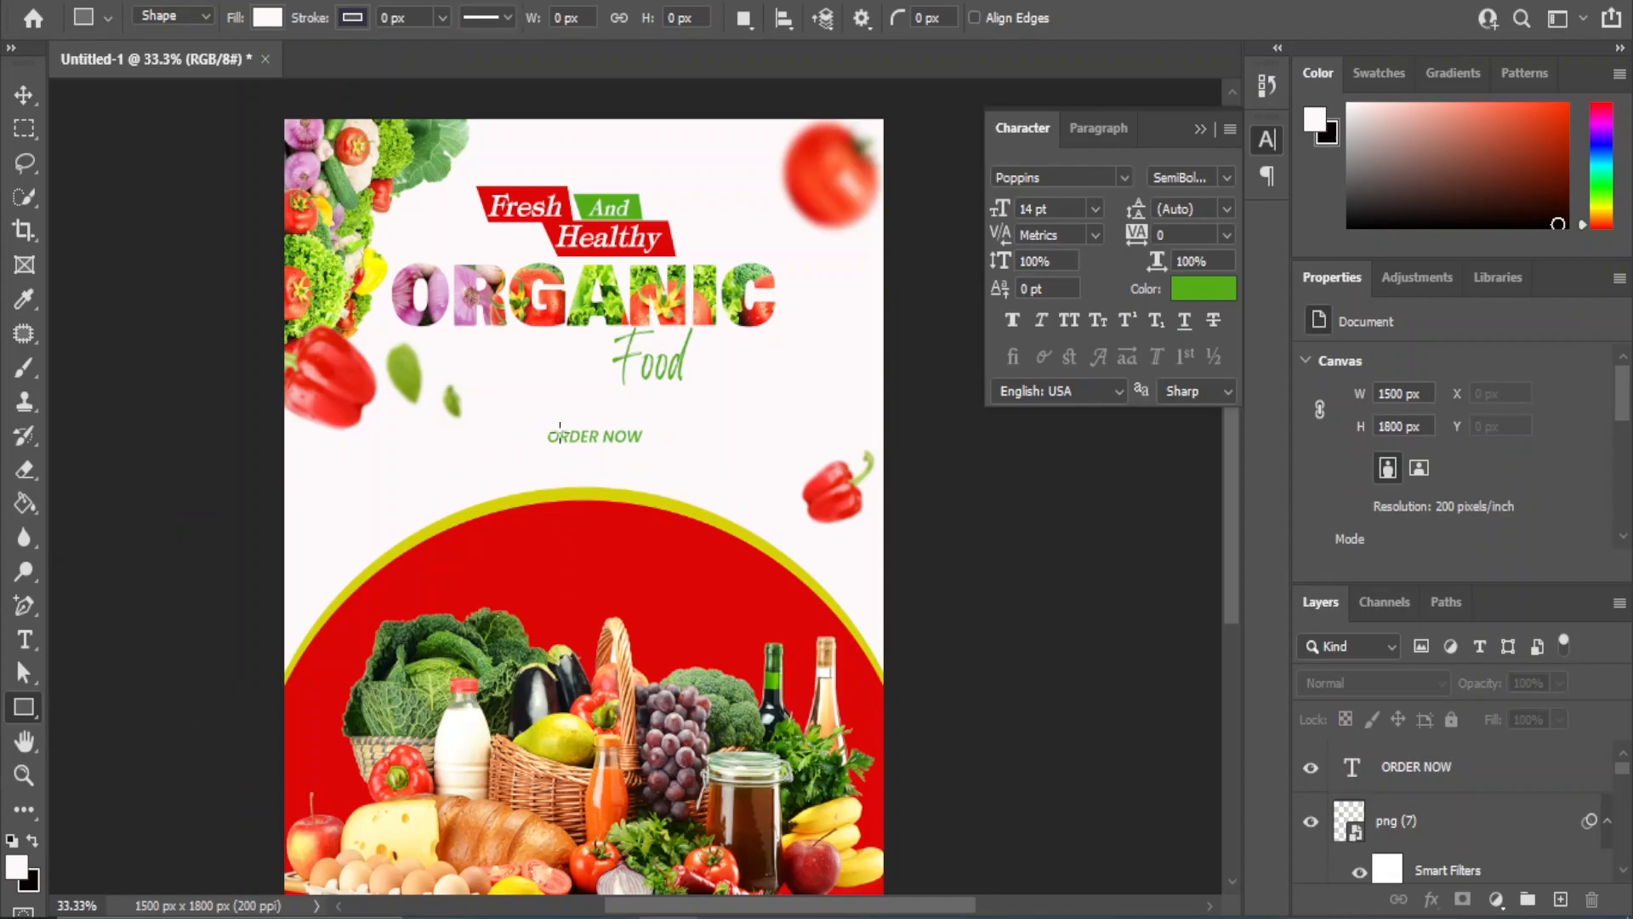
drag(542, 423, 656, 455)
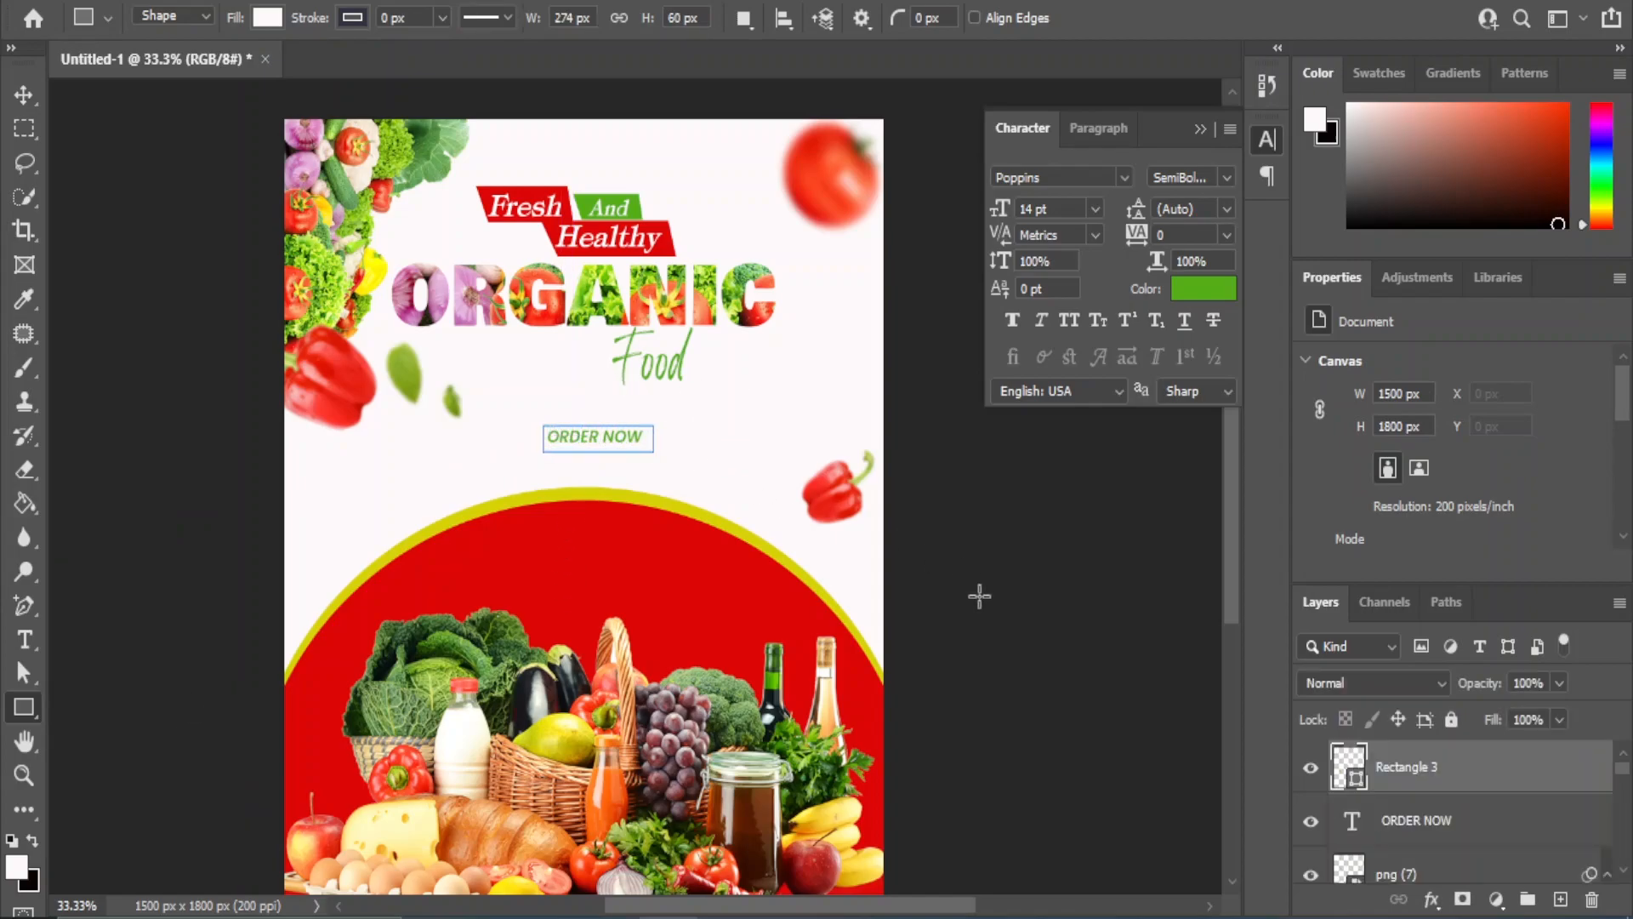
drag(1429, 770, 1425, 825)
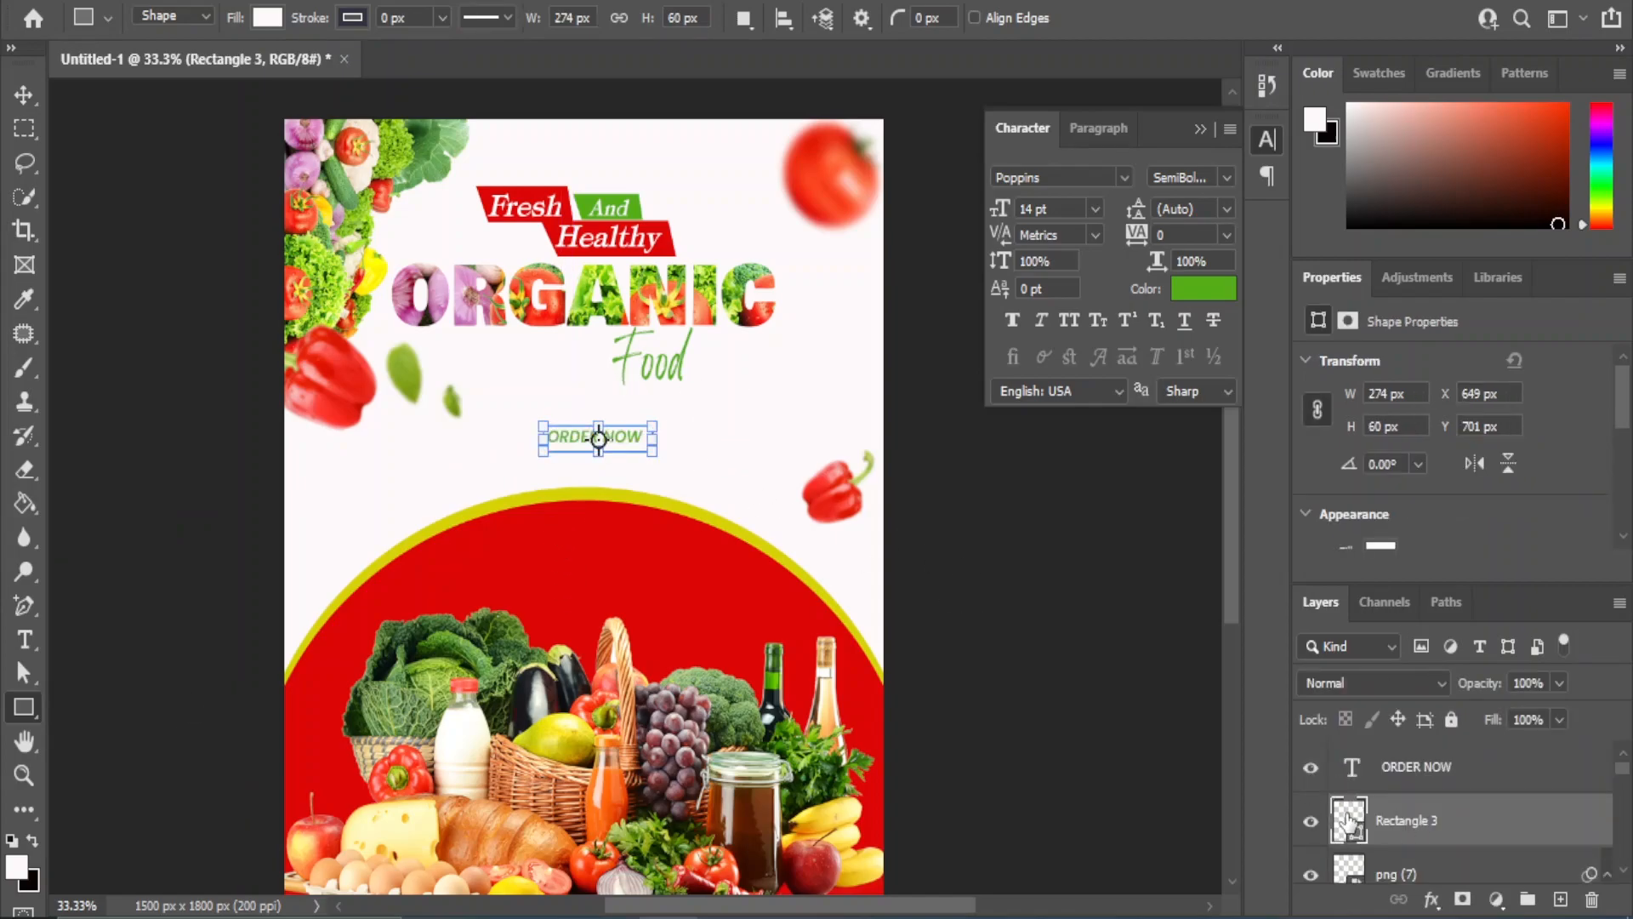
Fill the button rectangle with the arc's red and round all its corners to 16 px
double_click(1346, 823)
click(678, 554)
click(1538, 442)
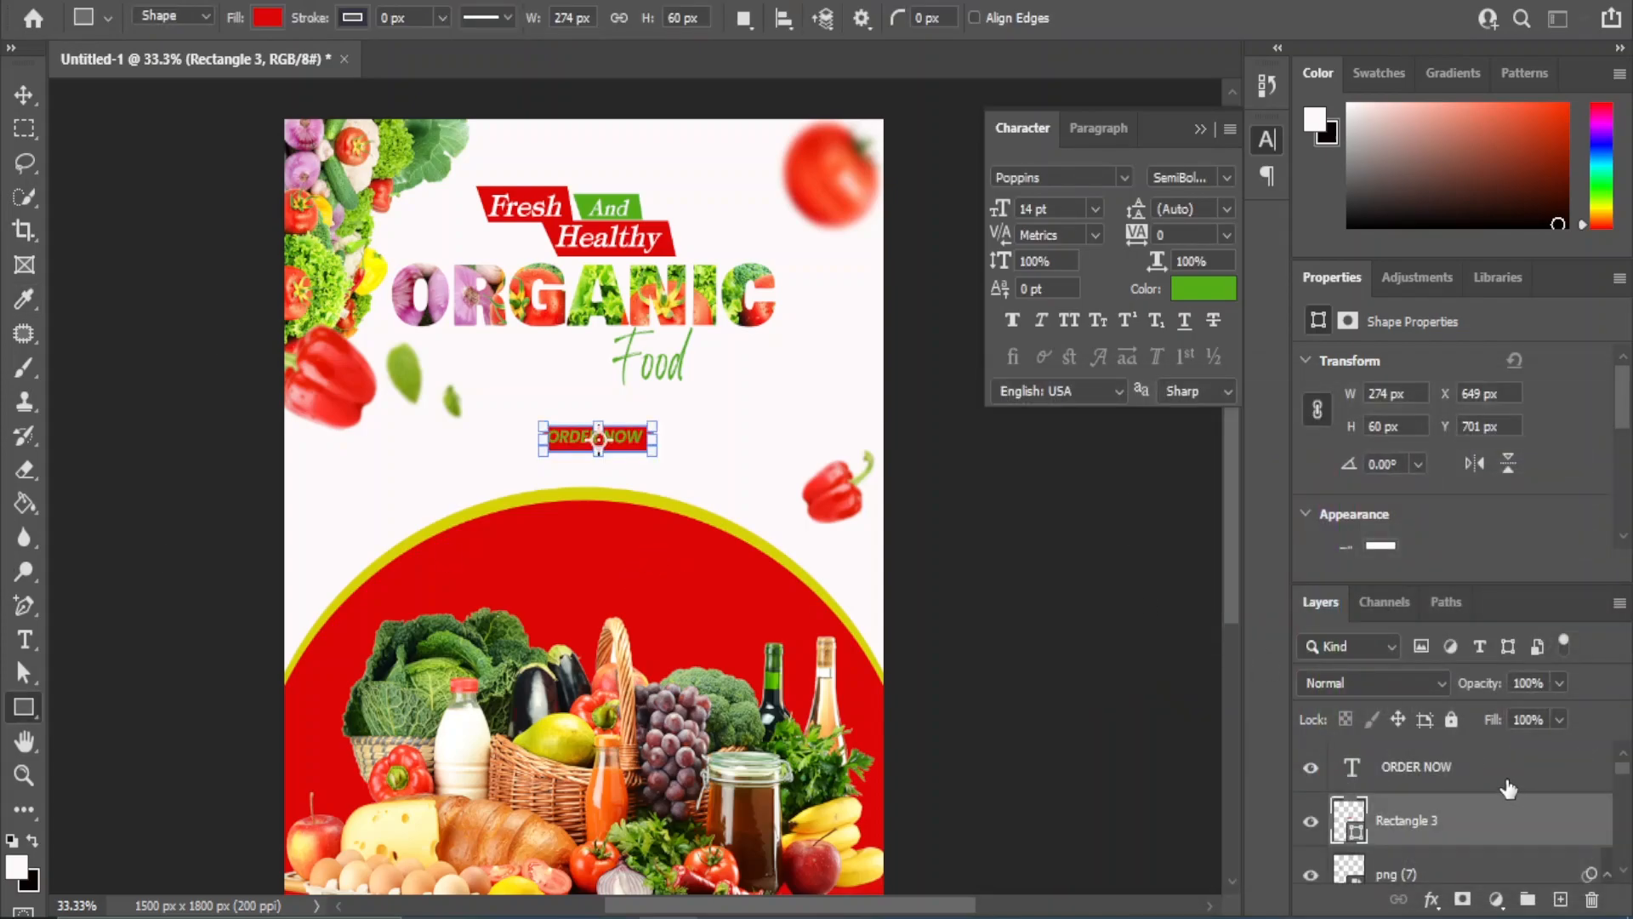
scroll(1423, 490, down, 3)
drag(1406, 505, 1435, 515)
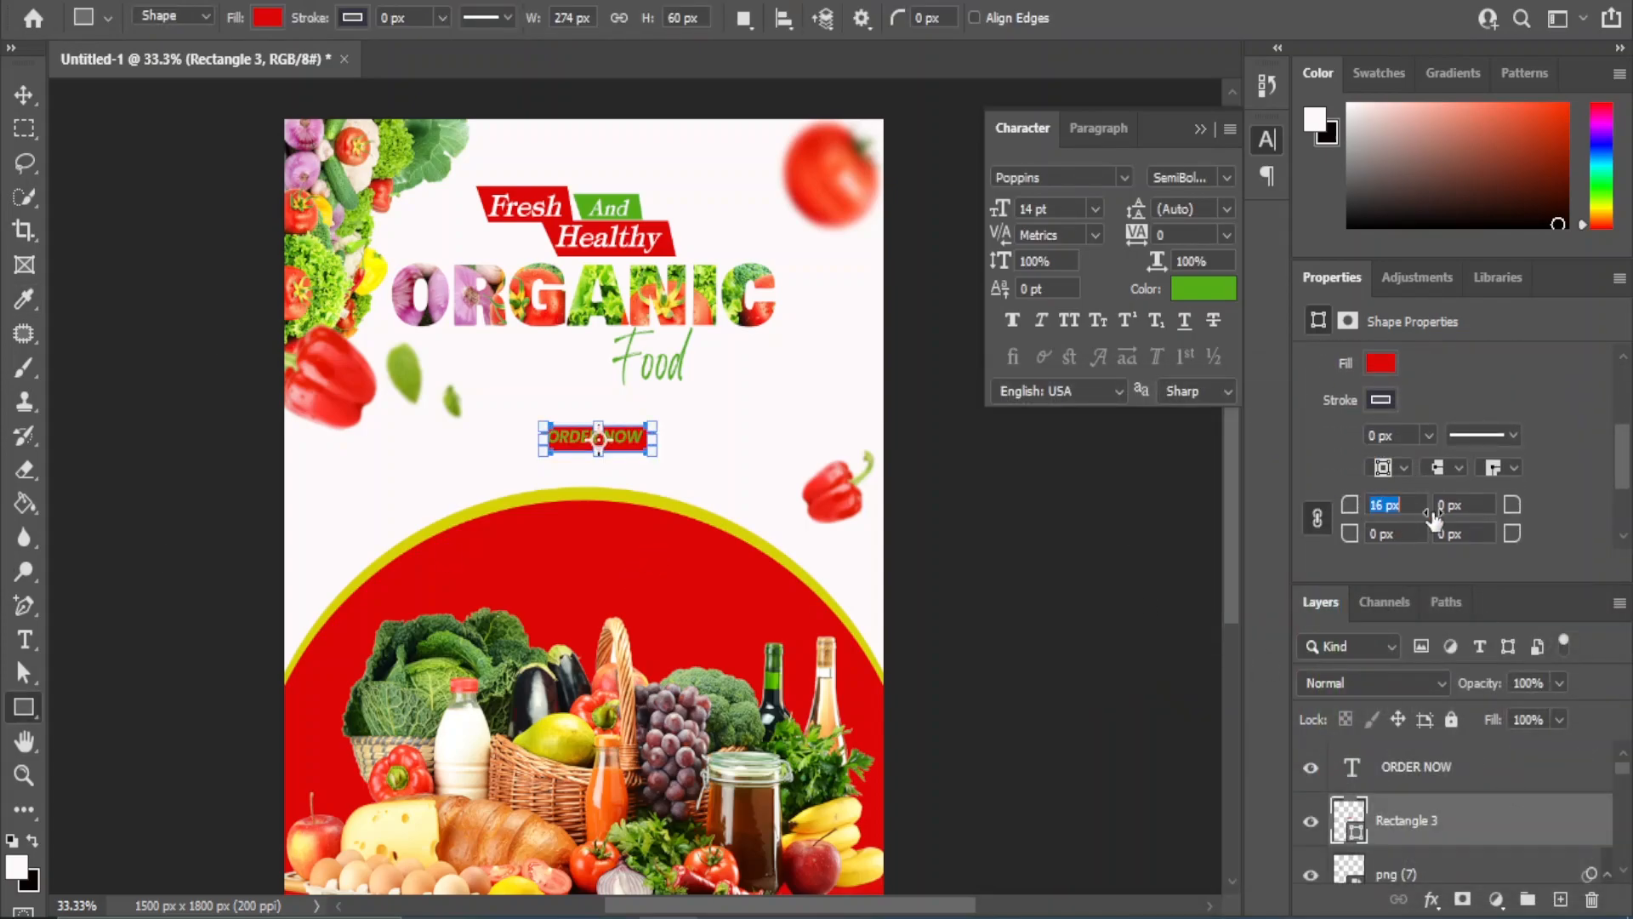
Align the centers of the "ORDER NOW" text and its red rectangle
shift+click(1401, 776)
key(v)
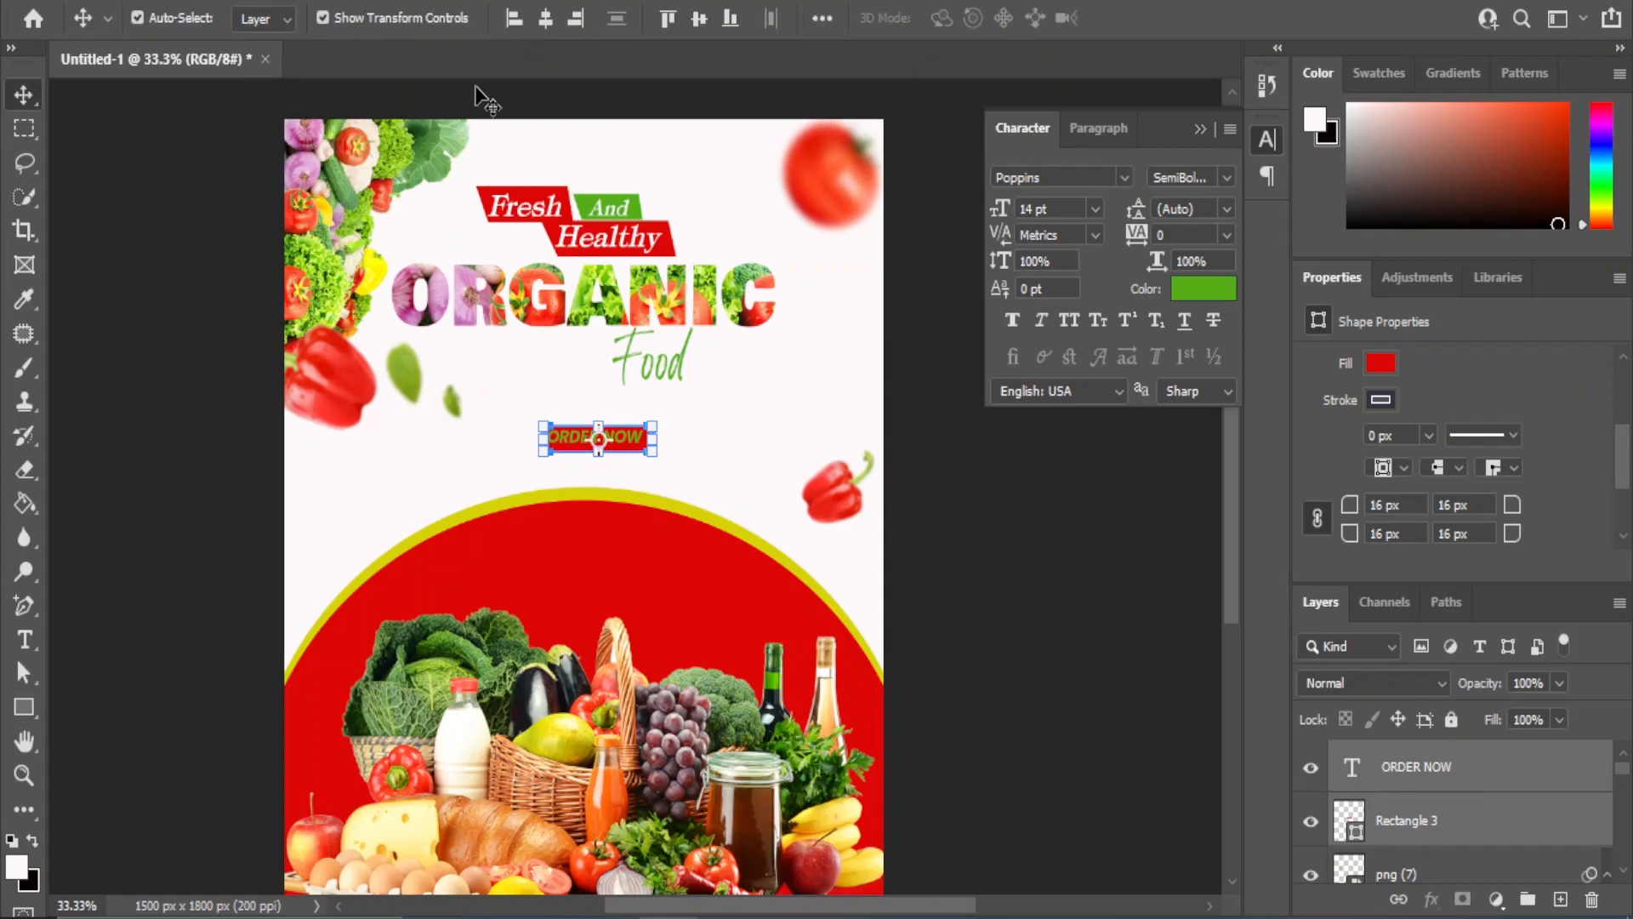
click(700, 18)
Center the "ORDER NOW" text and its red rectangle horizontally on the Rectangle 1 background
click(1451, 762)
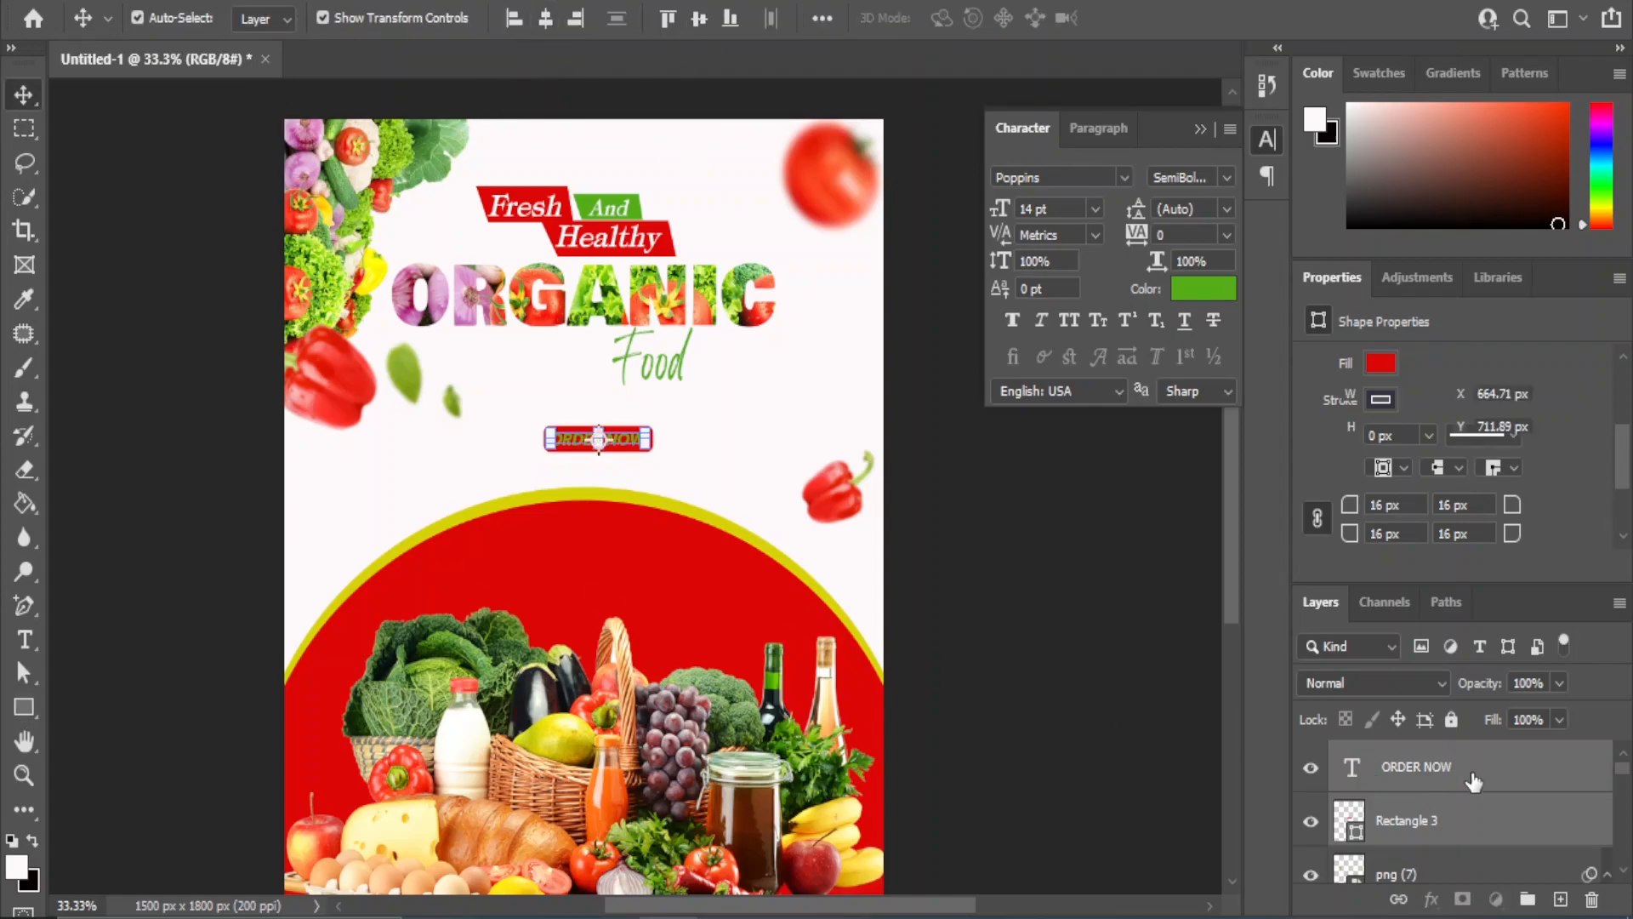
ctrl+click(1434, 829)
scroll(1421, 821, down, 5)
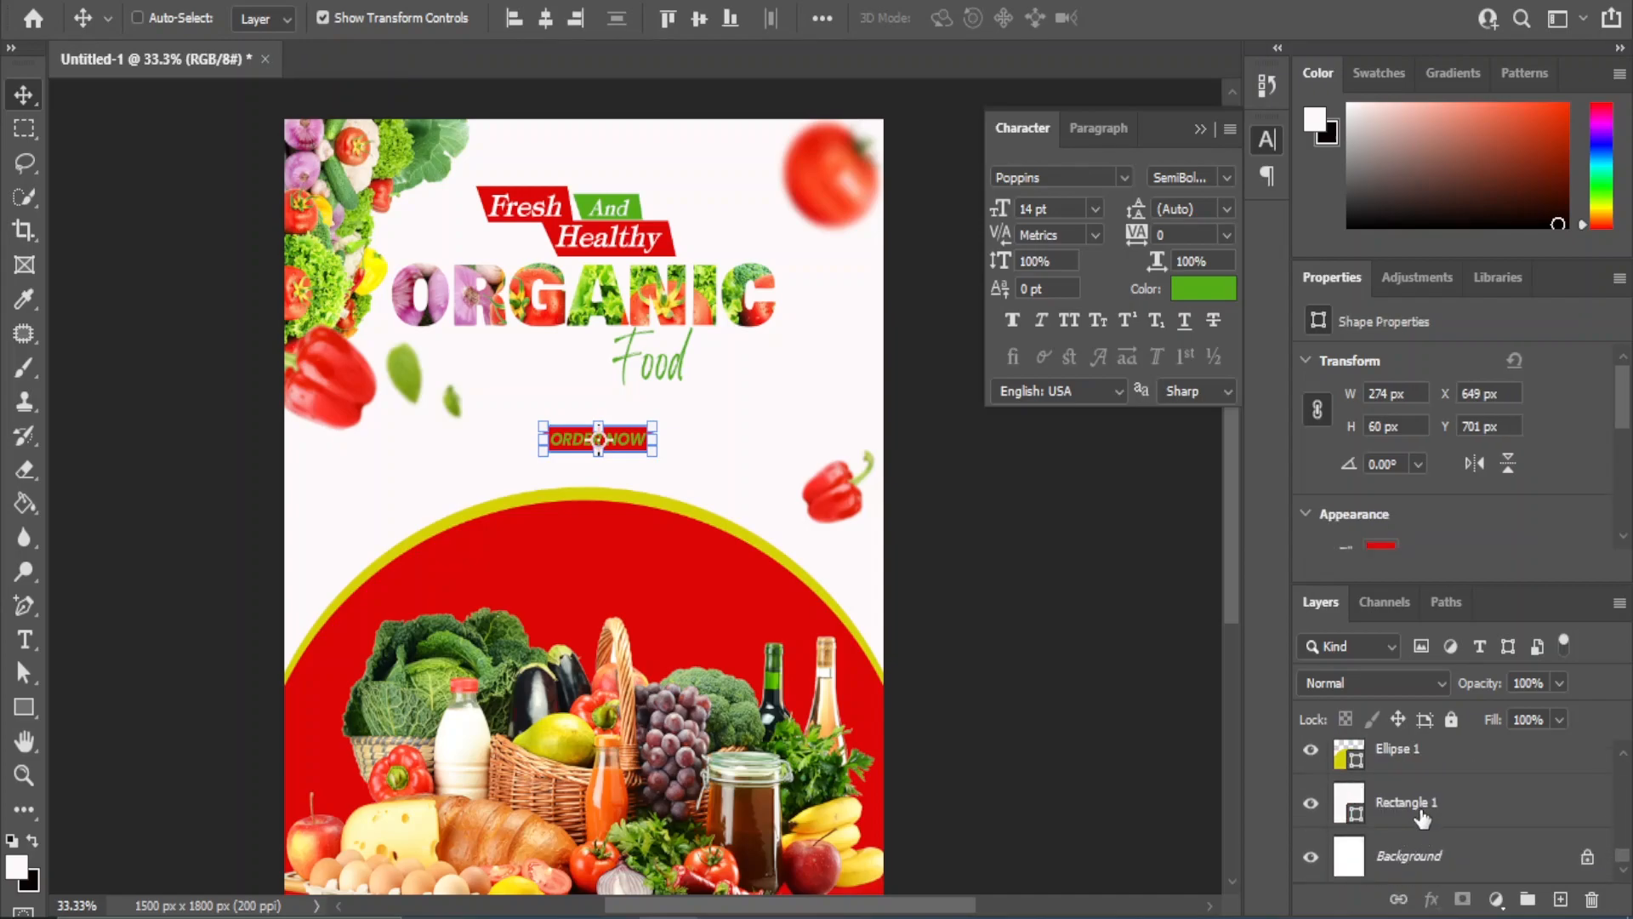
click(1419, 819)
click(545, 19)
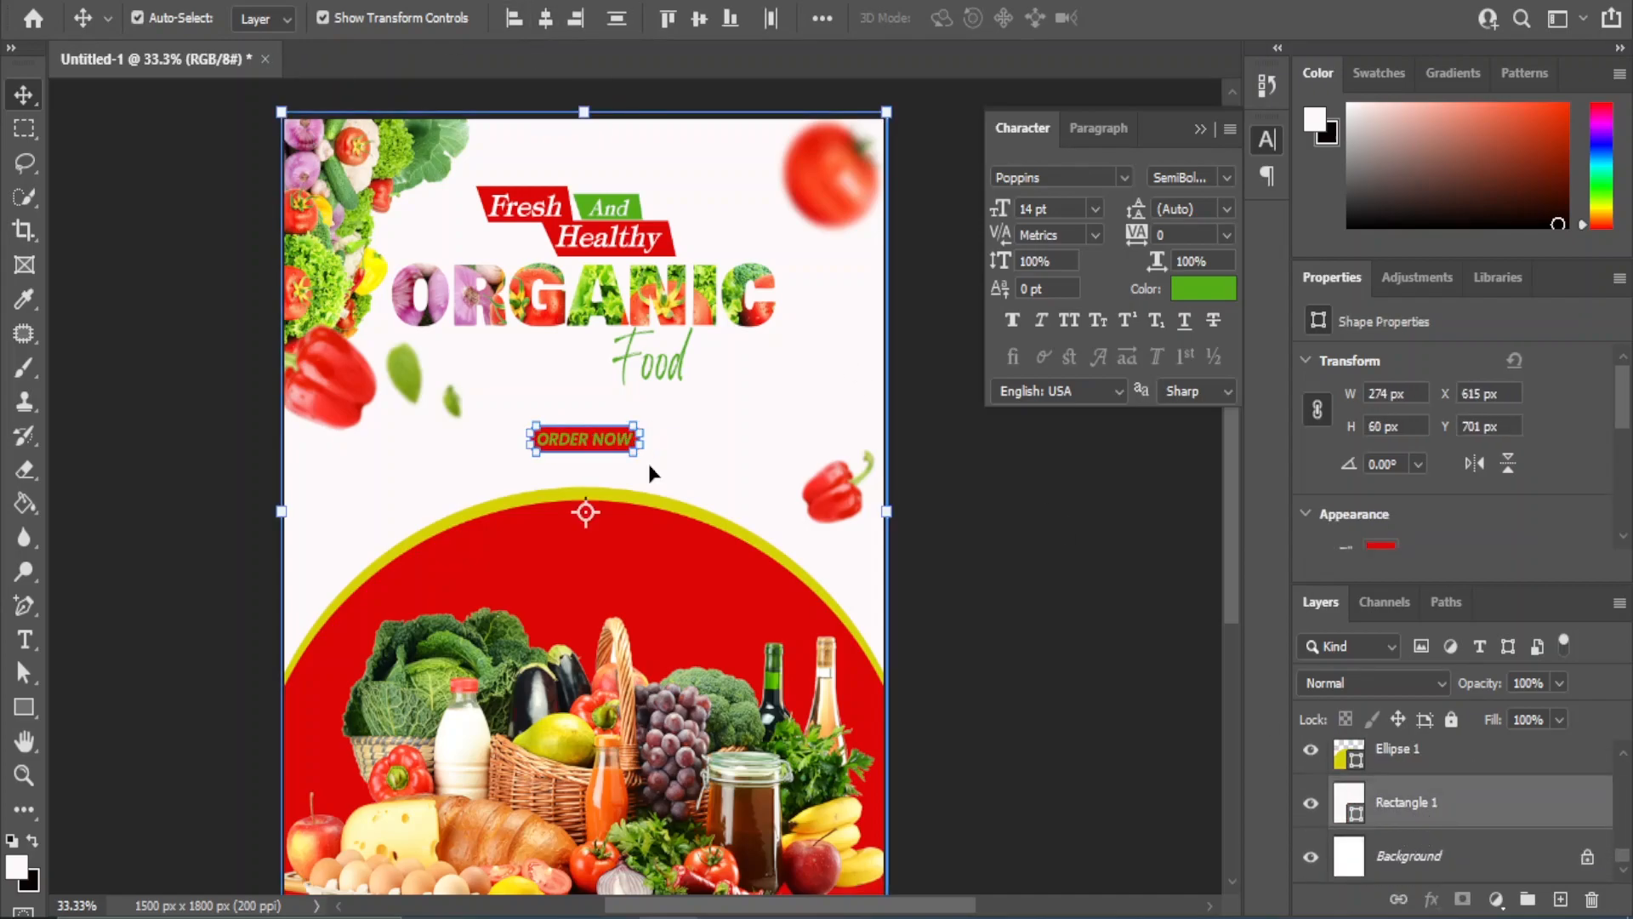
Change the "ORDER NOW" text color to near-white fbfcfb
click(590, 442)
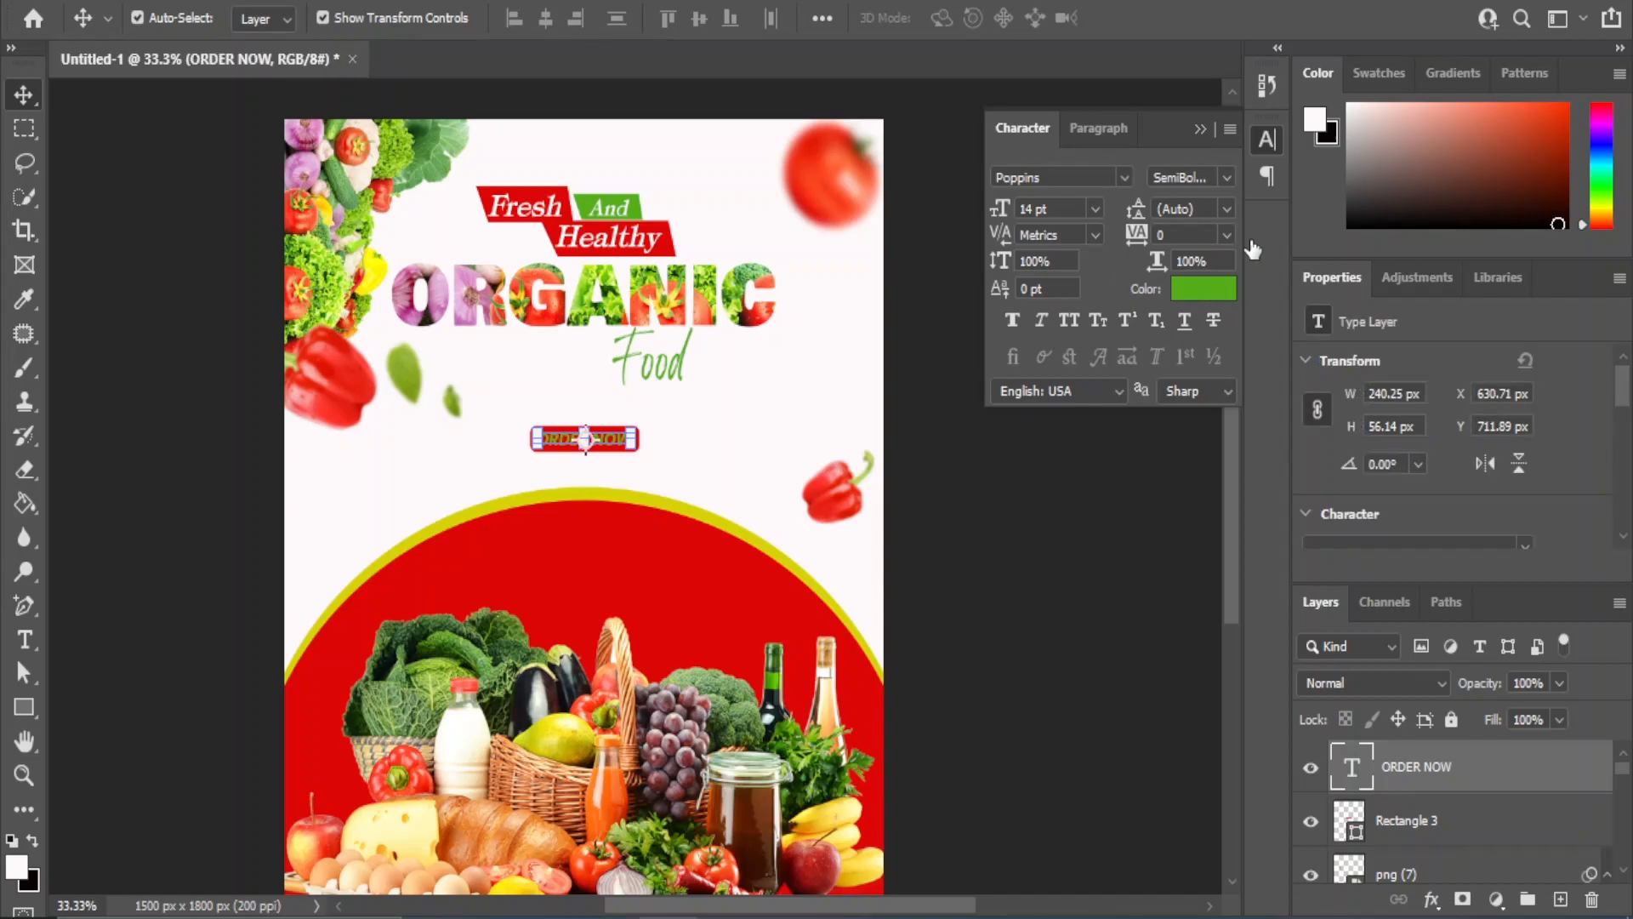
click(1203, 289)
click(1002, 453)
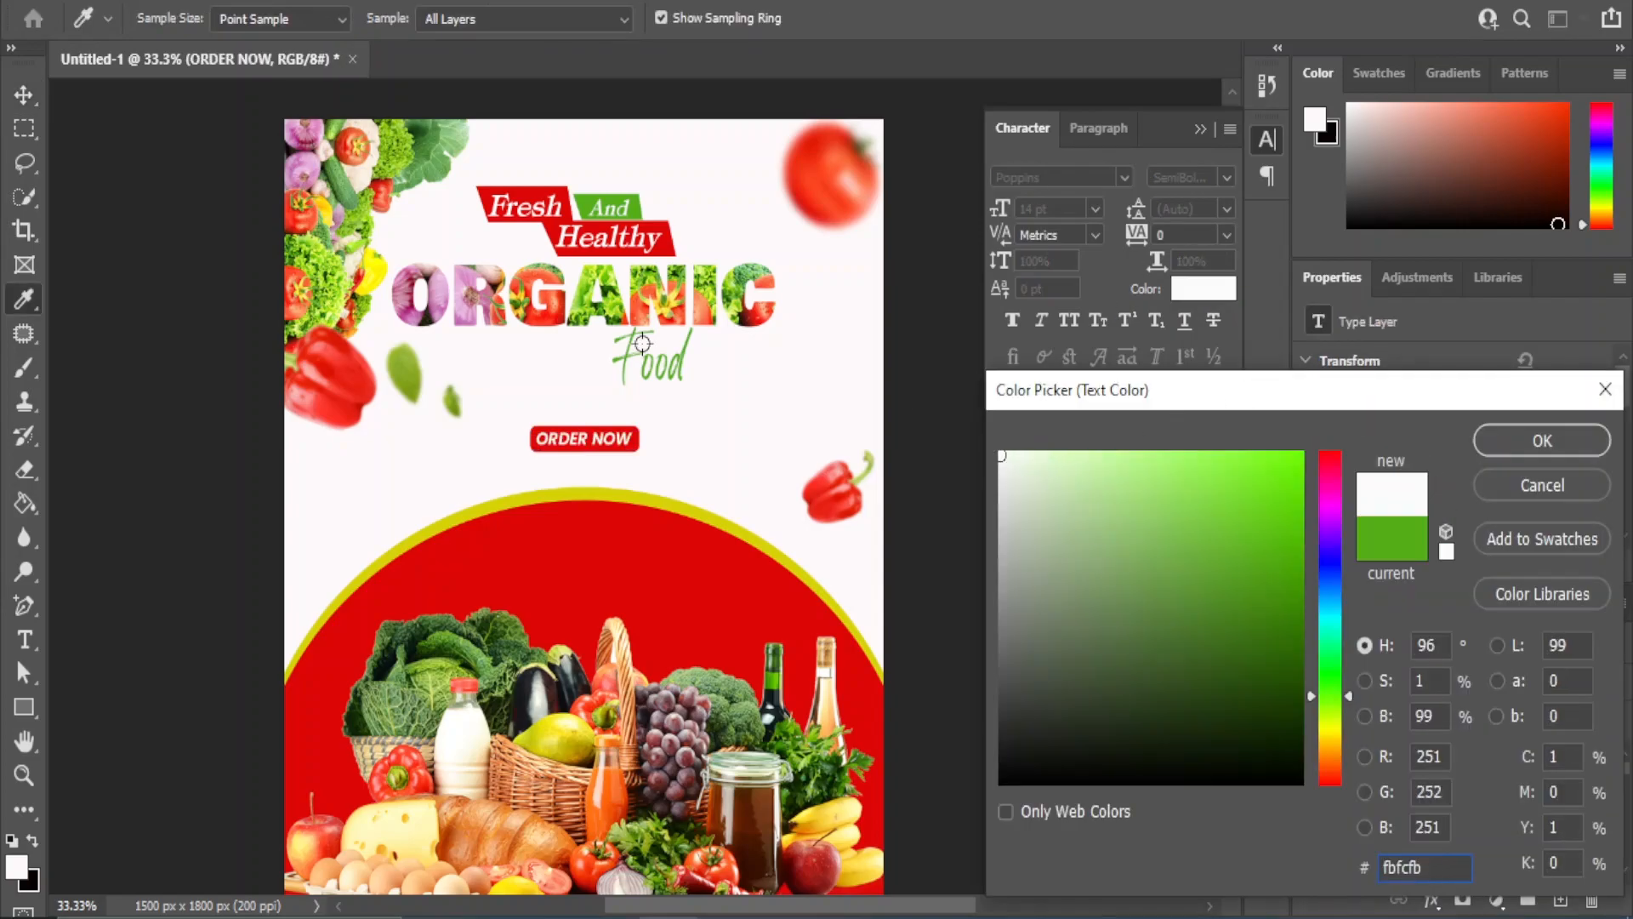
click(1533, 450)
click(1055, 597)
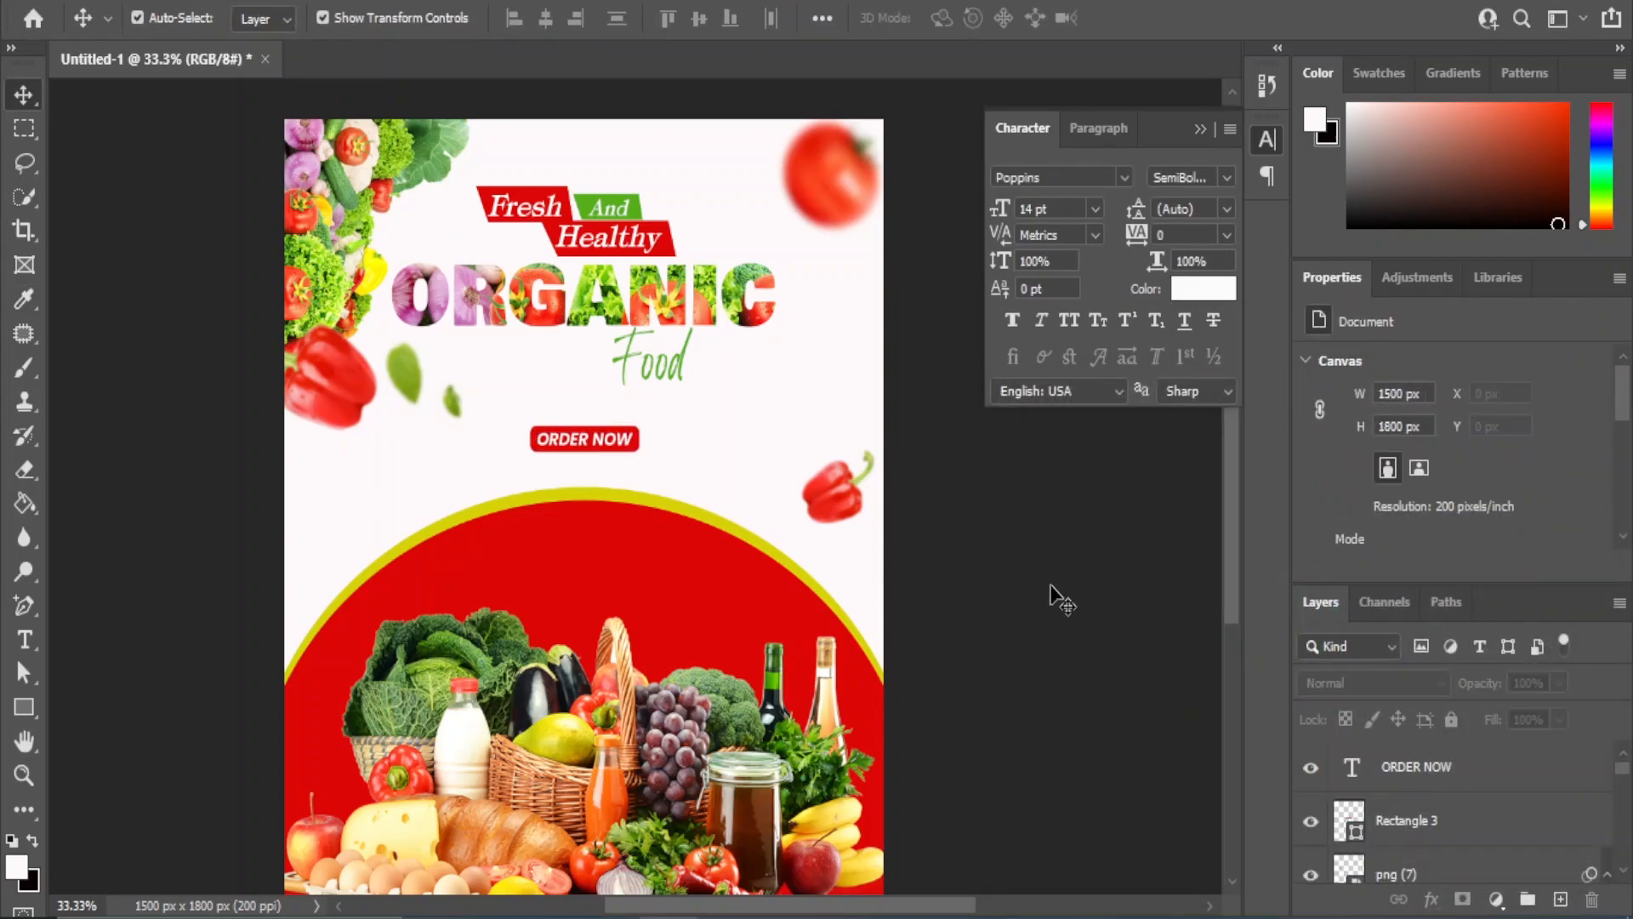
Move the "ORDER NOW" text and its red rectangle together up toward "Food", with the rectangle at Y 671 px
click(1400, 824)
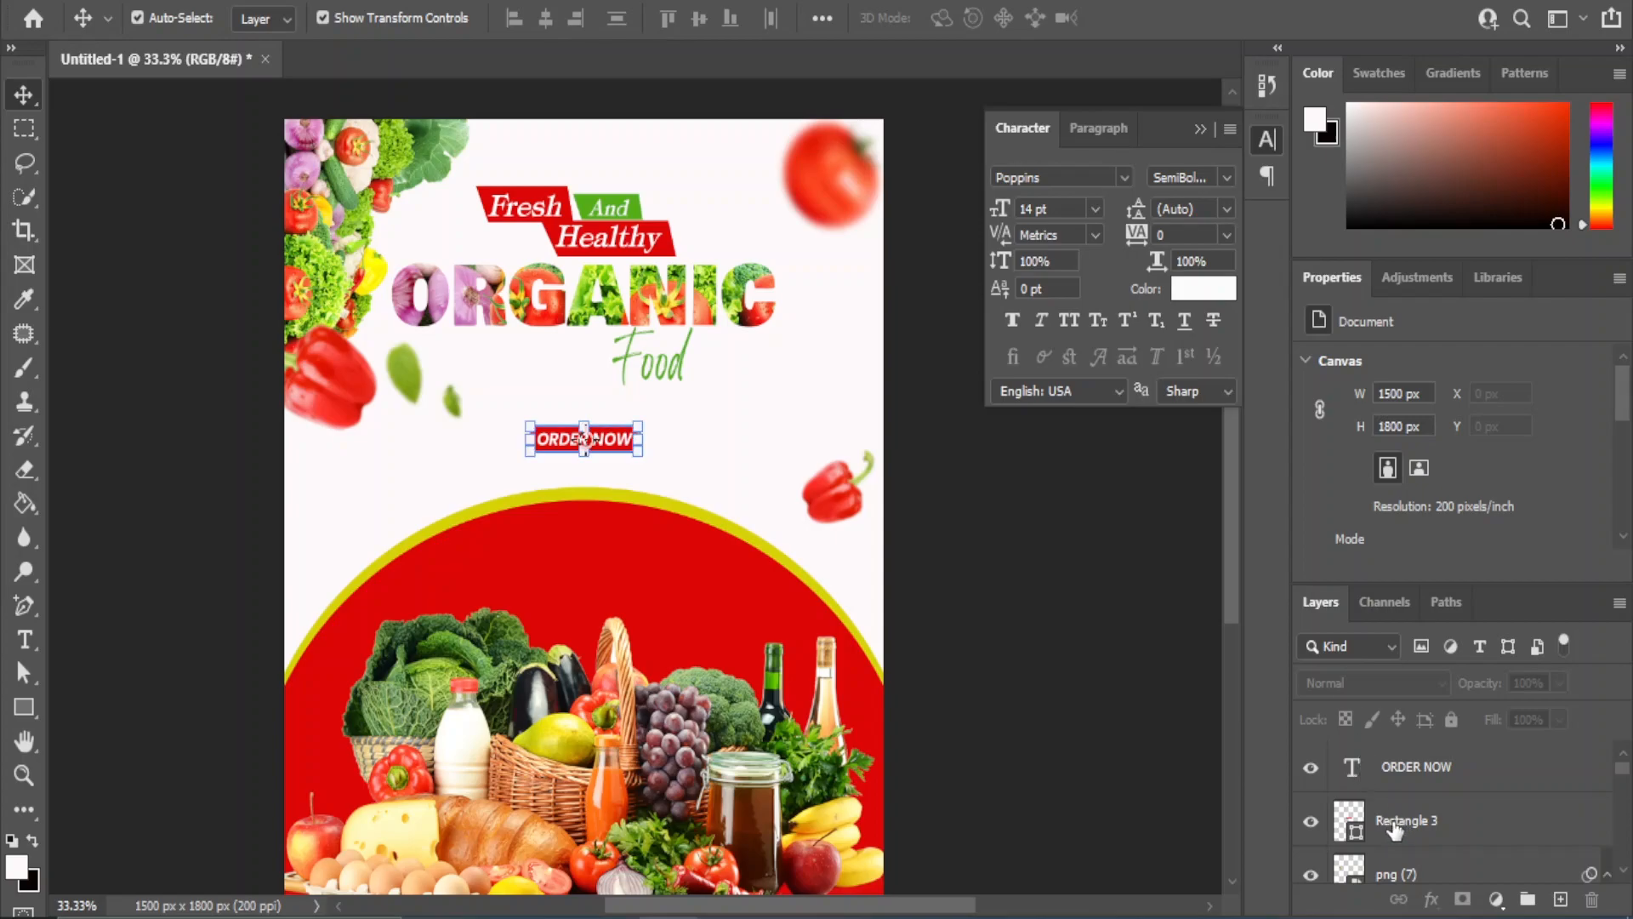
shift+click(1469, 776)
key(shift+Down)
key(shift+Down)
key(shift+Down)
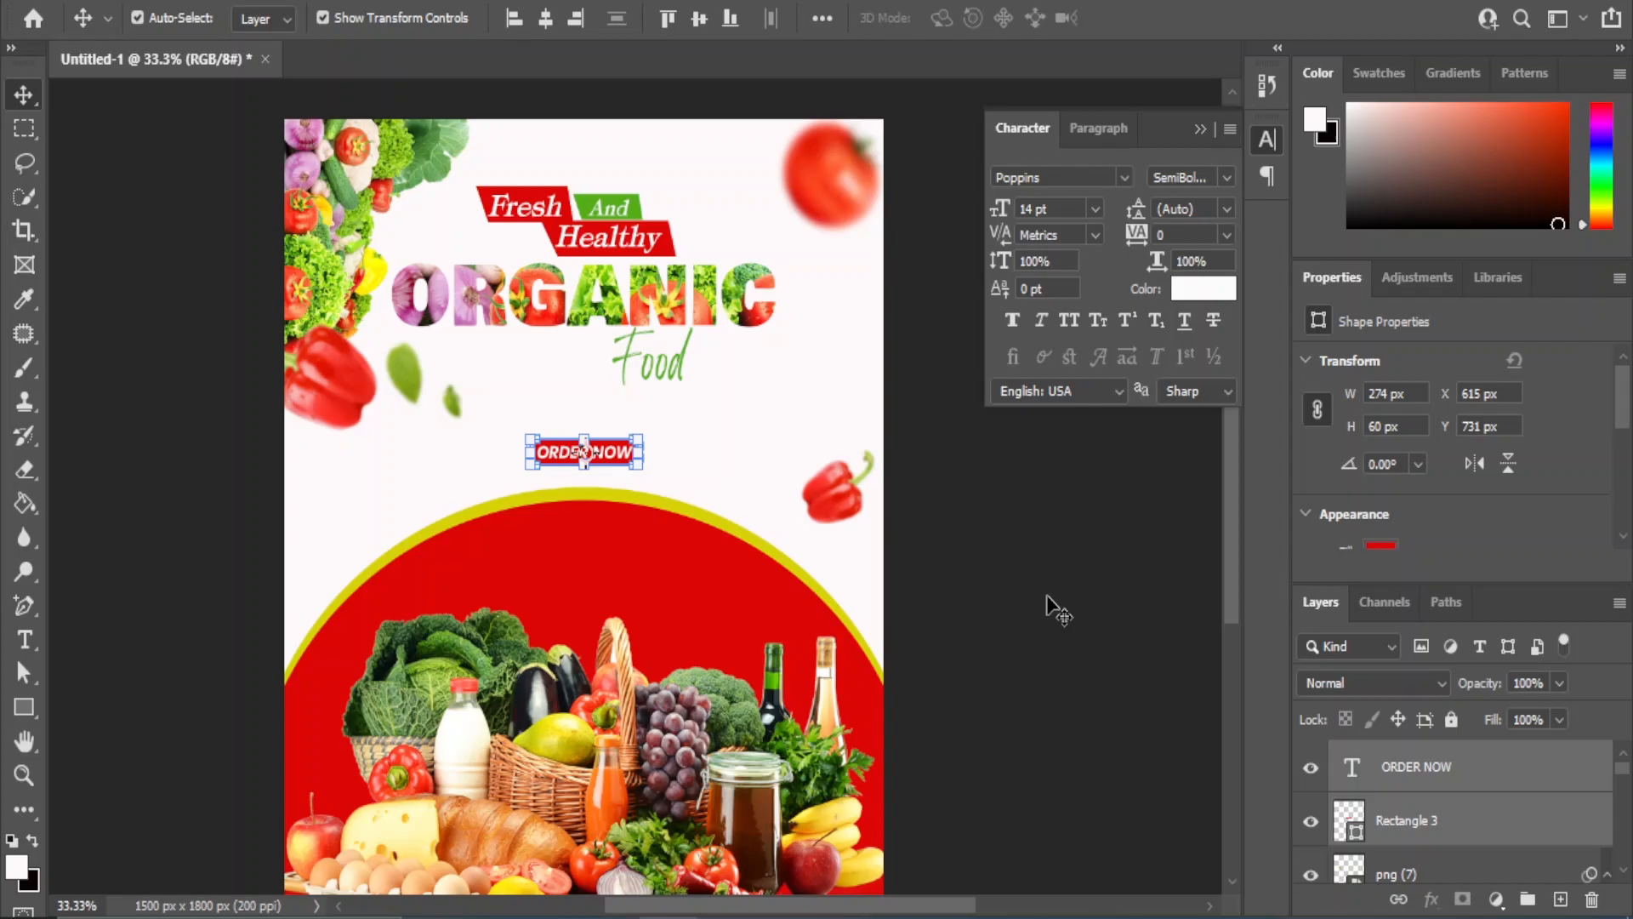
key(shift+Up)
key(shift+Up)
key(shift+Up)
key(shift+Up)
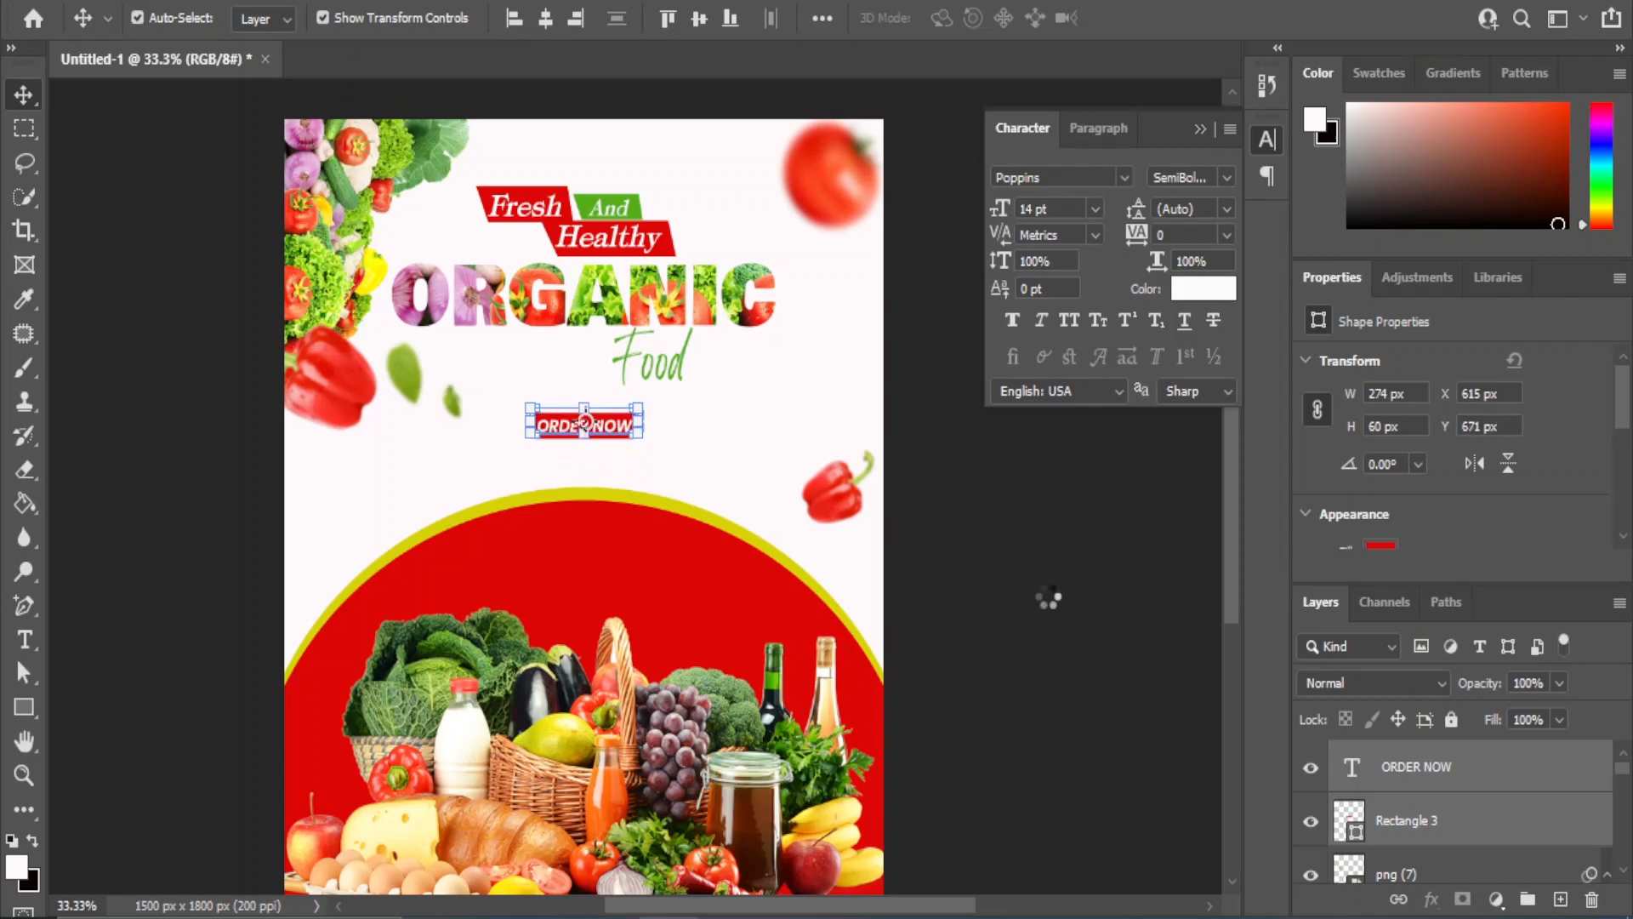
Duplicate the "ORDER NOW" text, move the copy below its red rectangle, and recolor it with the green sampled from the "And" label
click(599, 428)
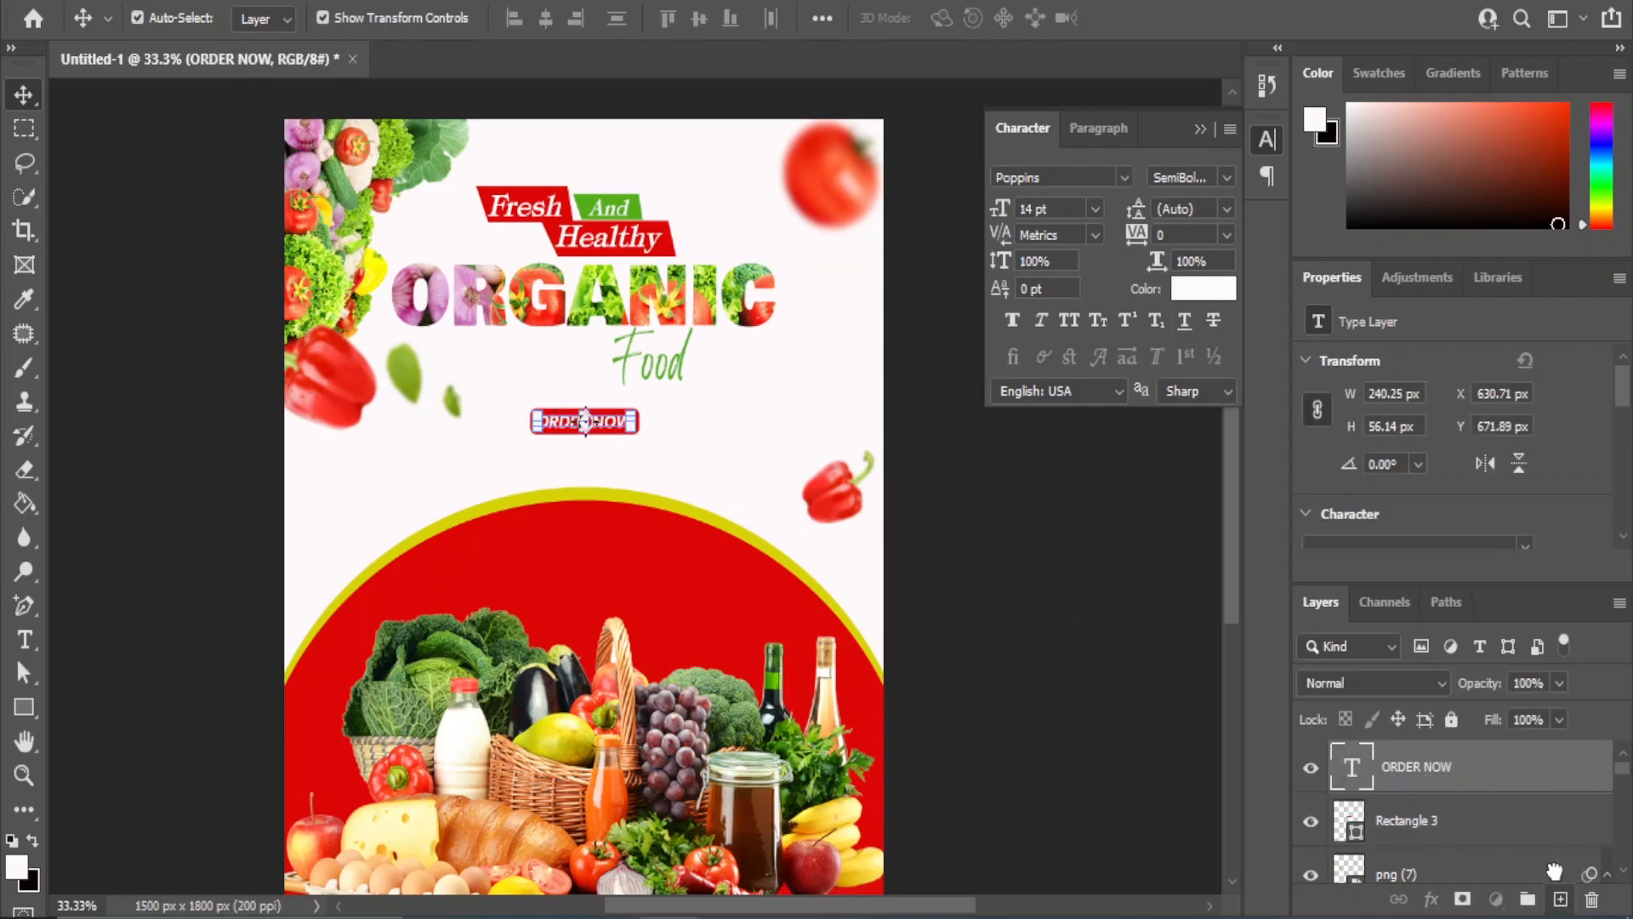
key(ctrl+j)
key(shift+Down)
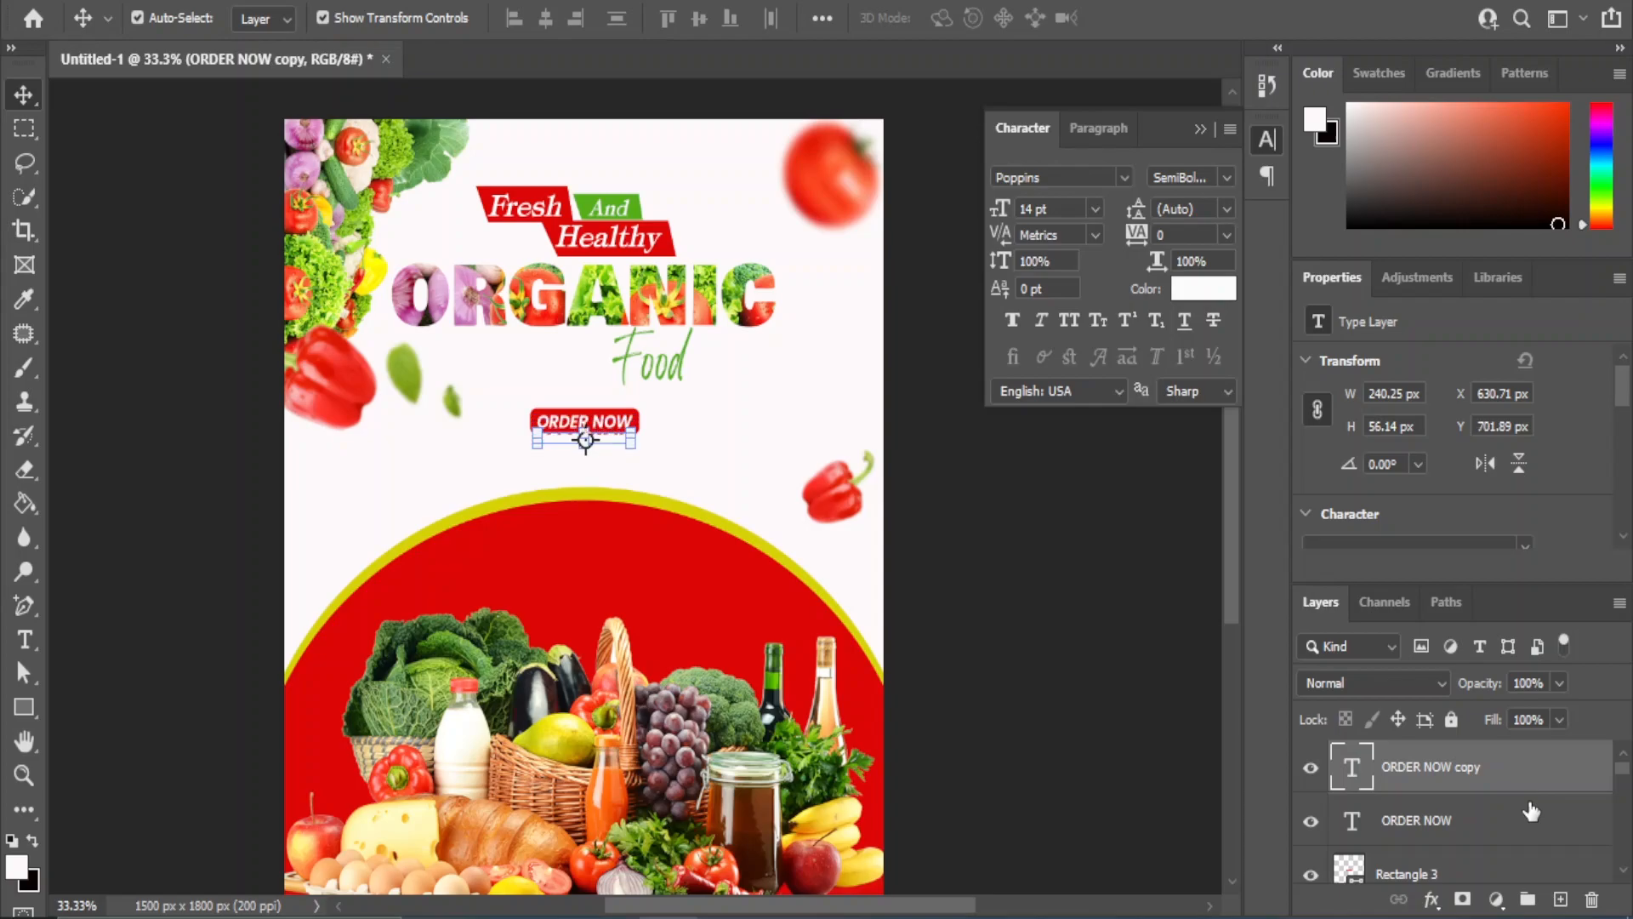
click(1204, 288)
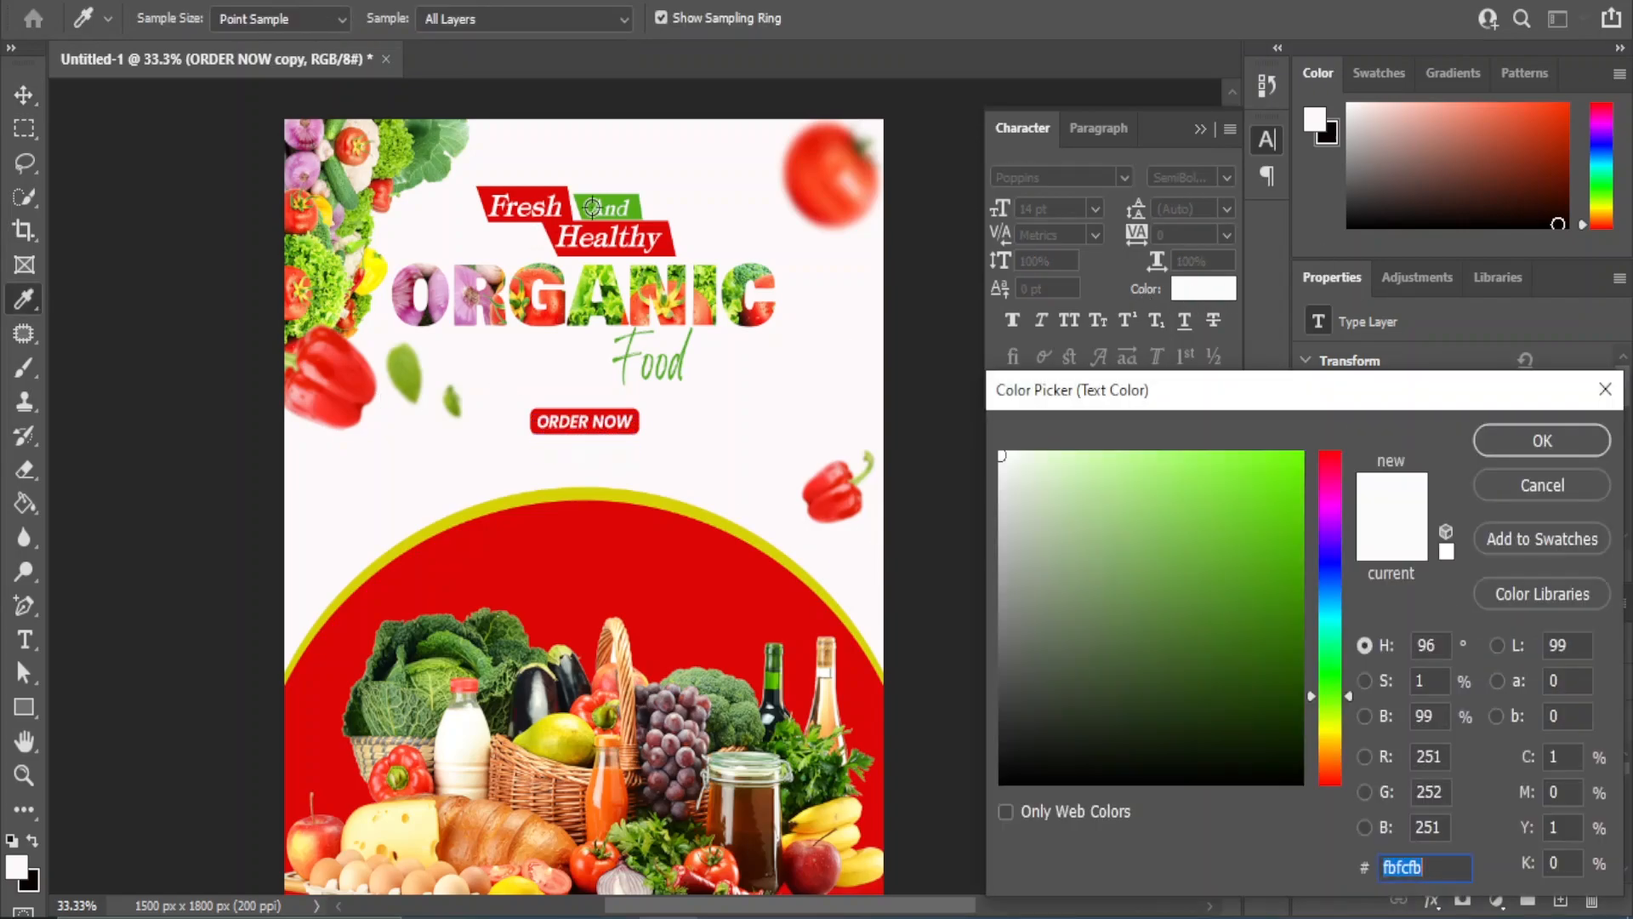
click(587, 202)
click(1542, 441)
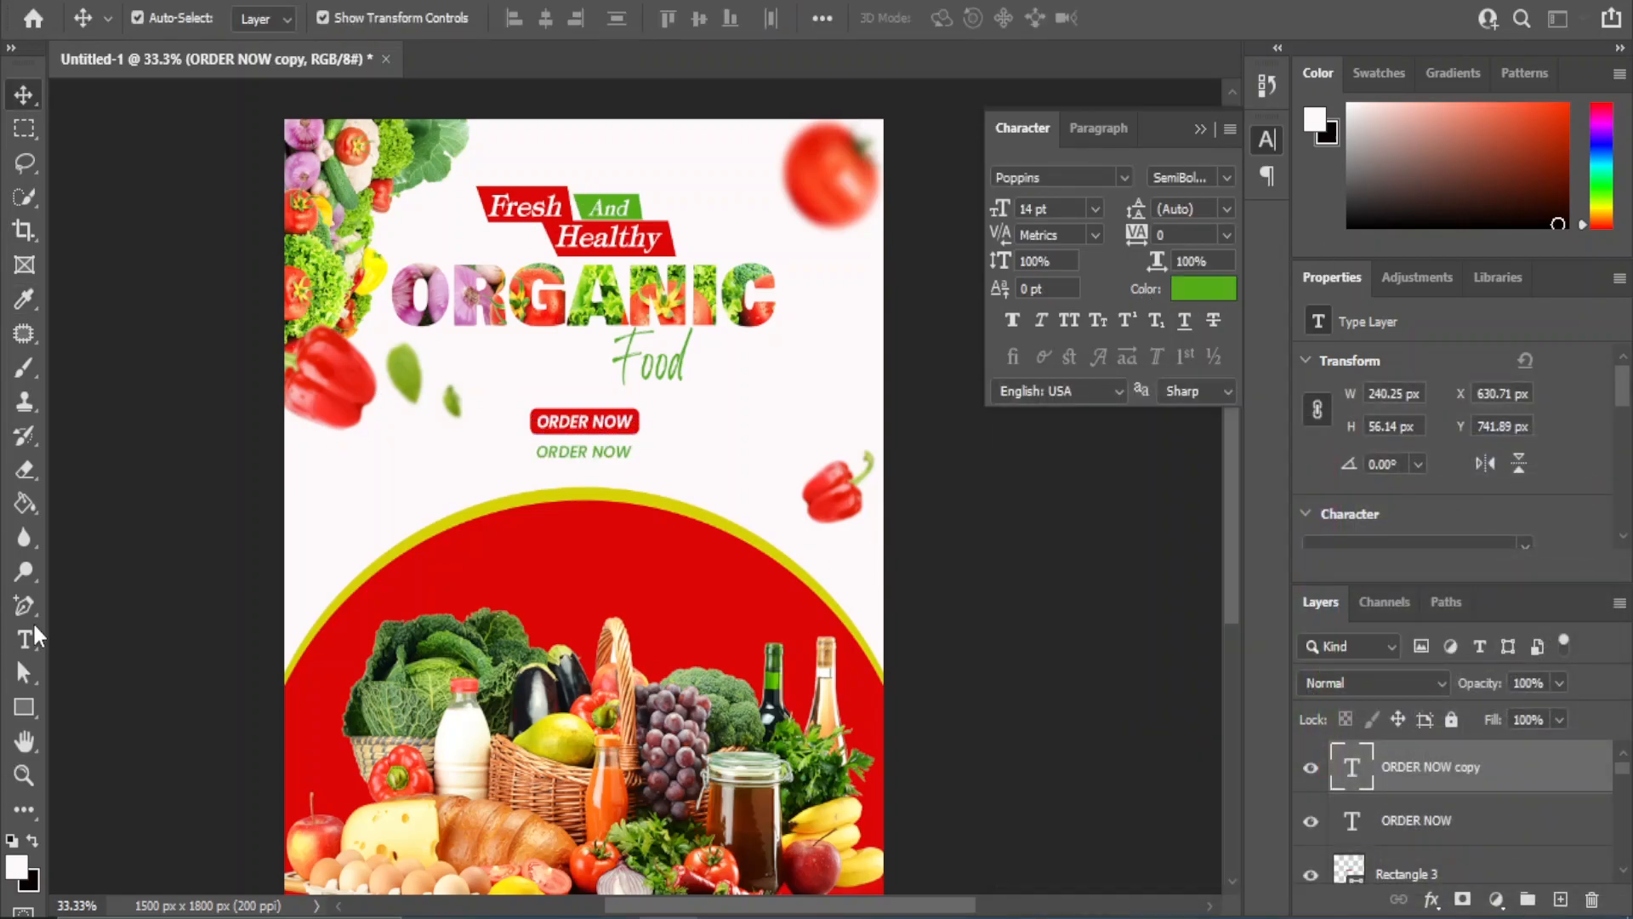
right_click(28, 634)
click(177, 640)
drag(536, 452, 639, 454)
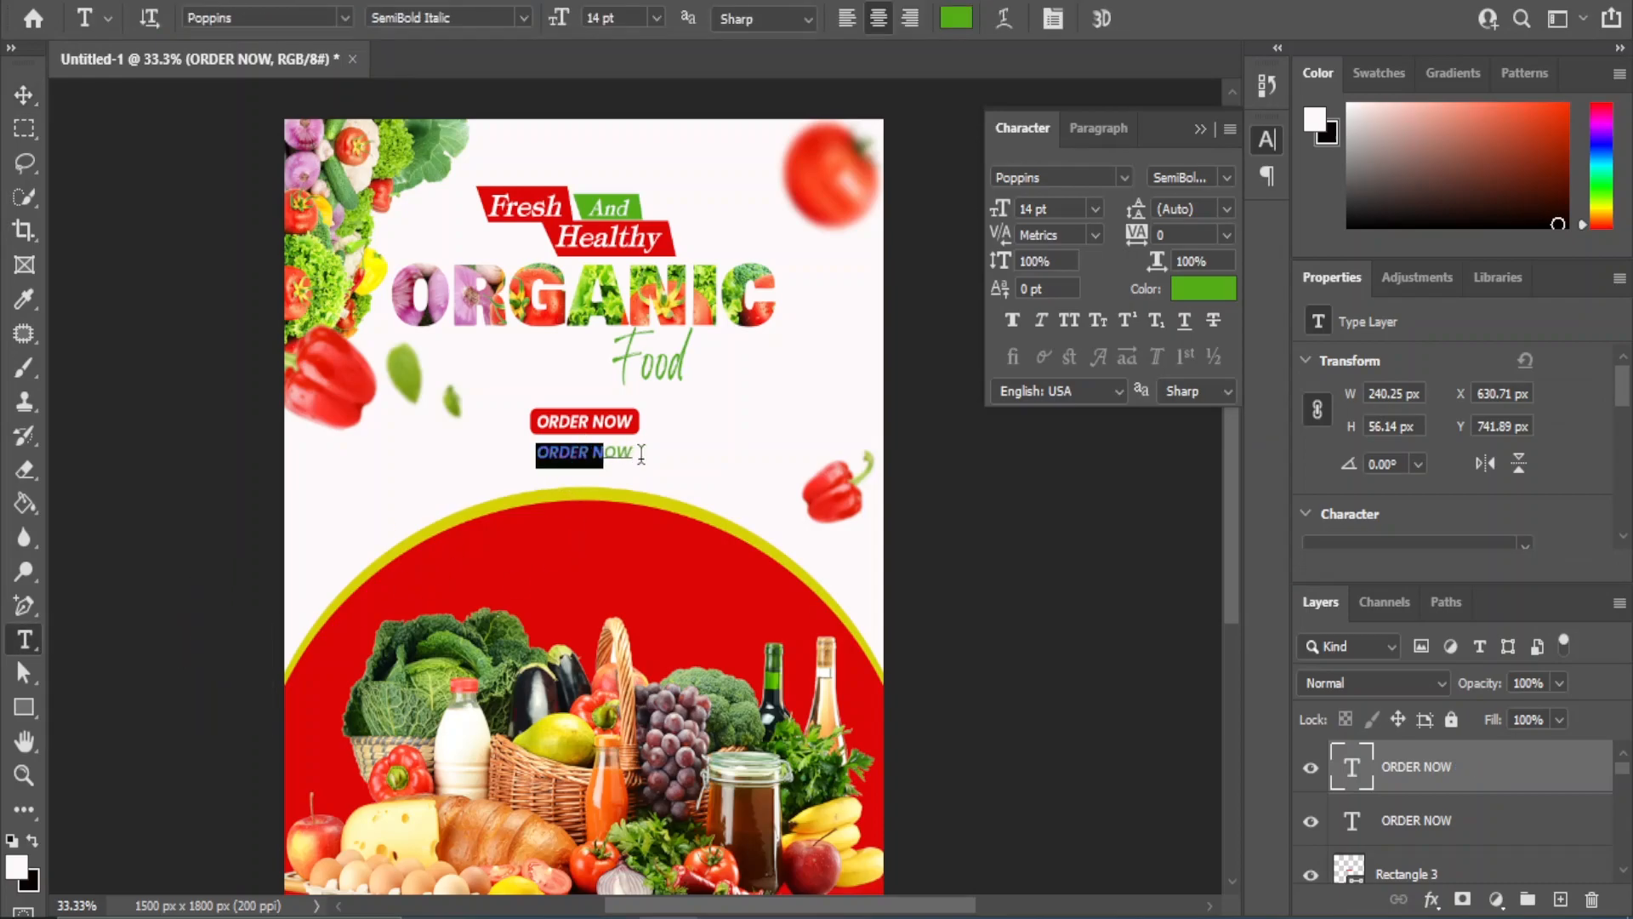
key(ctrl+Left)
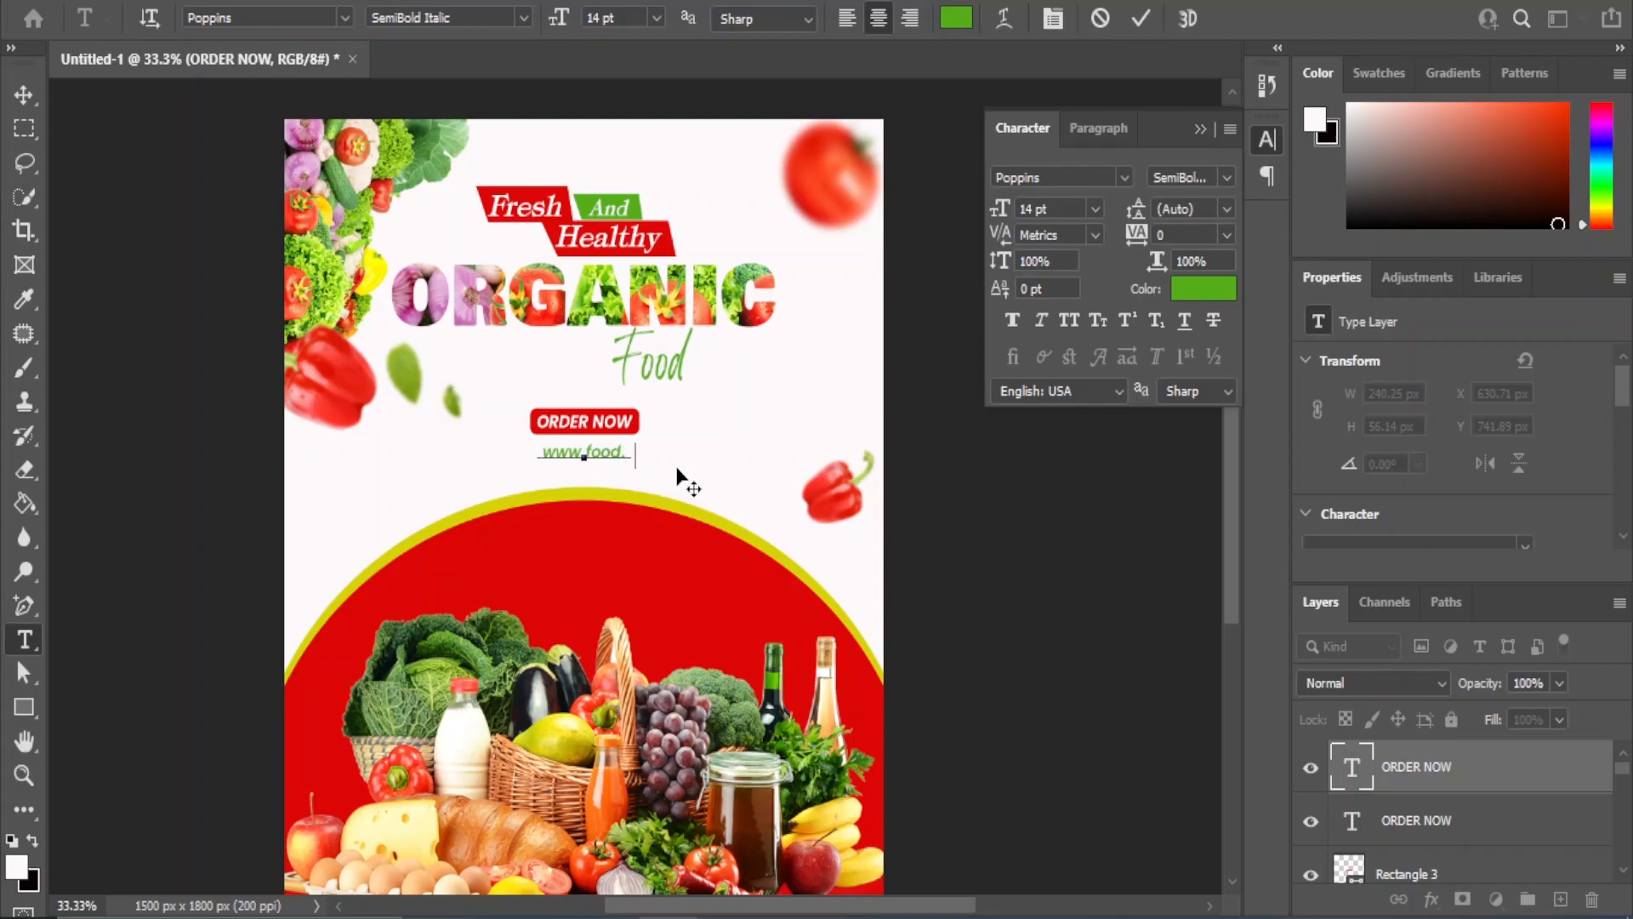
click(4, 97)
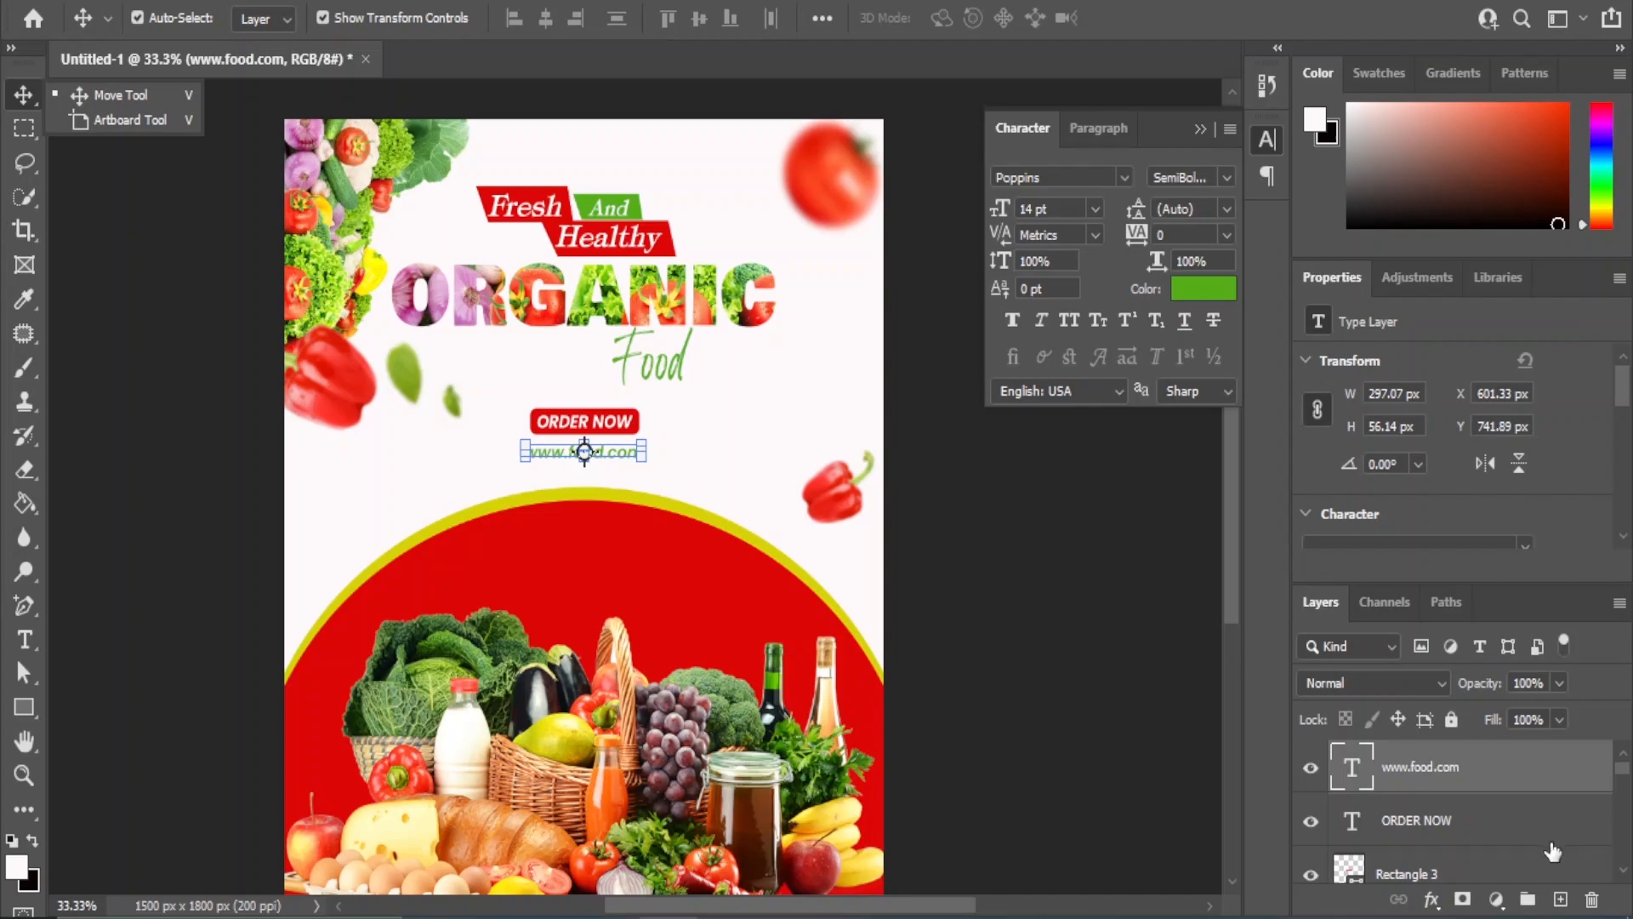
drag(1123, 700, 598, 455)
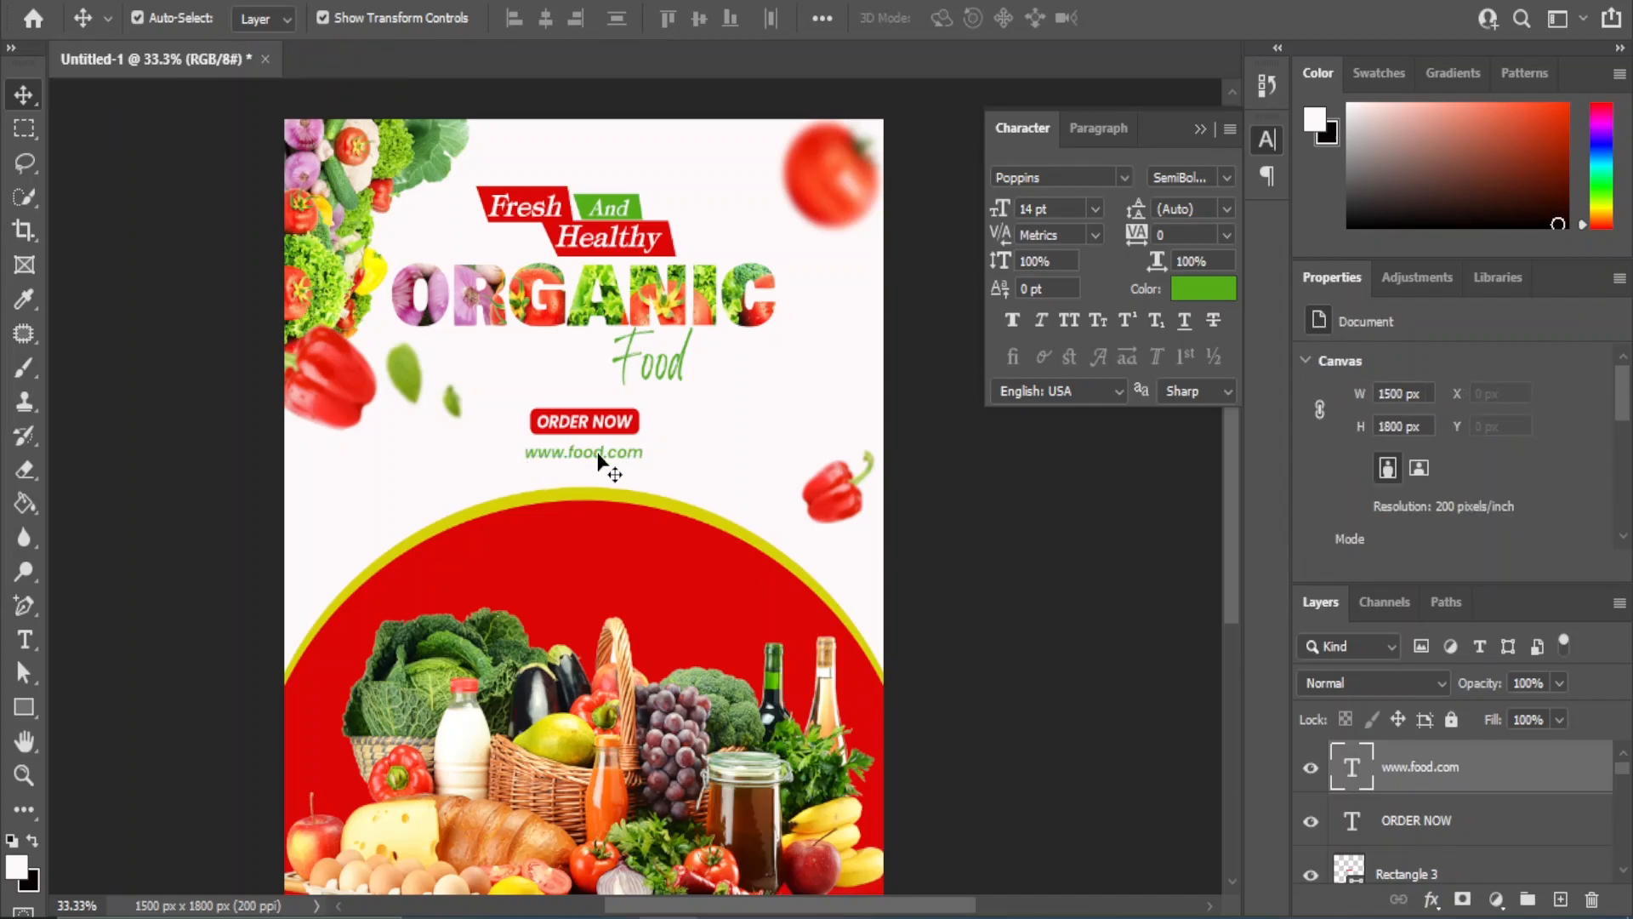
click(599, 458)
shift+click(1443, 874)
key(shift+Down)
key(shift+Down)
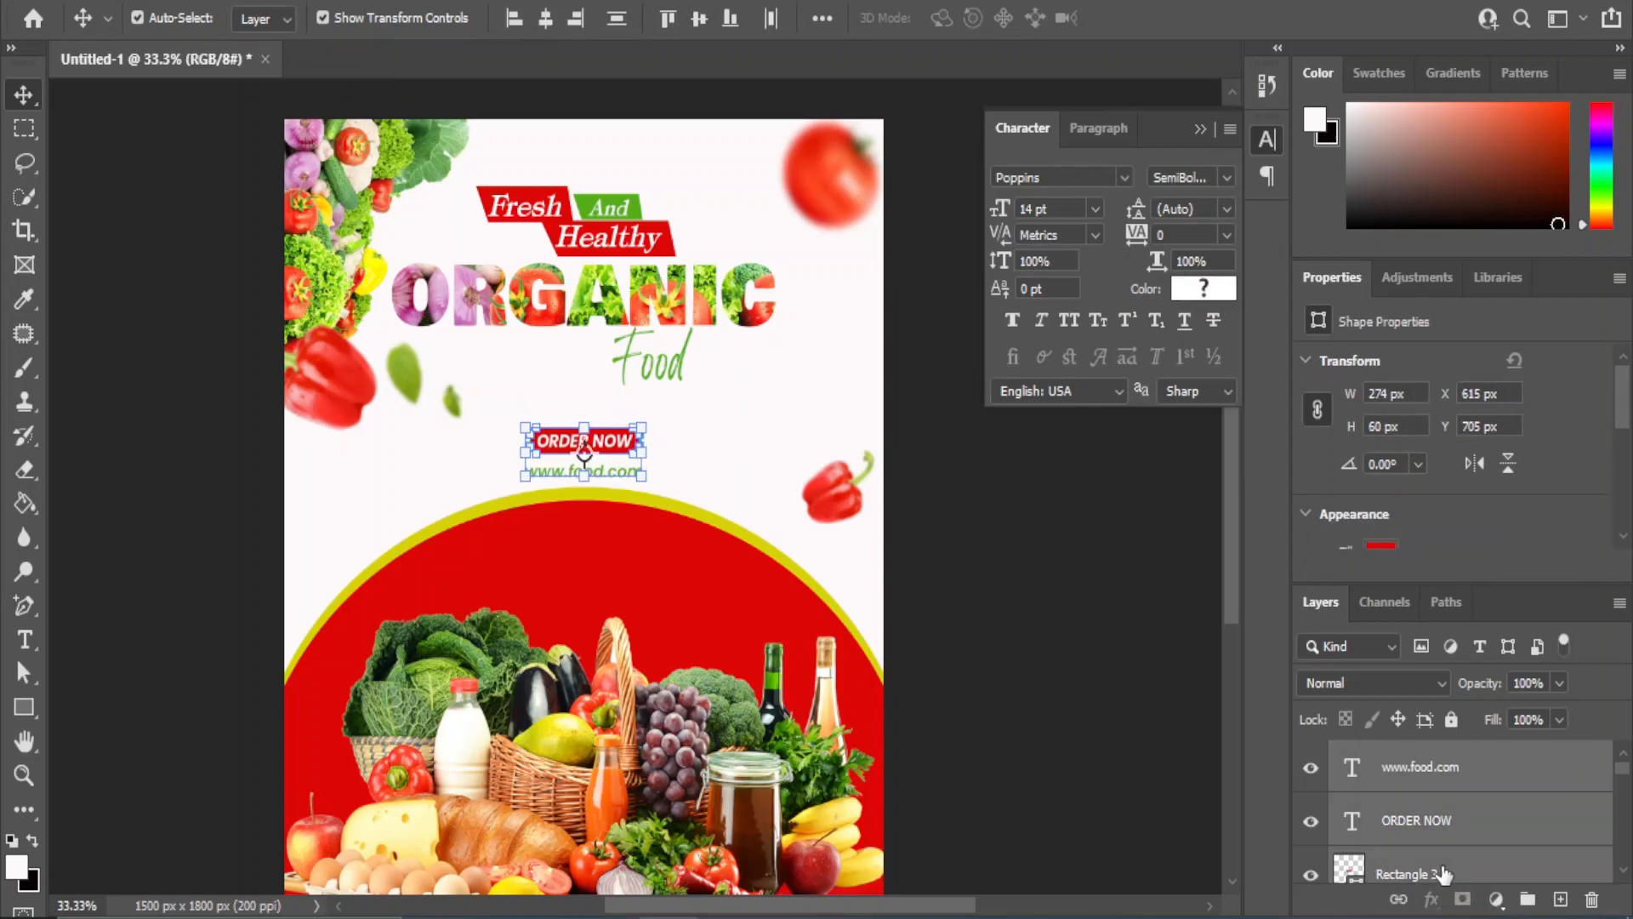
click(1091, 747)
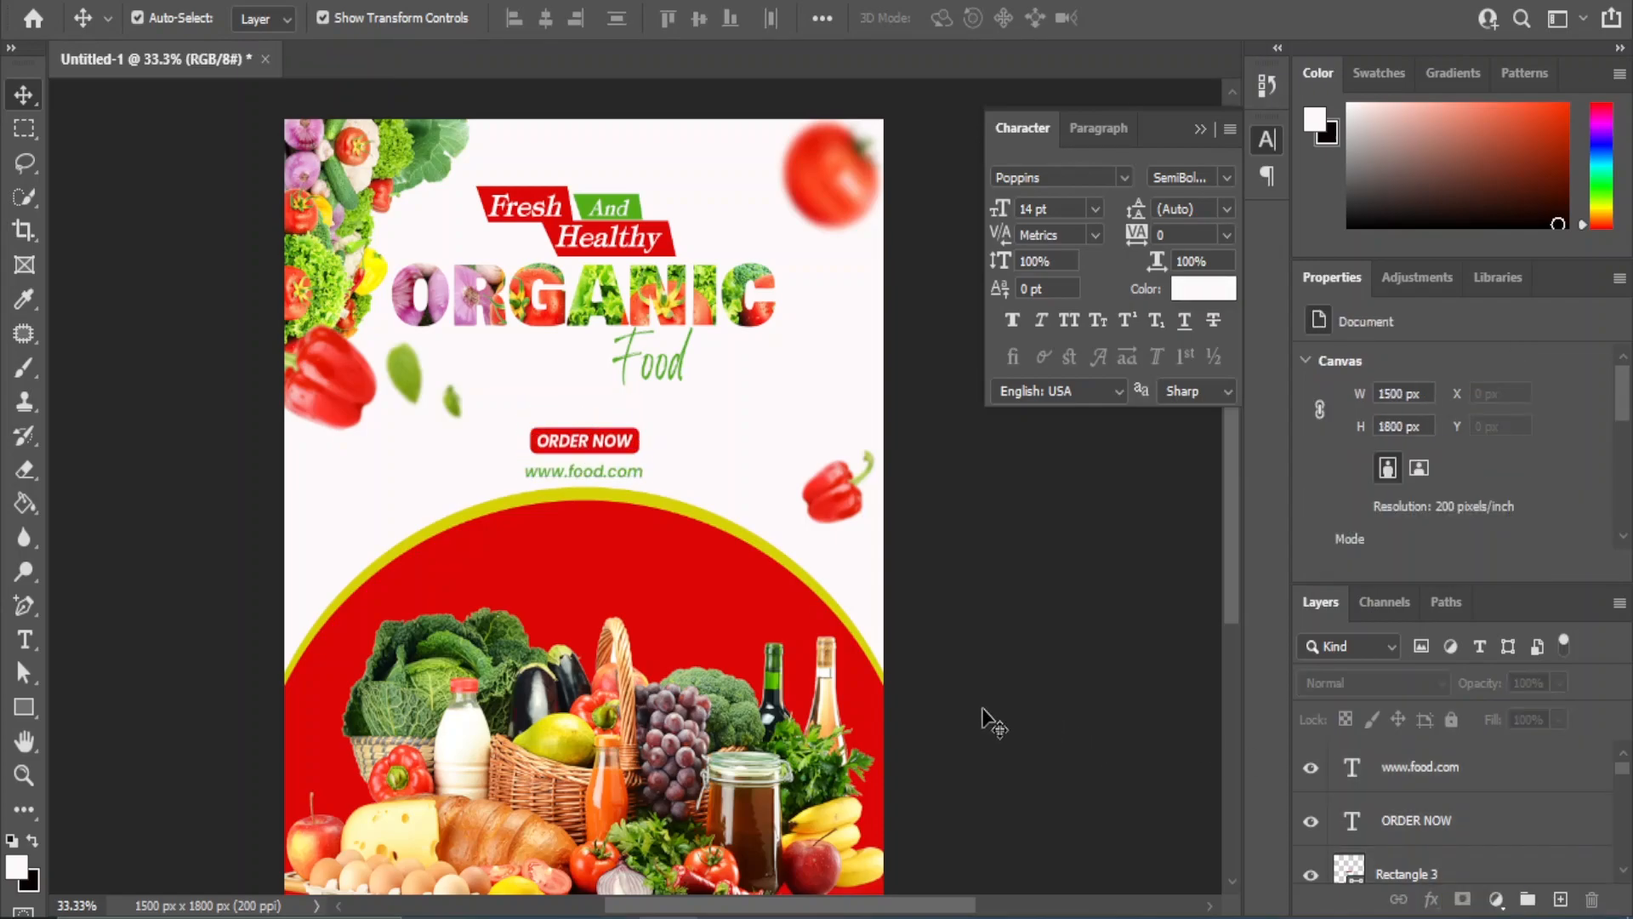
Place the curly arrow image png (9) from New folder (62) into the flyer
click(735, 817)
click(268, 409)
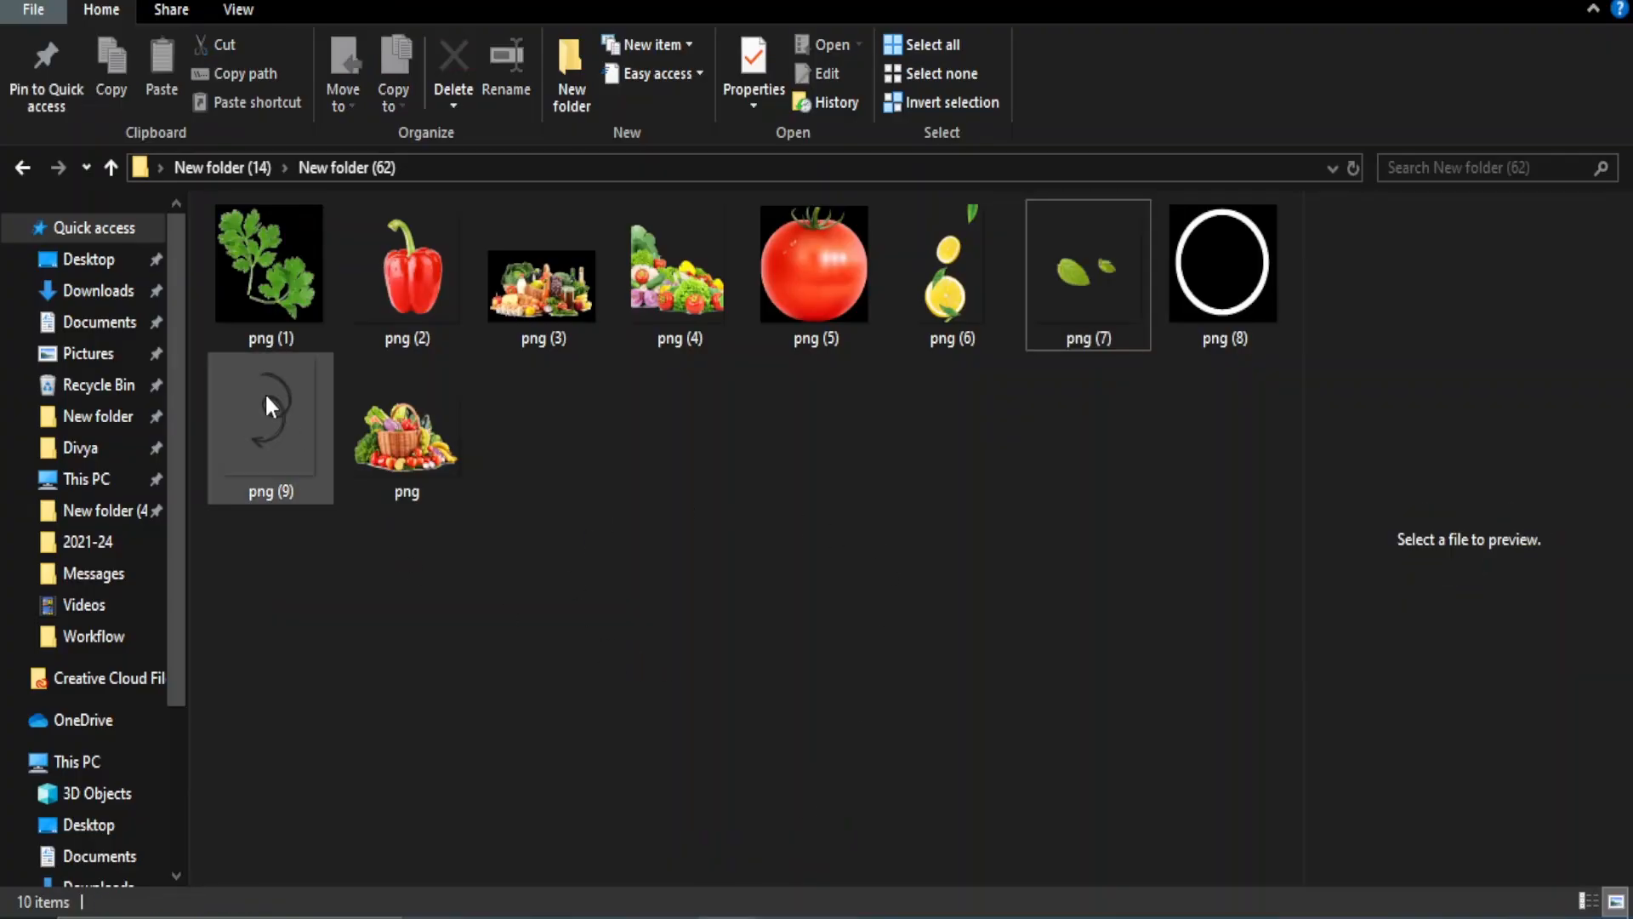
drag(1468, 451, 557, 430)
drag(444, 685, 665, 401)
click(893, 553)
Scale the curly arrow down to about 80 × 135 px and position it between "Food" and the "ORDER NOW" button
drag(703, 350, 620, 405)
key(ctrl+z)
click(695, 357)
key(ctrl+t)
drag(647, 413, 547, 343)
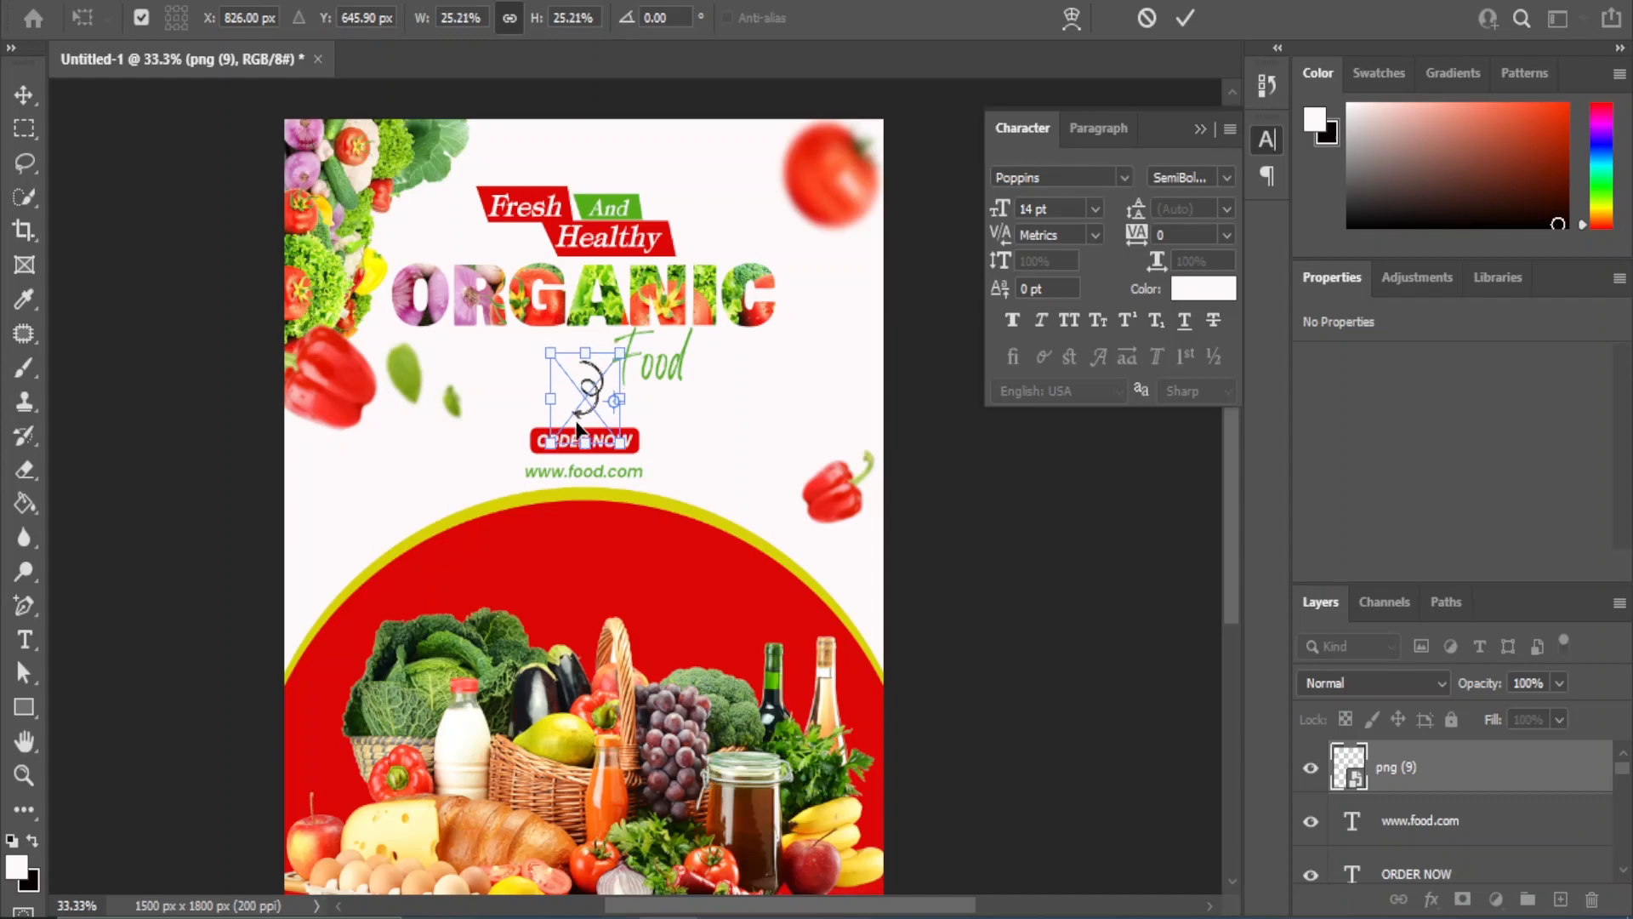
scroll(1410, 876, down, 1)
click(1406, 872)
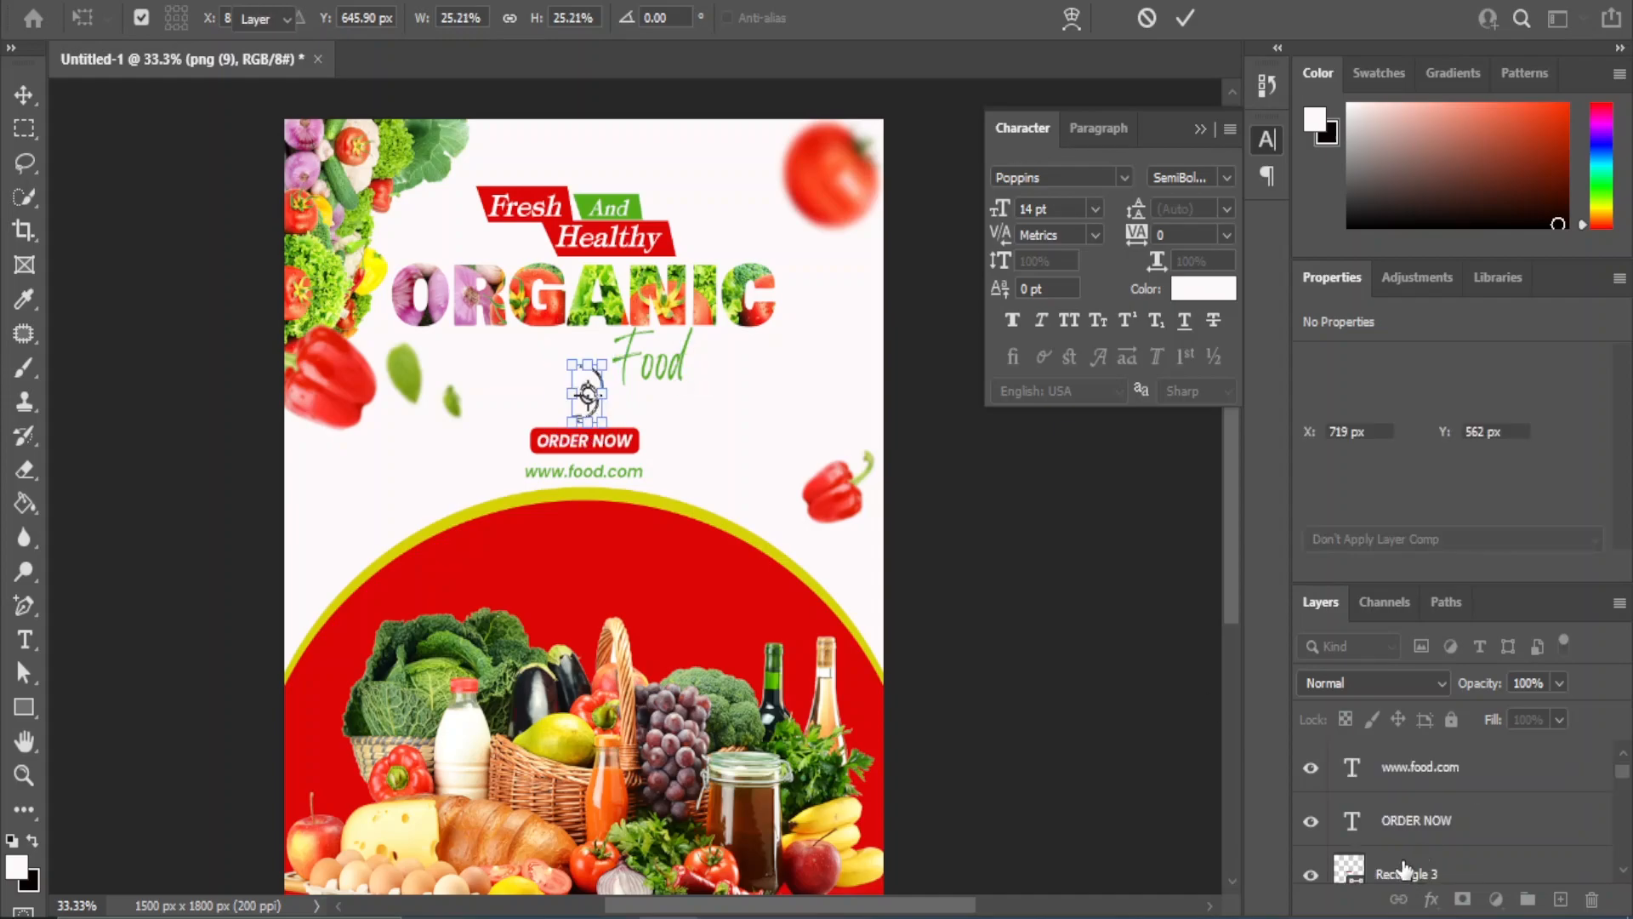
click(996, 574)
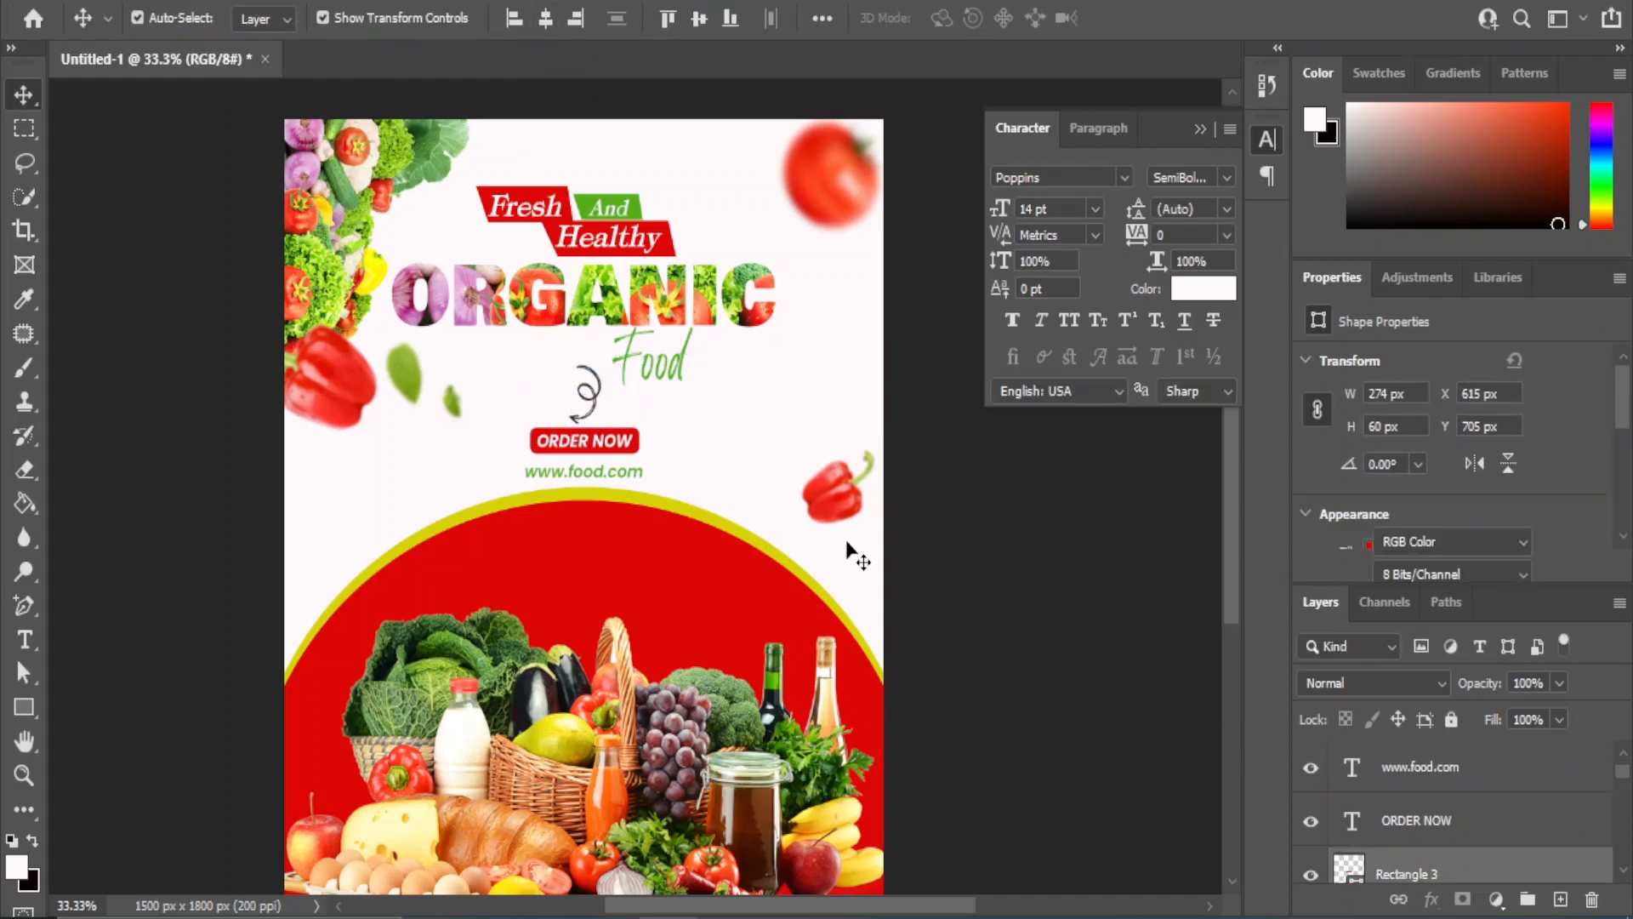
Shift the curly arrow slightly sideways above the "ORDER NOW" button, to X 712 px
click(594, 391)
click(1061, 576)
click(591, 371)
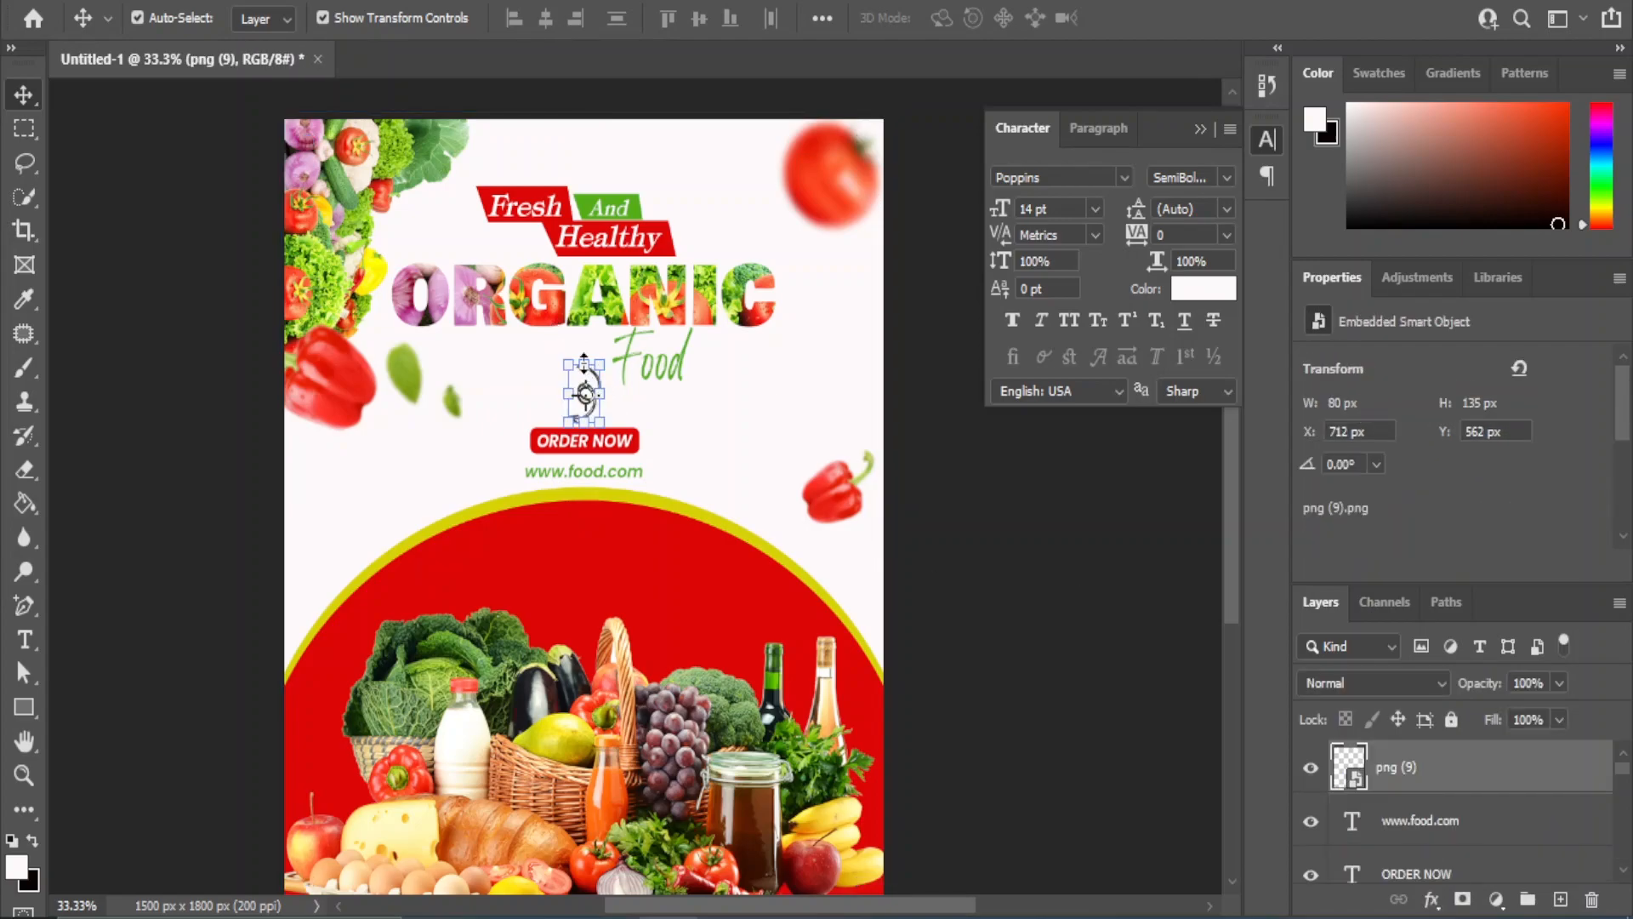
click(1005, 508)
mouse_move(599, 614)
mouse_down()
mouse_move(595, 568)
mouse_move(596, 609)
mouse_up()
Add a 7 px light green outside Stroke to the "organic" text layer in Group 1
click(478, 265)
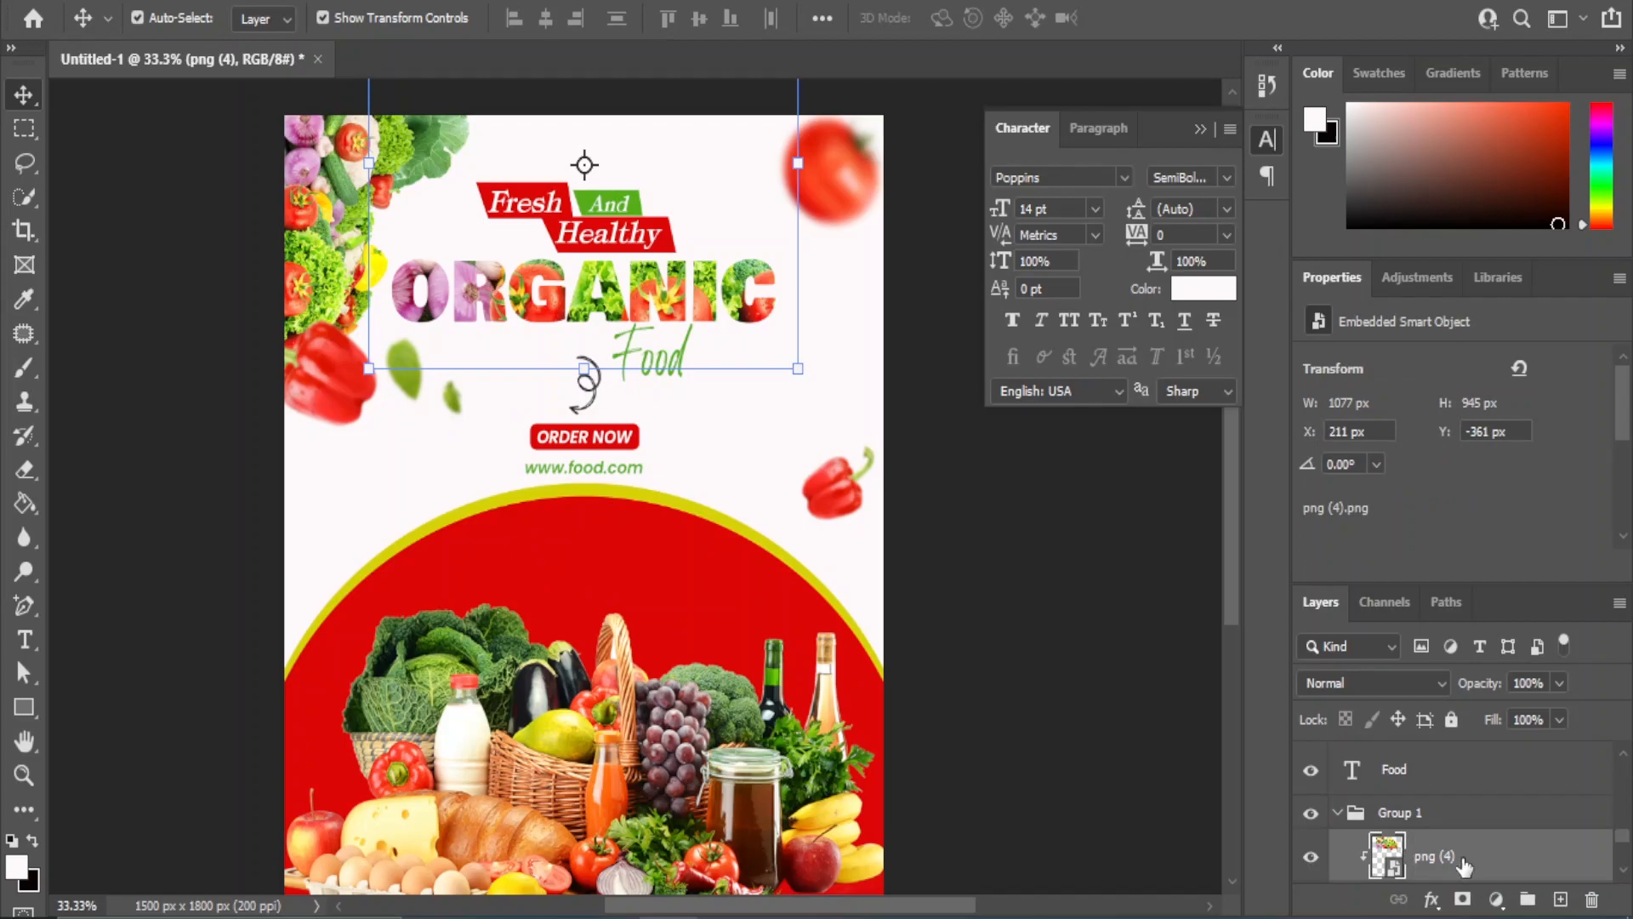
scroll(1464, 861, down, 2)
click(1433, 802)
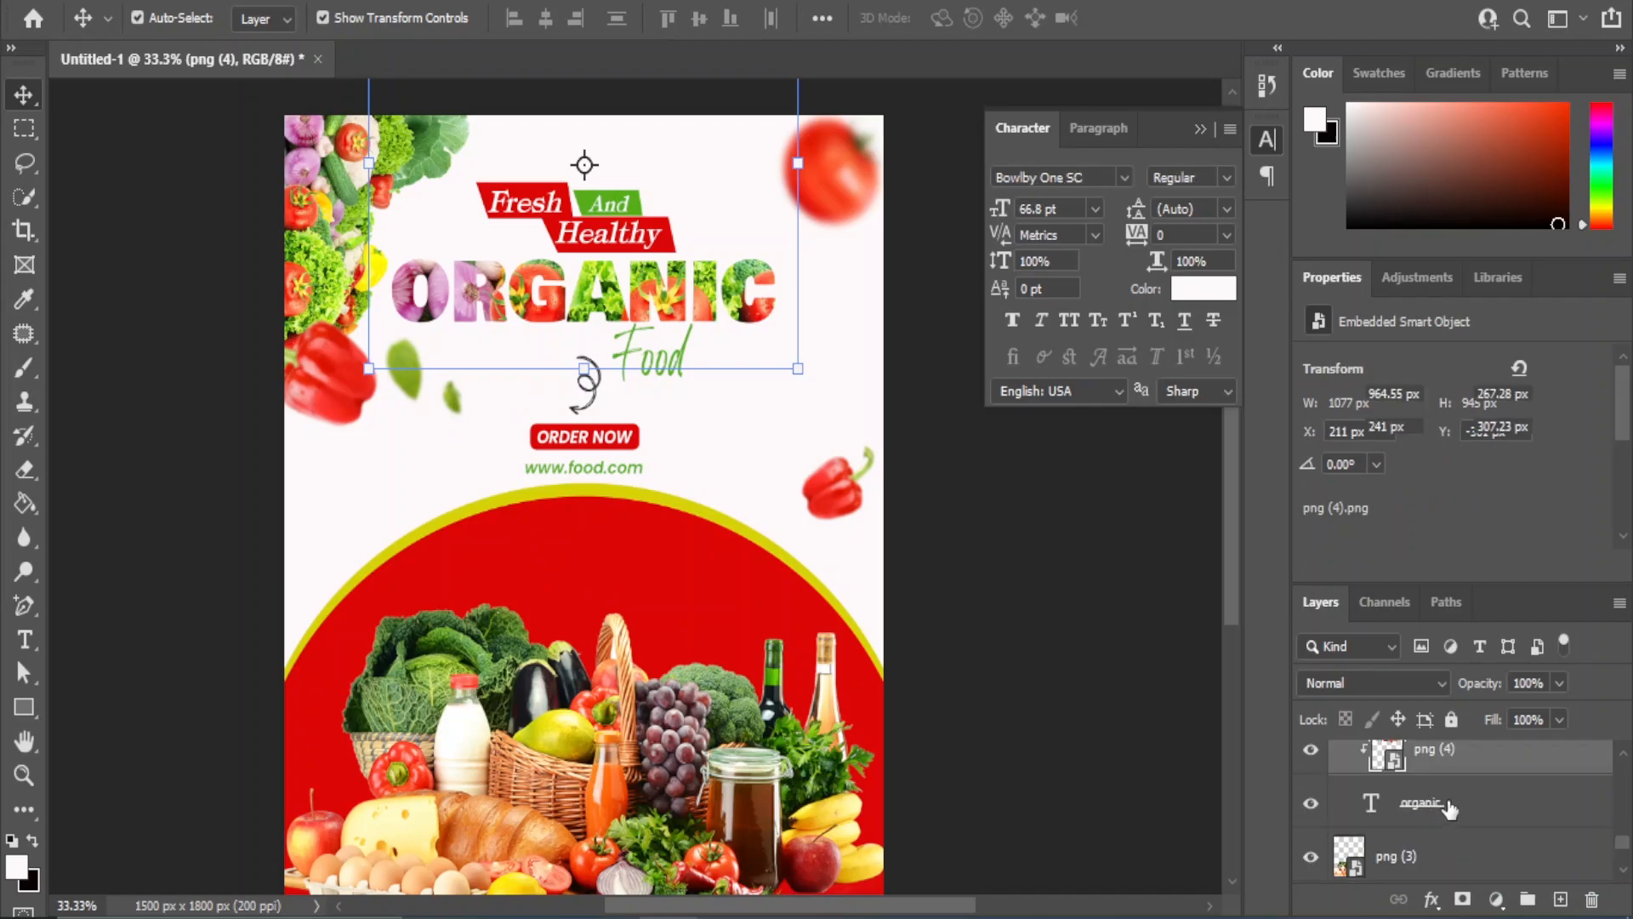
click(1432, 900)
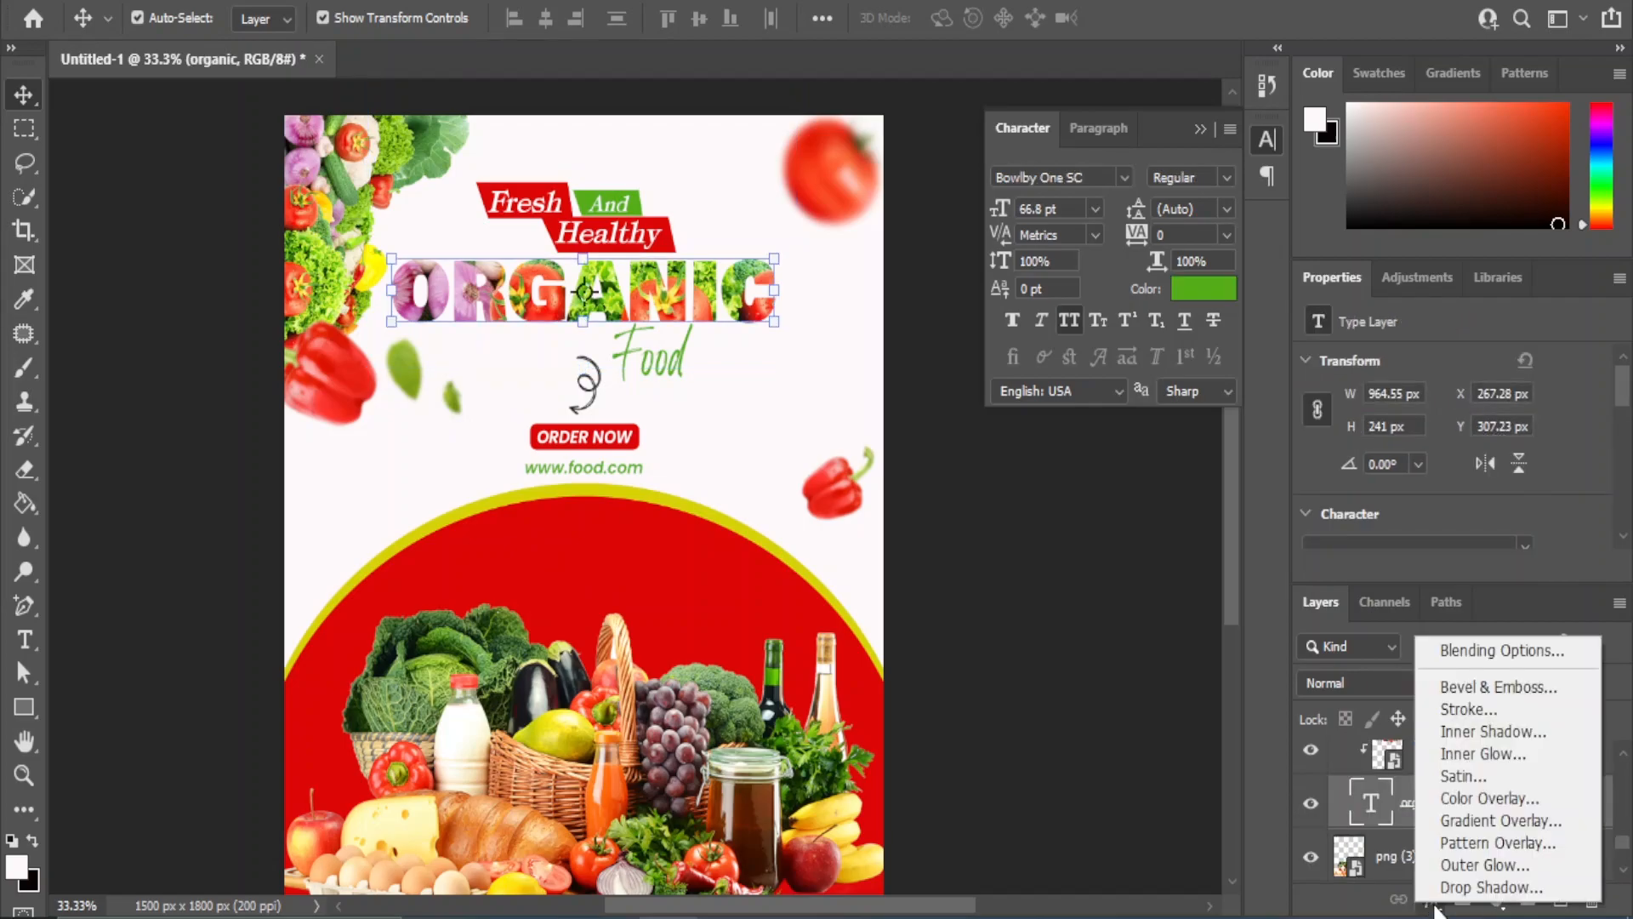
click(1480, 650)
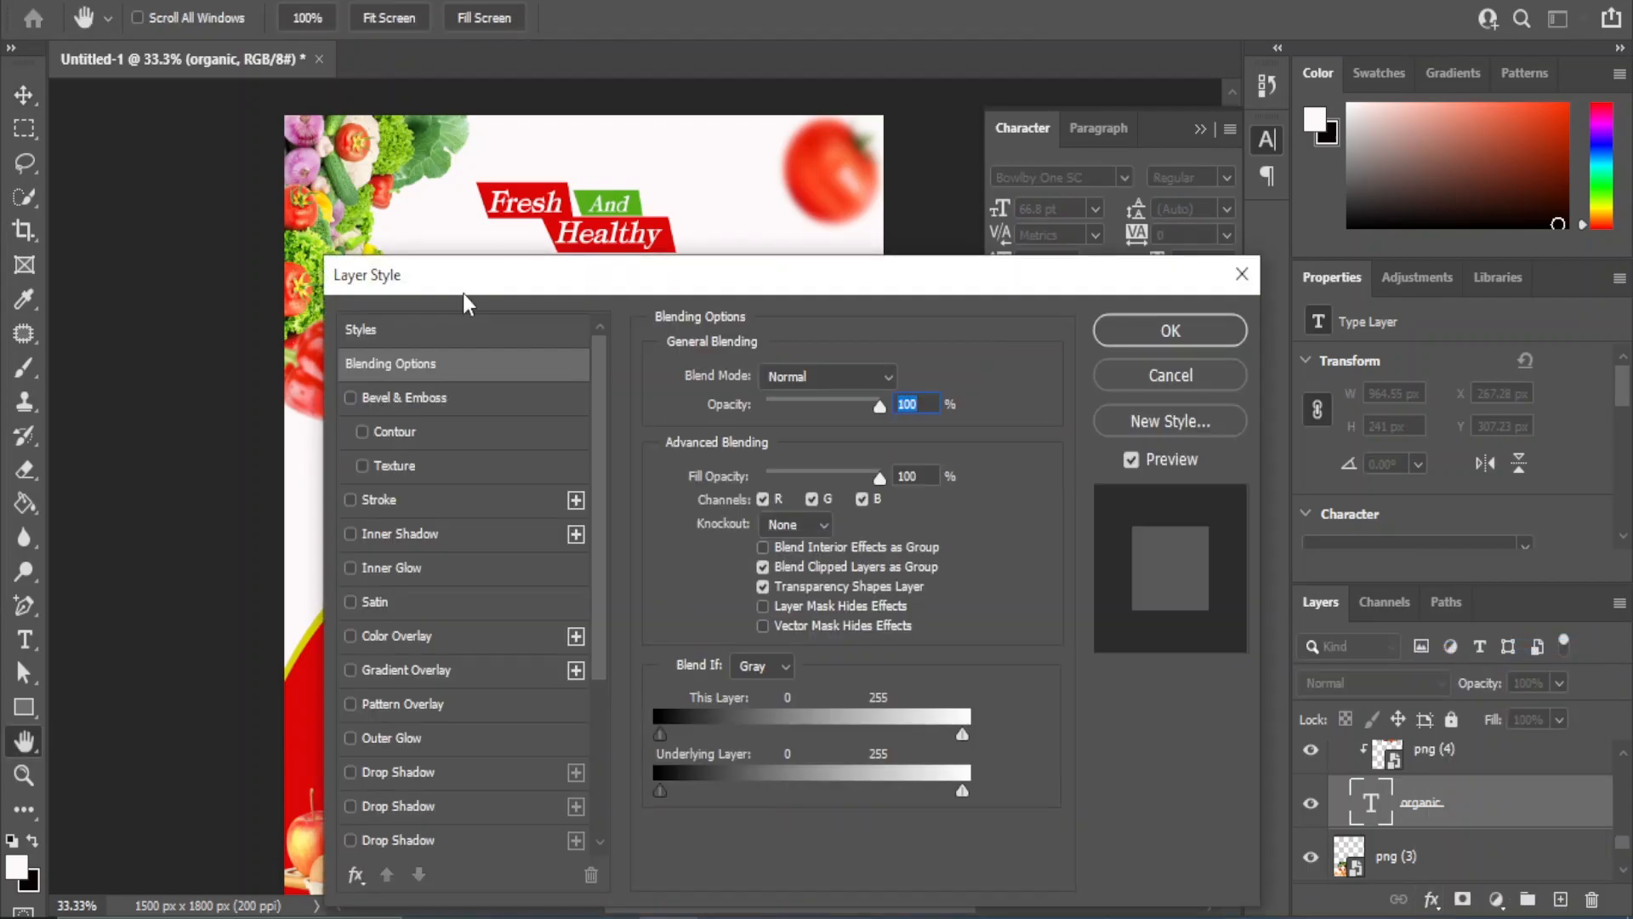
drag(431, 297, 870, 317)
click(742, 529)
click(802, 527)
drag(1147, 404, 1146, 405)
drag(889, 304, 1013, 355)
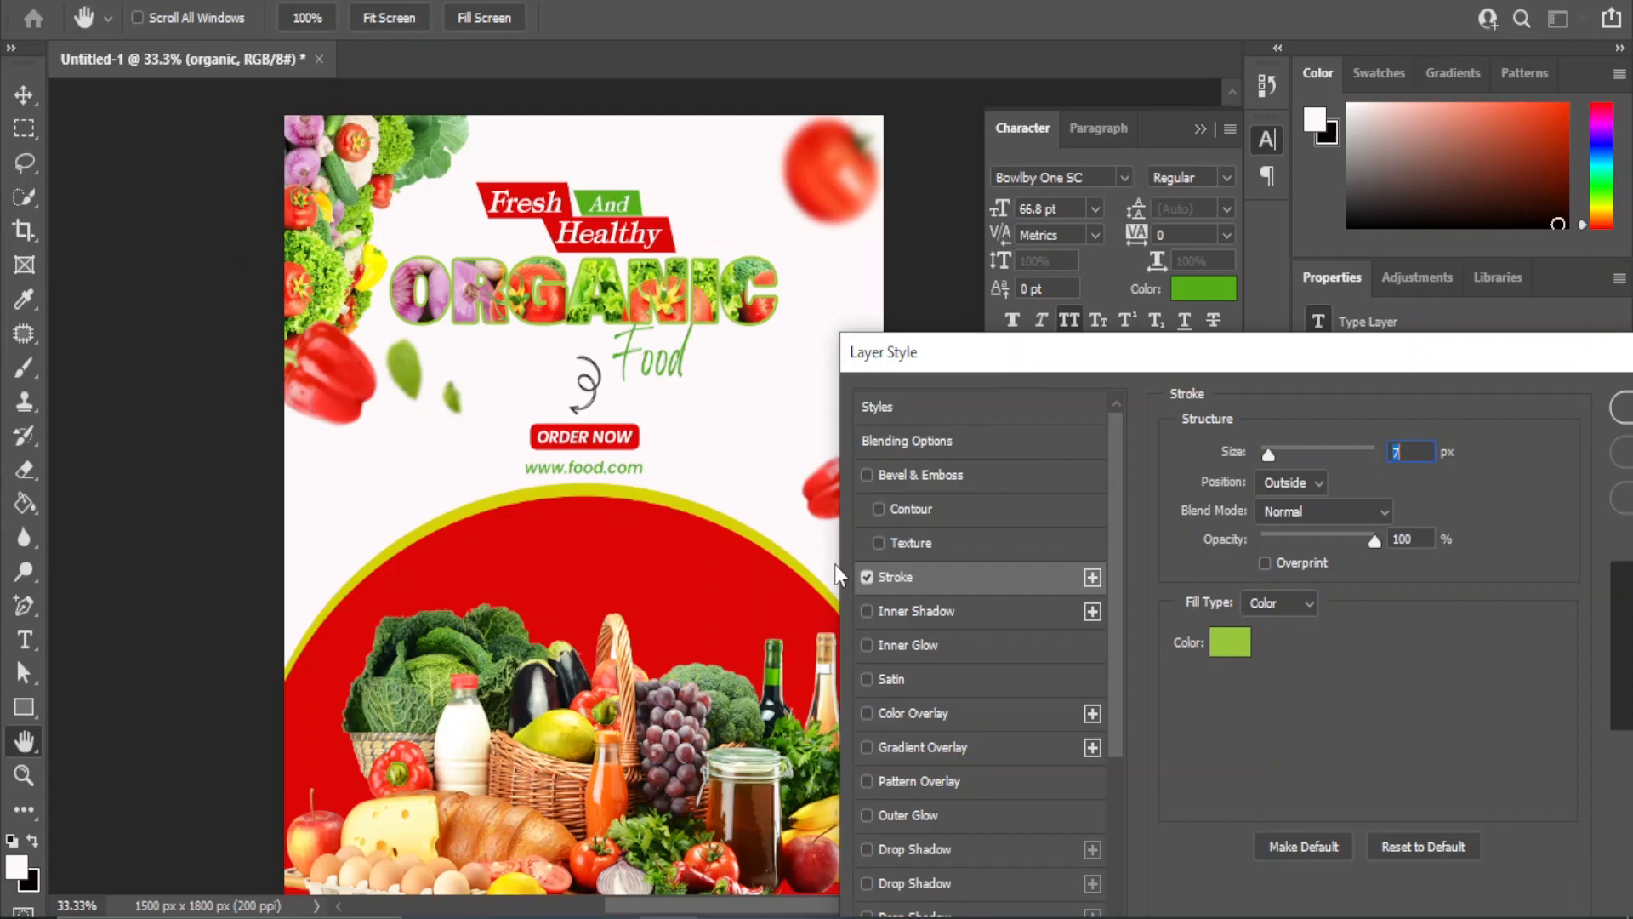
Enable two Drop Shadow effects on the "organic" text and apply the layer style
scroll(987, 766, down, 5)
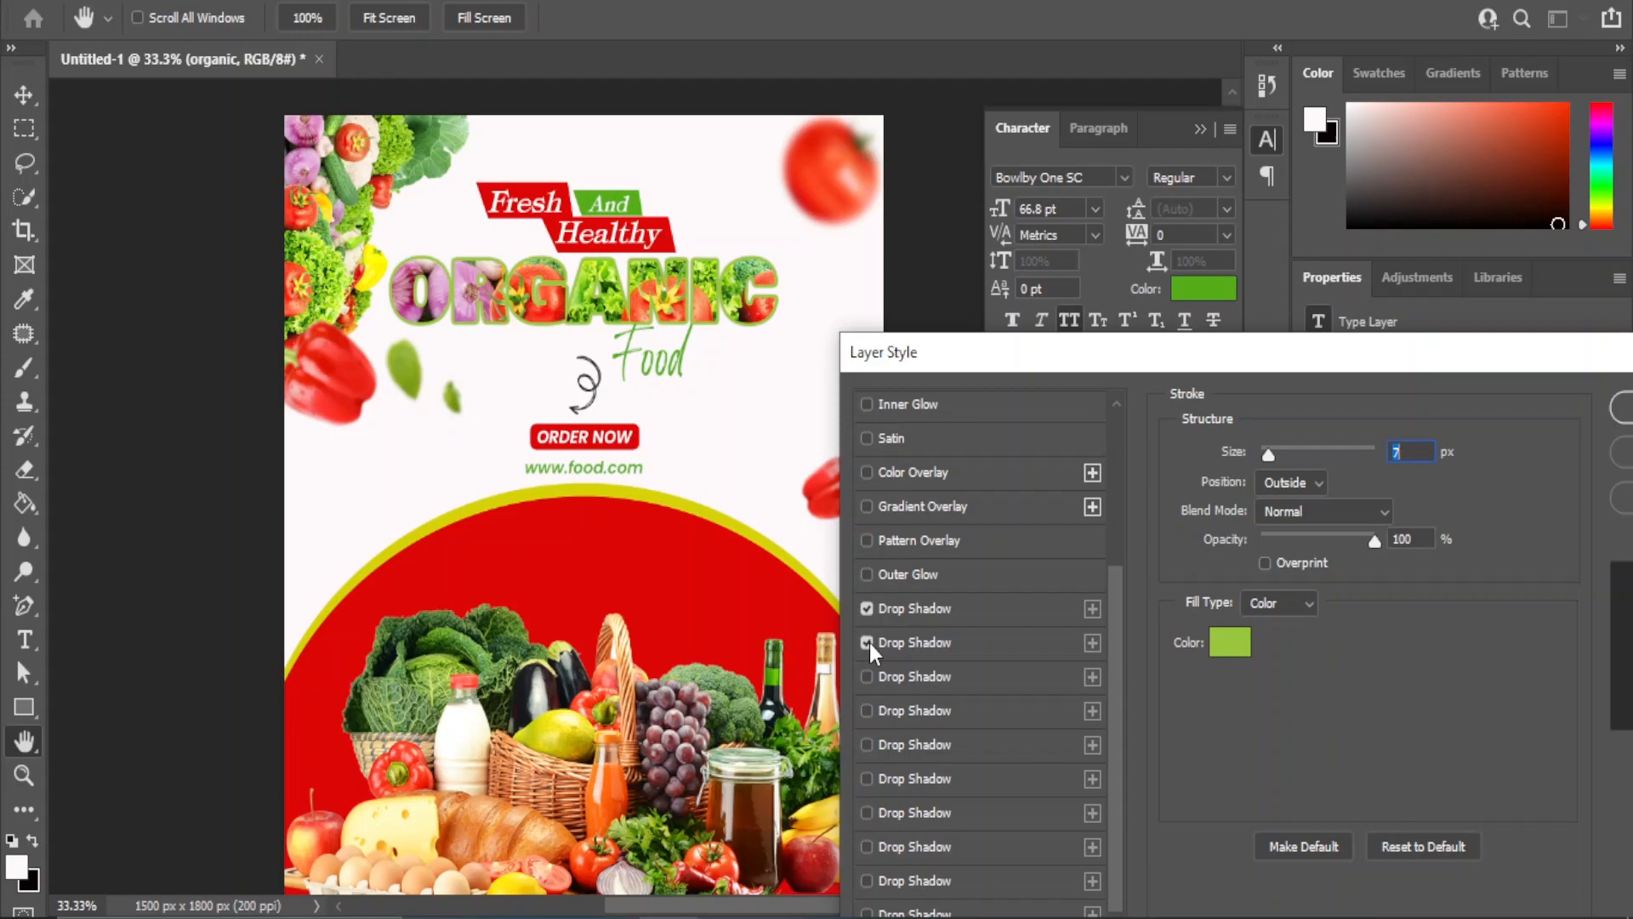
click(868, 643)
click(946, 607)
click(948, 642)
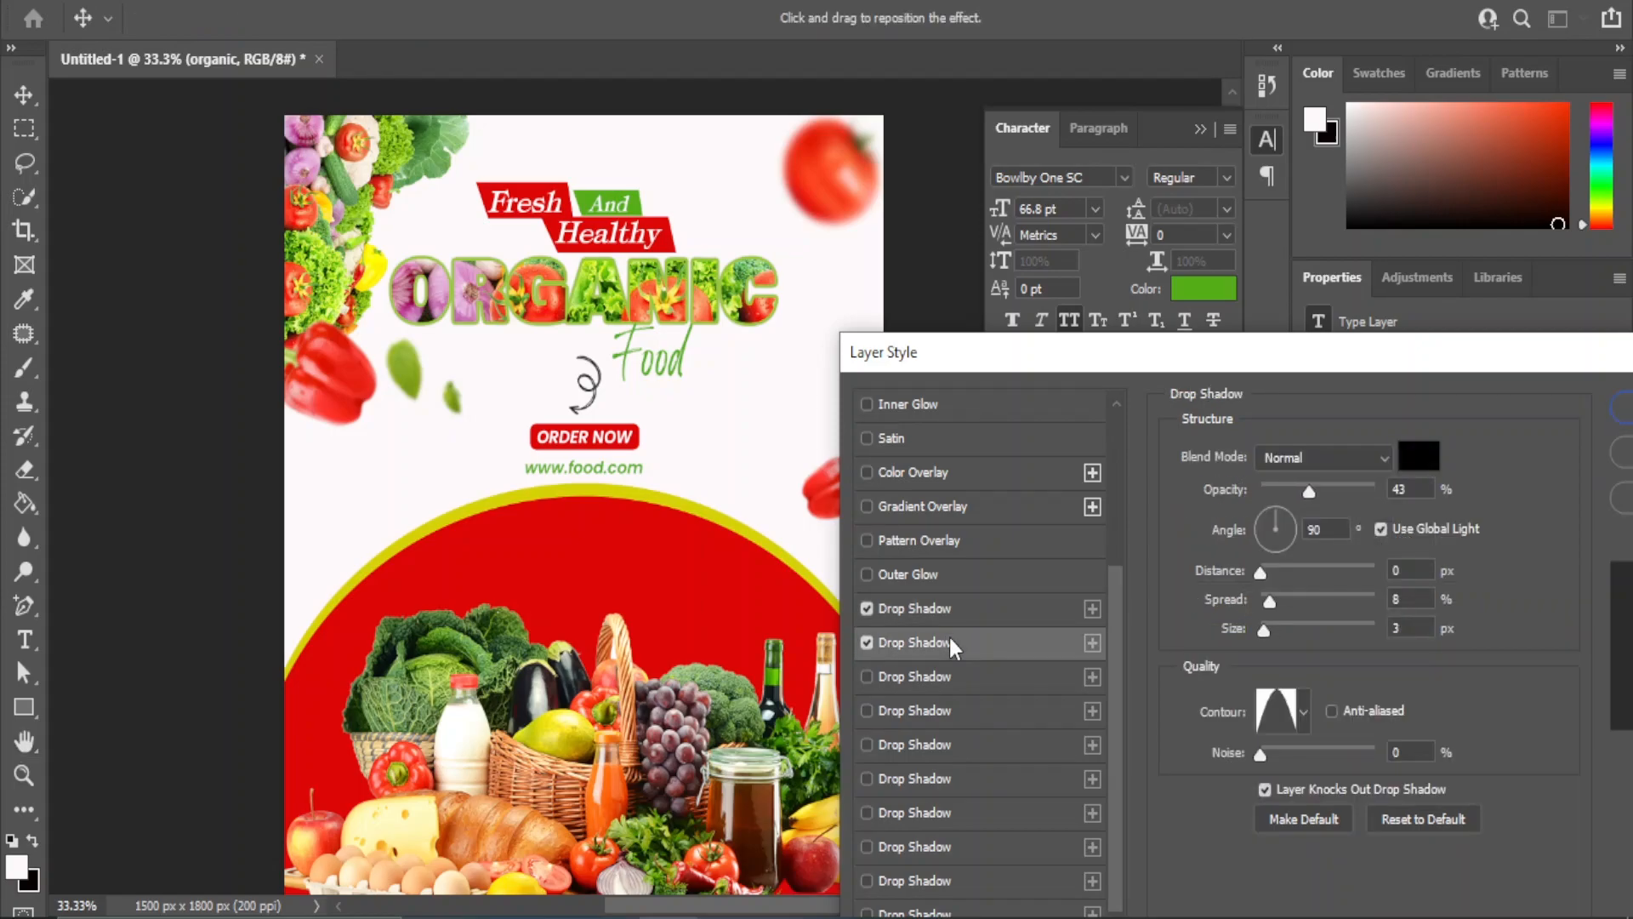
drag(1142, 361, 705, 421)
click(1260, 466)
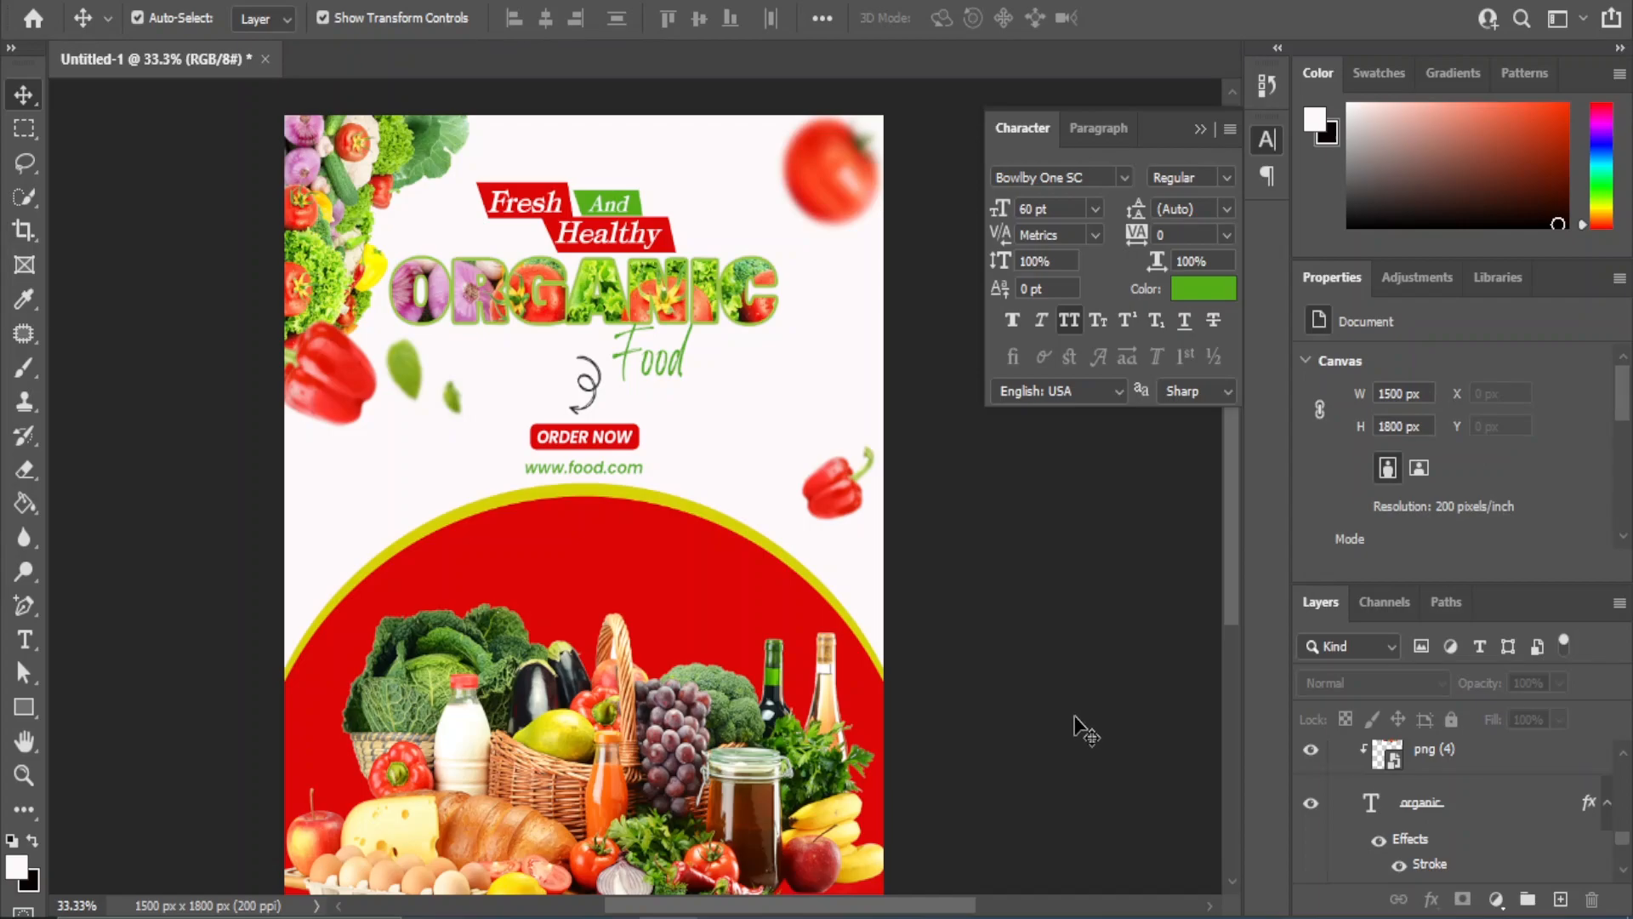
Change the Rectangle 1 background's fill to pale cream fdfbe0
mouse_move(745, 630)
mouse_down()
mouse_move(748, 573)
mouse_move(754, 601)
mouse_up()
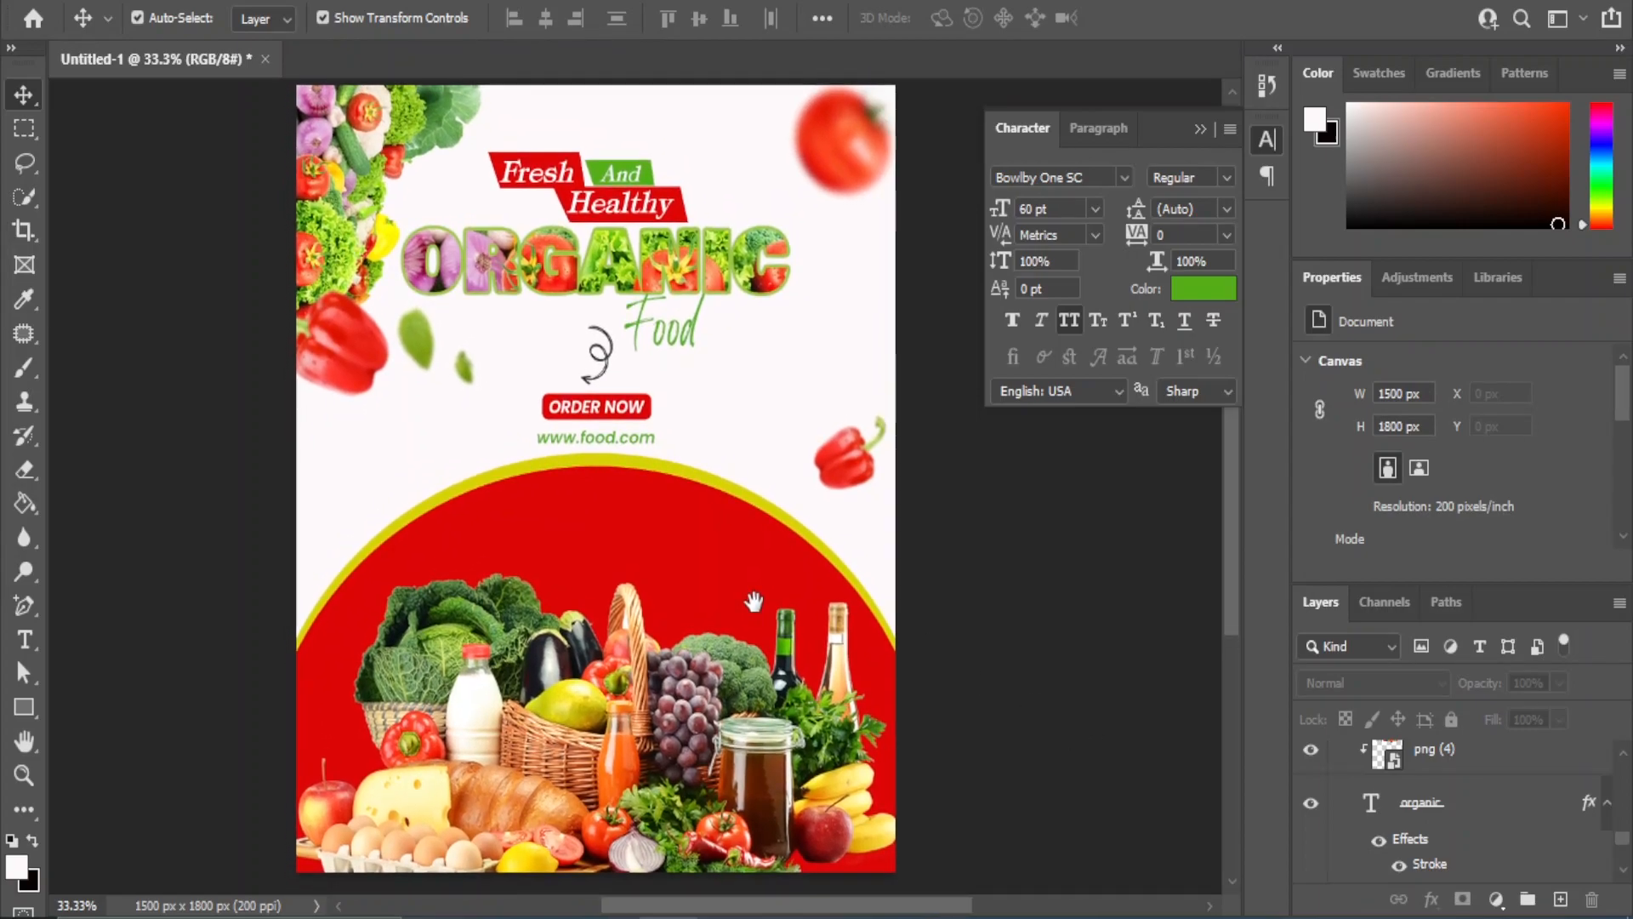
click(795, 358)
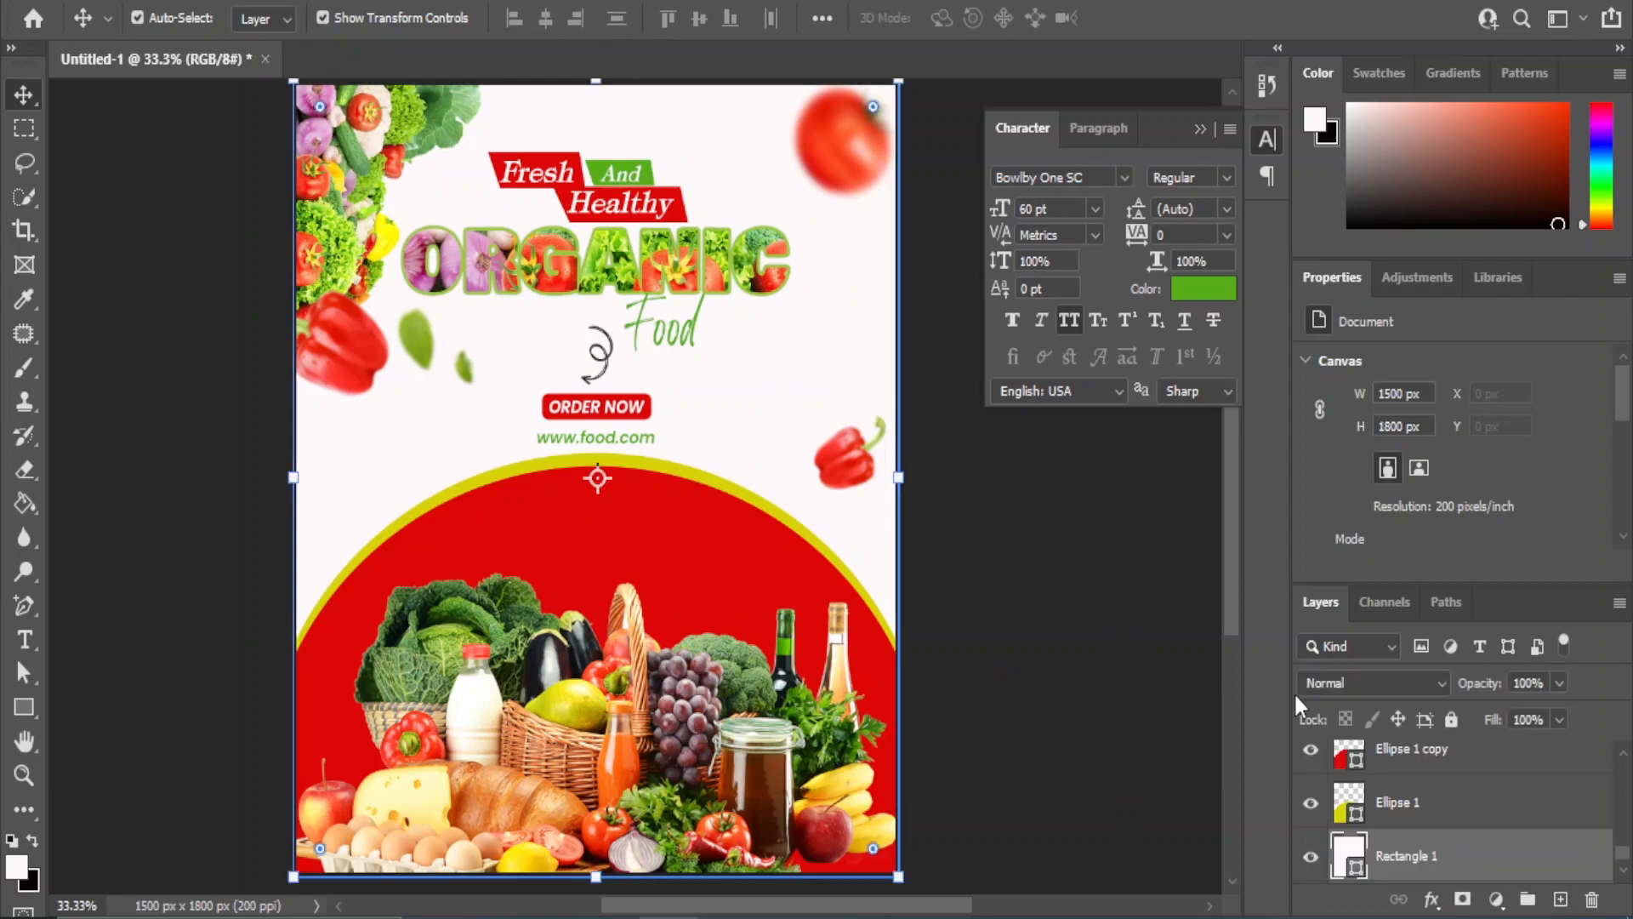
double_click(1348, 855)
click(561, 699)
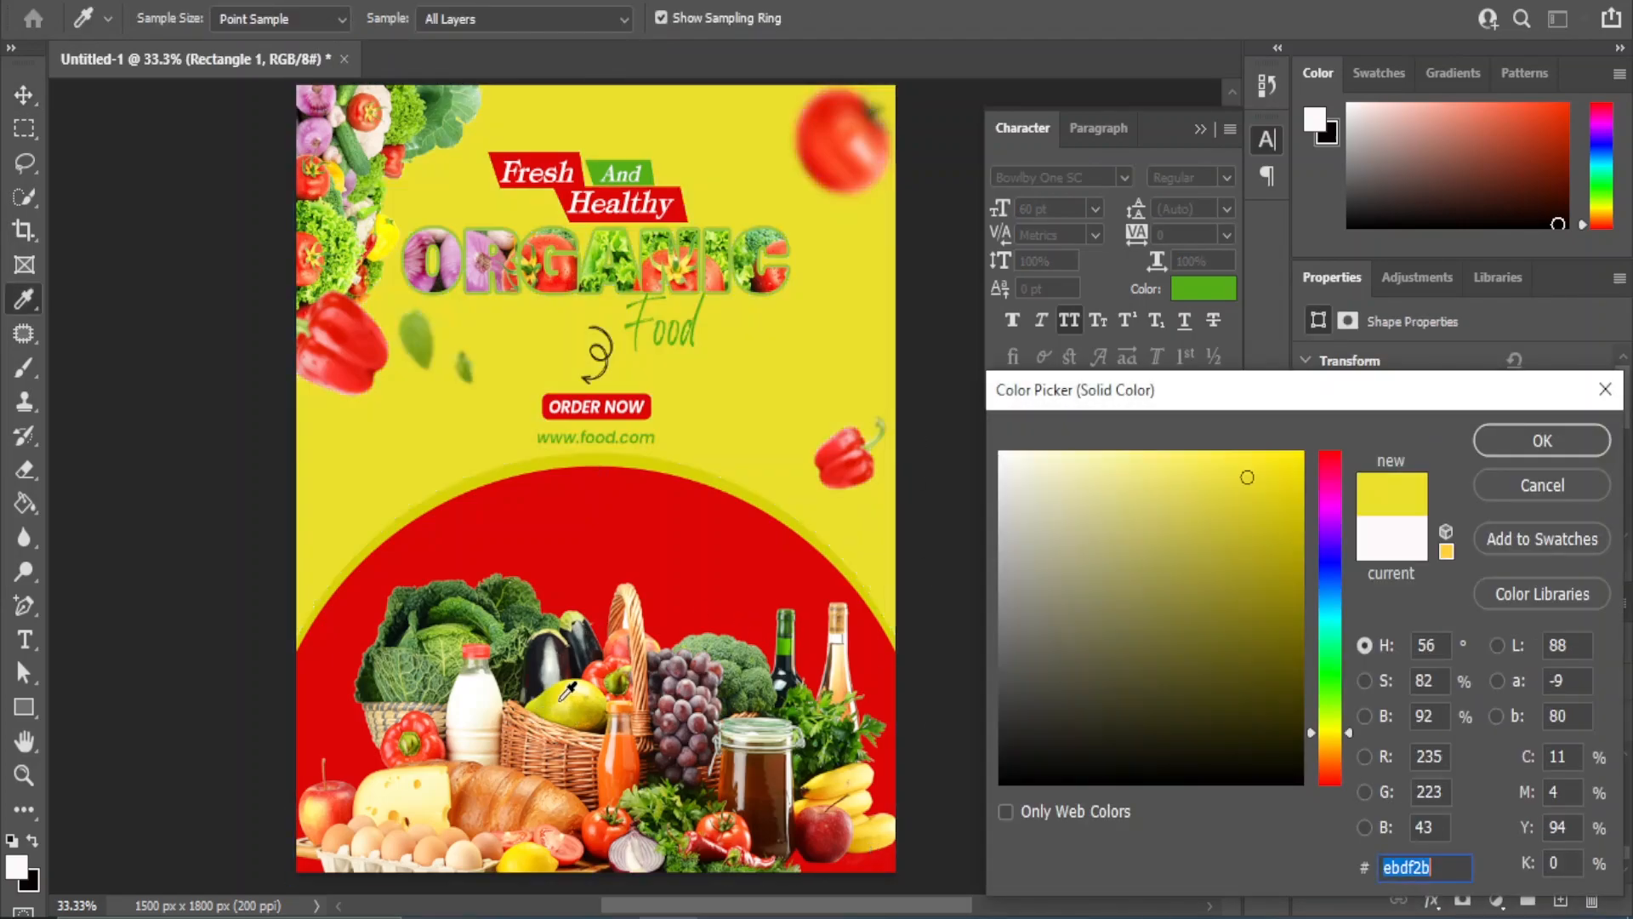
drag(1223, 456, 1038, 450)
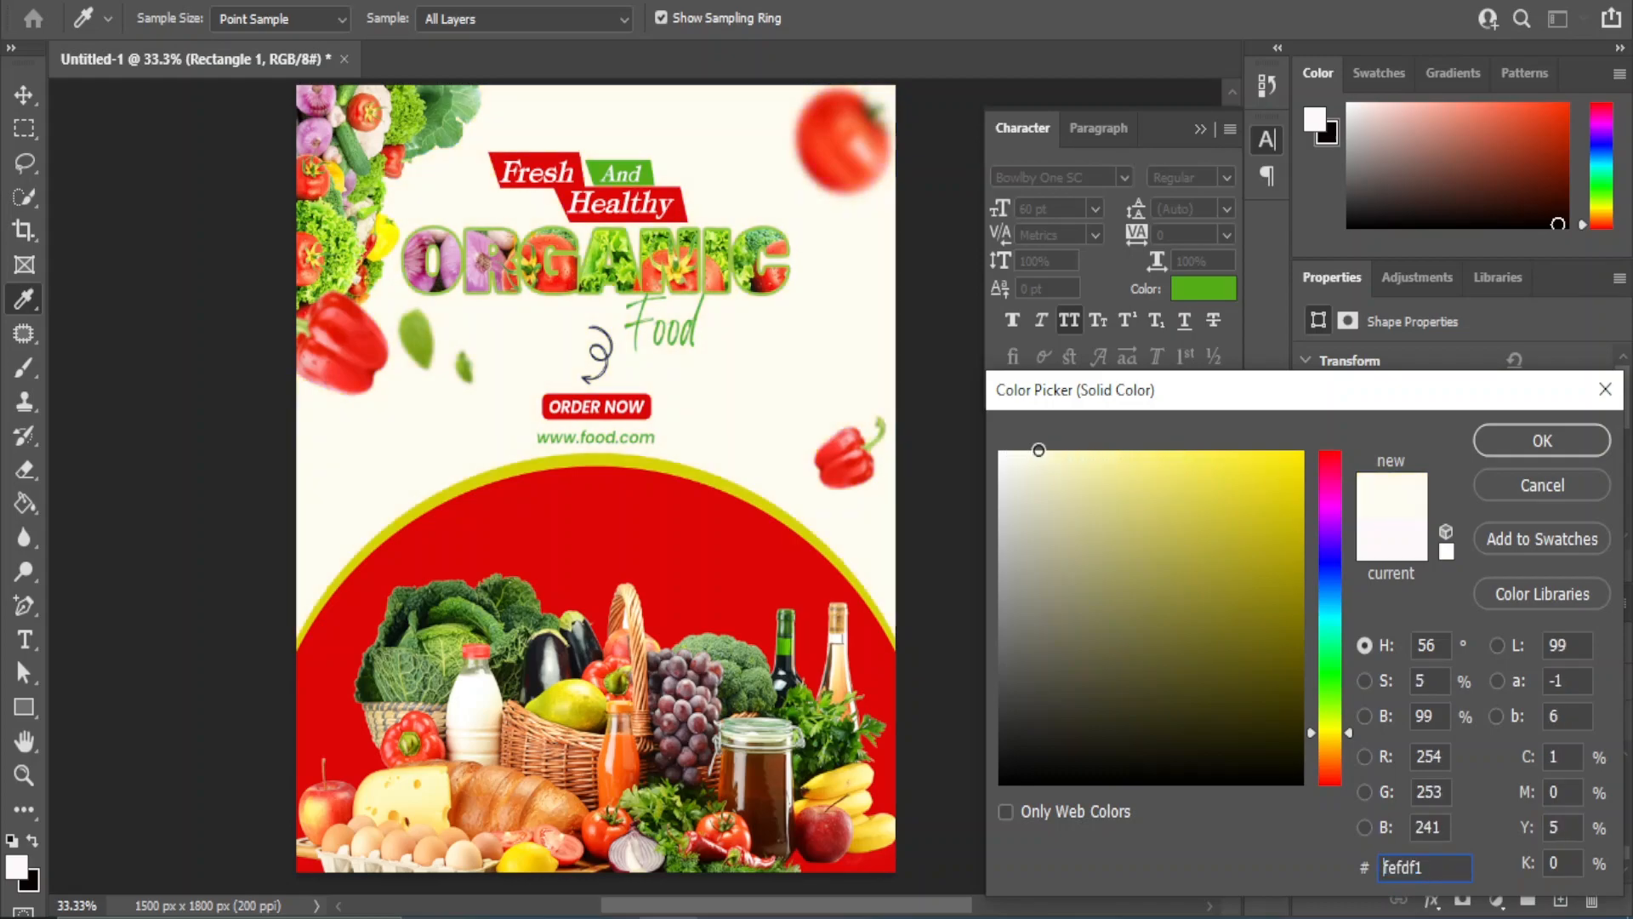
click(1034, 455)
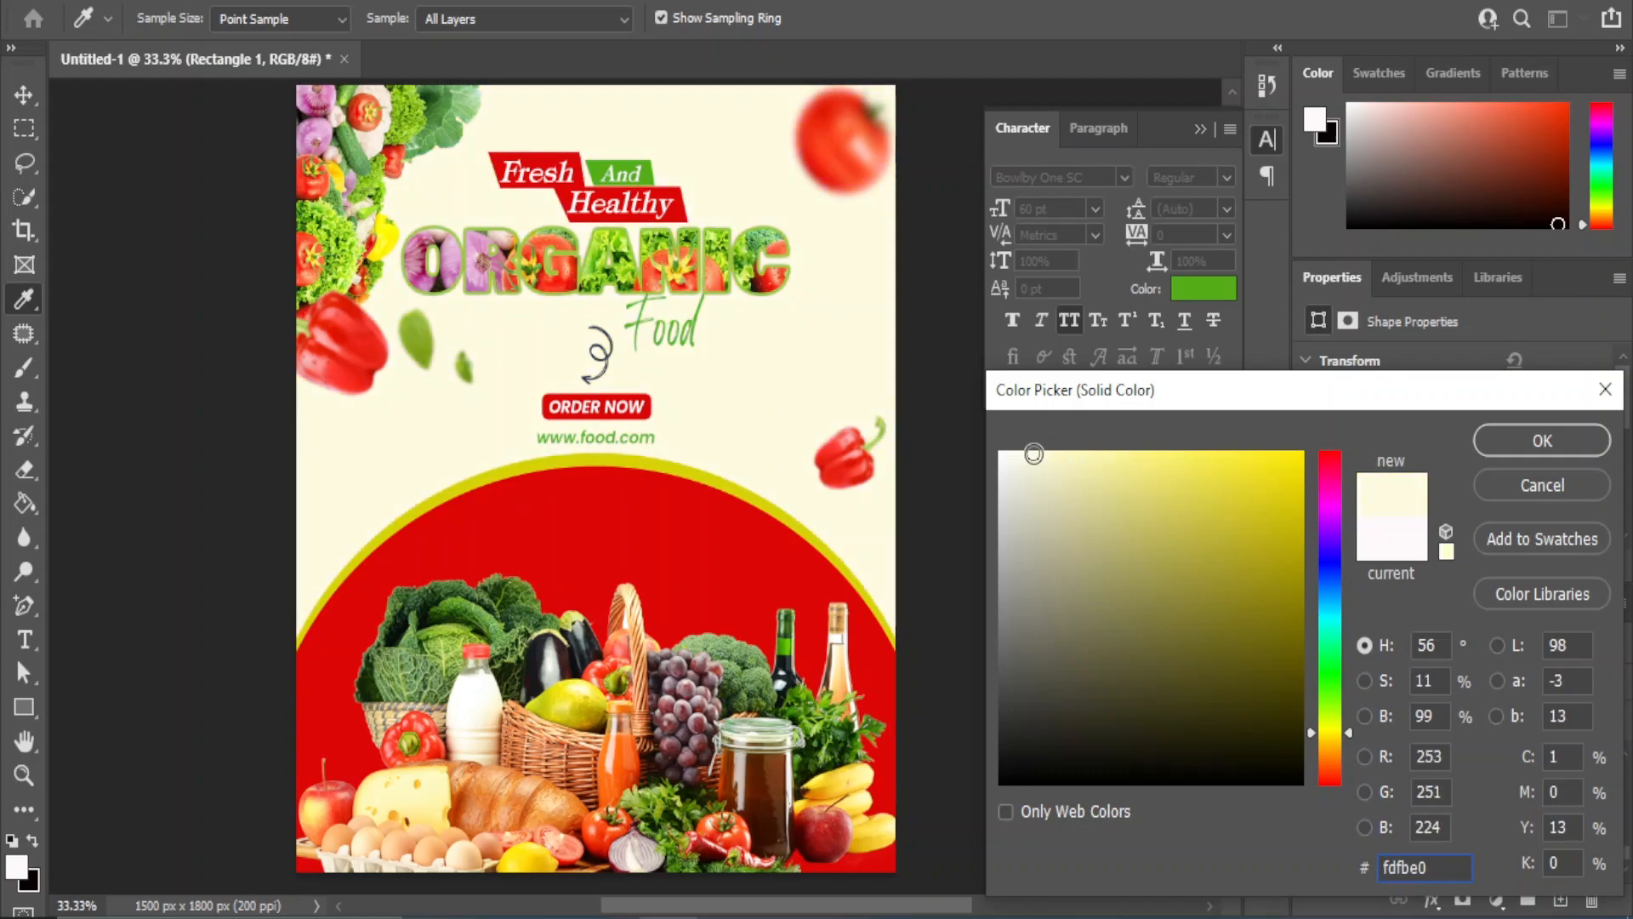
click(1600, 438)
click(1106, 572)
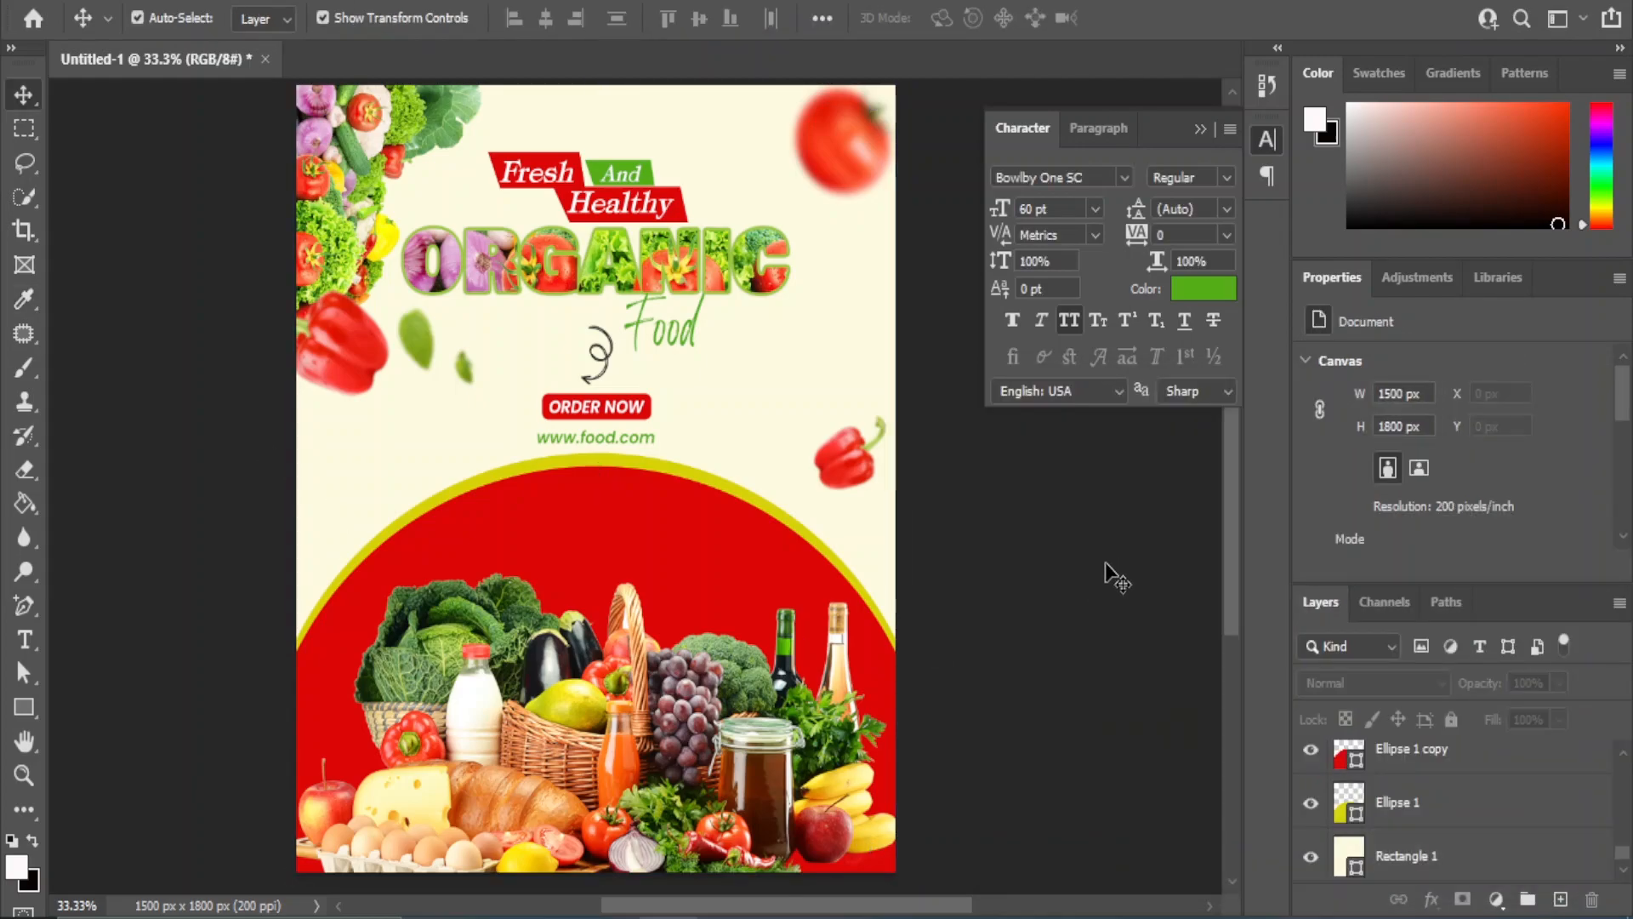
Enlarge the png (3) groceries image over the red arc to about 66% scale
click(639, 640)
key(ctrl+t)
drag(285, 573, 261, 465)
drag(925, 470, 941, 444)
drag(257, 451, 241, 435)
drag(940, 433, 954, 425)
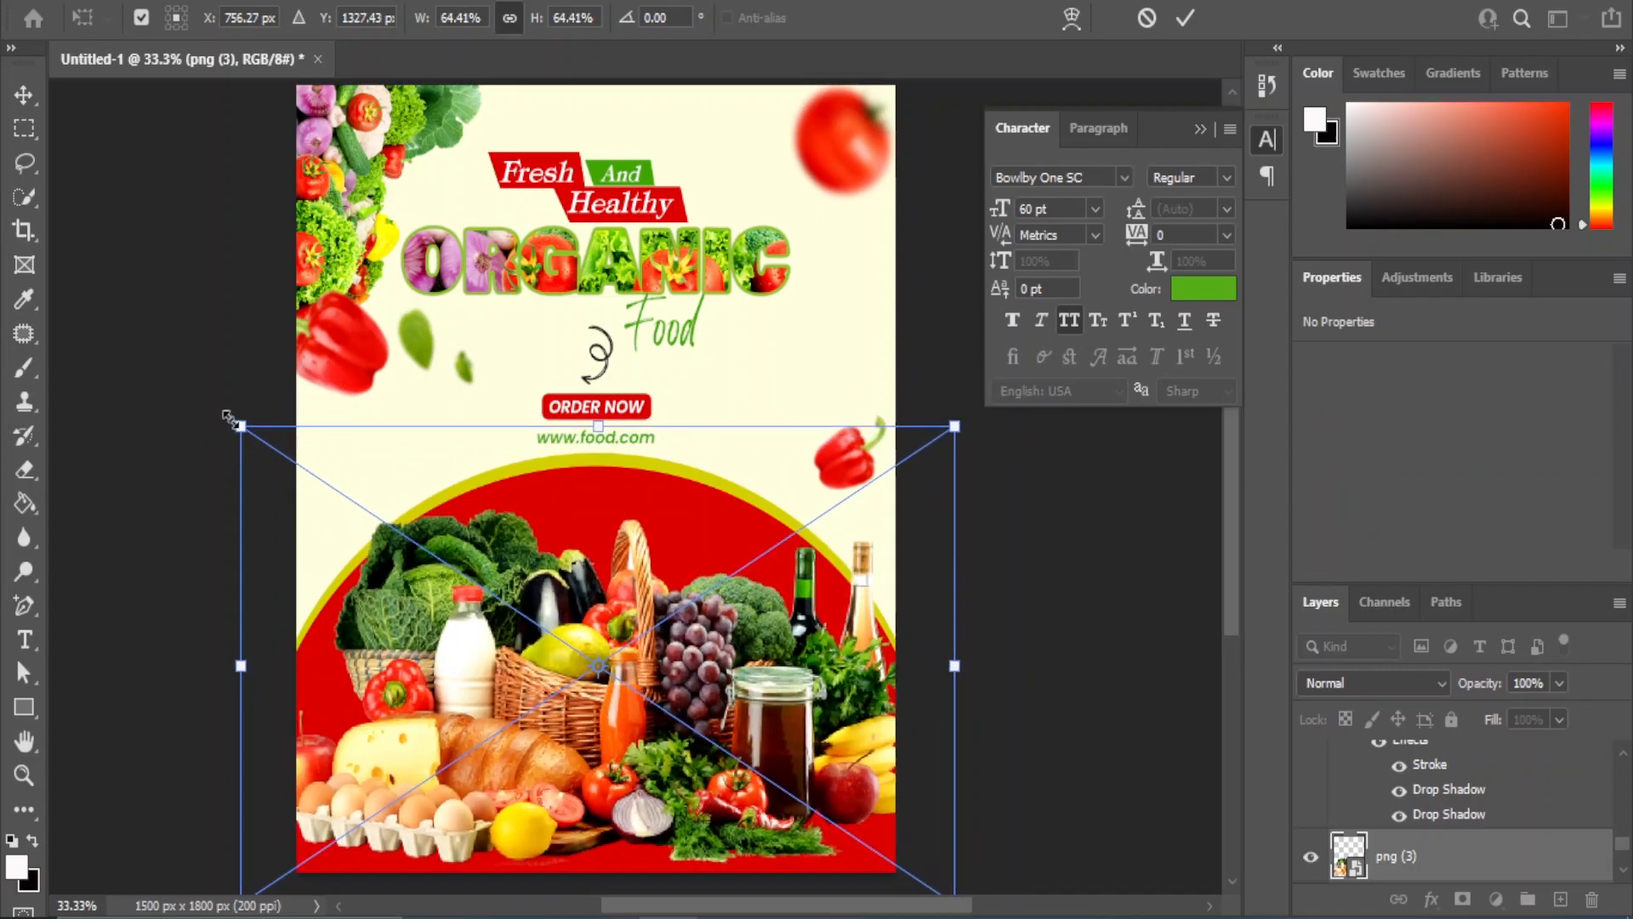
drag(230, 418, 214, 409)
Nudge the enlarged groceries image down toward the flyer's bottom edge and commit the transform
key(shift+Down)
key(shift+Down)
key(shift+Down)
key(shift+Down)
key(shift+Down)
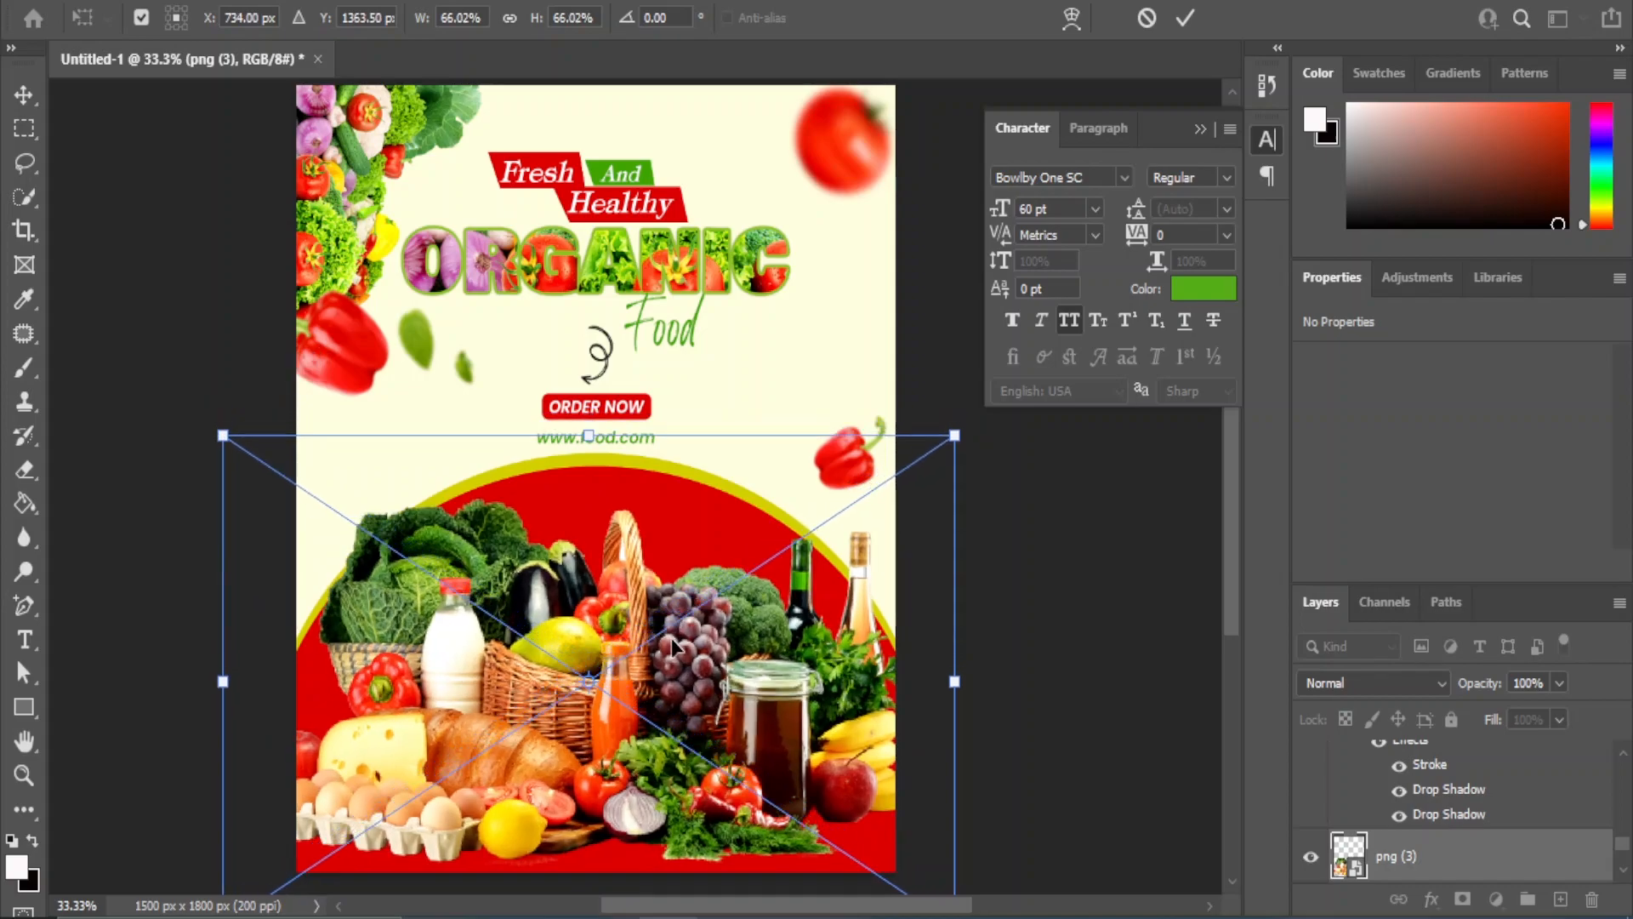
click(19, 92)
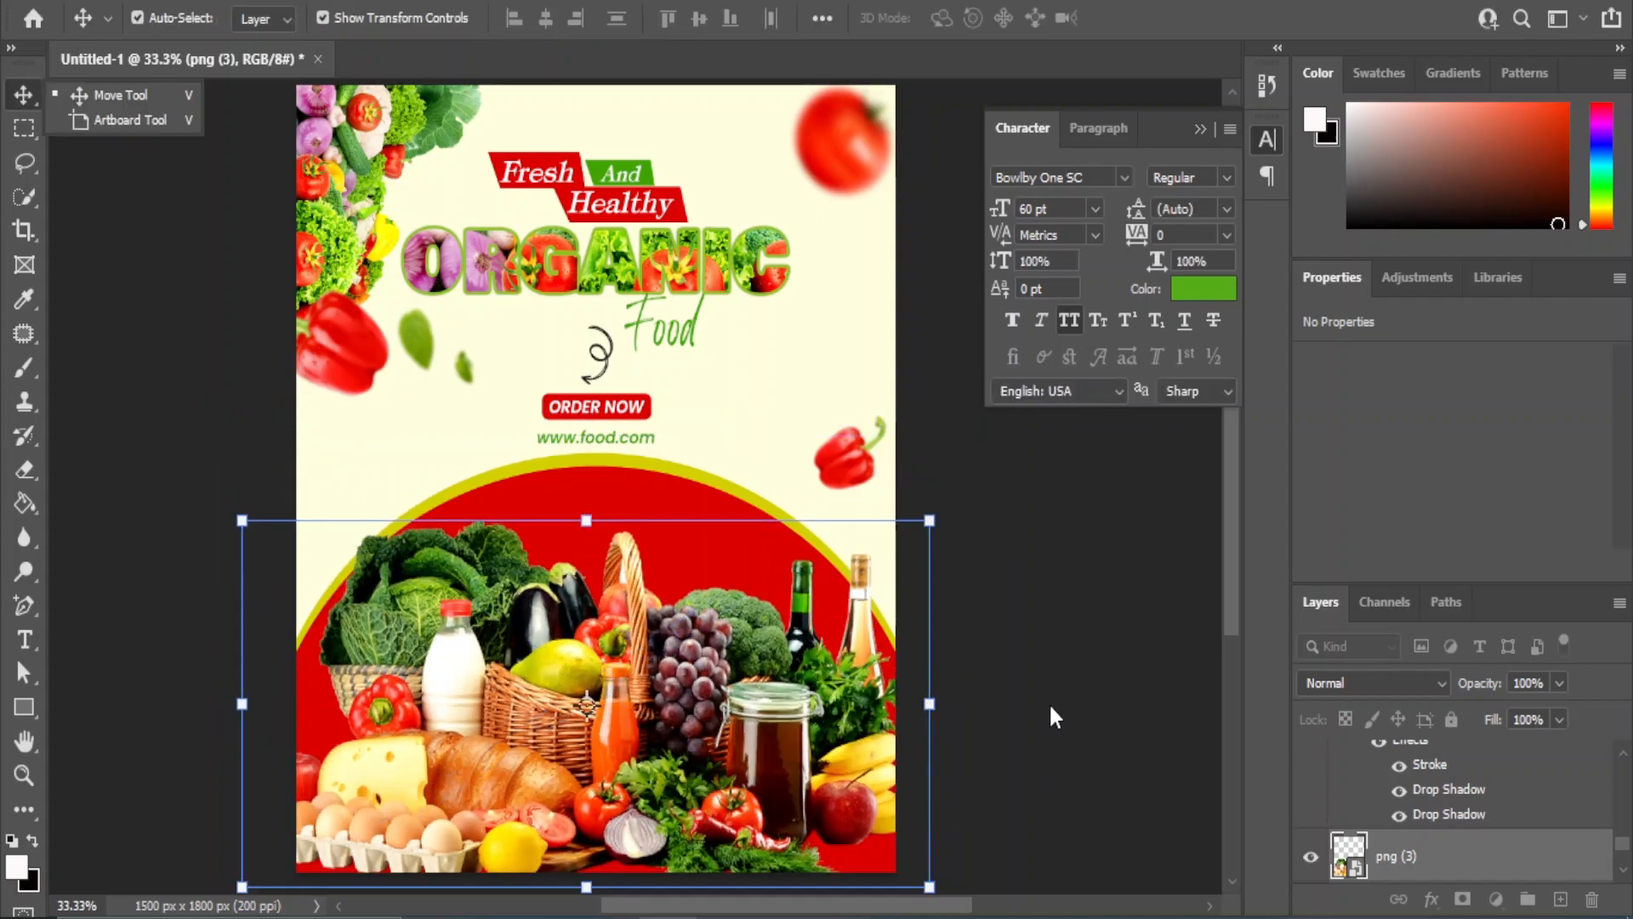
click(1049, 716)
Create a new empty layer directly above Ellipse 1 copy, beneath the groceries image
scroll(1422, 855, down, 1)
click(1434, 822)
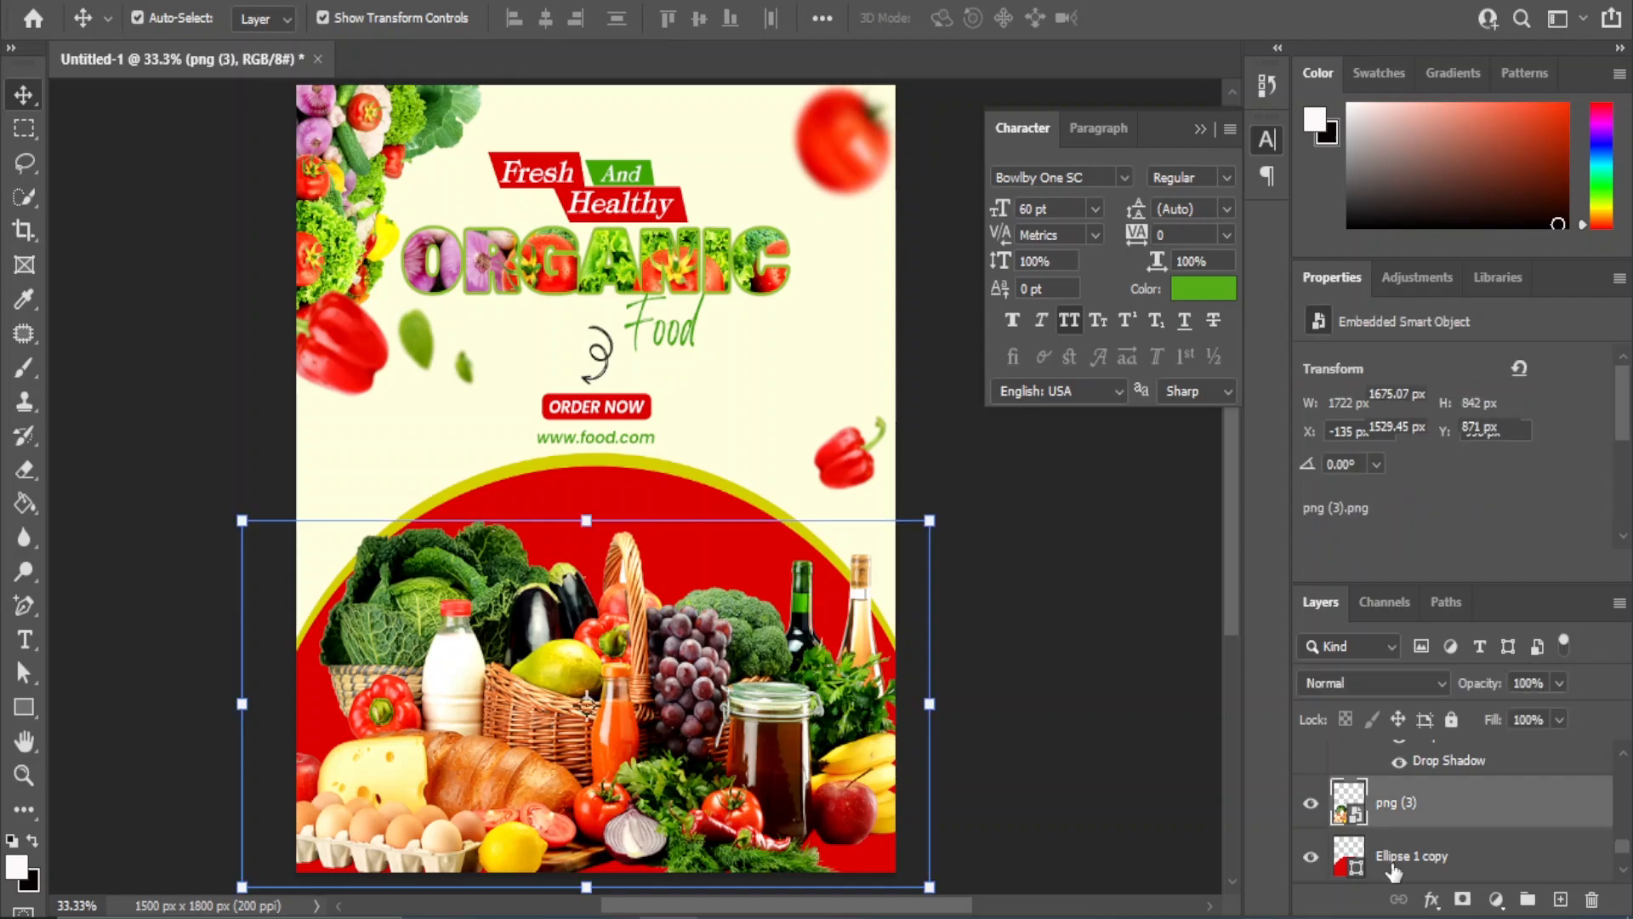
click(1438, 856)
click(1560, 899)
Set up a soft Brush and enlarge it to 1500 px for painting on Layer 1 behind the groceries
click(24, 368)
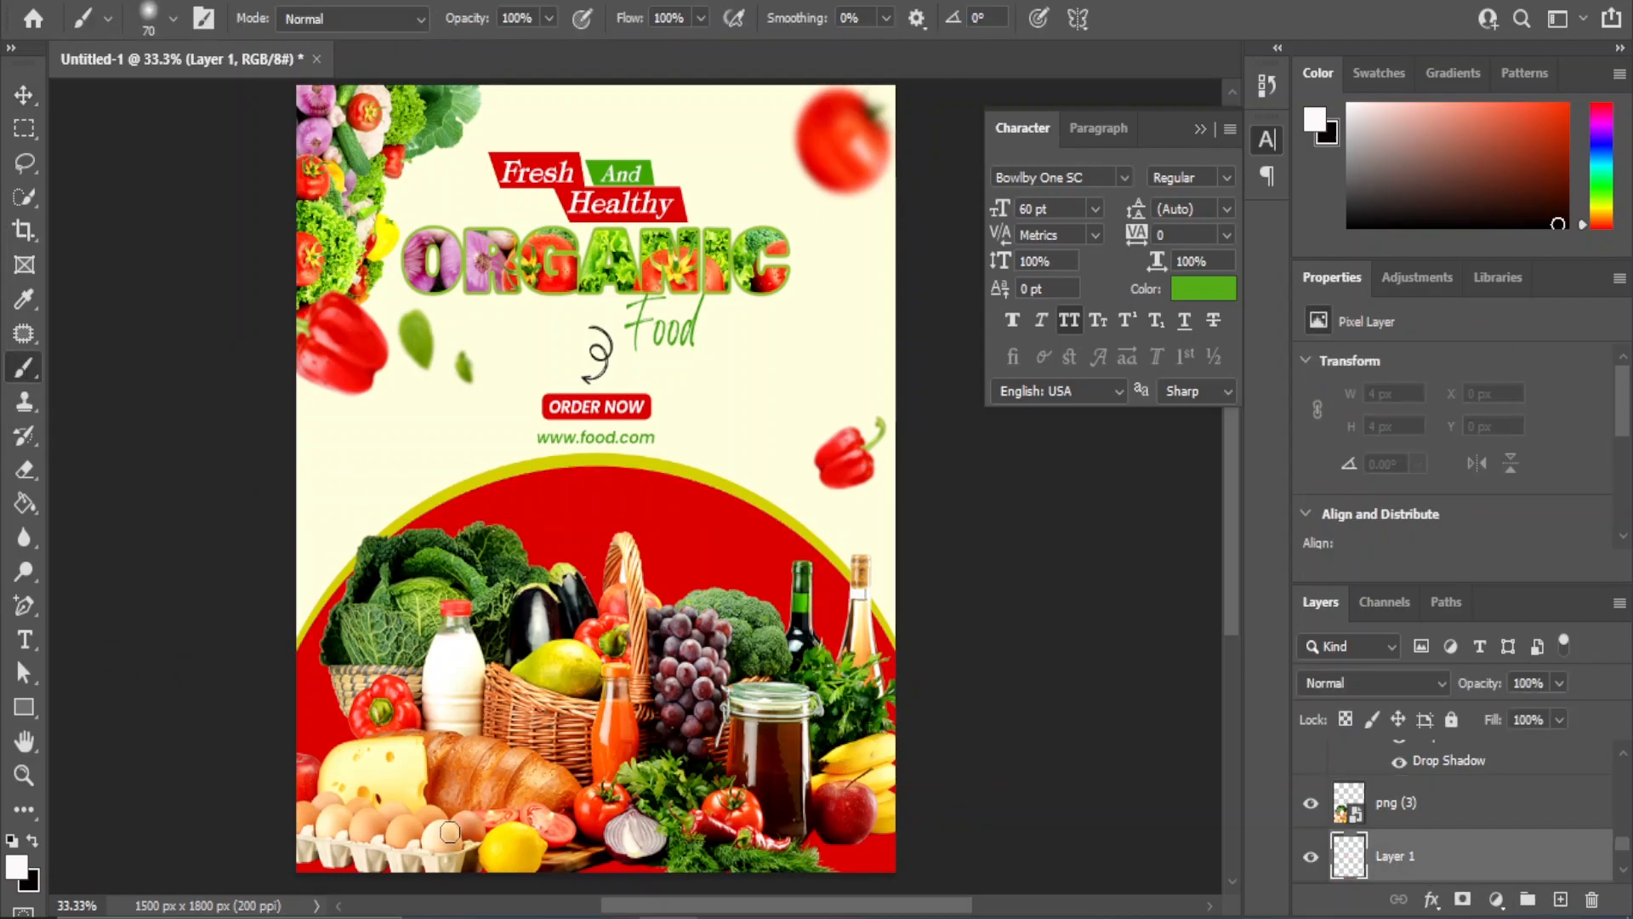
key(bracketright)
key(bracketright)
key(bracketright)
key(bracketright)
key(bracketright)
key(bracketright)
key(bracketright)
key(bracketright)
key(bracketright)
key(bracketright)
key(bracketright)
key(bracketright)
key(bracketright)
key(bracketright)
key(bracketright)
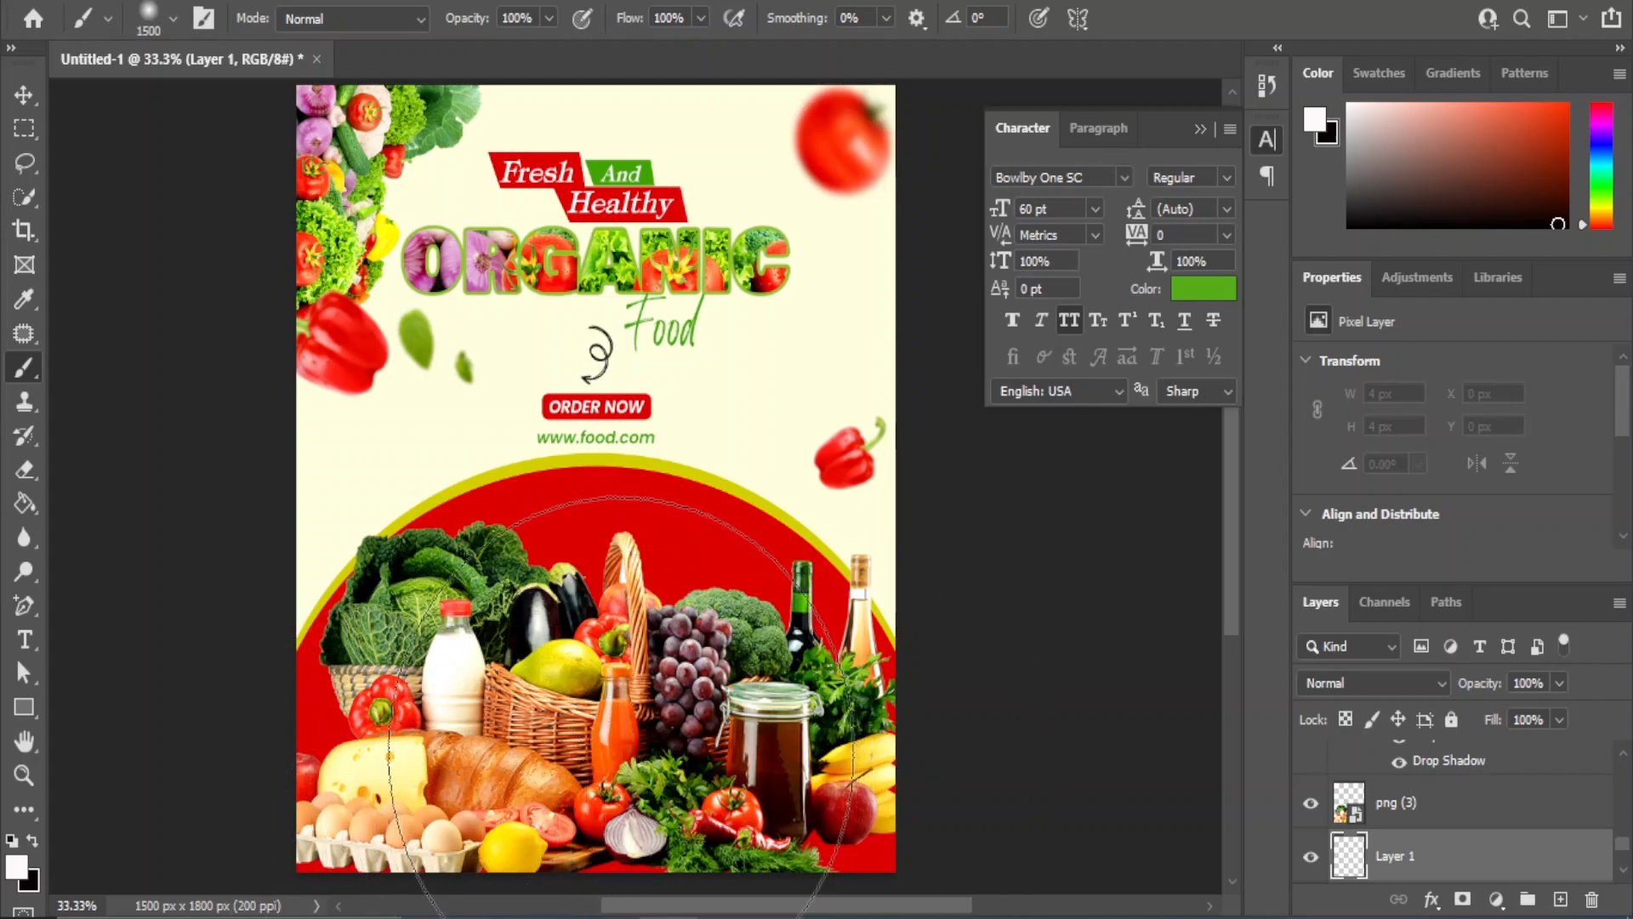
Try a single soft white dab on Layer 1 over the red arc behind the groceries
click(593, 697)
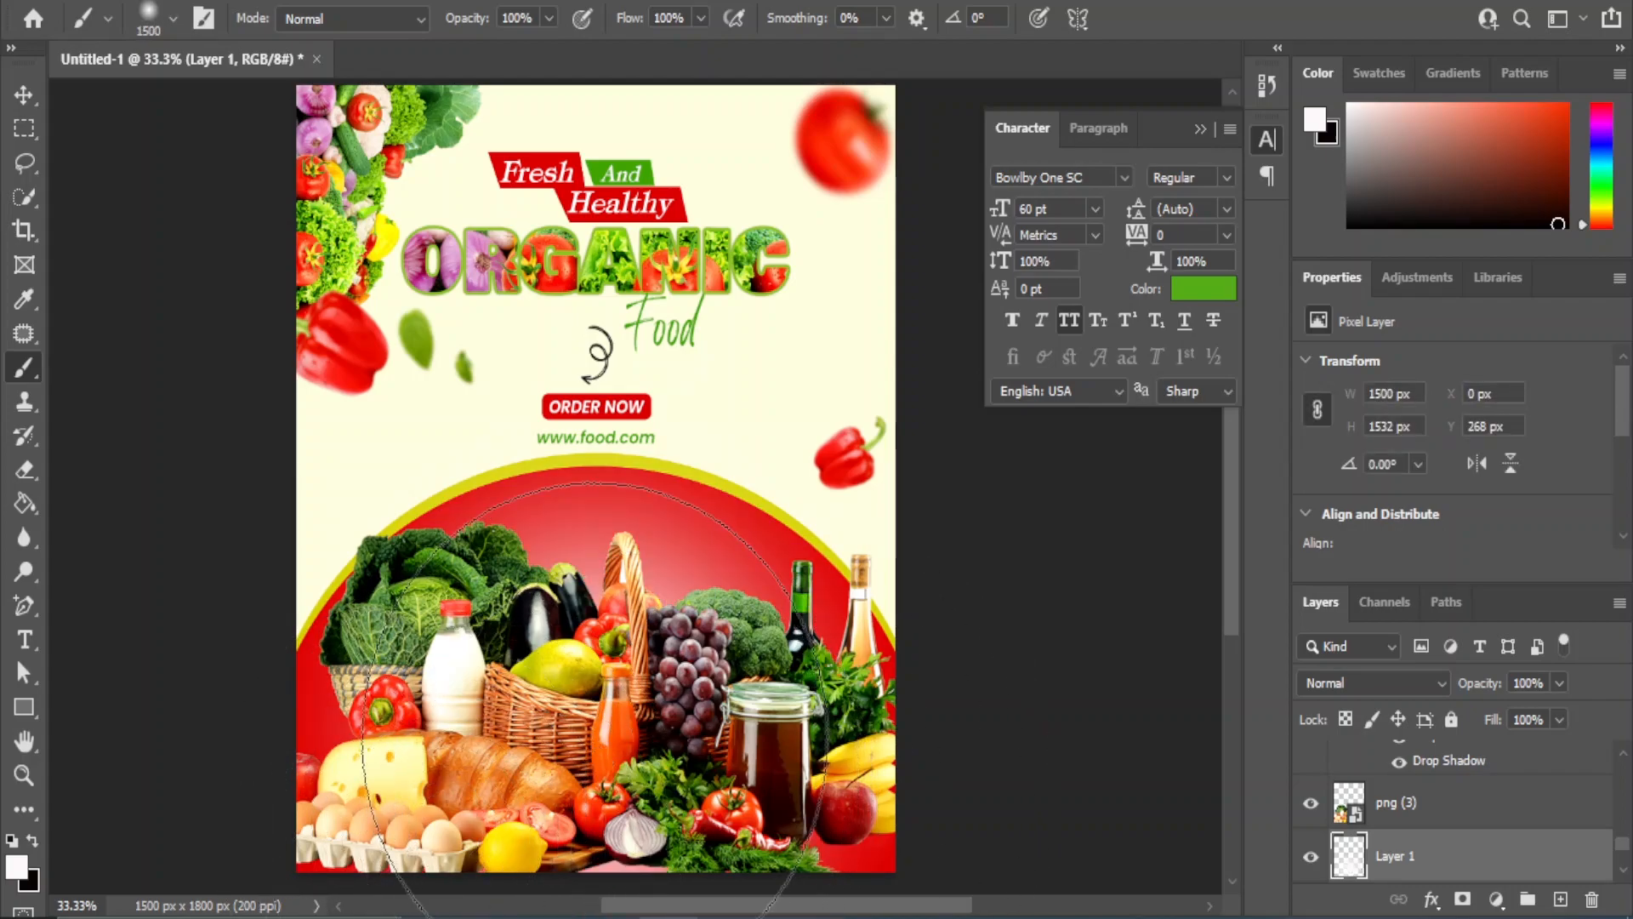
key(ctrl+z)
Swap the foreground colour to black and paint one soft 2100 px dab on Layer 1 behind the groceries
click(33, 842)
key(bracketright)
key(bracketright)
key(bracketright)
key(bracketright)
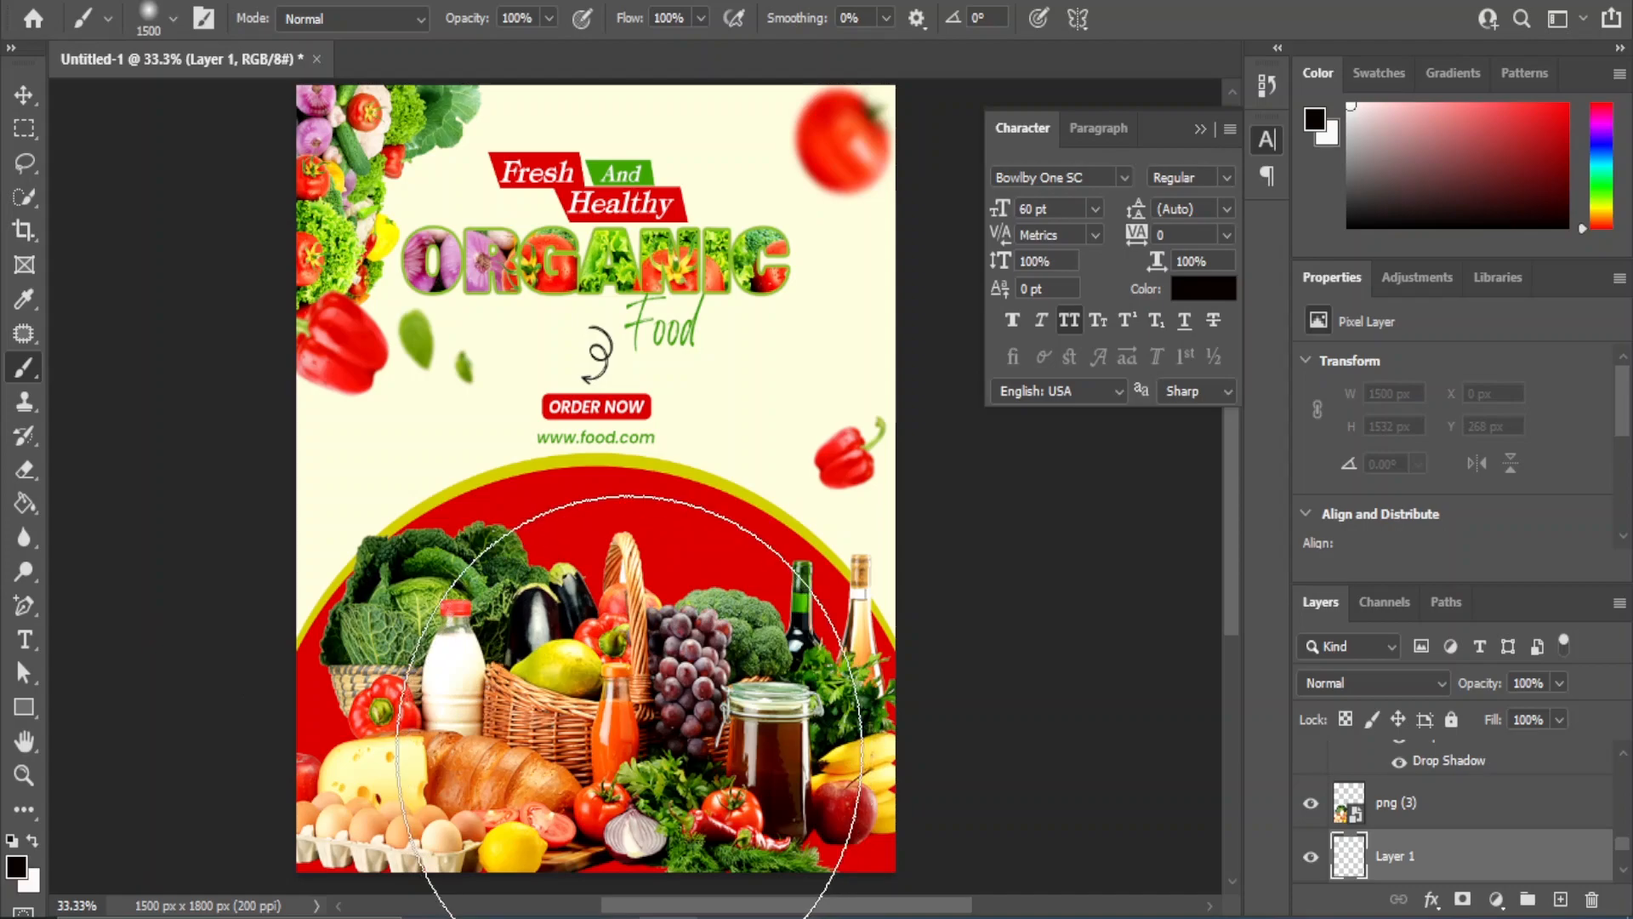
key(bracketright)
key(bracketright)
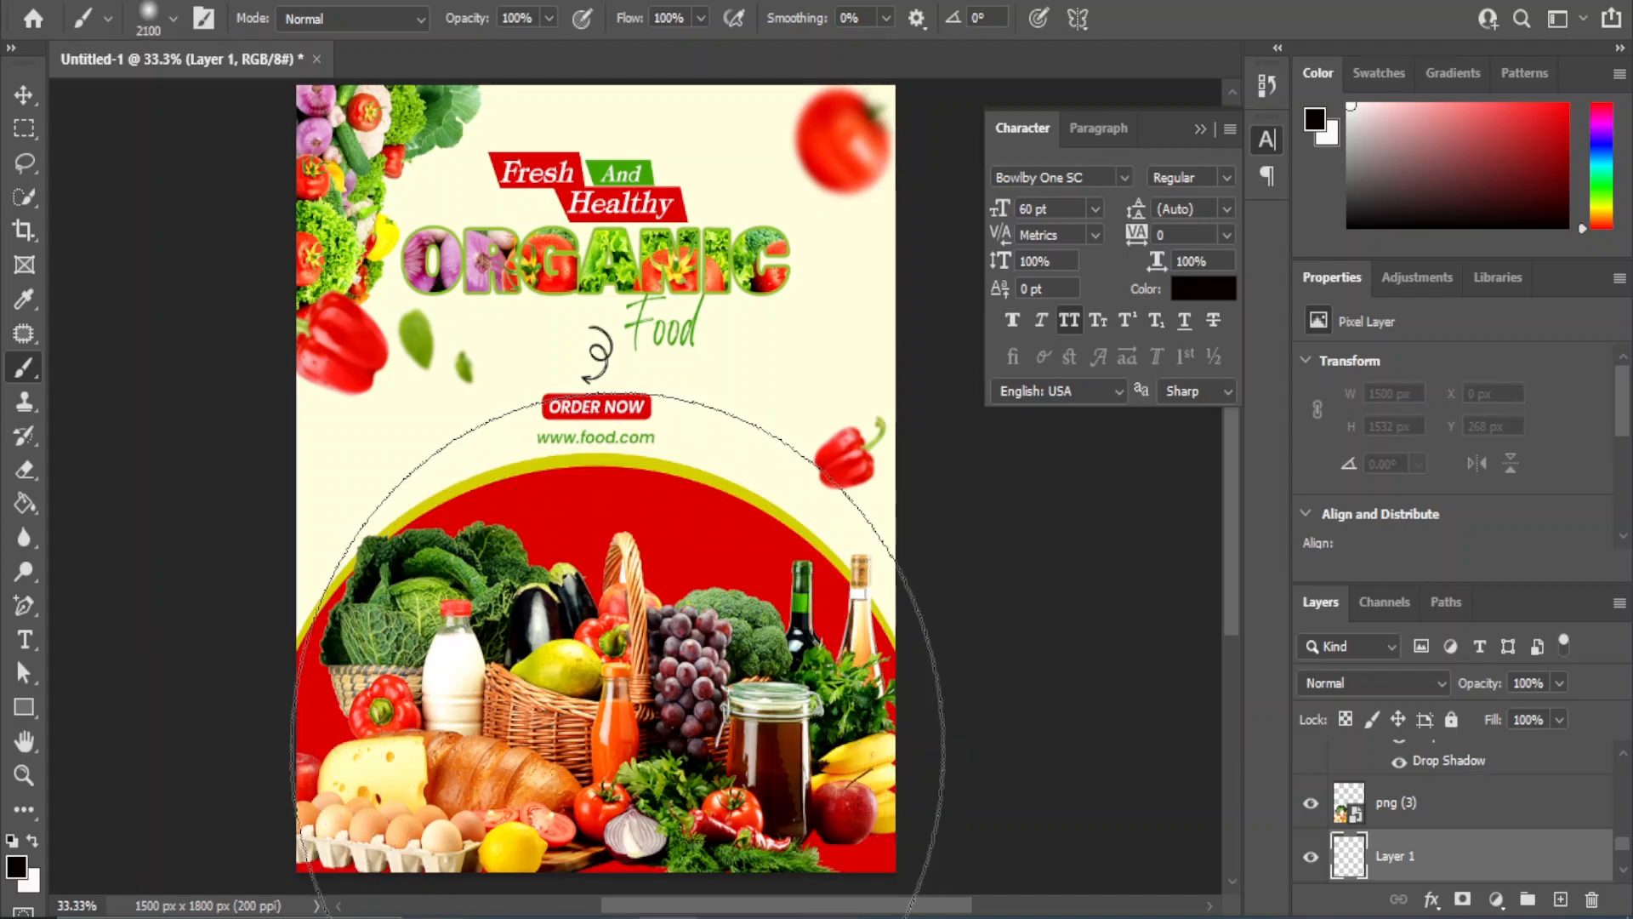
click(634, 719)
Flatten the black dab into a thin shadow strip along the flyer's bottom edge, about 1615 px wide and 75 px high
click(22, 94)
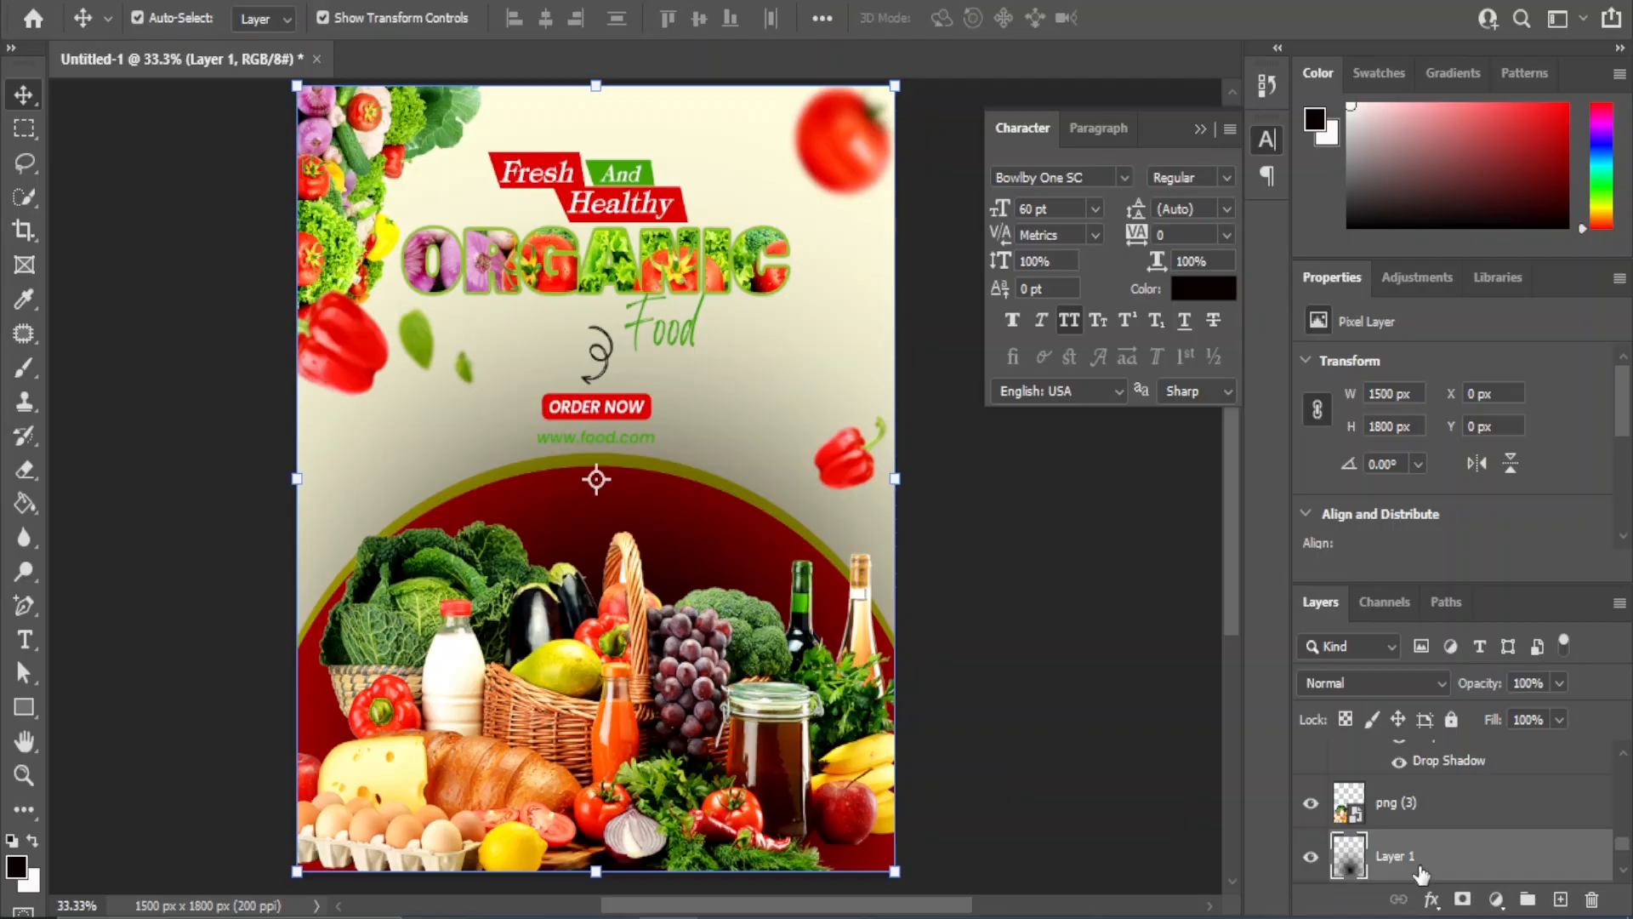
key(ctrl+t)
drag(595, 85, 580, 844)
scroll(467, 846, down, 1)
drag(296, 830, 295, 842)
drag(895, 798, 944, 783)
click(7, 100)
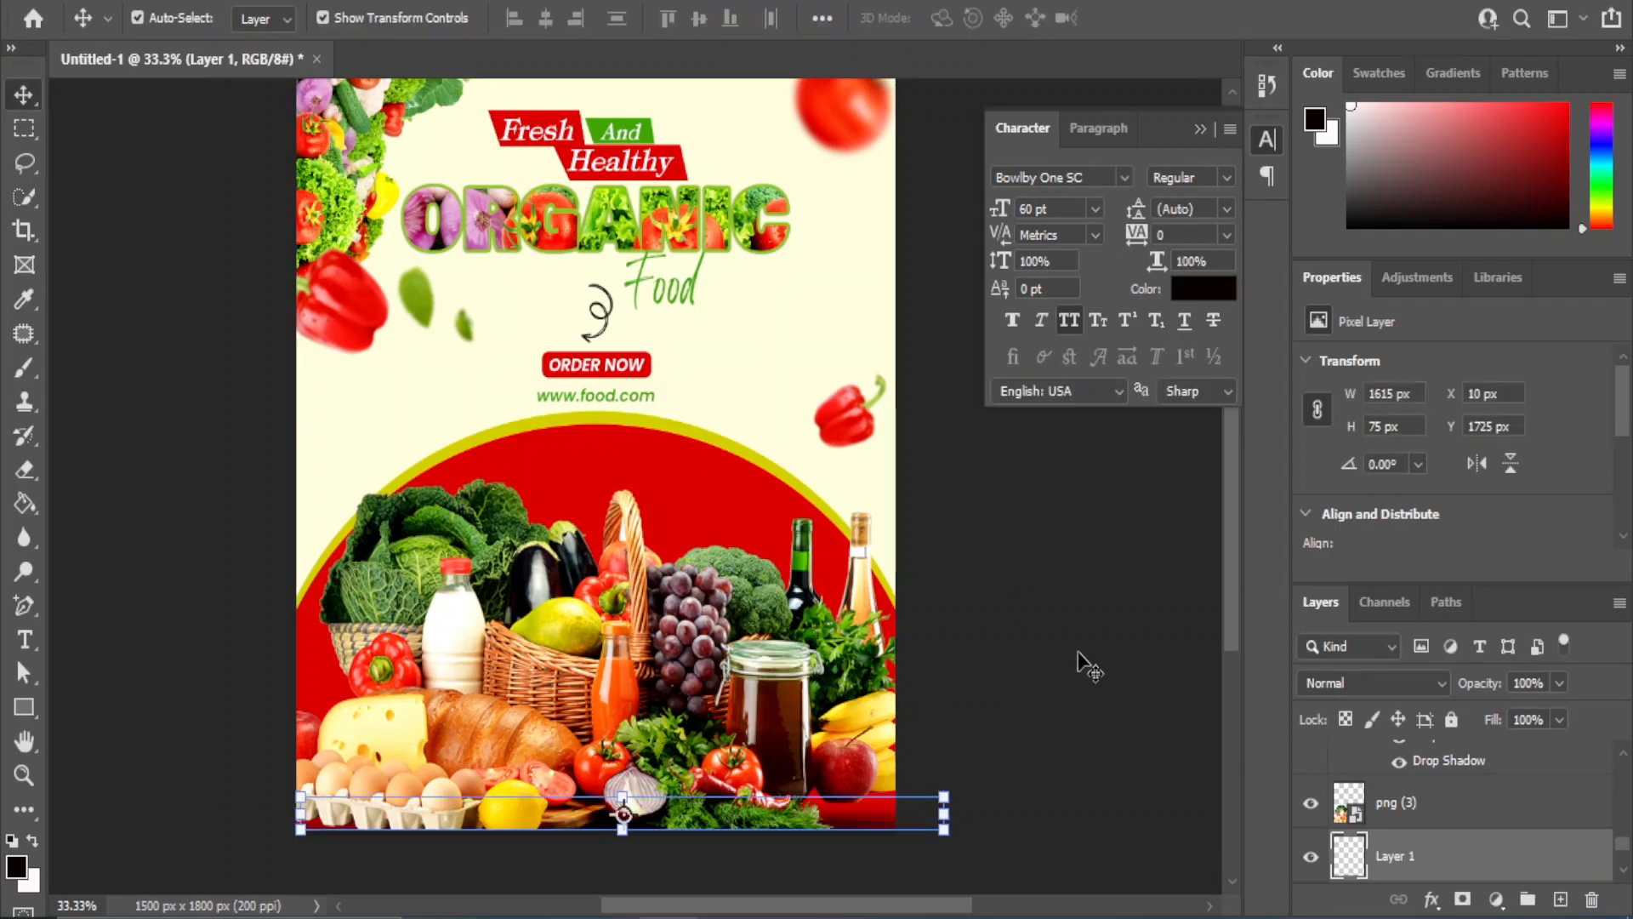
click(1079, 664)
Nudge the shadow strip left and slightly up beneath the groceries, and pull its right end in toward the flyer's edge
click(859, 827)
key(shift+Left)
key(shift+Left)
key(shift+Left)
key(shift+Up)
drag(930, 829, 902, 836)
click(1193, 855)
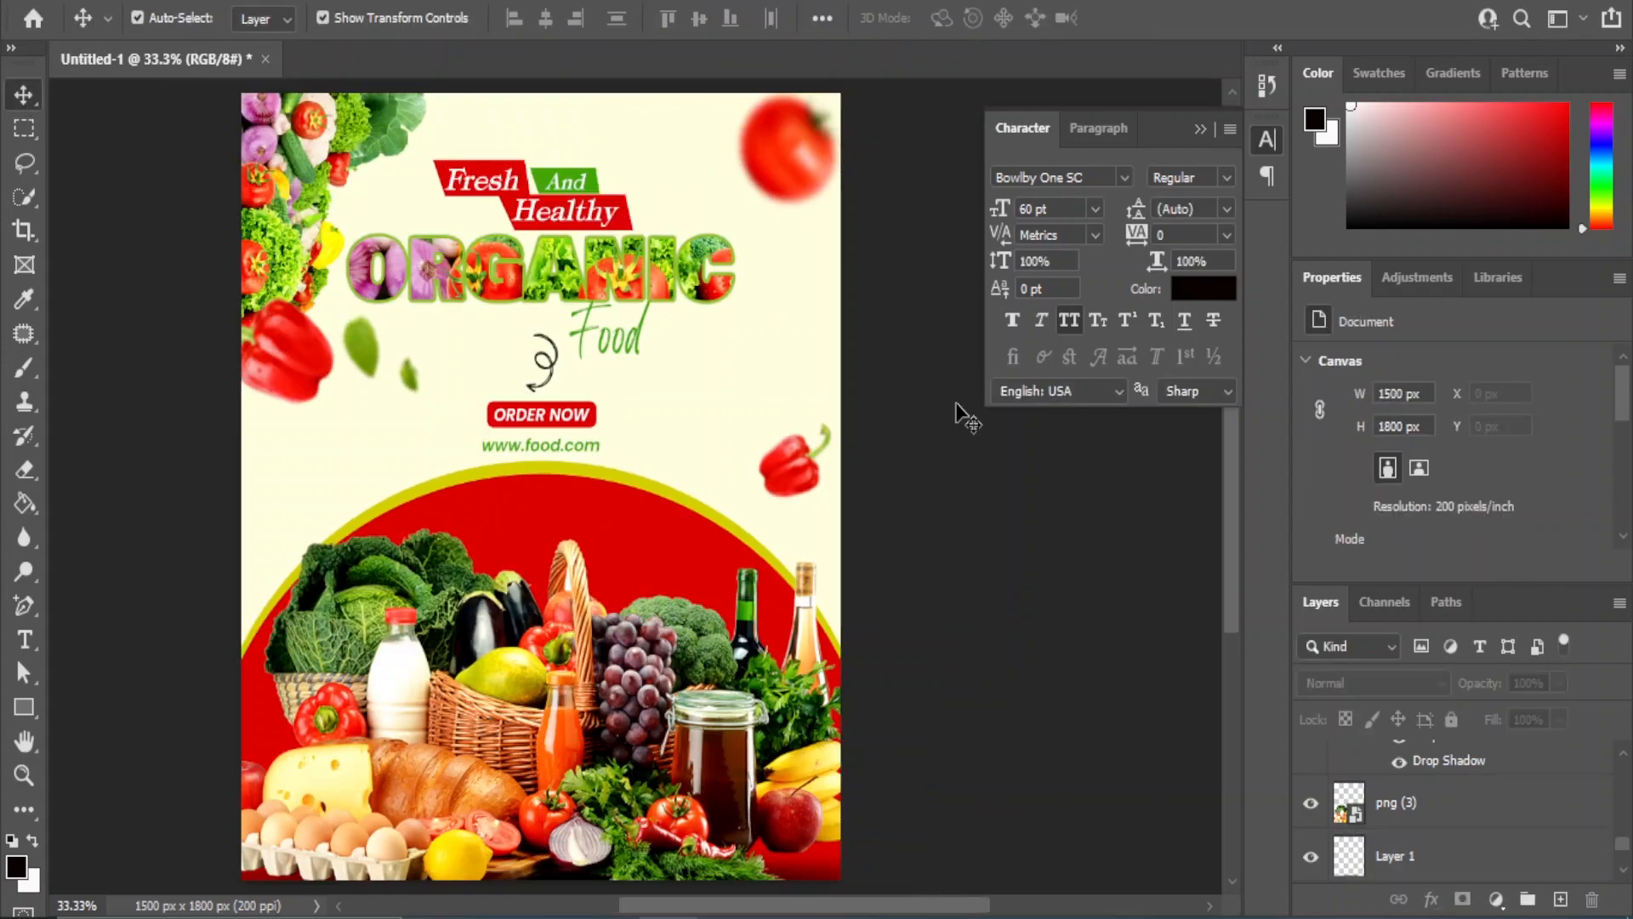